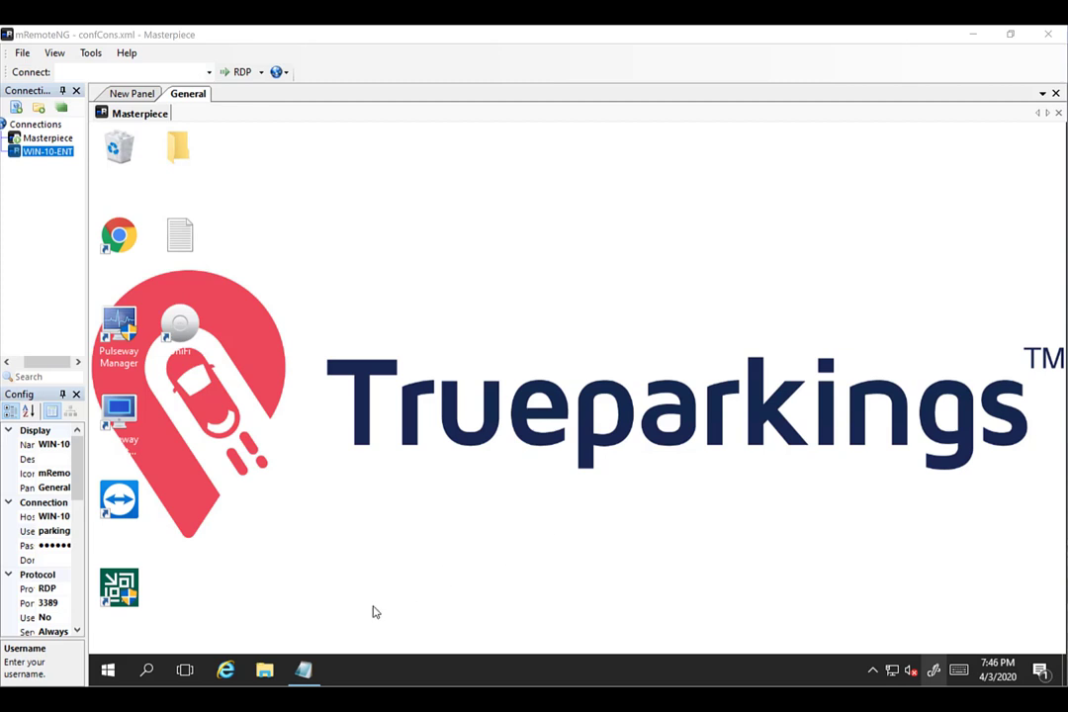
Bring the nine-step 'how to do it' Notepad checklist forward on Masterpiece and click at step 2.
left_click(303, 672)
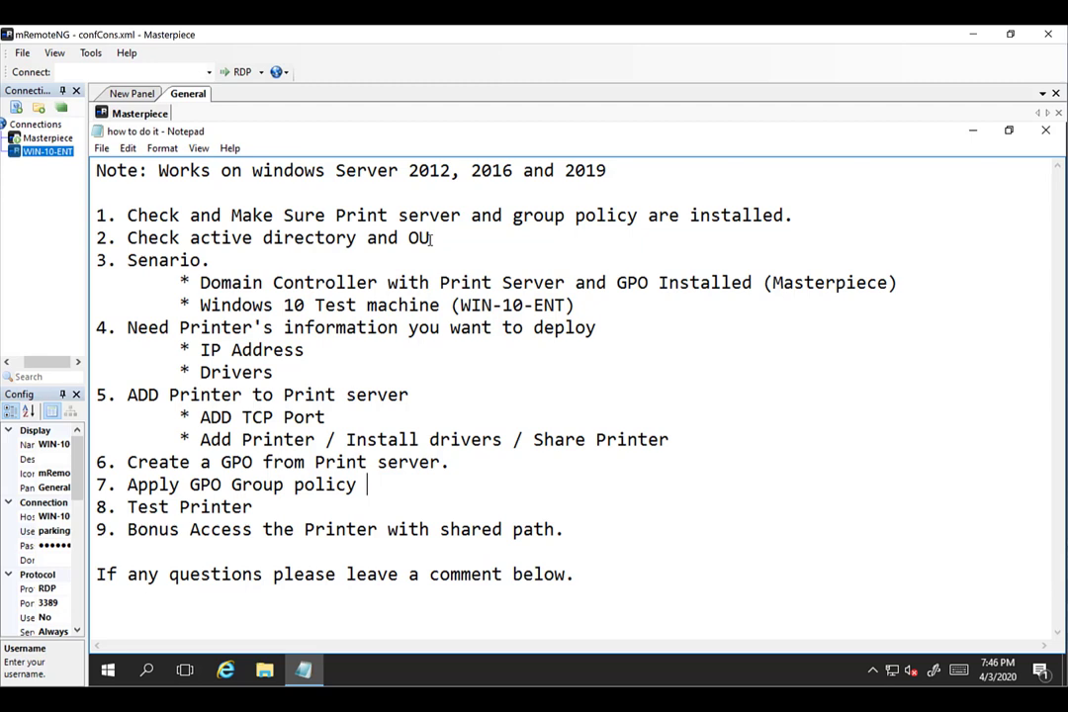
left_click(431, 237)
left_click(109, 672)
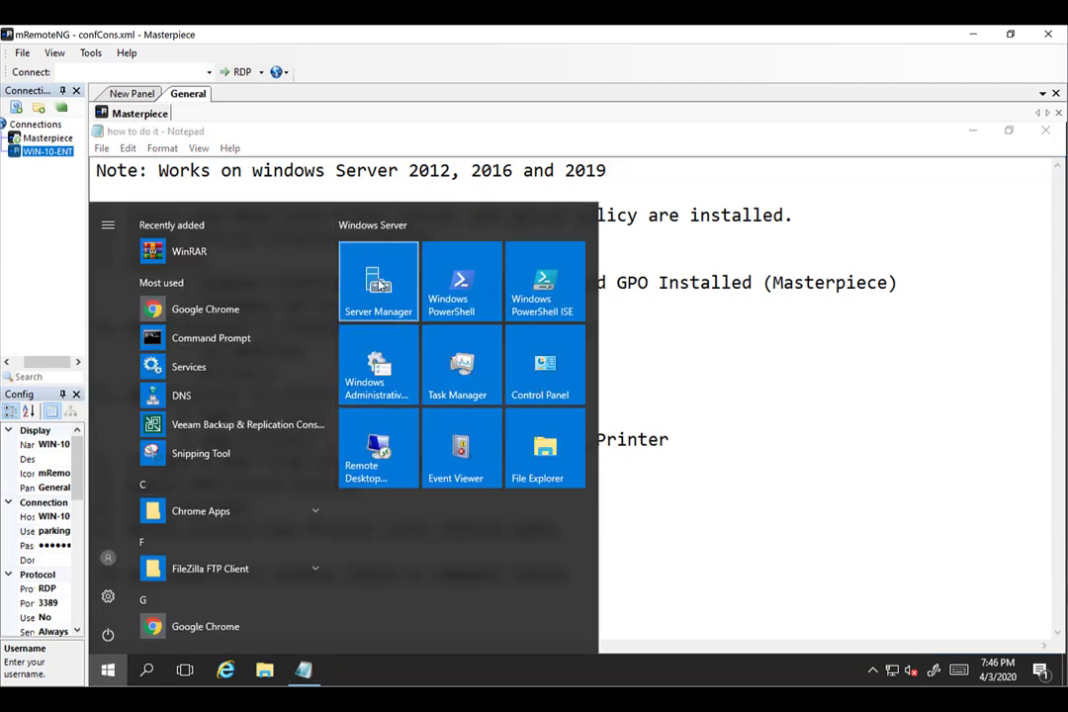
Launch Server Manager on Masterpiece, view the Local Server properties, then return to the Dashboard.
left_click(379, 282)
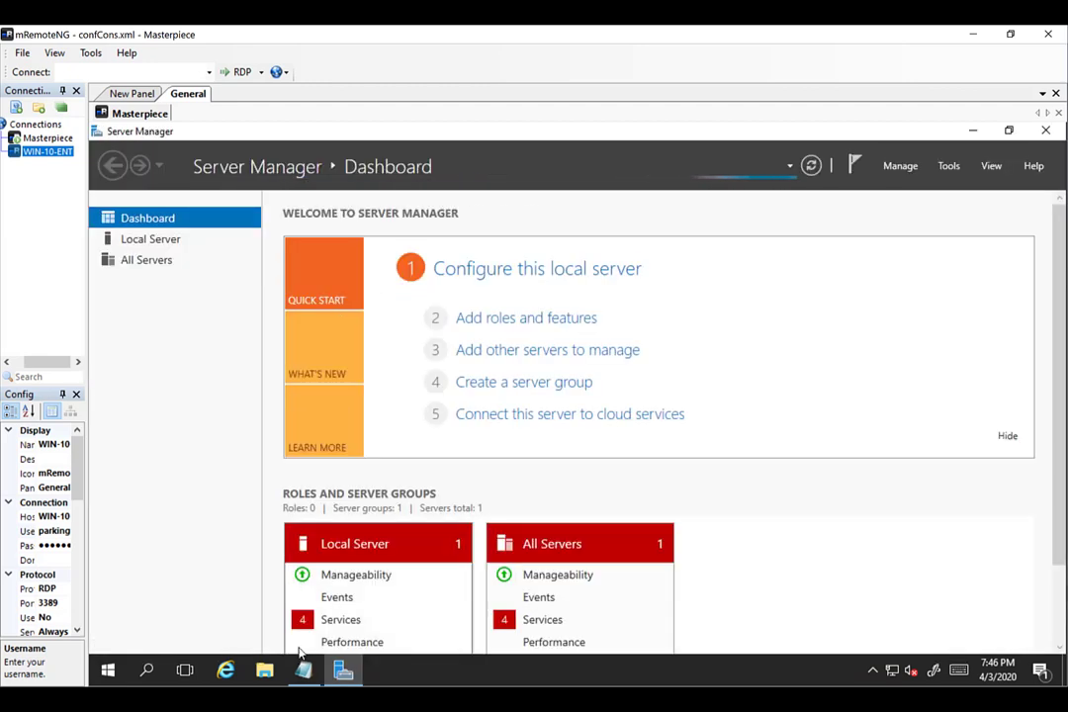
left_click(307, 677)
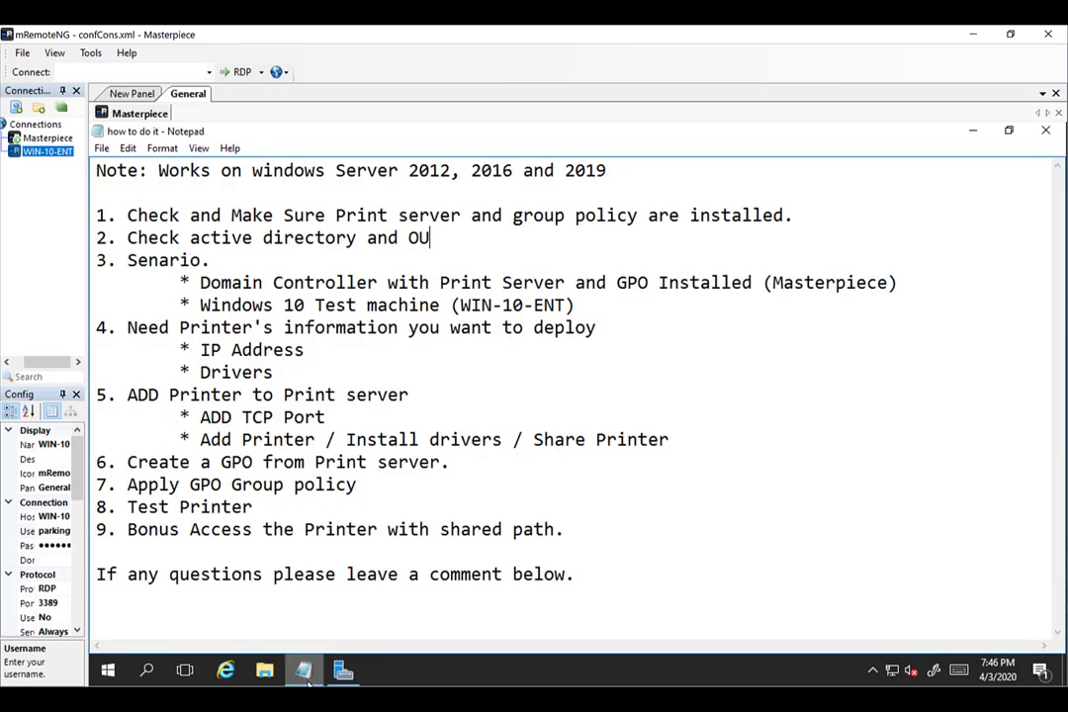
left_click(307, 678)
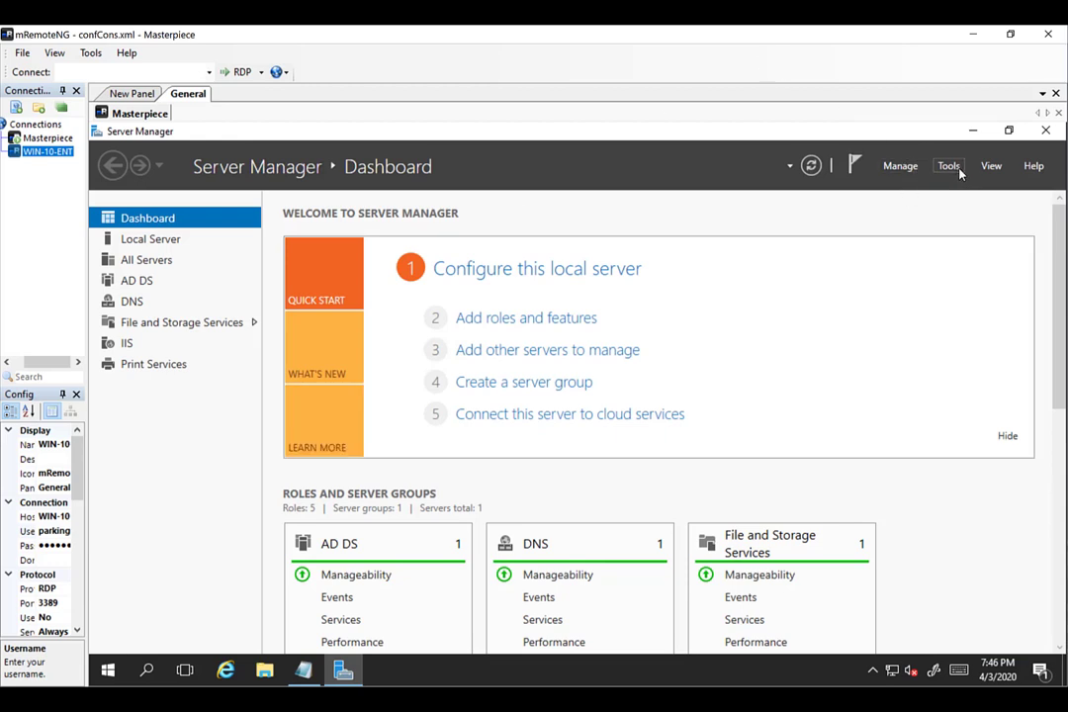
left_click(165, 240)
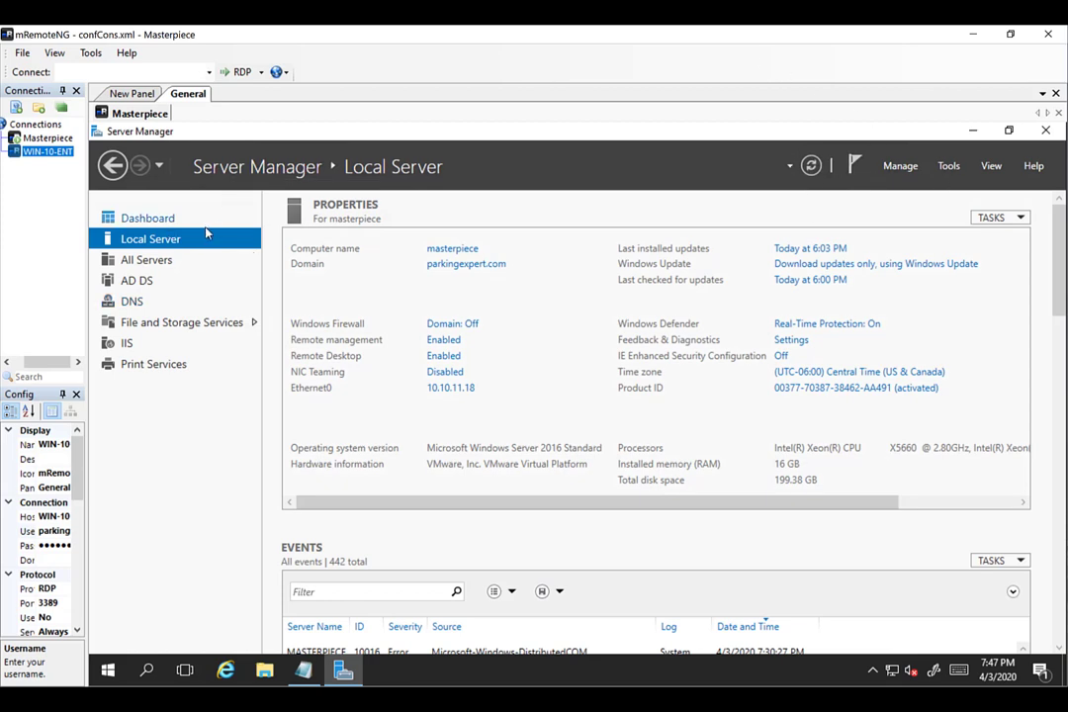
left_click(178, 220)
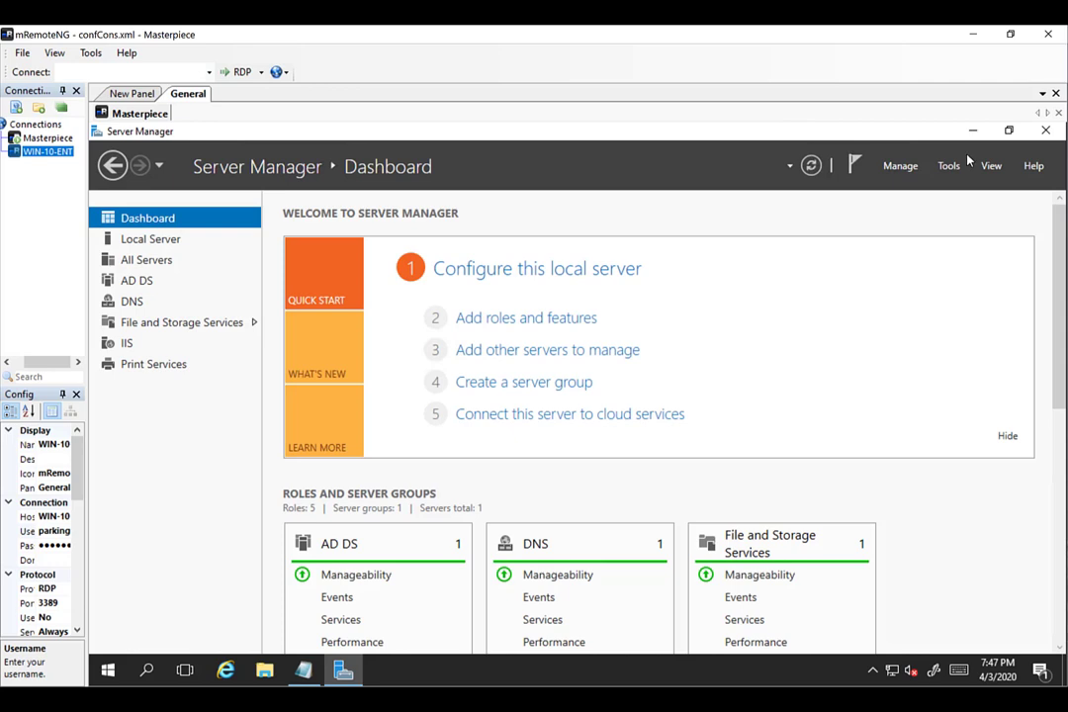
left_click(902, 167)
left_click(857, 188)
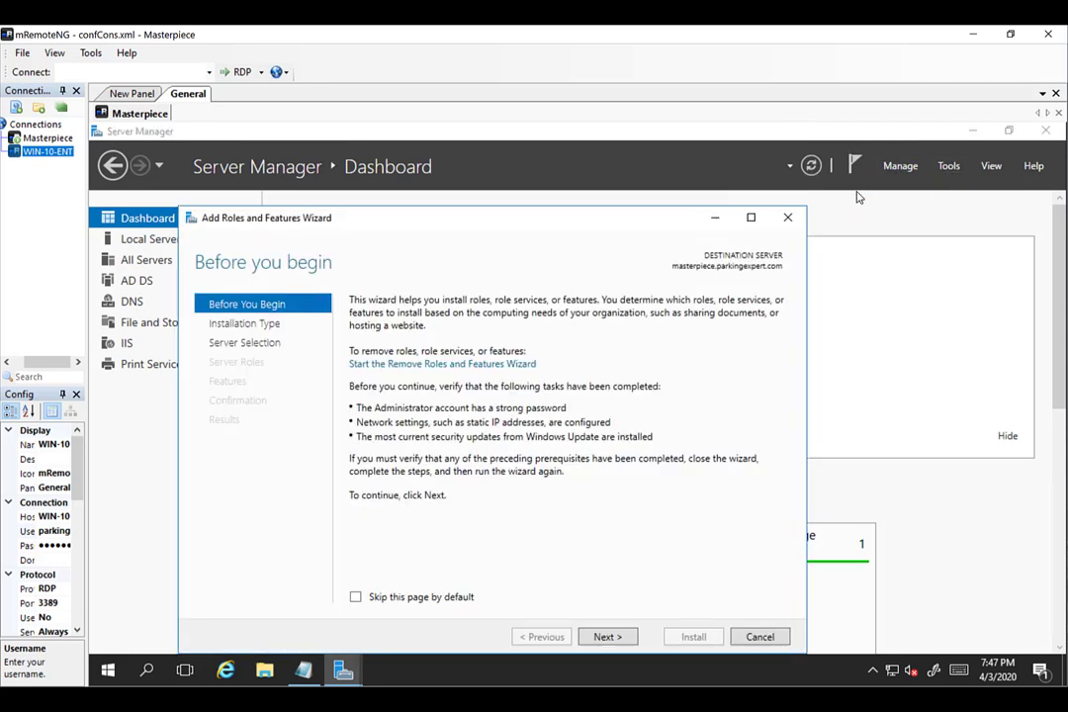
left_click(607, 637)
left_click(608, 637)
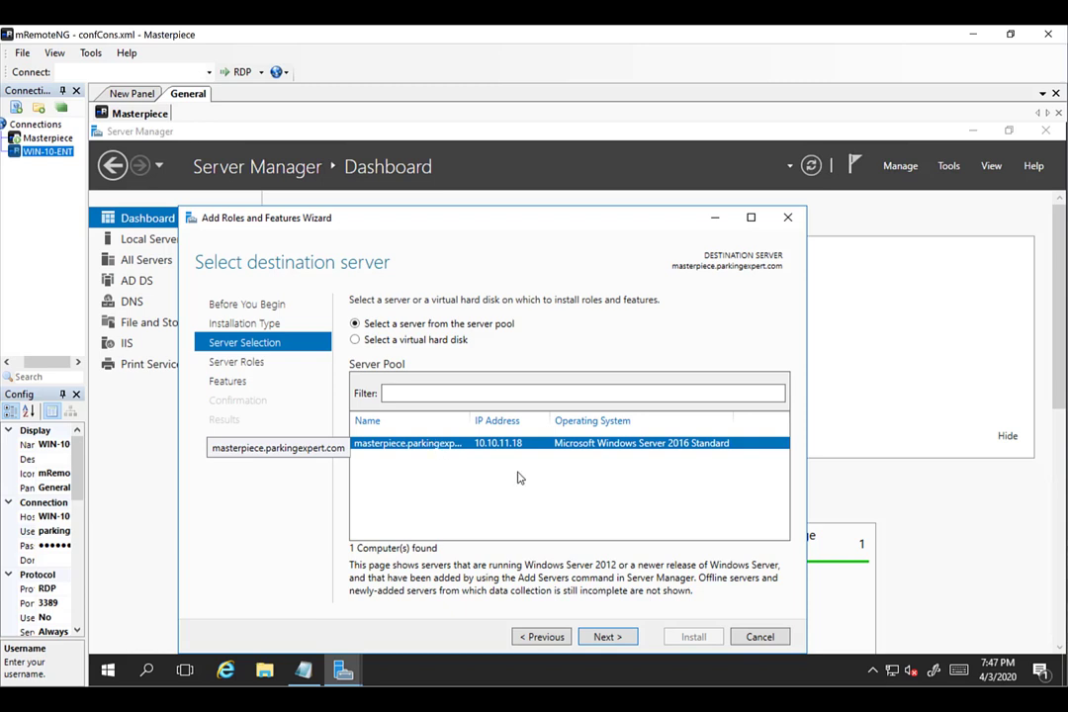
left_click(600, 638)
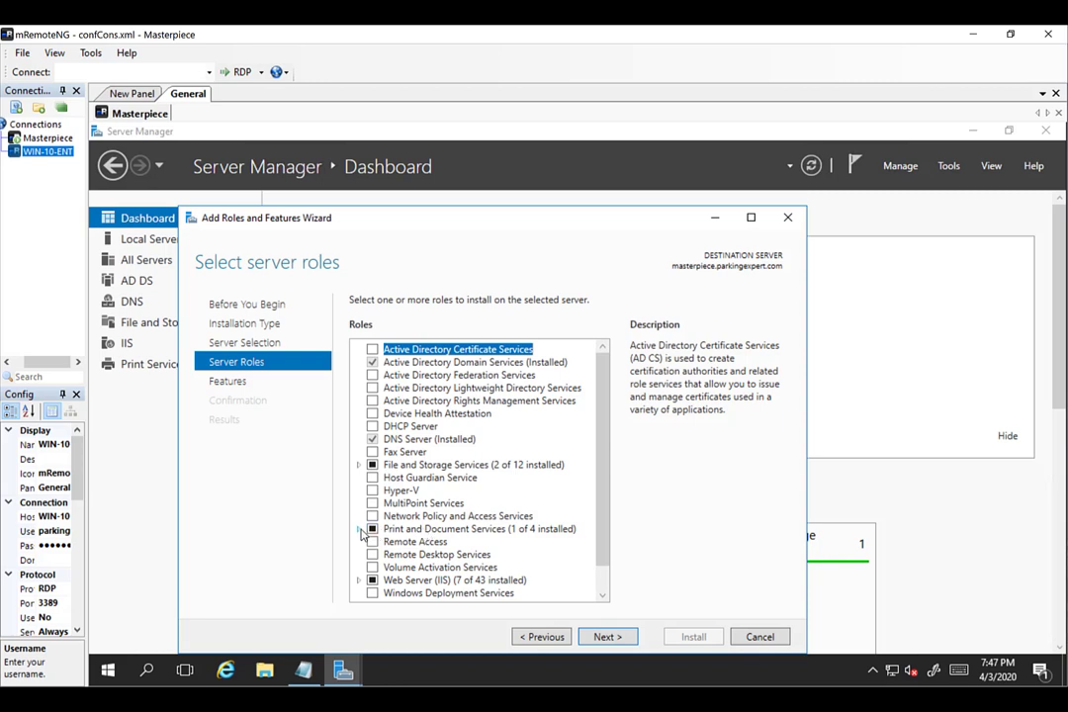
double_click(372, 531)
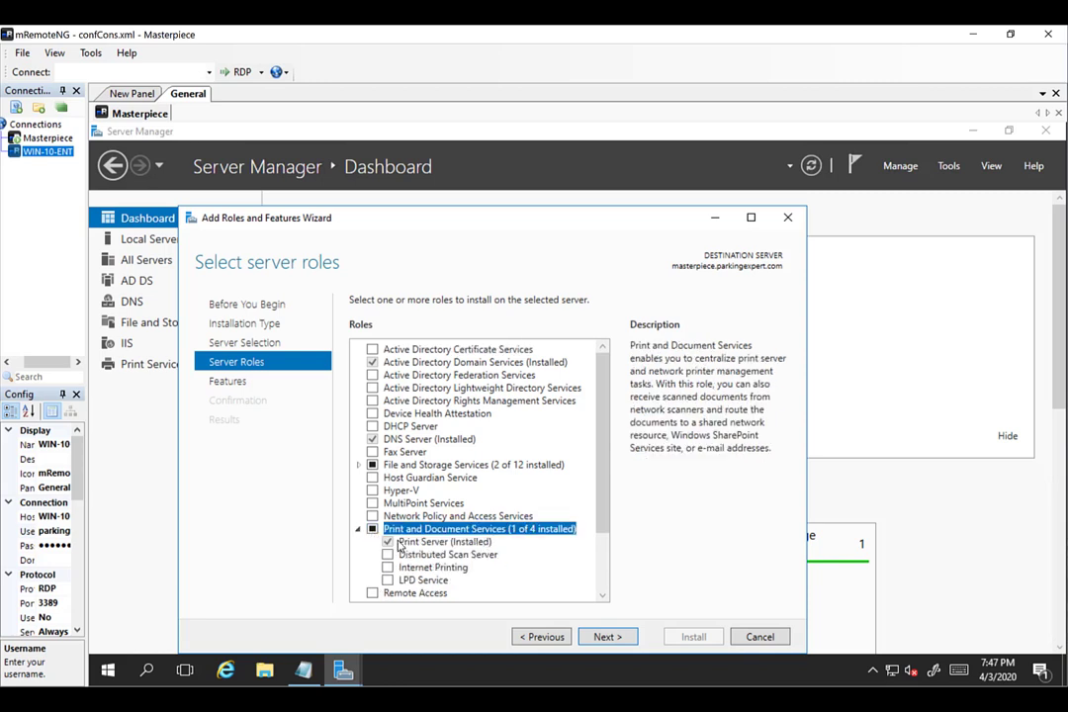
left_click(602, 639)
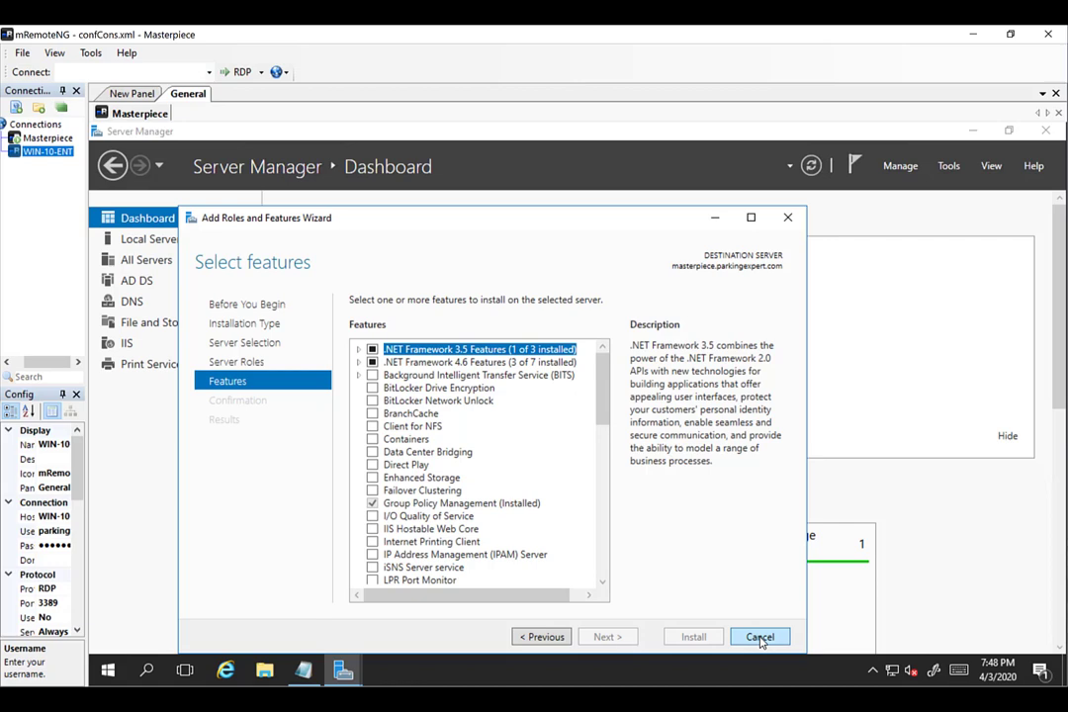
left_click(760, 638)
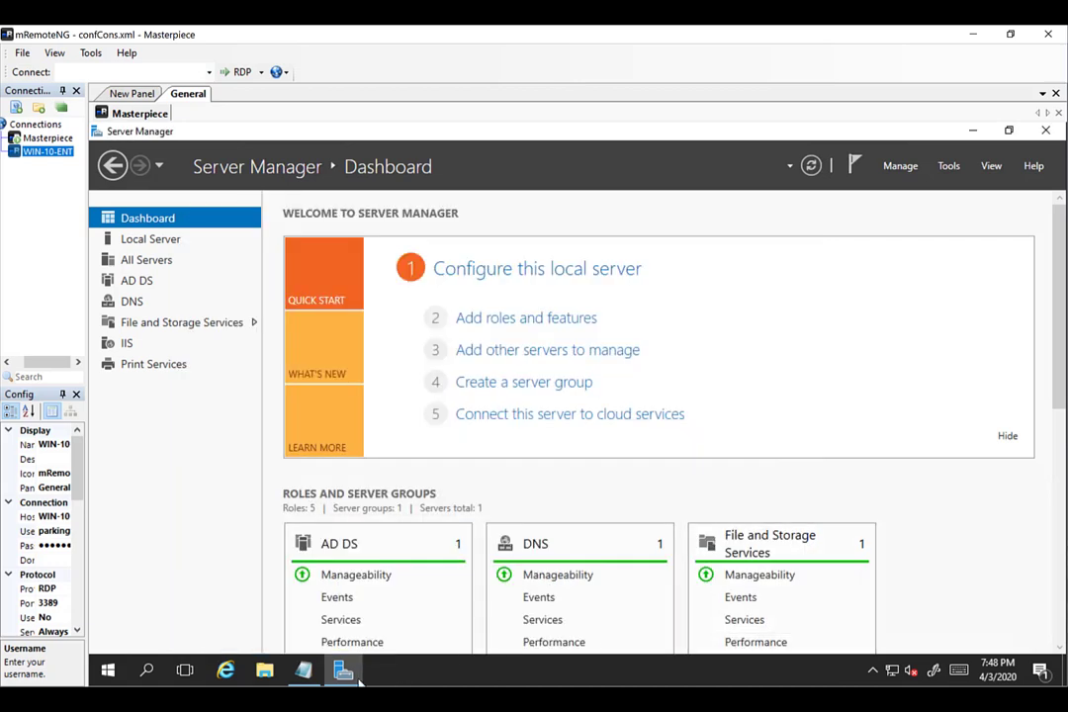
Launch Active Directory Users and Computers from Server Manager Tools and select the parkingexpert.com domain.
left_click(304, 673)
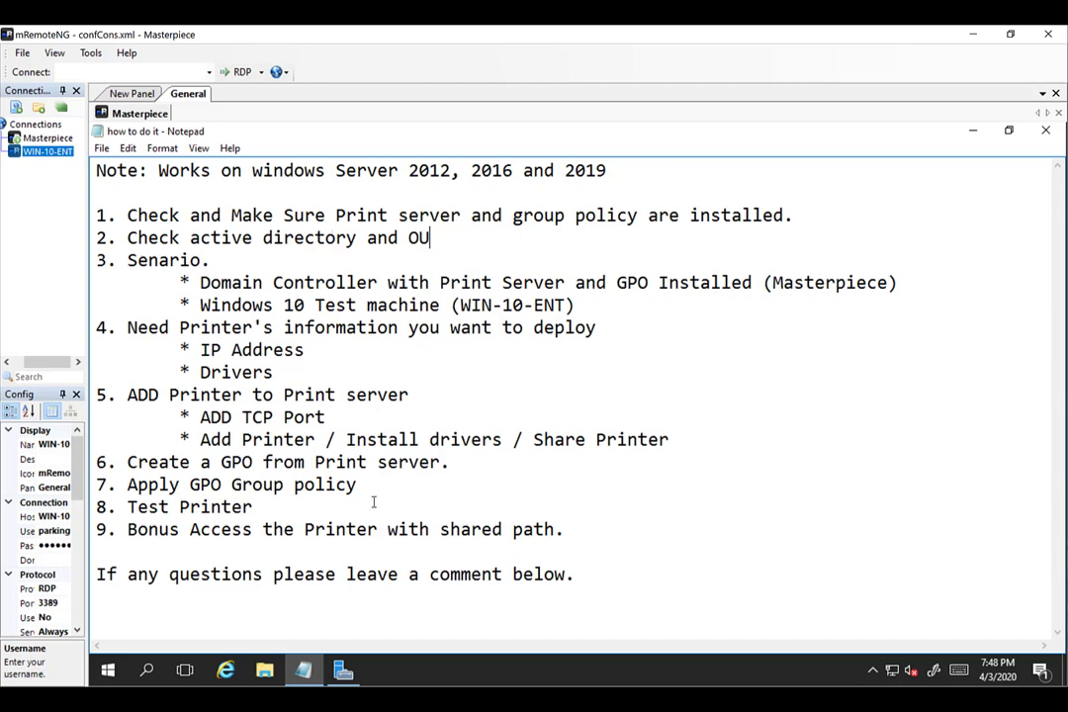
left_click(343, 673)
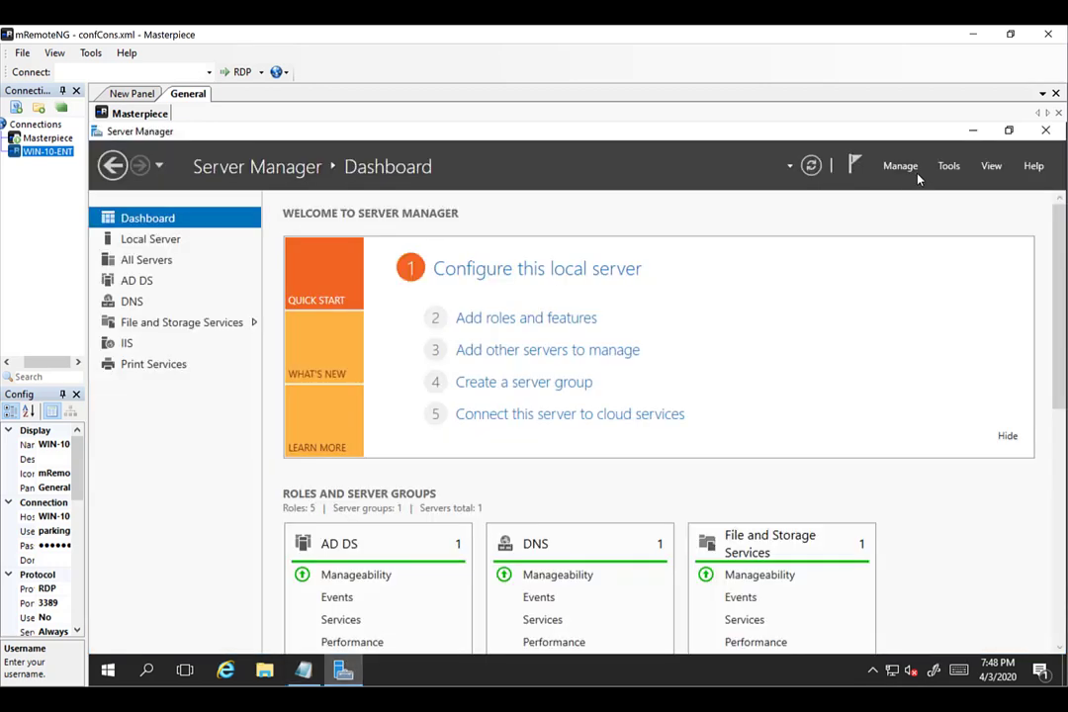
left_click(948, 170)
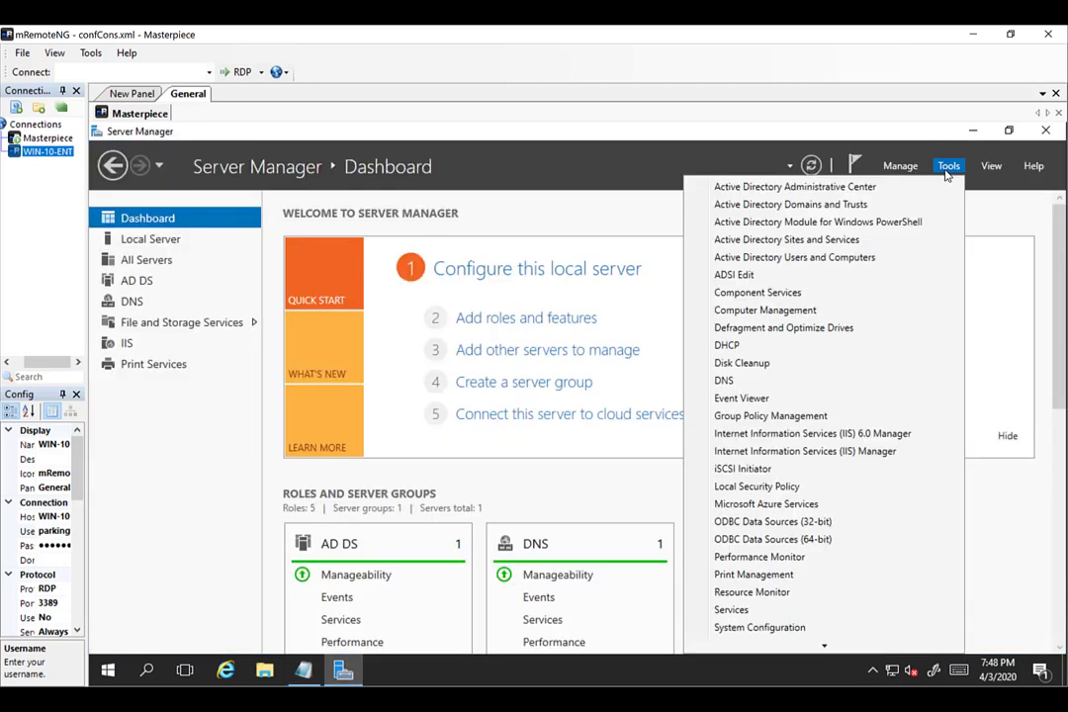
left_click(847, 261)
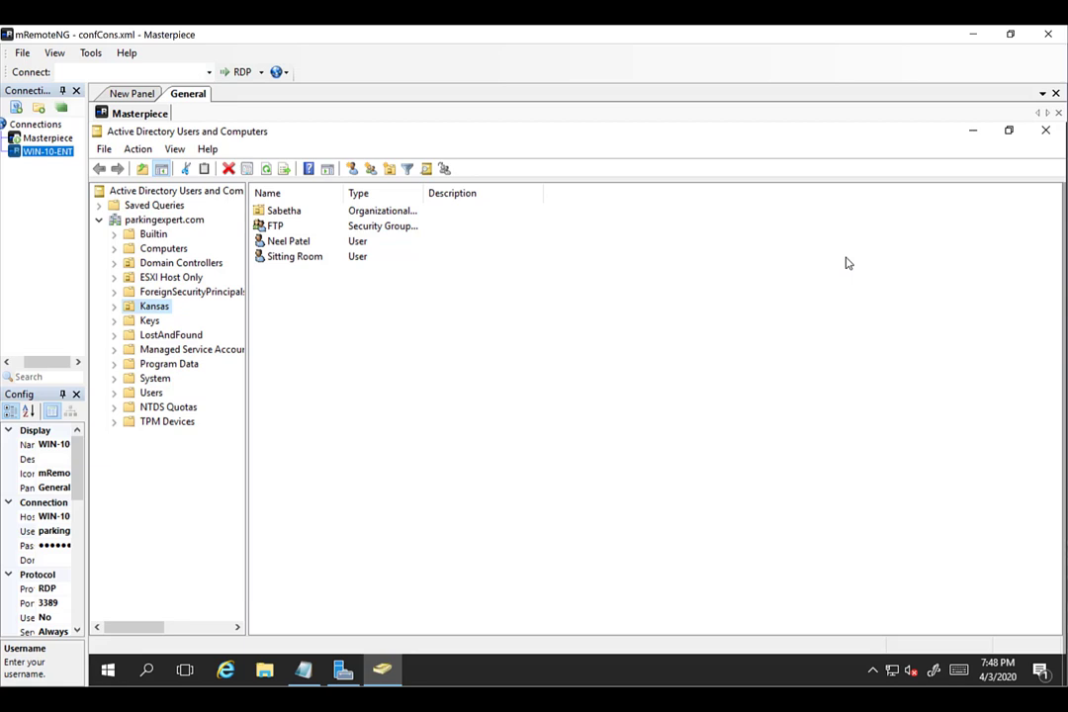
left_click(344, 671)
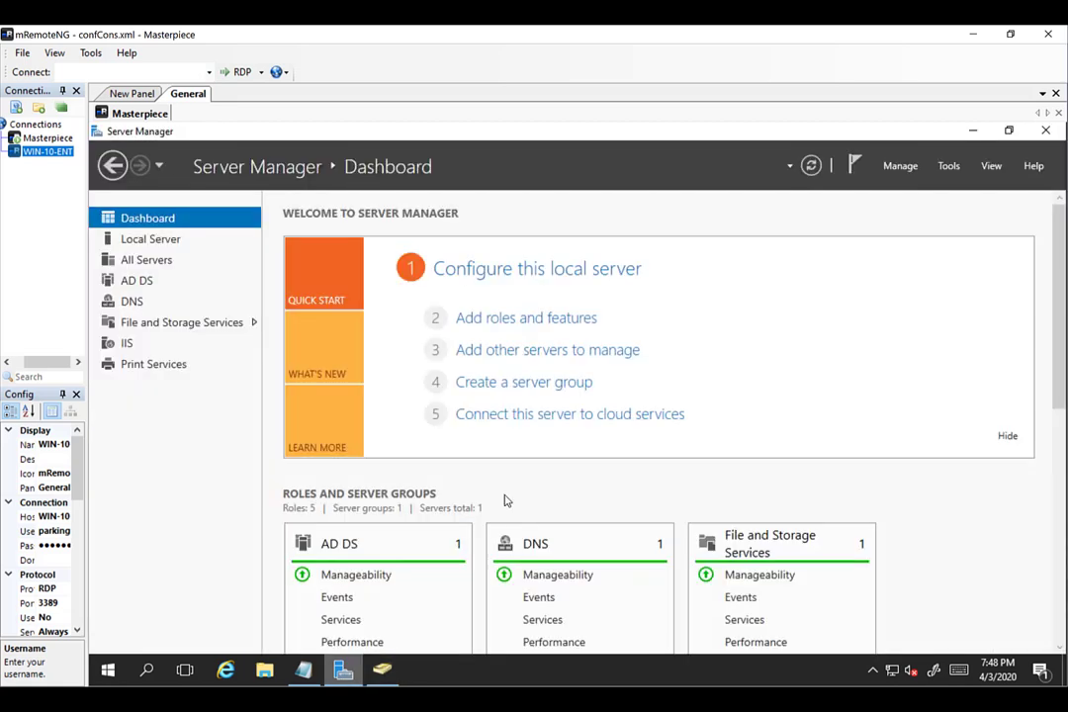
left_click(949, 171)
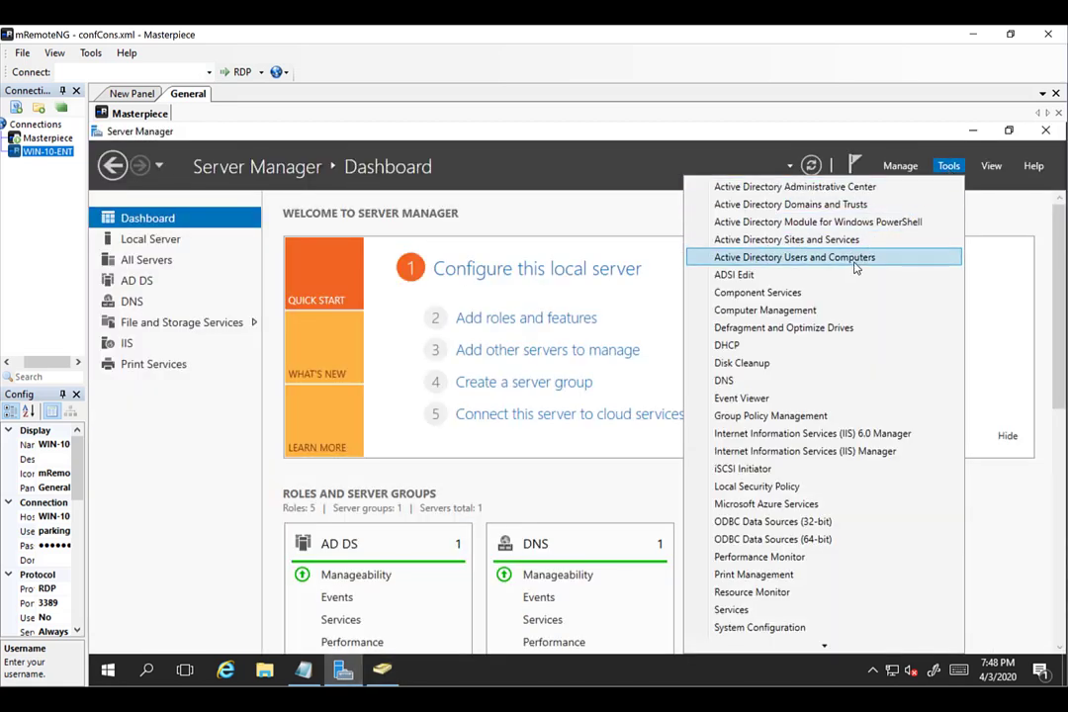
left_click(781, 259)
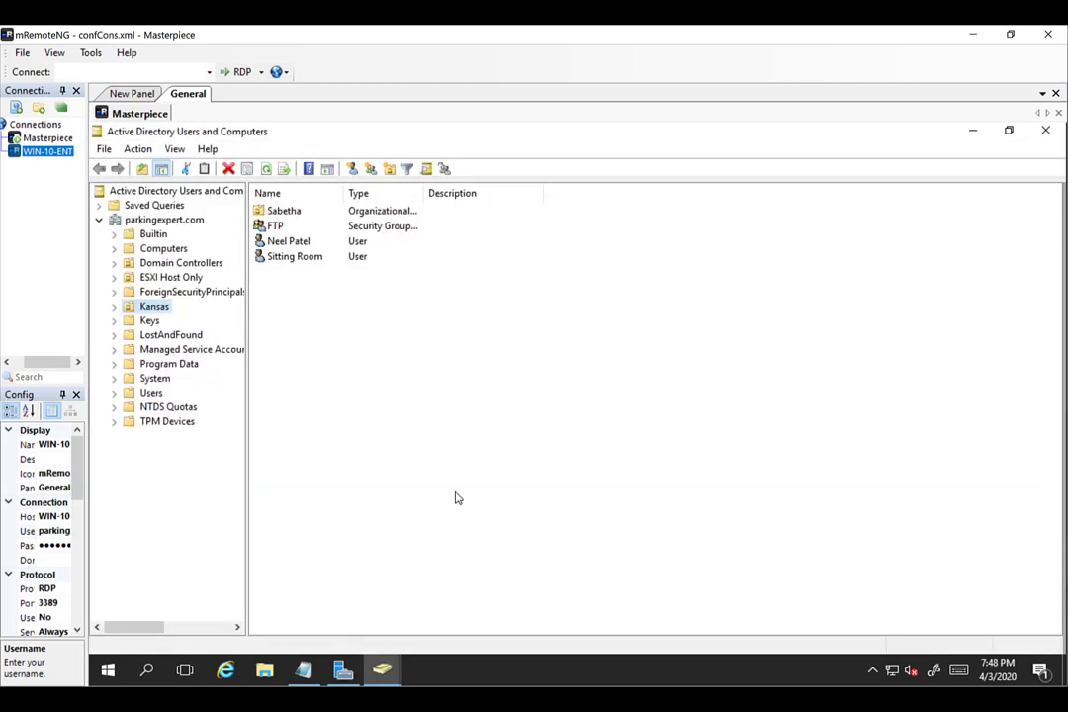
left_click(164, 220)
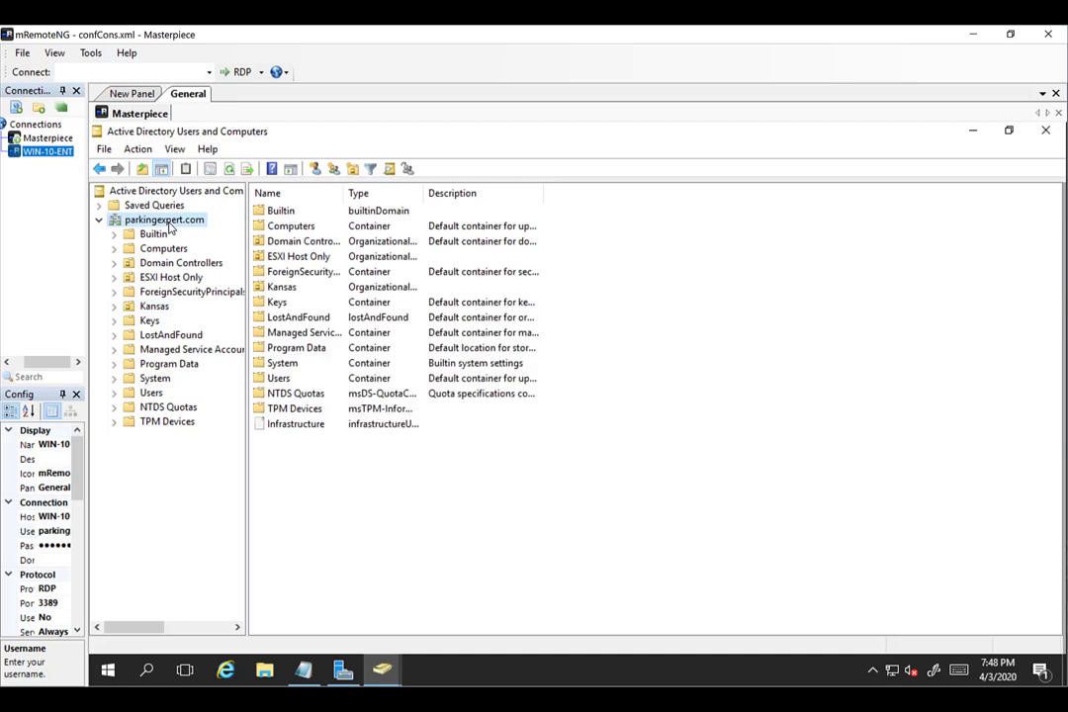
Expand the Kansas OU and locate the WIN-10-ENT computer account in the Sabetha OU.
left_click(154, 306)
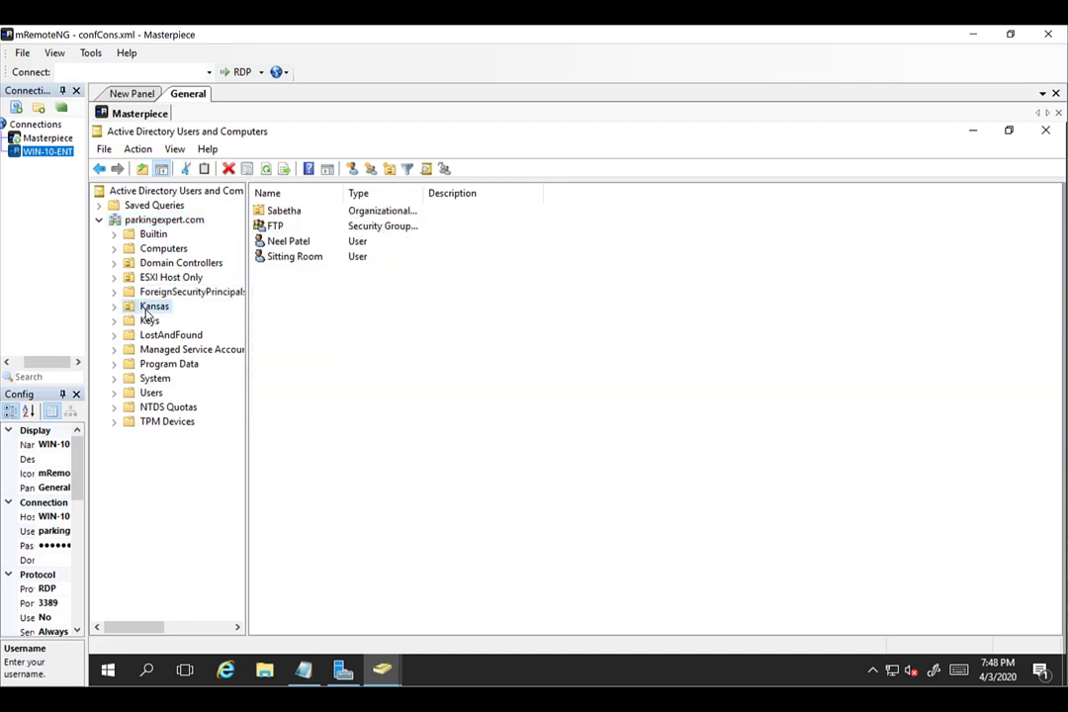
left_click(115, 308)
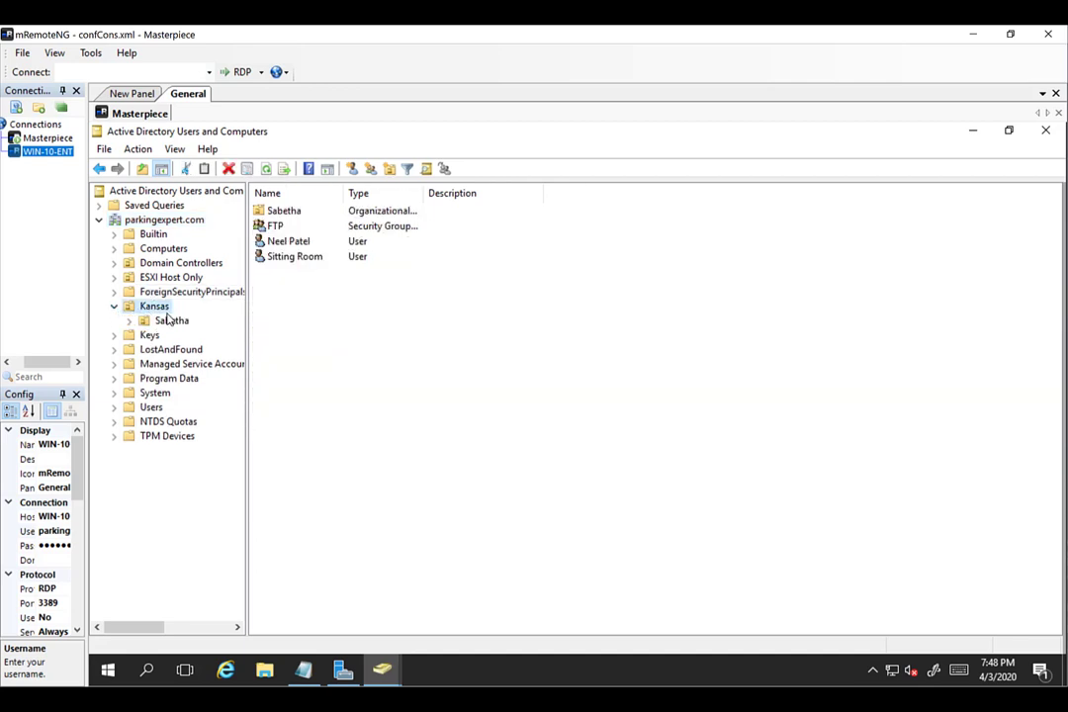
left_click(169, 321)
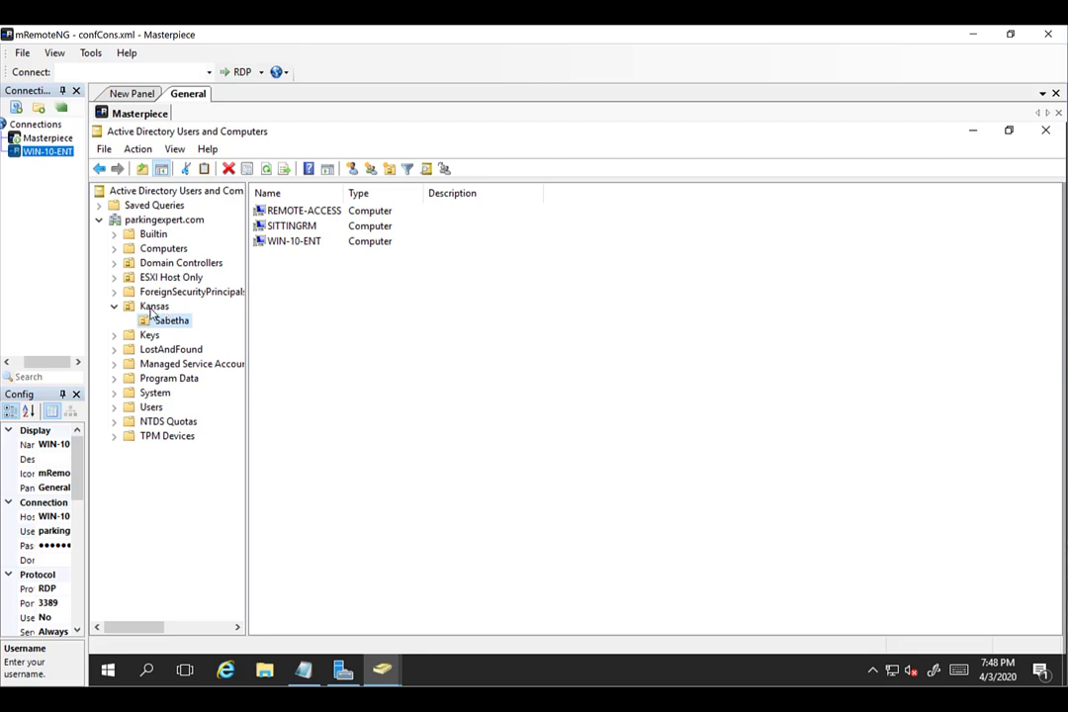
left_click(155, 307)
left_click(271, 246)
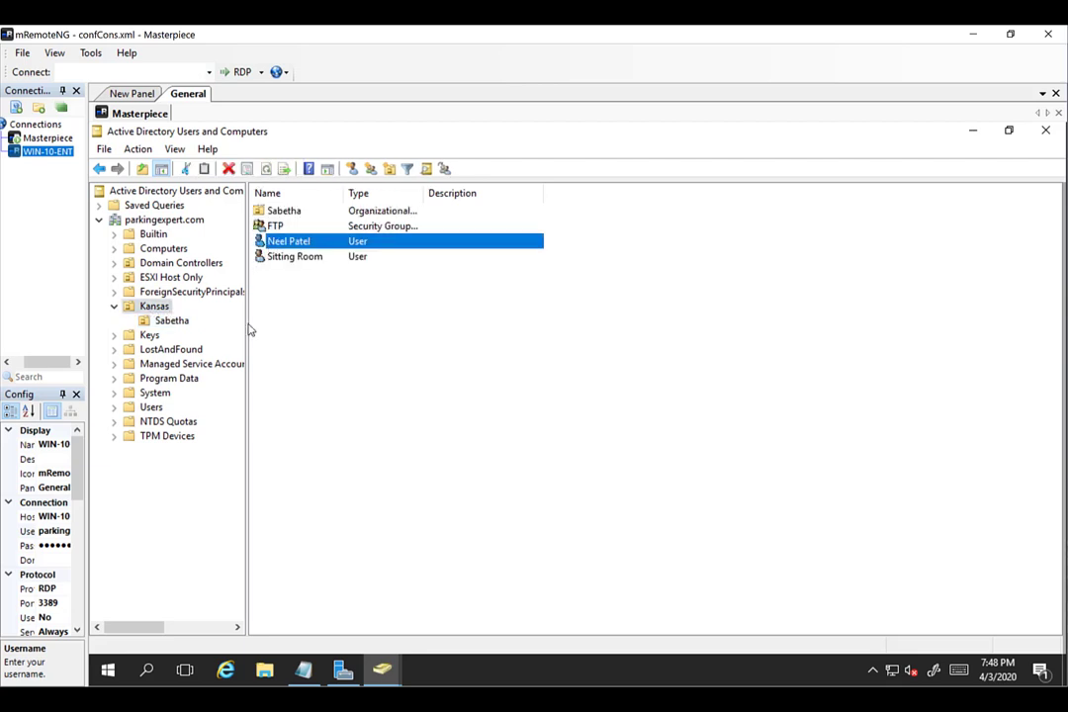
left_click(170, 323)
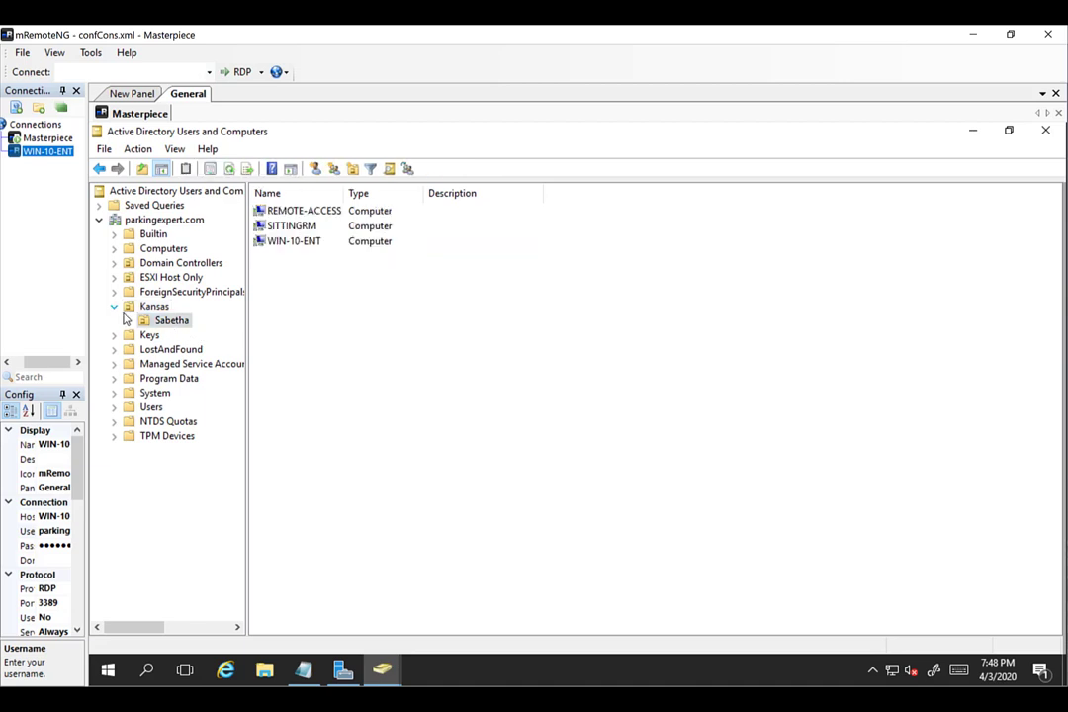
left_click(294, 244)
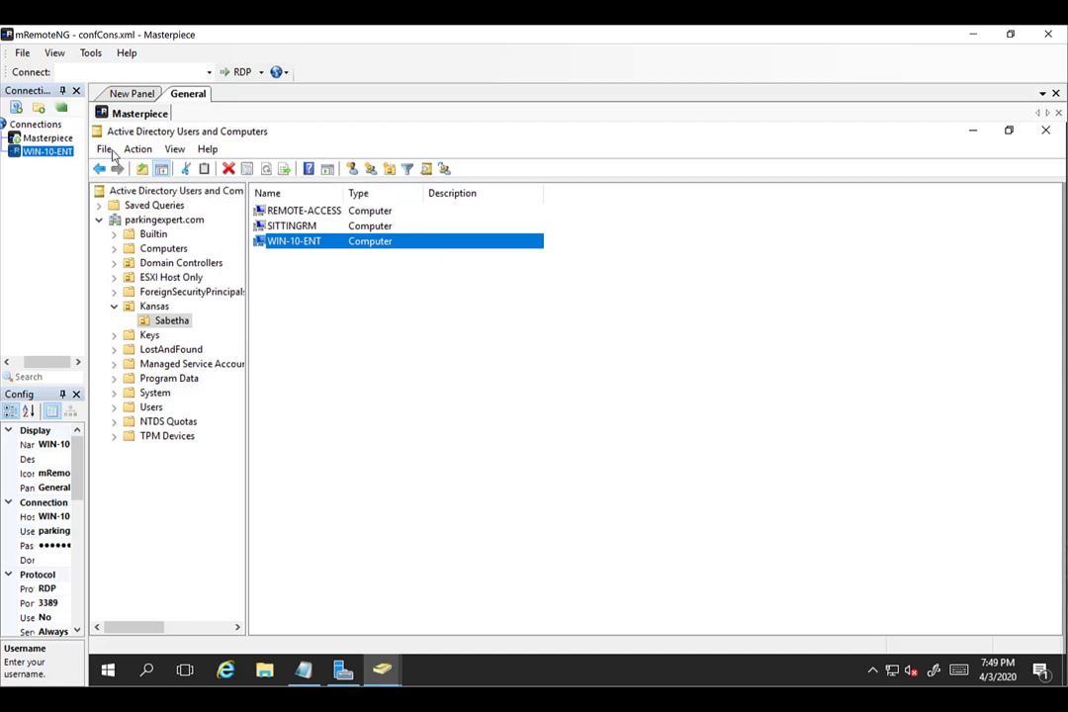
Select the WIN-10-ENT connection and bring the checklist notes back up.
left_click(52, 141)
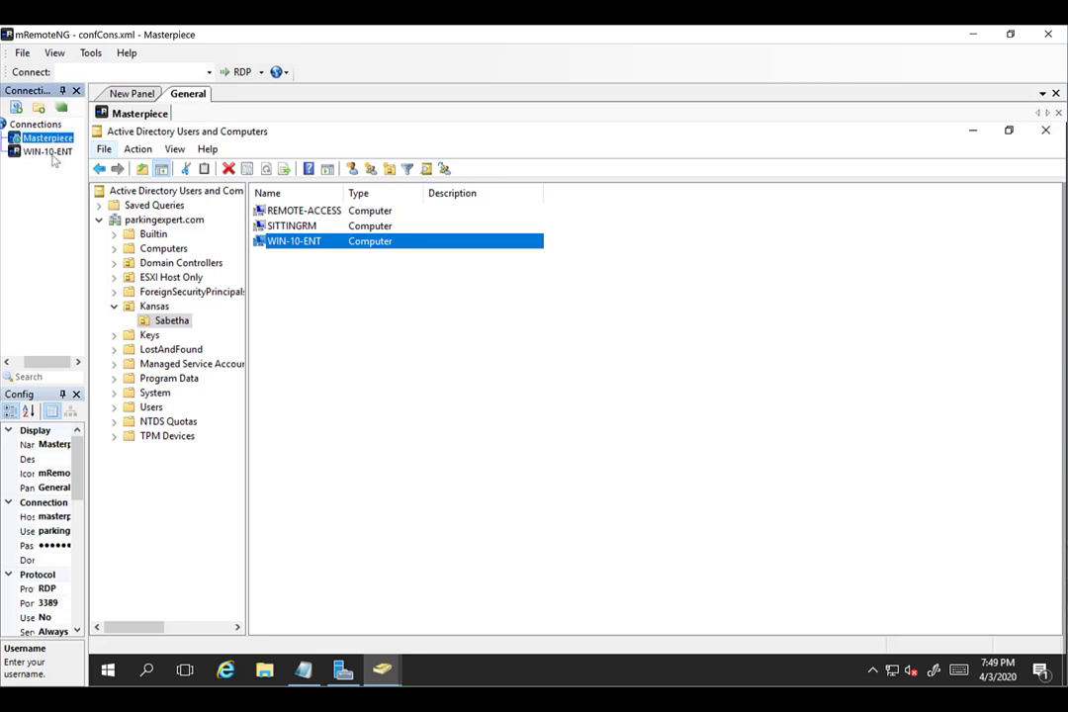
left_click(52, 152)
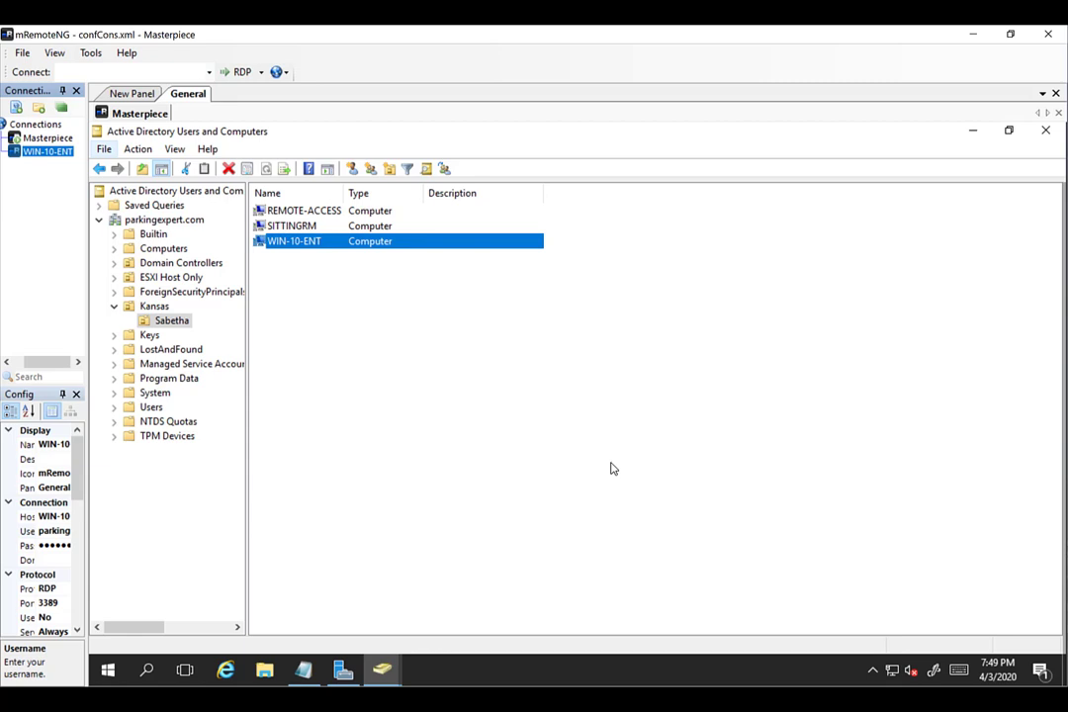
left_click(305, 673)
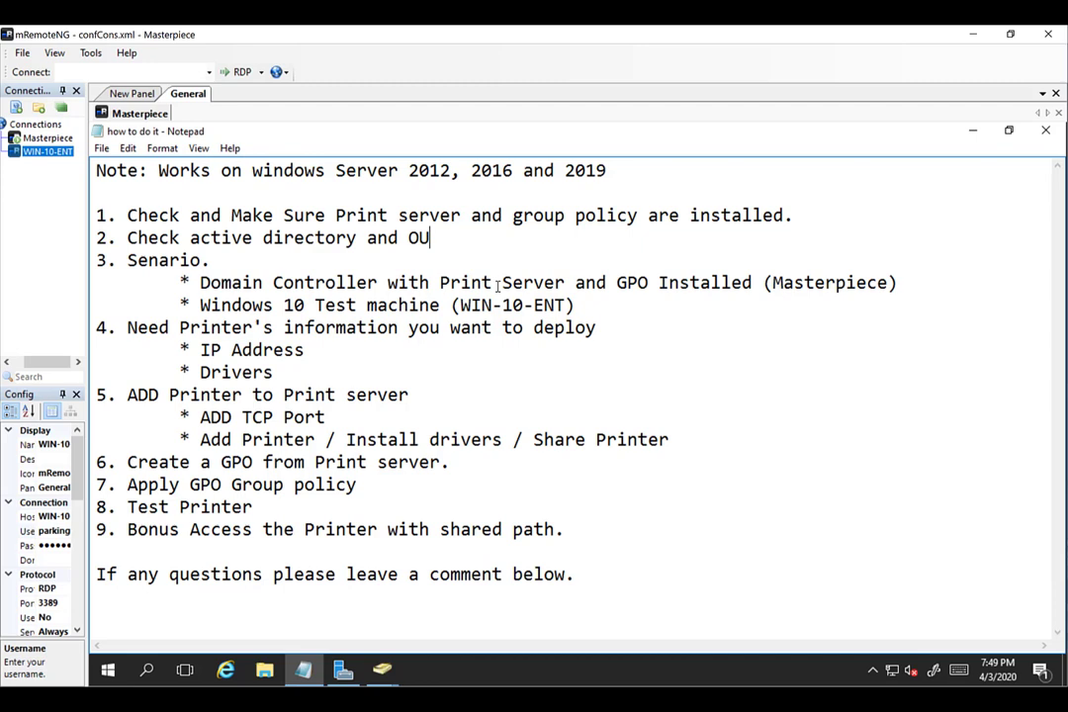
Highlight the Windows 10 test machine line in the notes, then minimize Notepad.
double_click(225, 309)
left_click(343, 306)
left_click(973, 130)
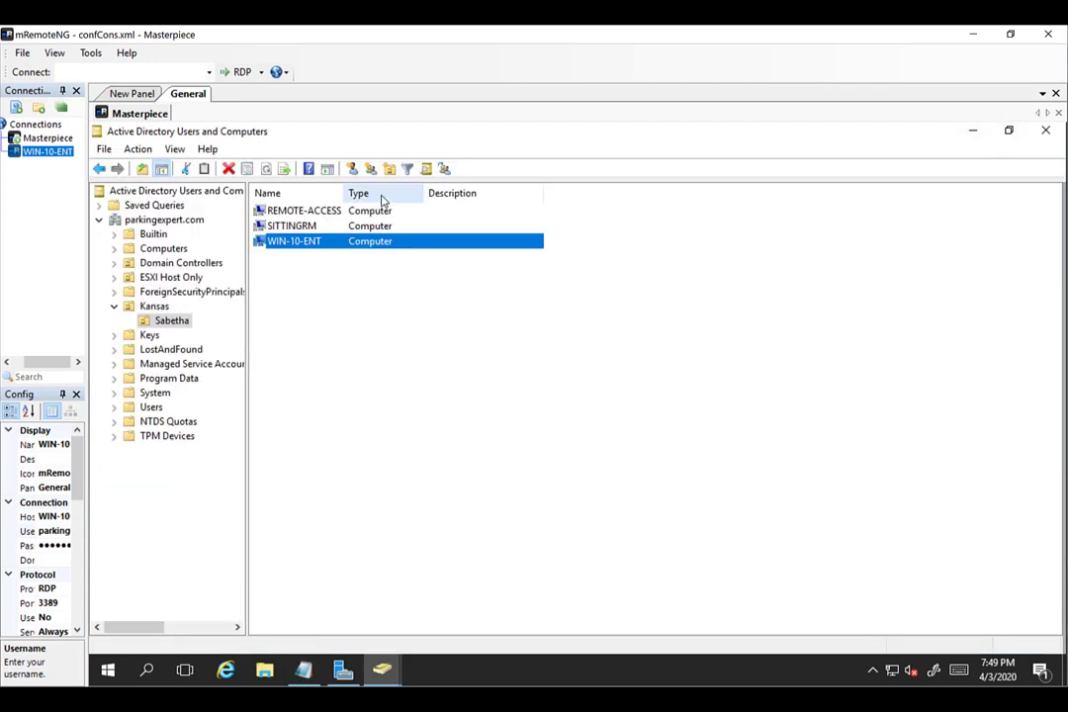
Connect to WIN-10-ENT and launch Control Panel by searching 'control'.
double_click(29, 153)
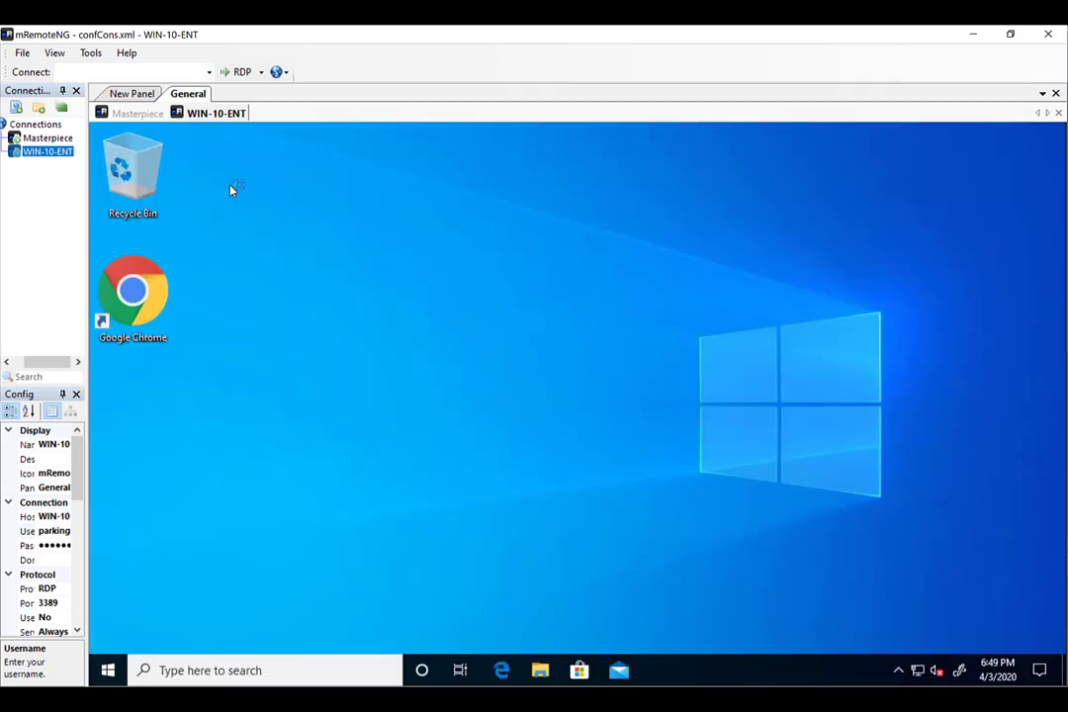
left_click(111, 671)
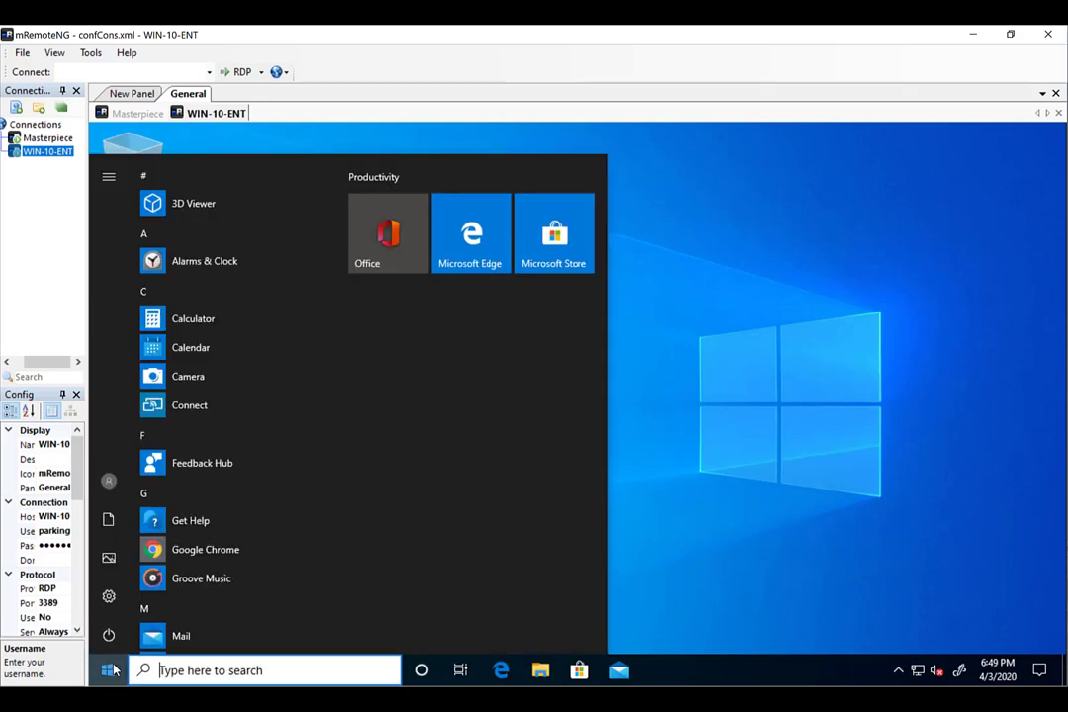
type("control")
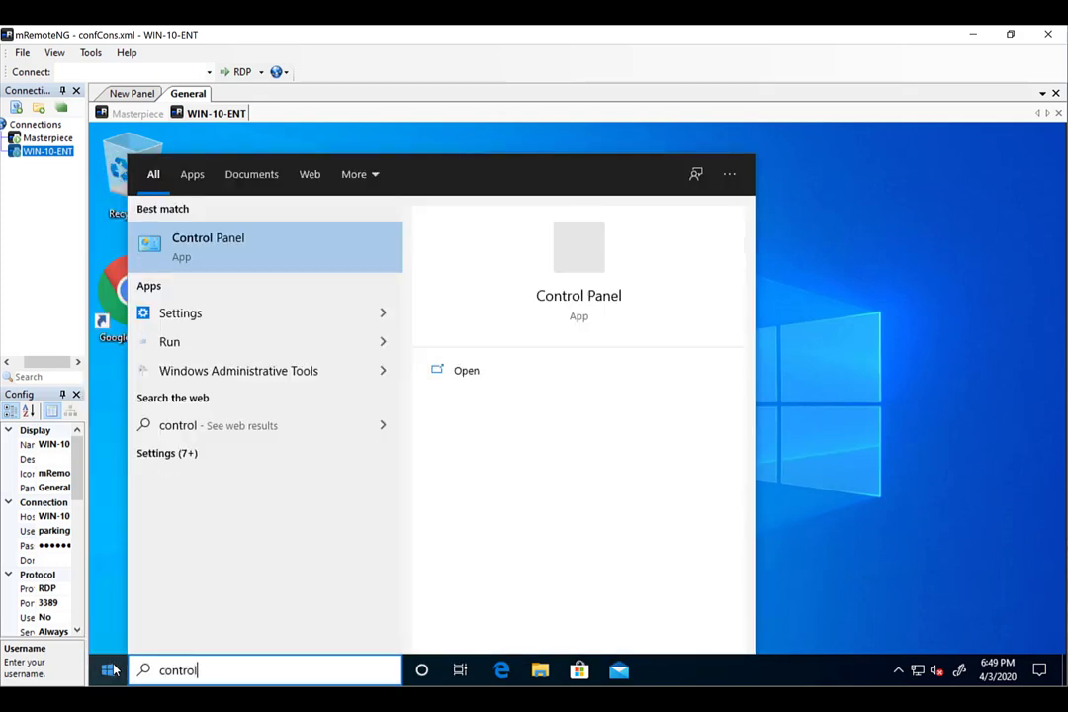
key("Return")
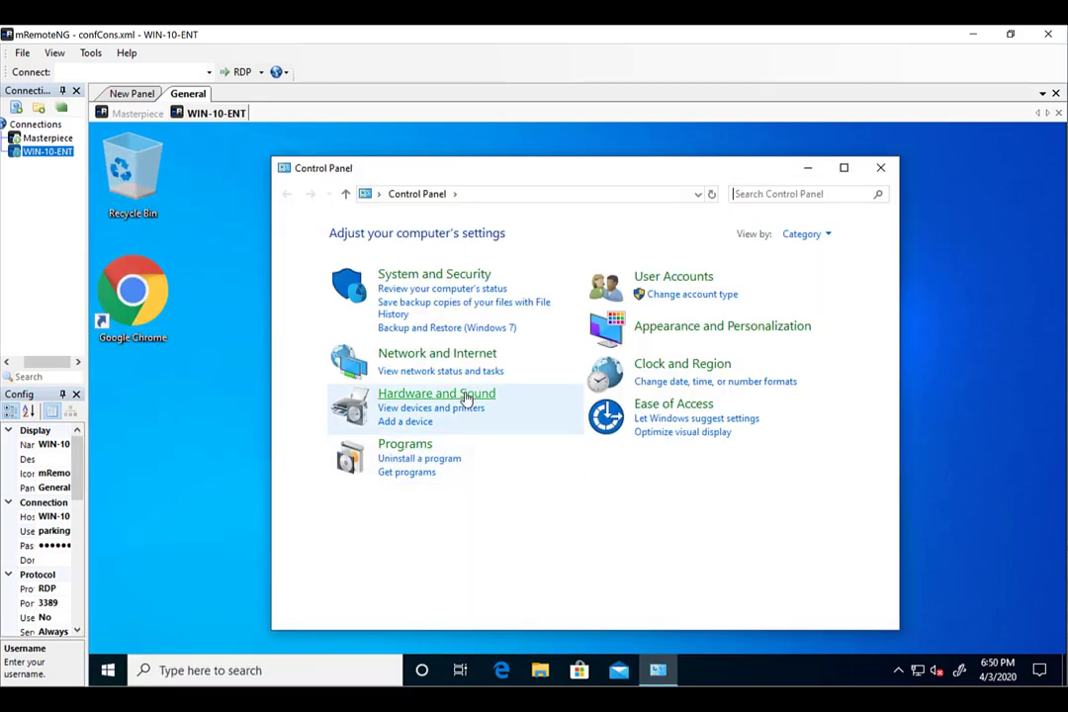
Check Devices and Printers maximized, view System Information, then close both windows.
left_click(462, 398)
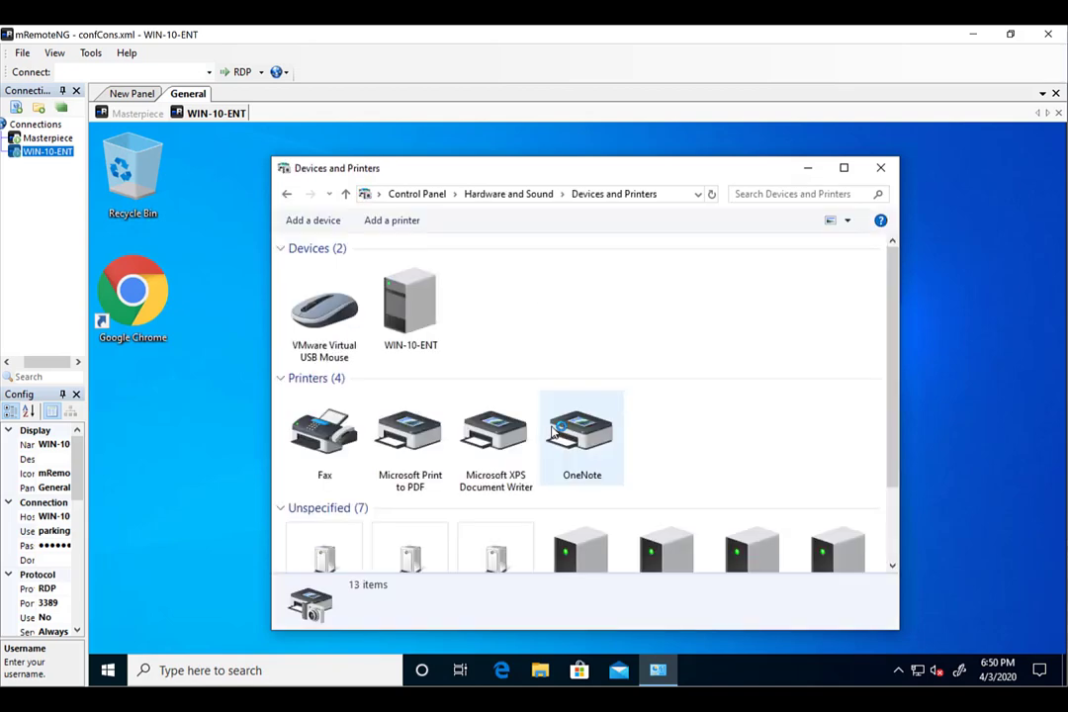
left_click(844, 167)
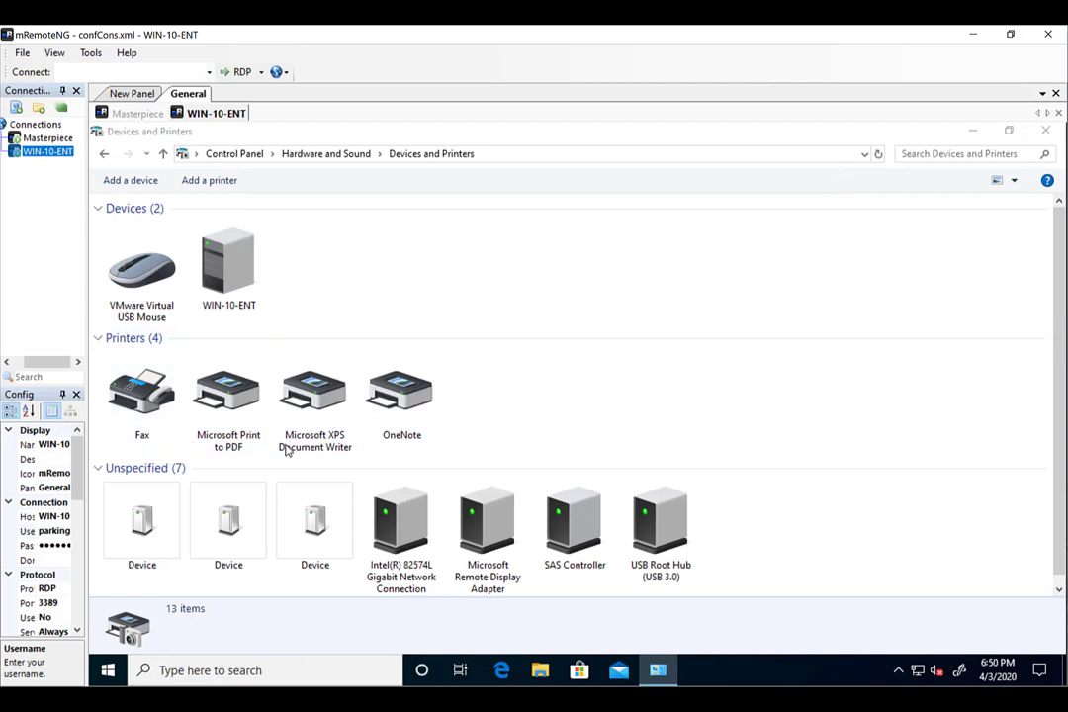
left_click(111, 673)
type("system")
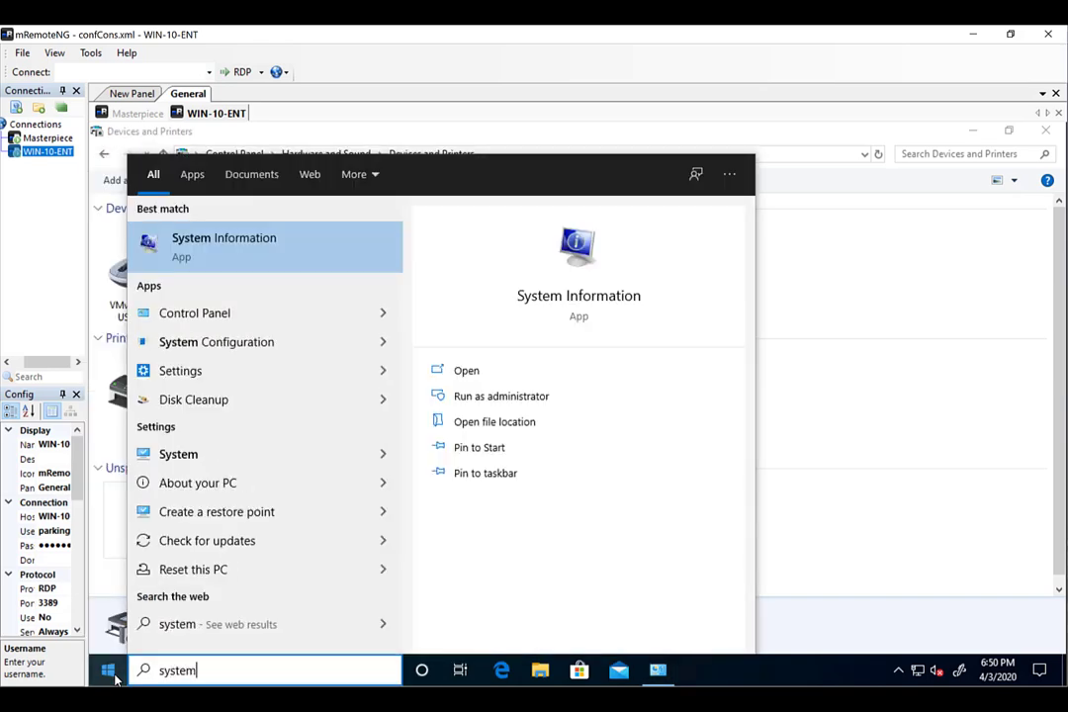
key("Return")
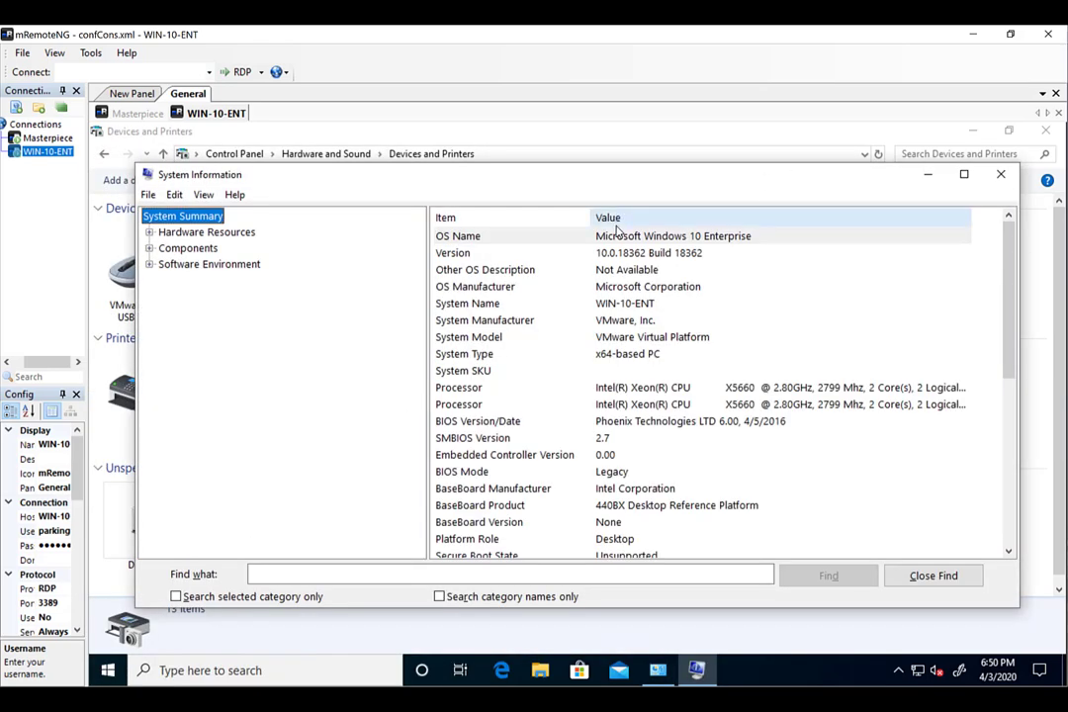
left_click(1001, 174)
left_click(1044, 135)
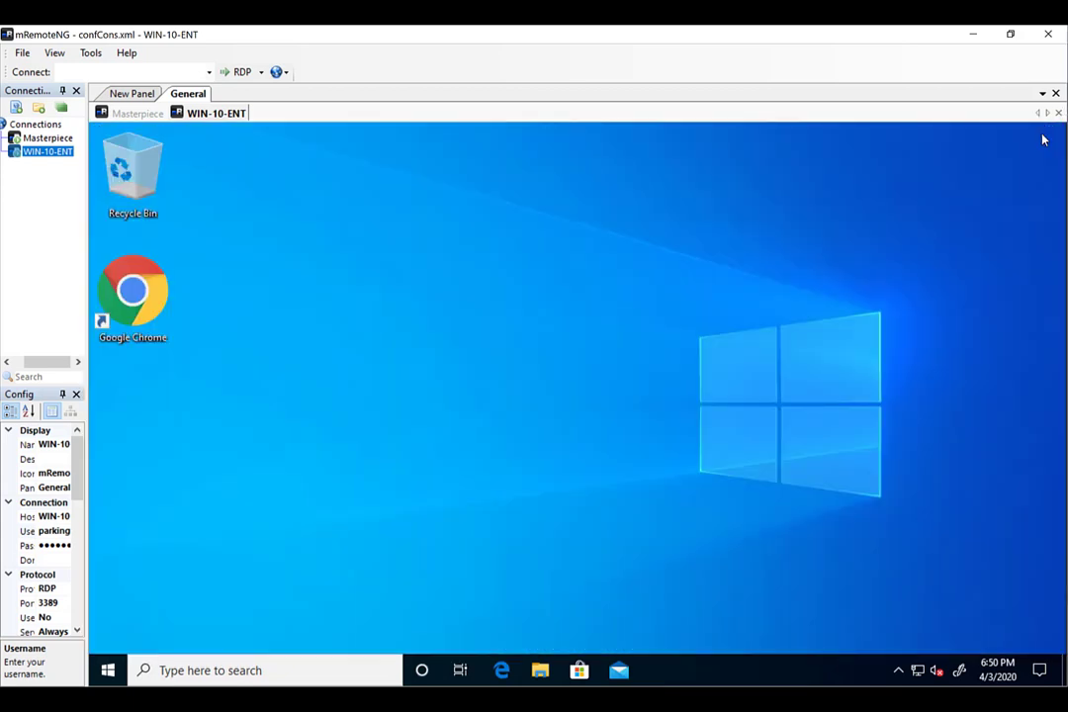
Sign out of the WIN-10-ENT session from the Start menu account options.
left_click(108, 670)
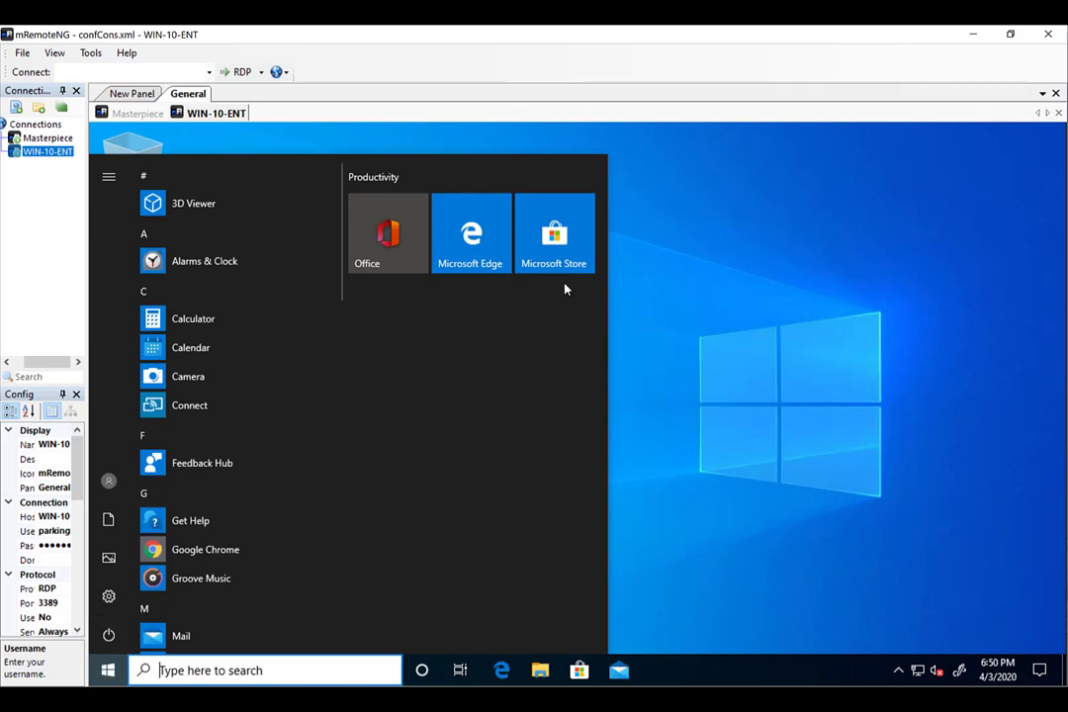
left_click(109, 480)
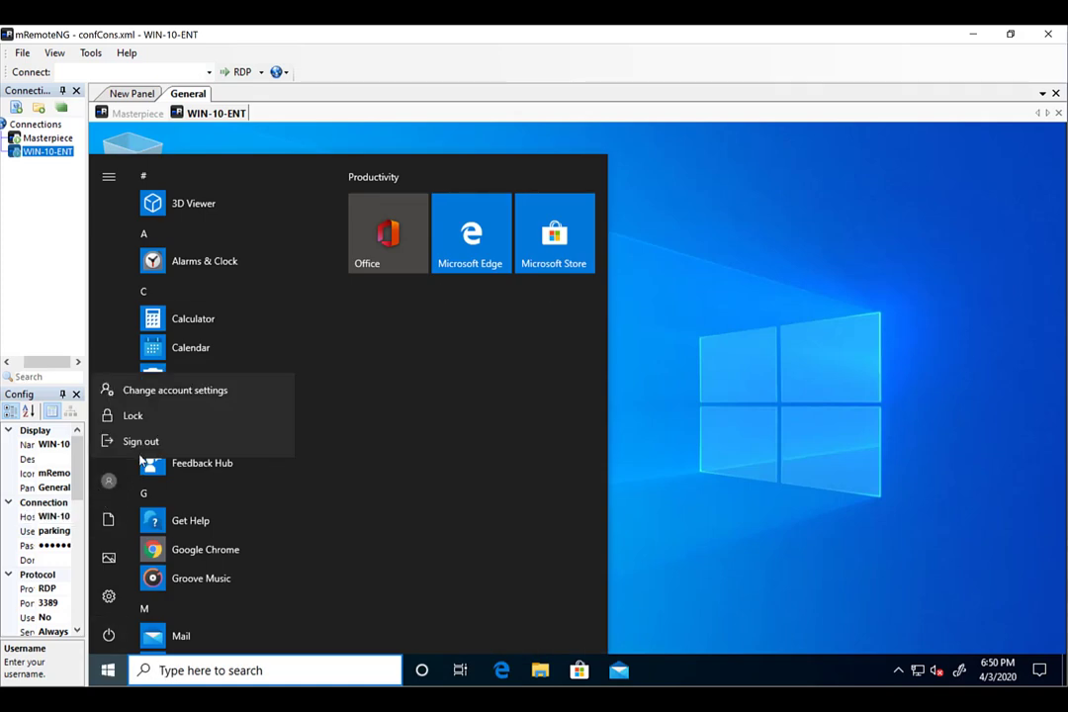
left_click(139, 442)
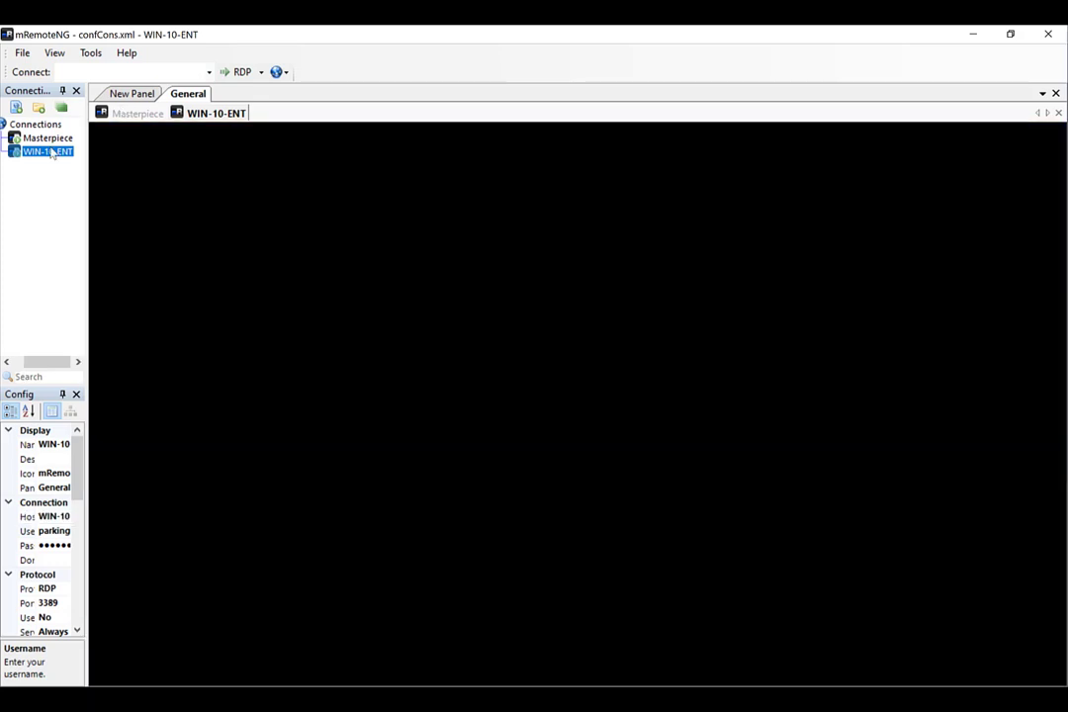
left_click(49, 140)
Connect to Masterpiece, compare the Kansas and Sabetha OU contents, then return to the notes.
double_click(48, 139)
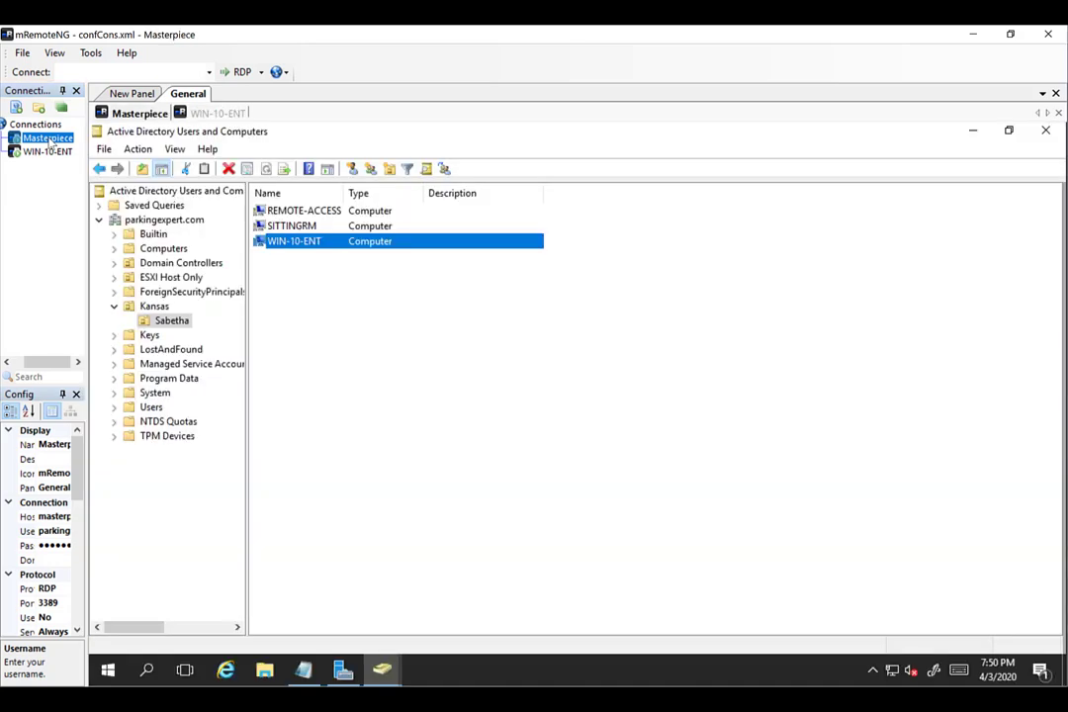
left_click(155, 309)
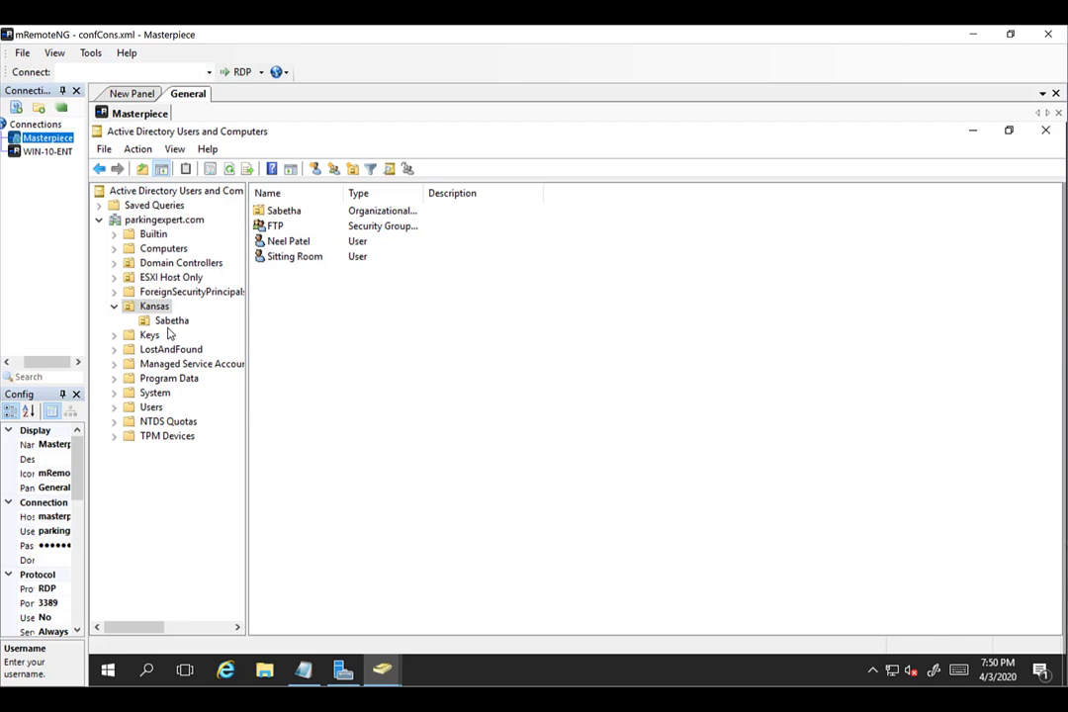
left_click(169, 324)
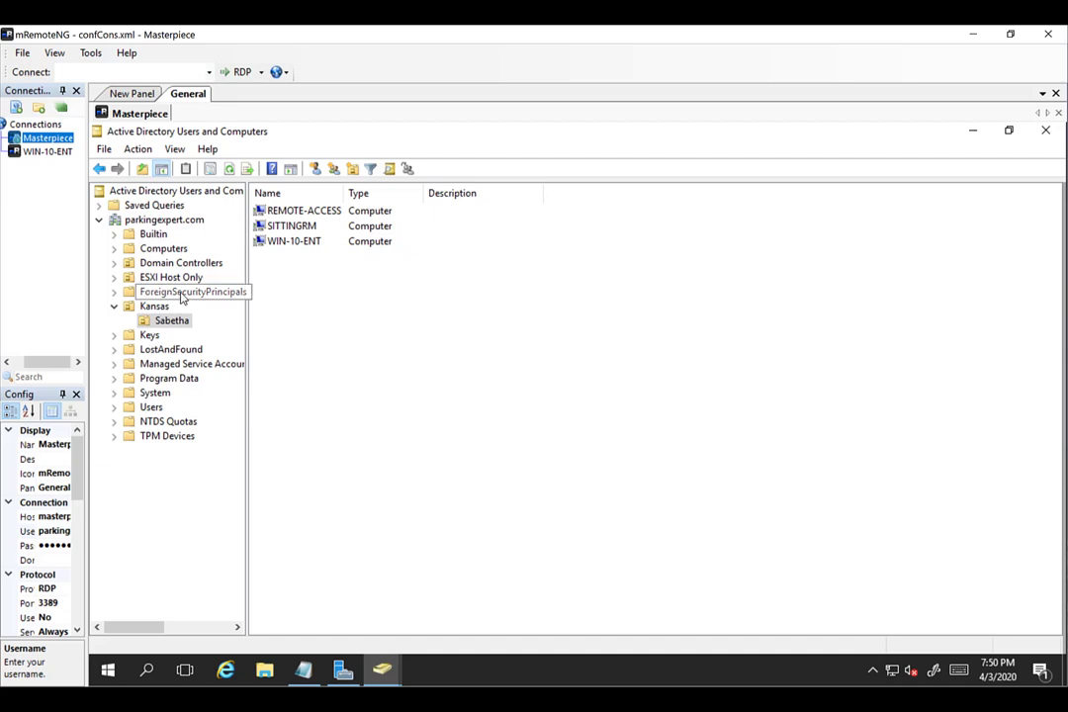
left_click(162, 307)
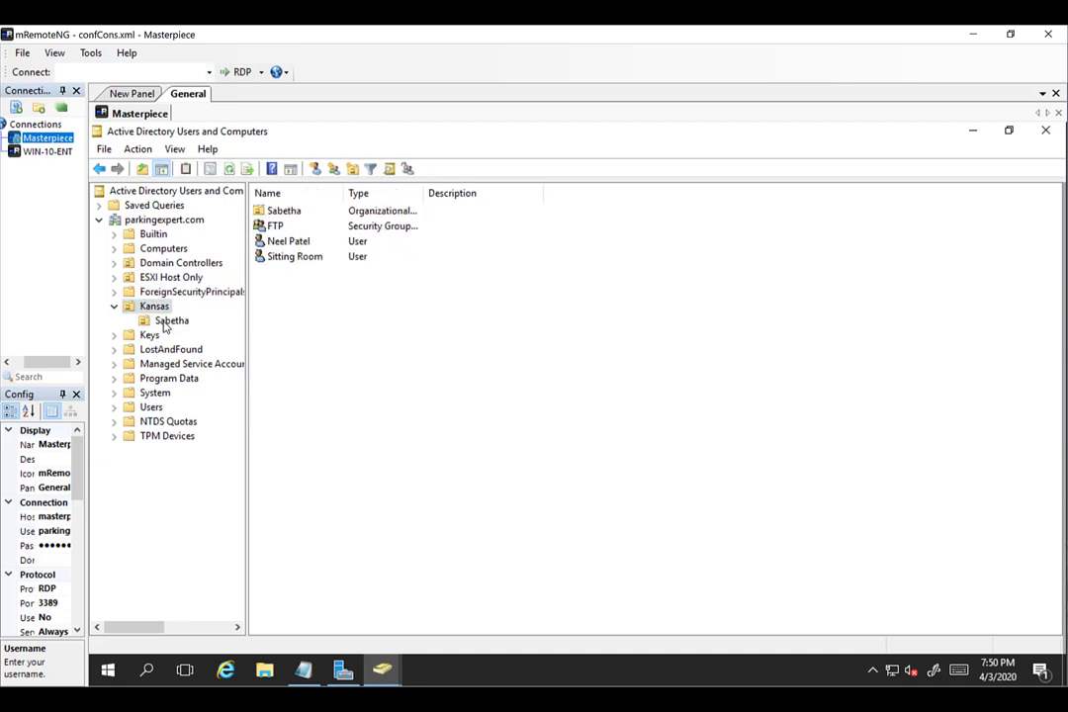
left_click(166, 323)
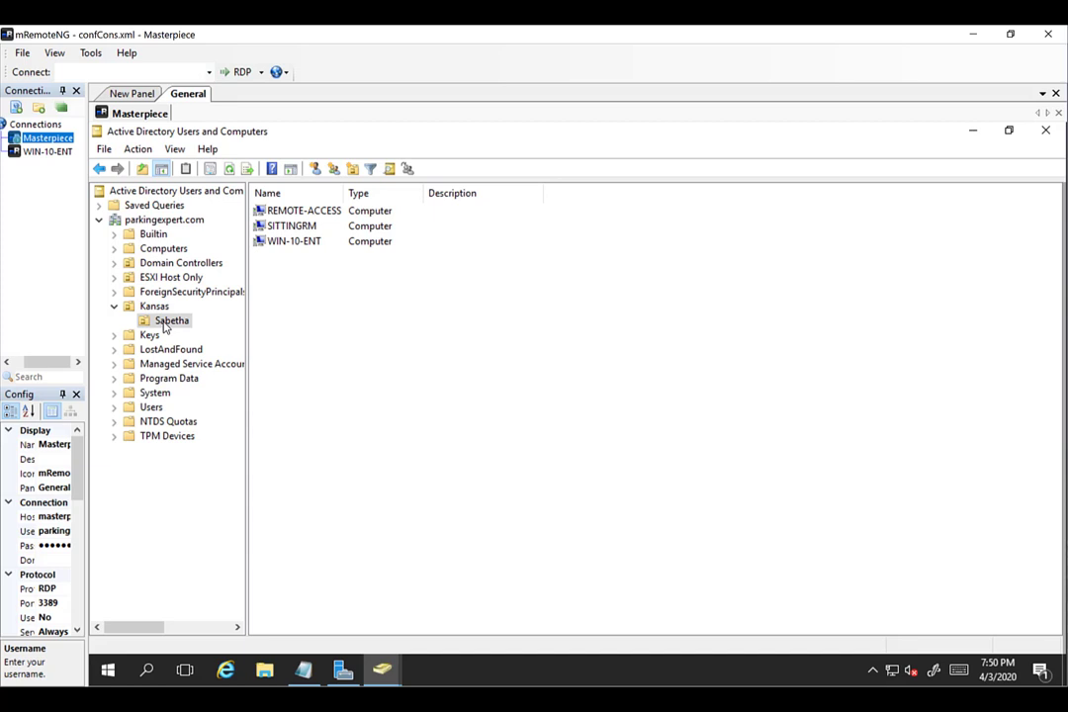
left_click(159, 311)
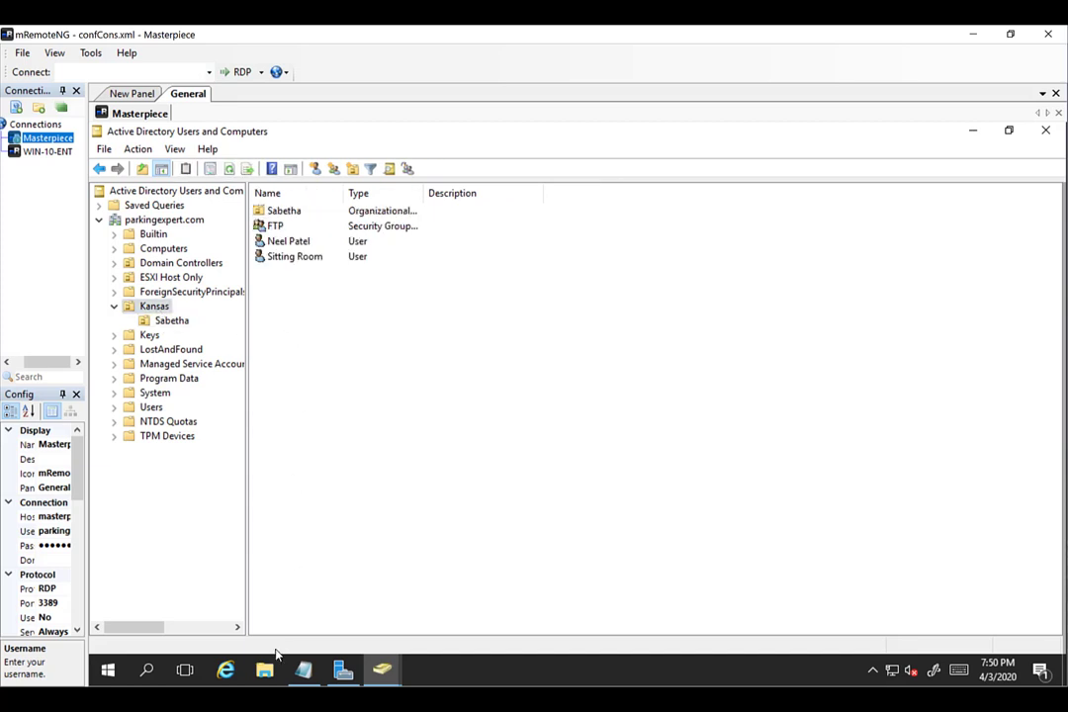
left_click(308, 673)
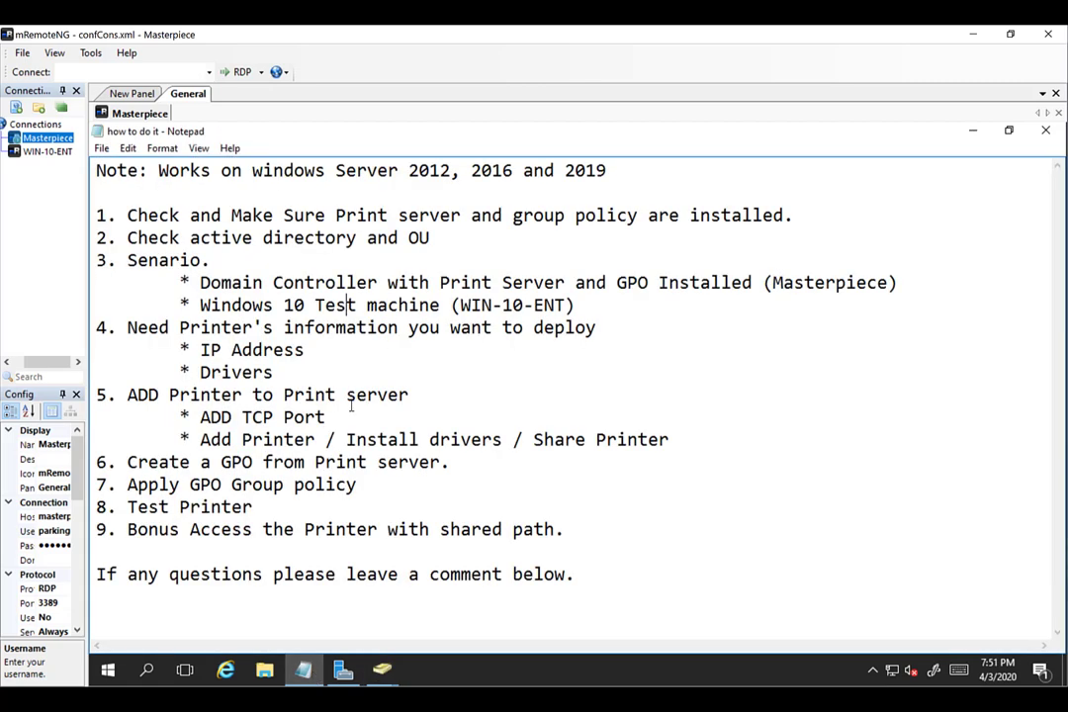
Highlight the printer information lines and the words Drivers and Address in the notes.
left_click_drag(351, 405, 273, 349)
left_click(273, 349)
left_click(314, 327)
double_click(259, 371)
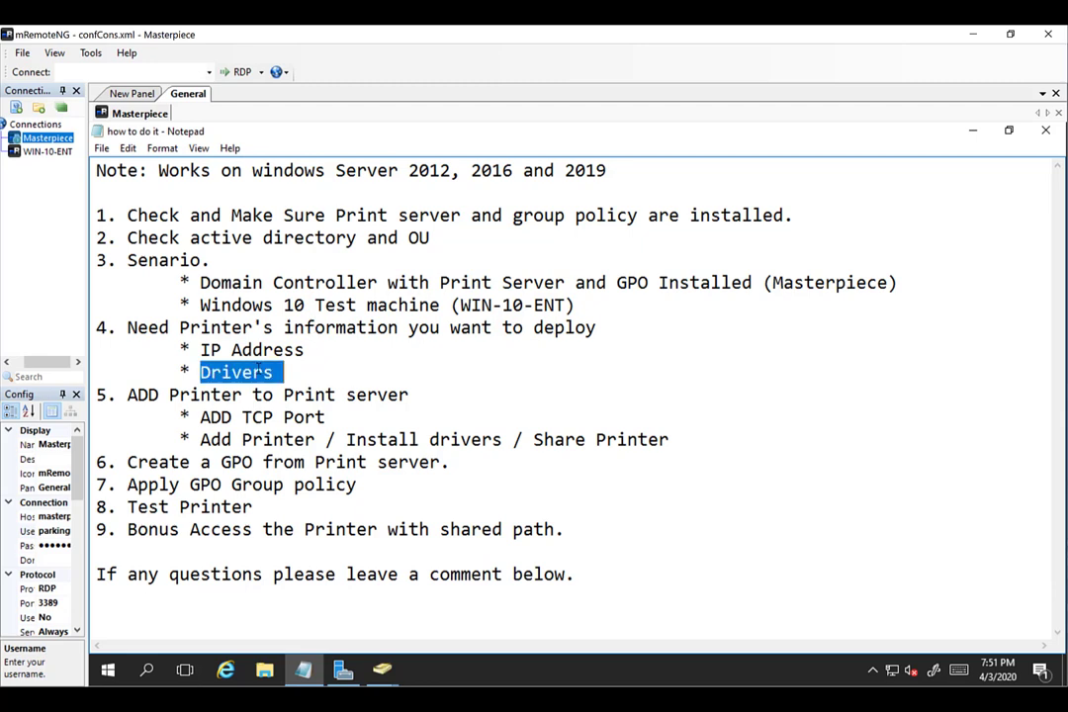
double_click(273, 350)
left_click(252, 349)
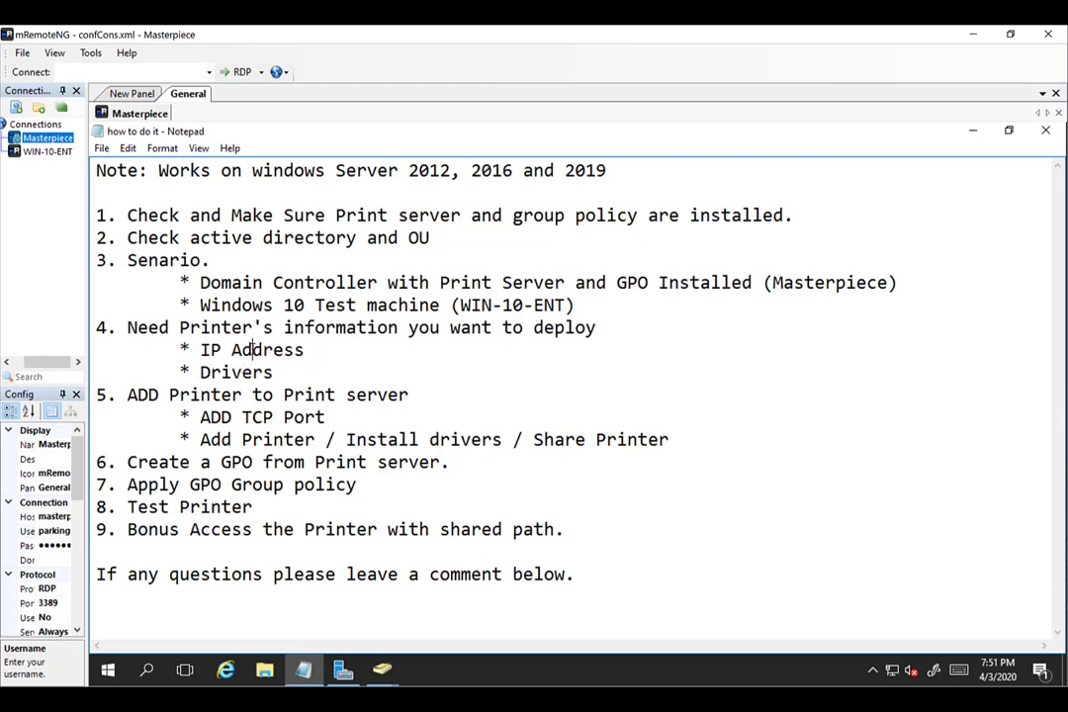
double_click(236, 371)
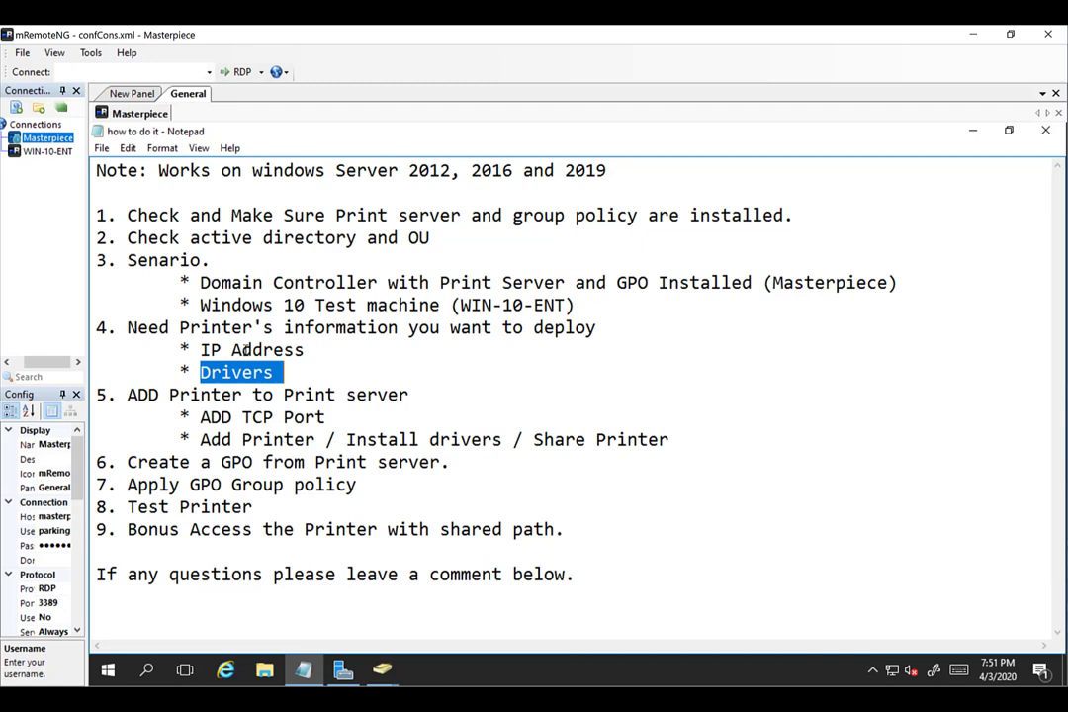
double_click(237, 350)
Add '(10.10.10.19)' after the IP Address bullet in the checklist.
left_click(355, 344)
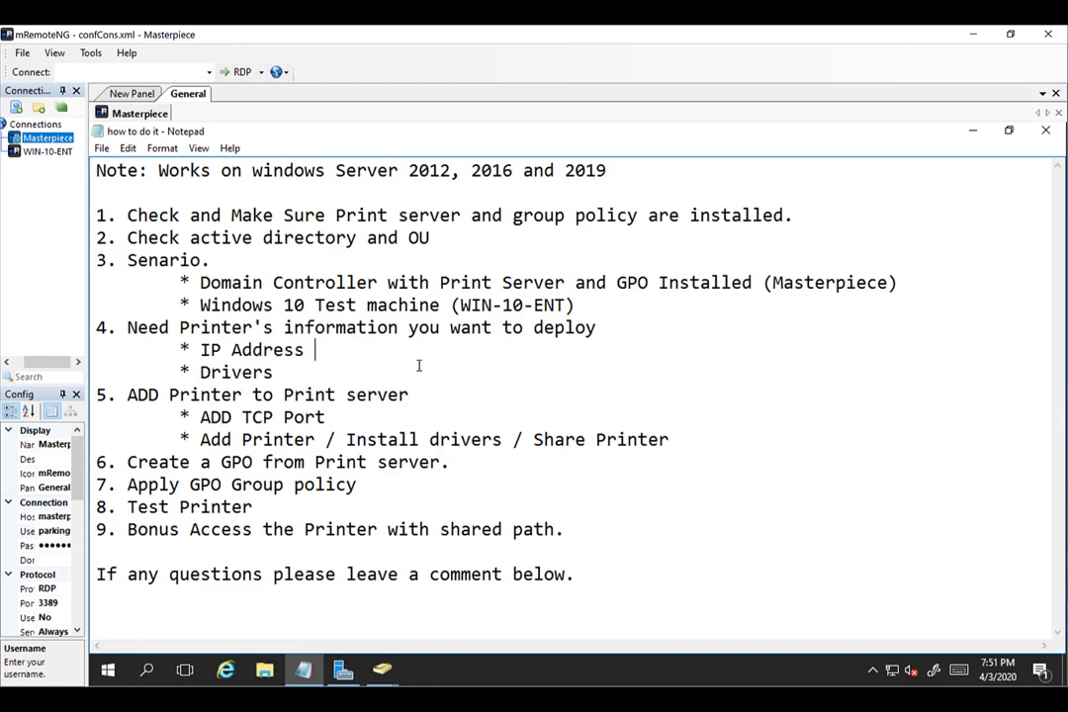
type("(10.10.10.19)")
left_click(108, 671)
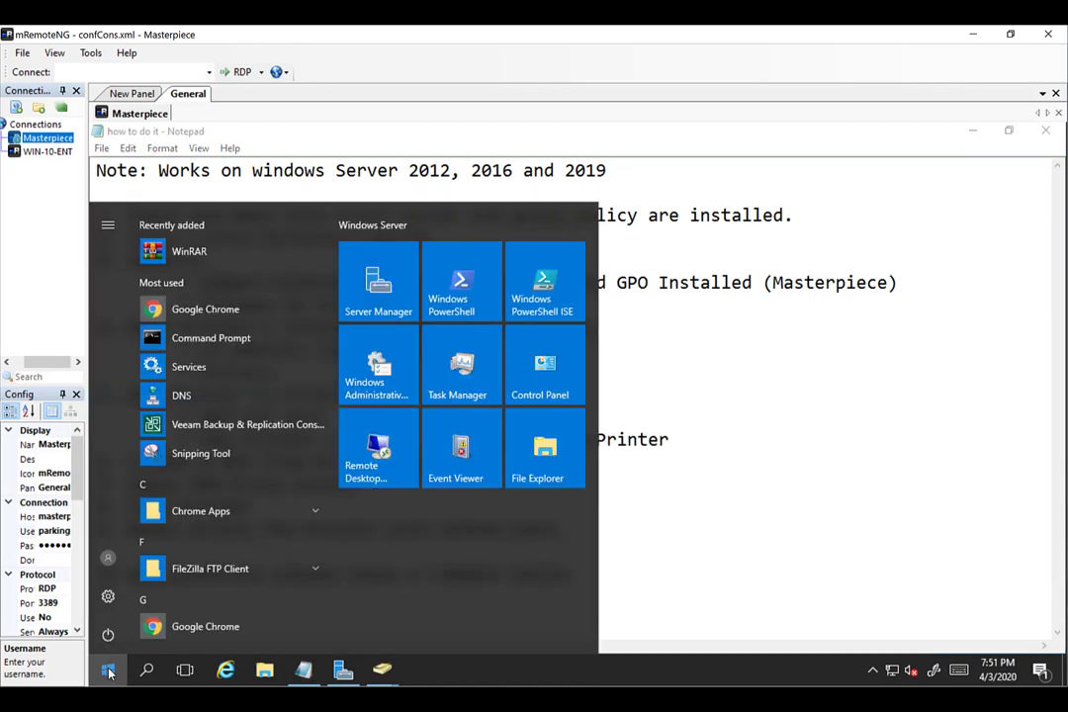
Launch Google Chrome by searching 'goog' and close the Yahoo and MSN tabs.
type("goog")
key("Return")
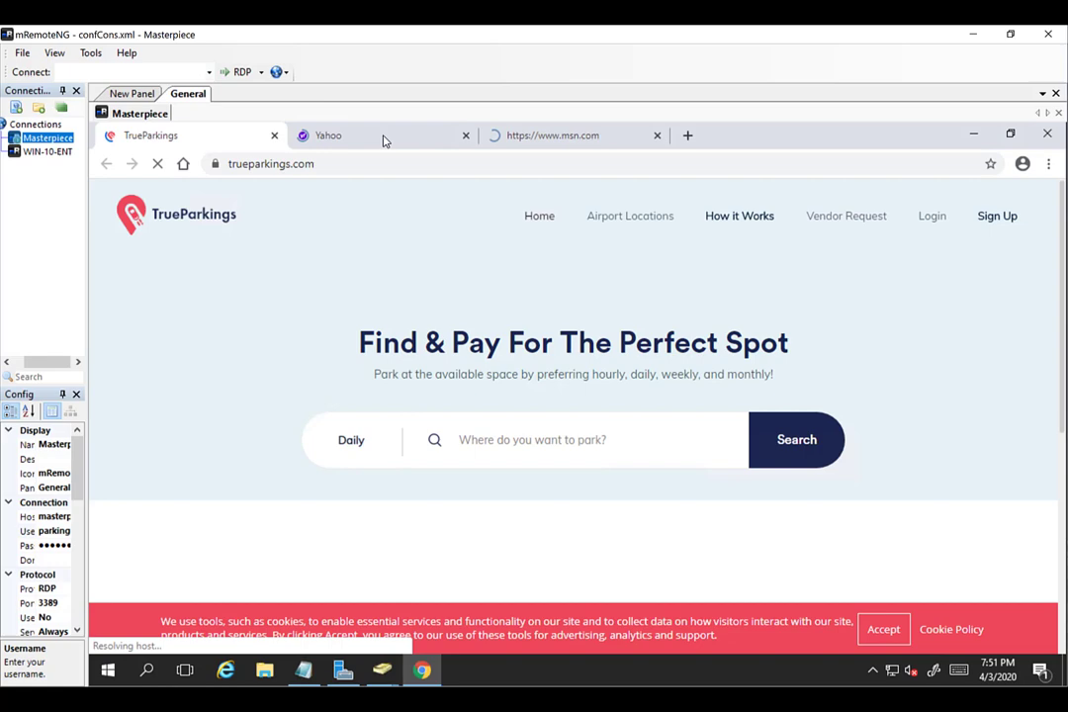
left_click(377, 140)
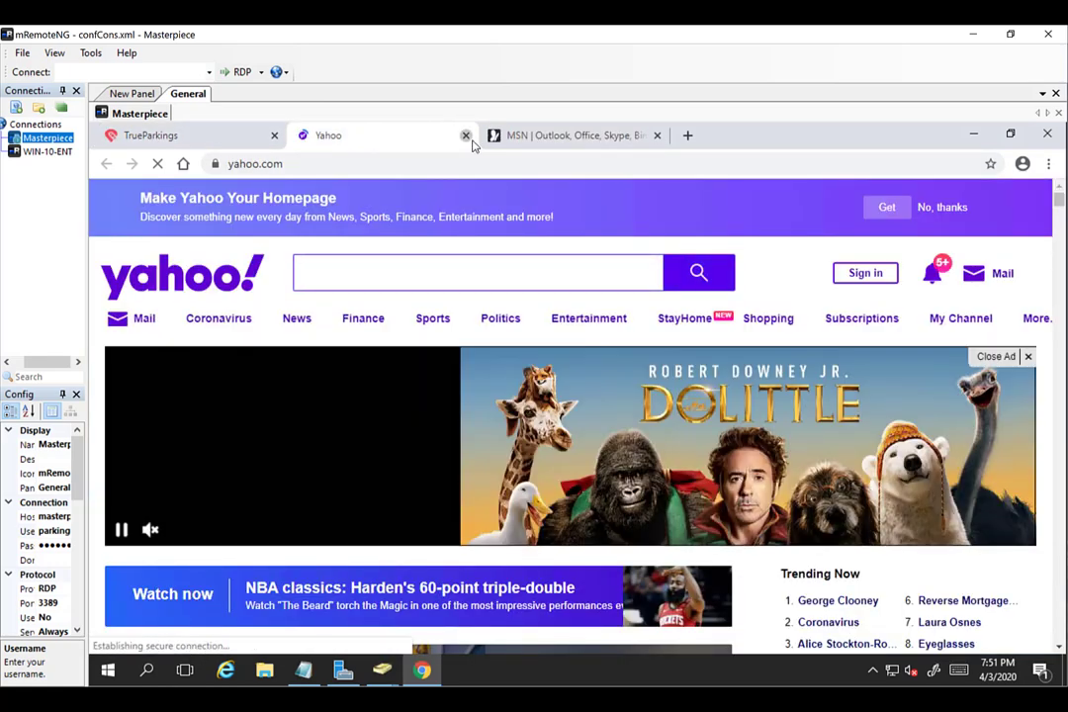
left_click(466, 135)
left_click(466, 136)
Browse to 10.10.10.19 to confirm the Canon MF6100 login page, then minimize Chrome.
left_click(448, 161)
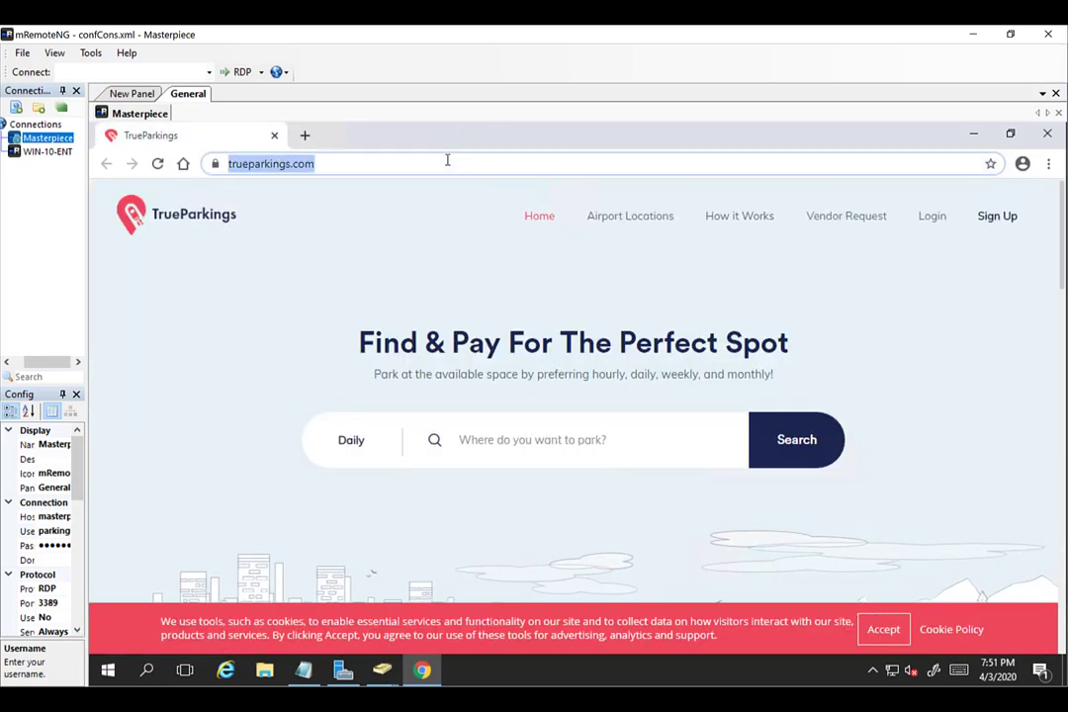
type("10.10.")
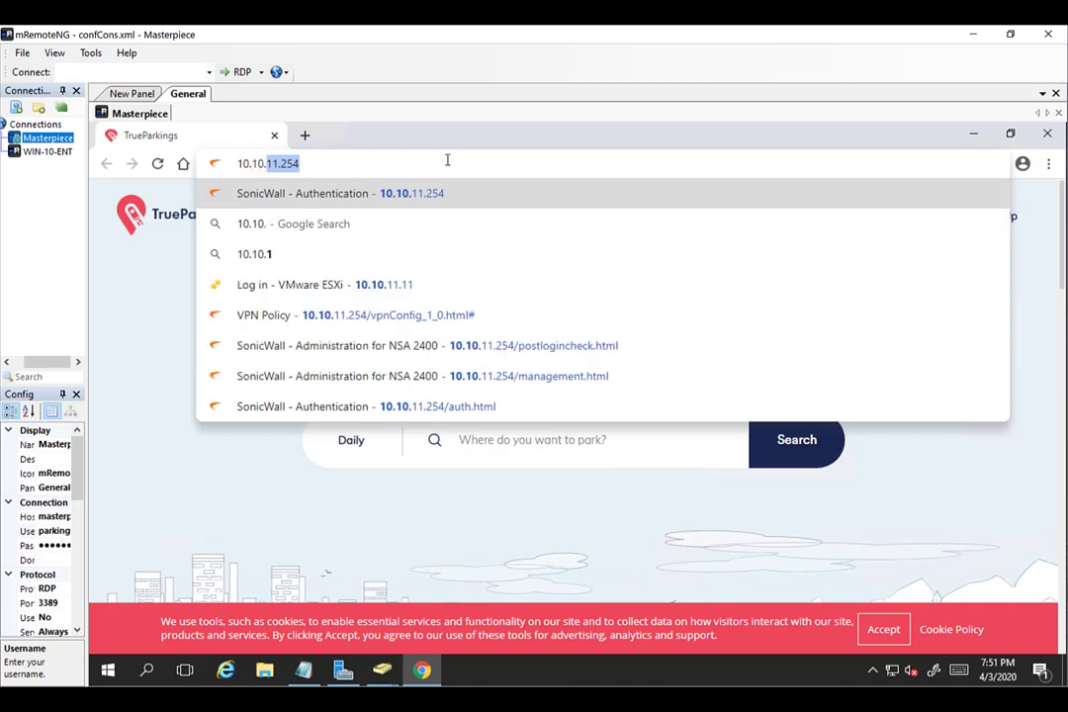
type("11")
key("BackSpace")
key("BackSpace")
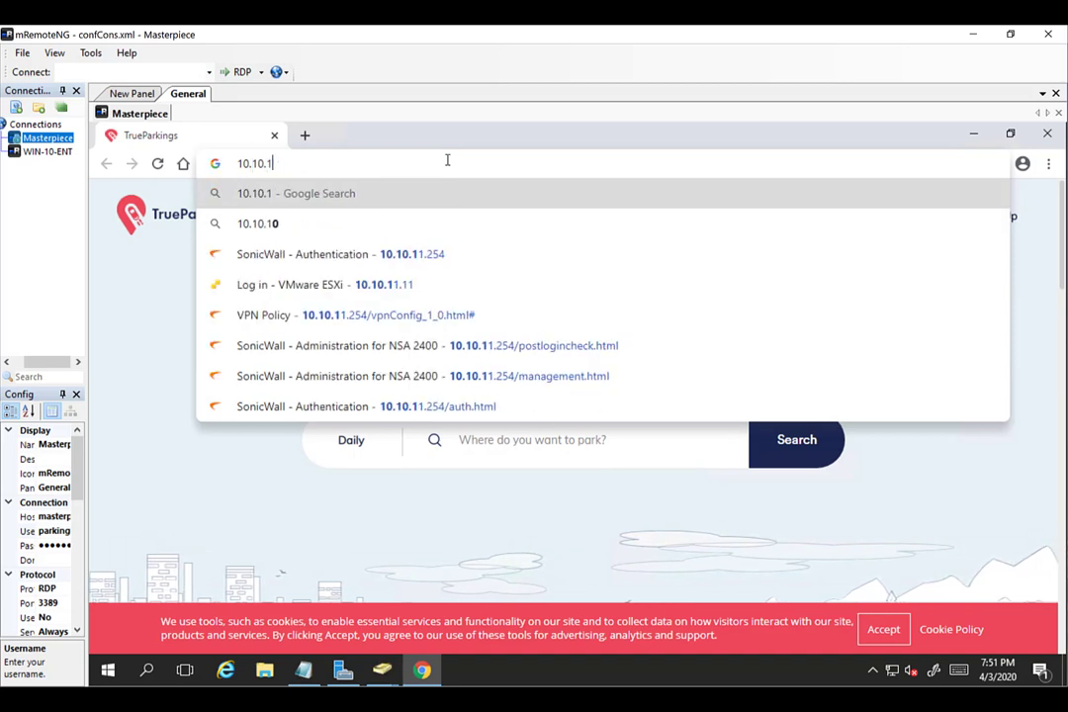
type("0.19")
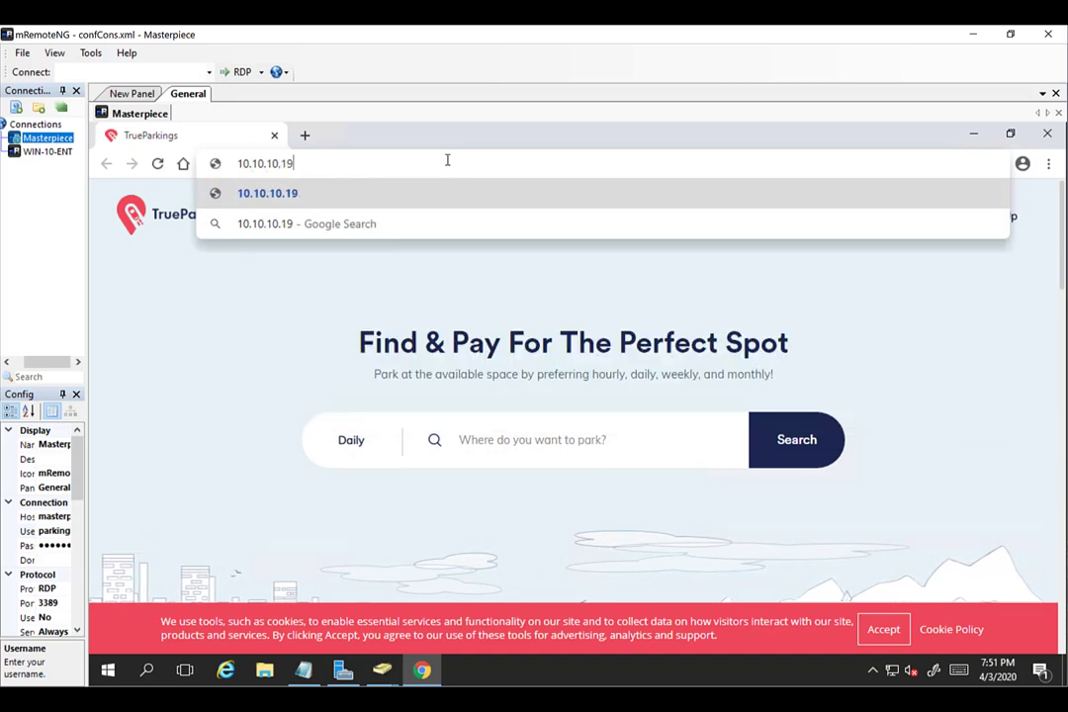
key("Return")
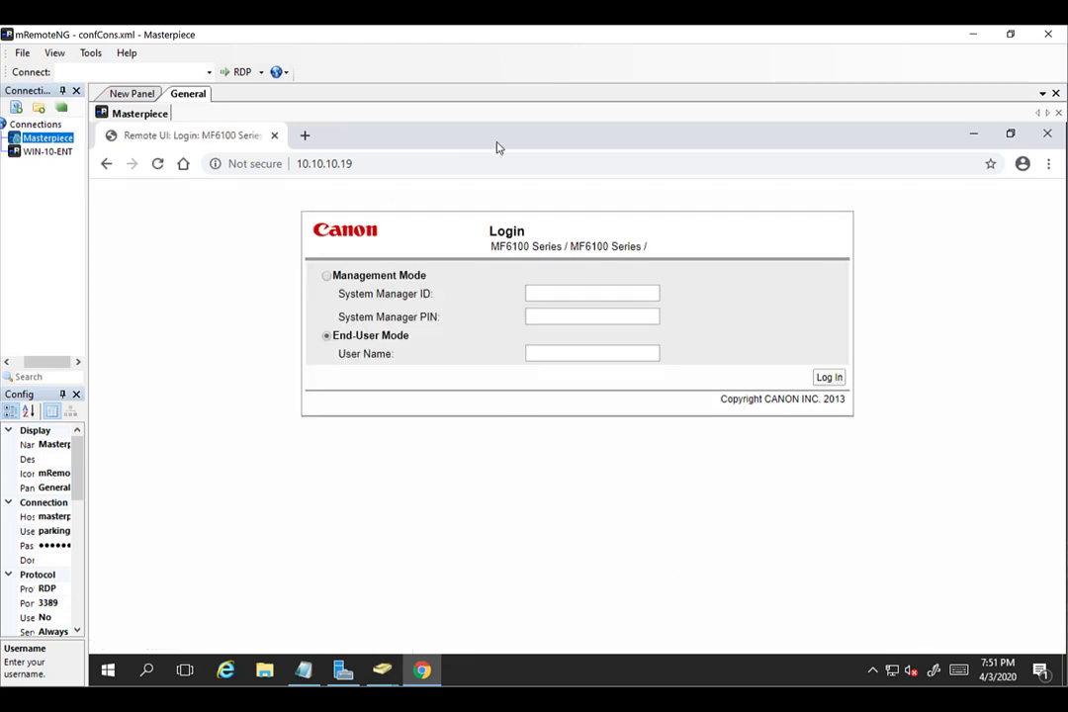
left_click(973, 134)
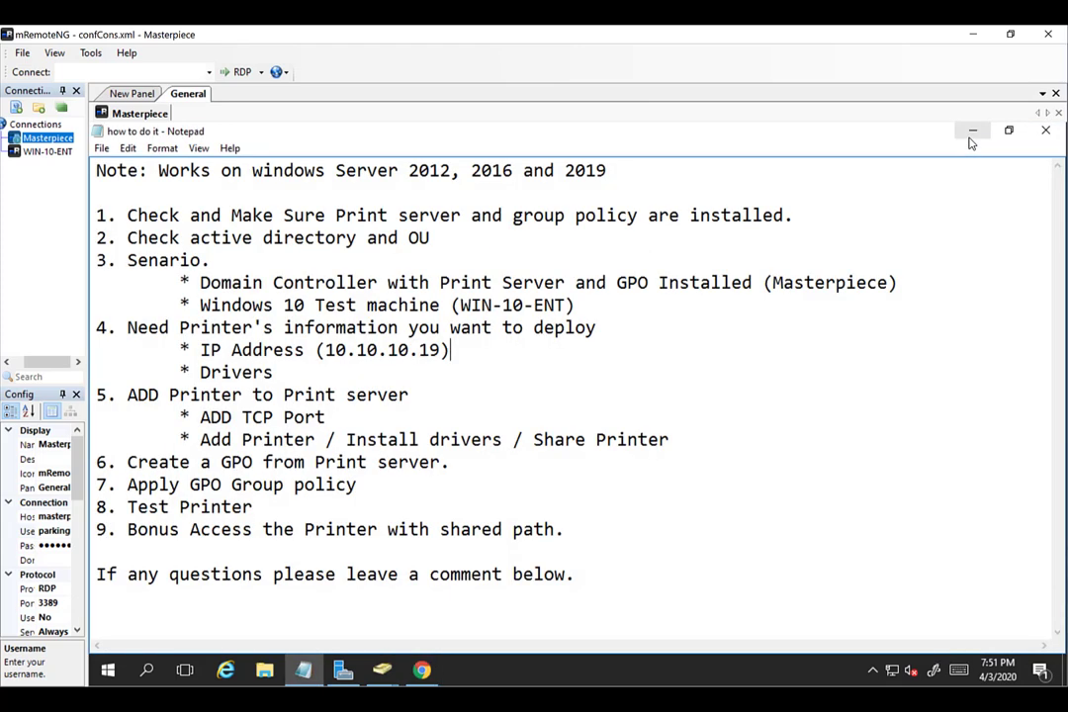
Open Server Manager from Start and launch Print Management from its Tools list.
left_click(106, 671)
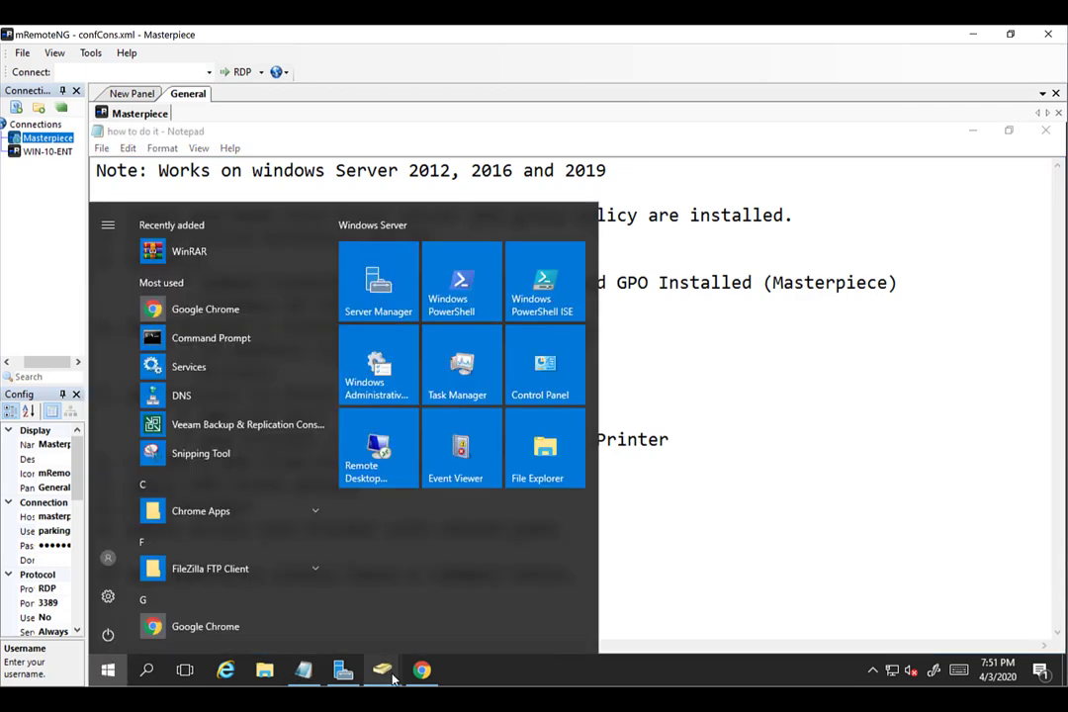
left_click(342, 670)
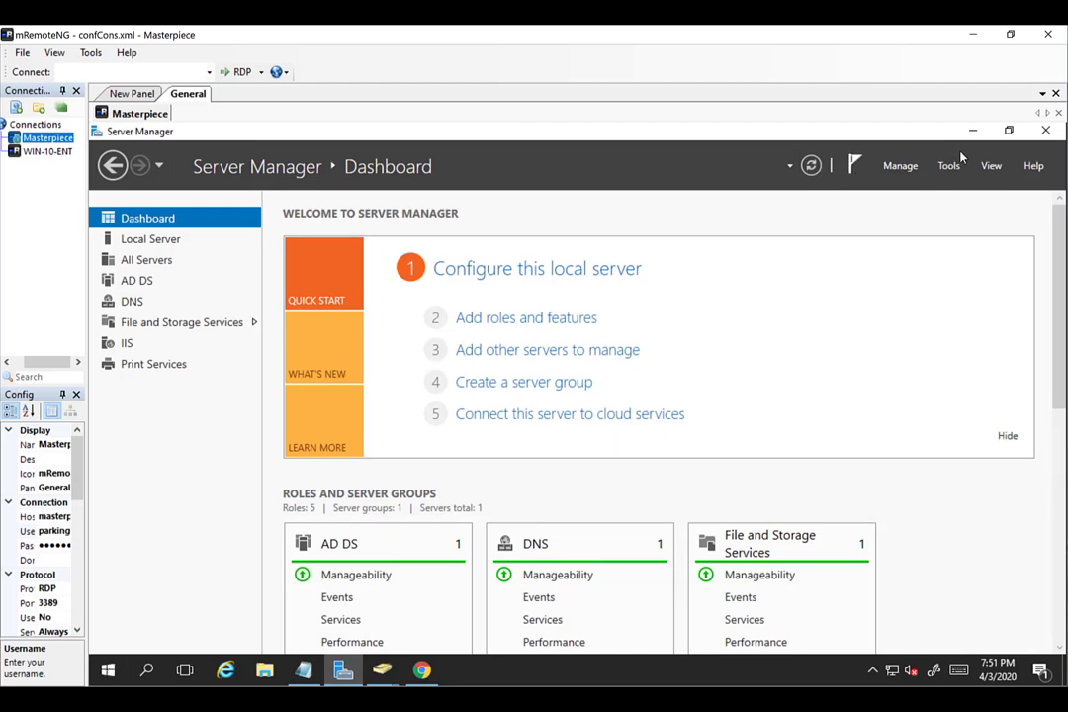
left_click(900, 166)
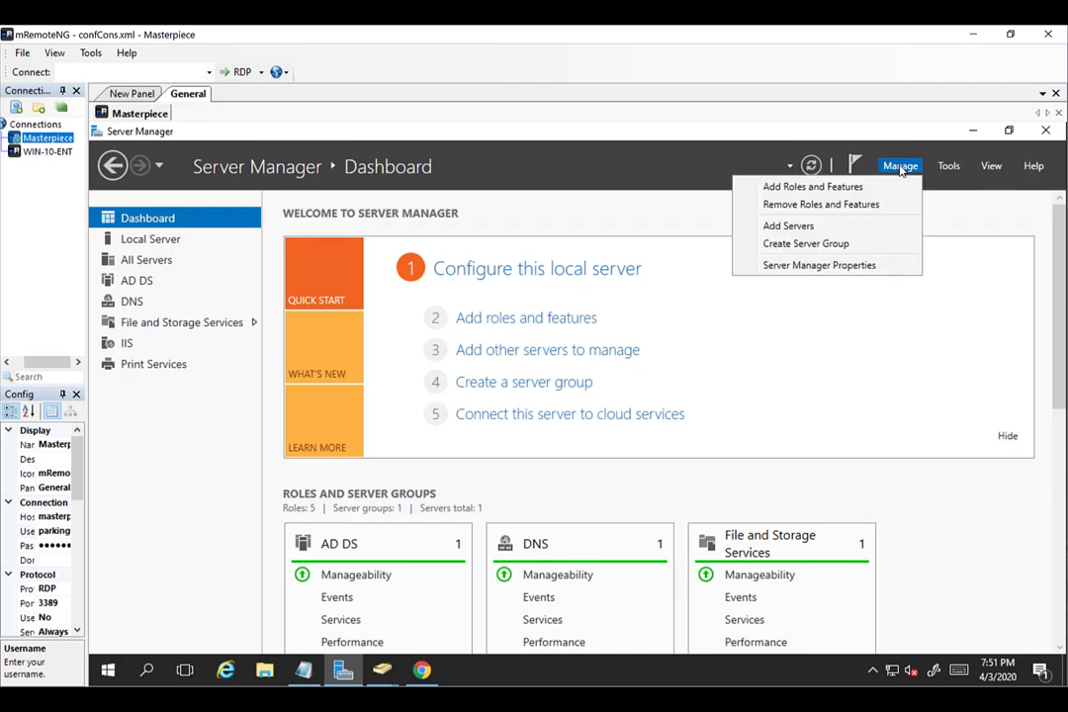
left_click(948, 166)
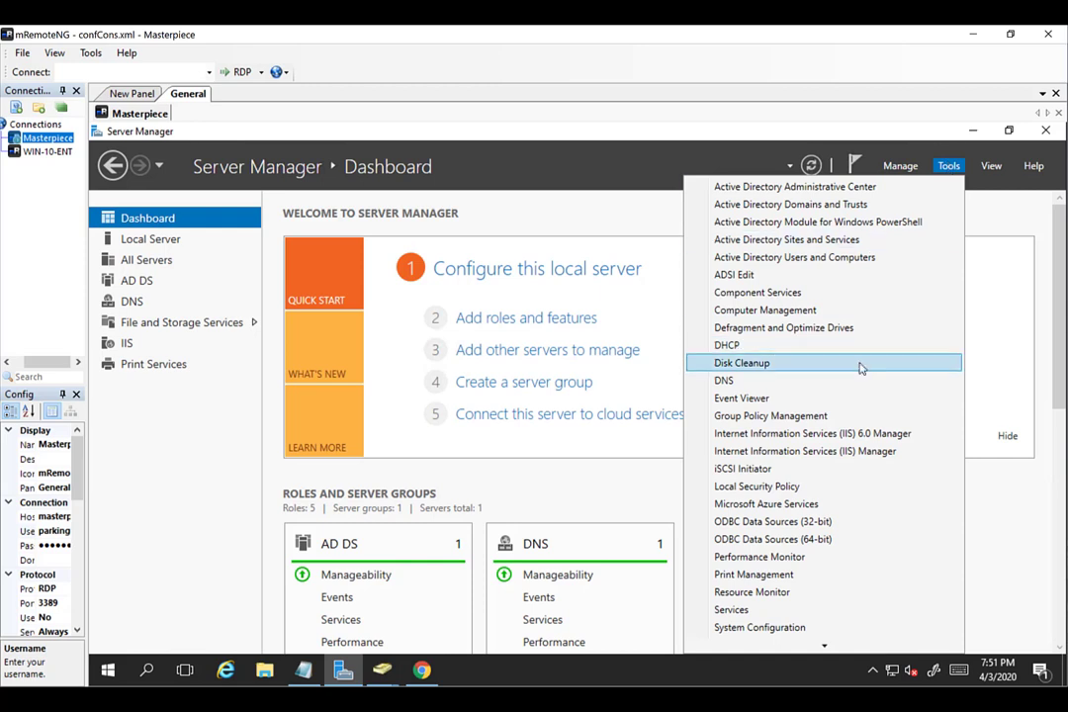
scroll(791, 456, "down", 3)
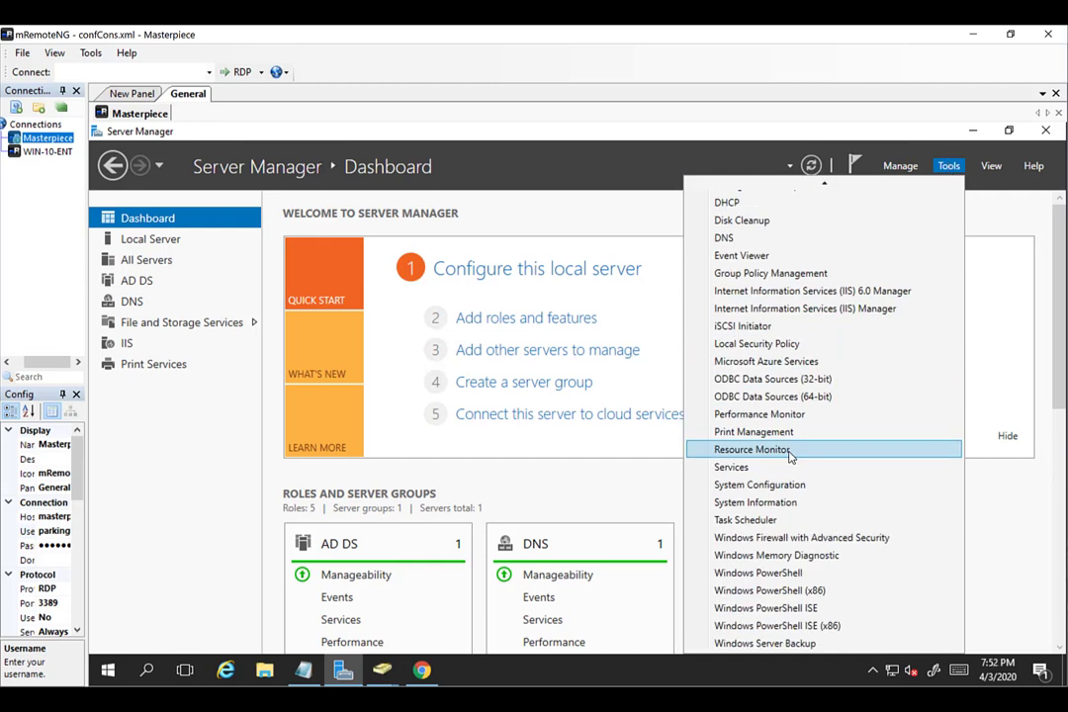
scroll(790, 456, "up", 3)
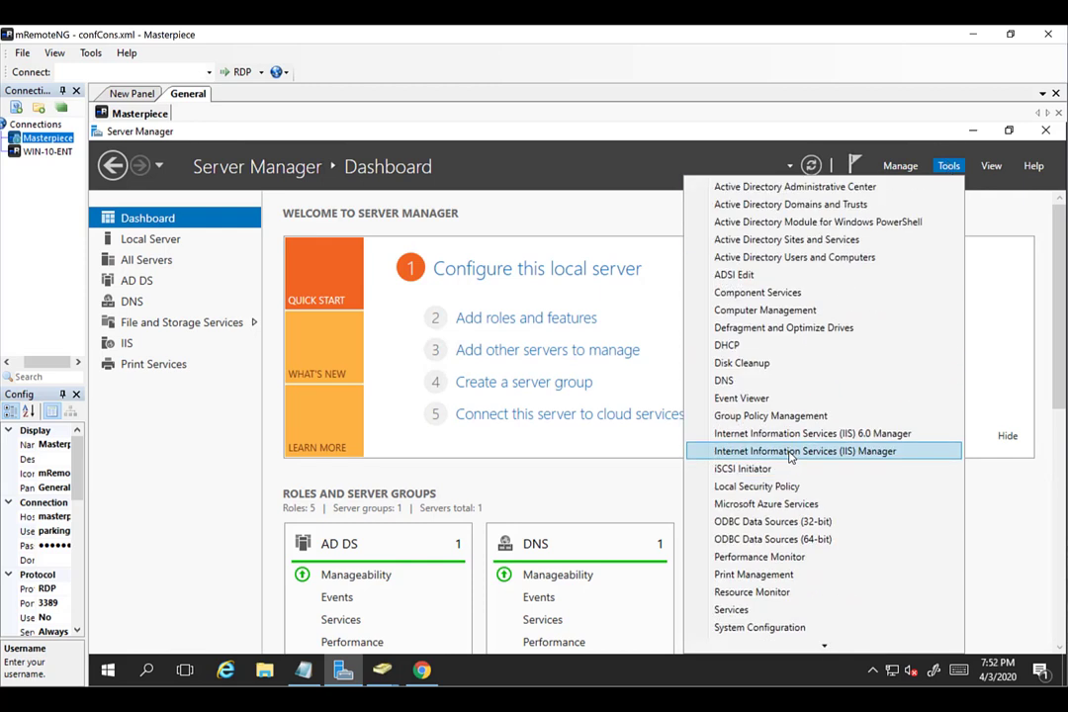
left_click(755, 575)
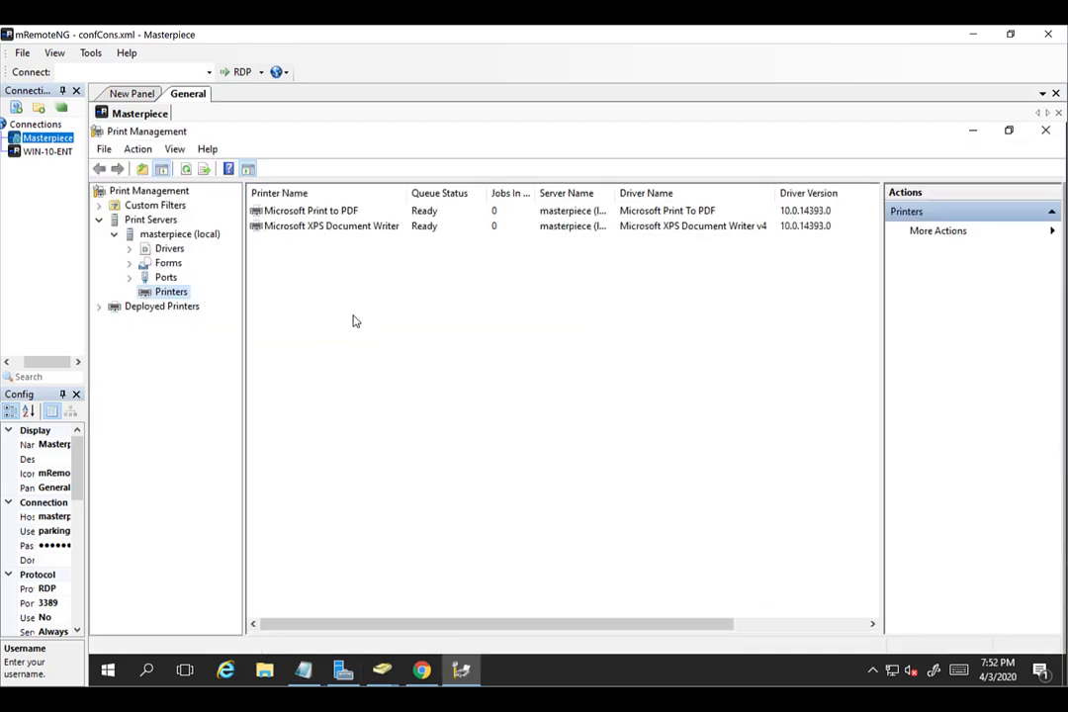
Compare masterpiece (local)'s Printers and Deployed Printers lists, then show its Ports list.
left_click(164, 234)
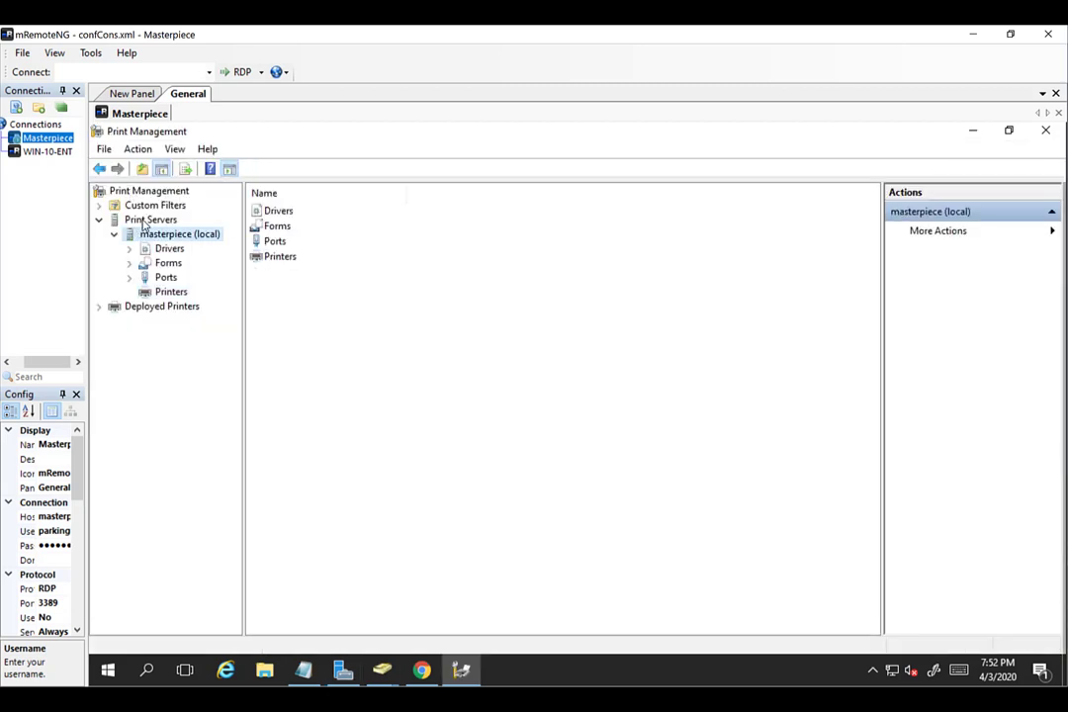
left_click(144, 220)
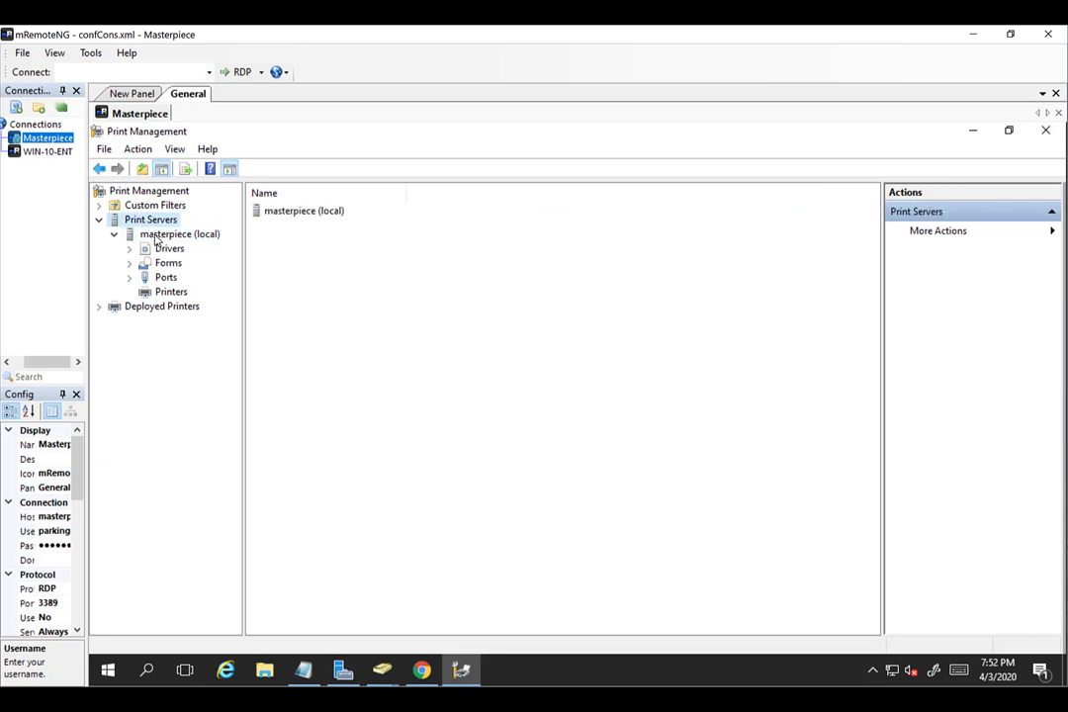
left_click(156, 237)
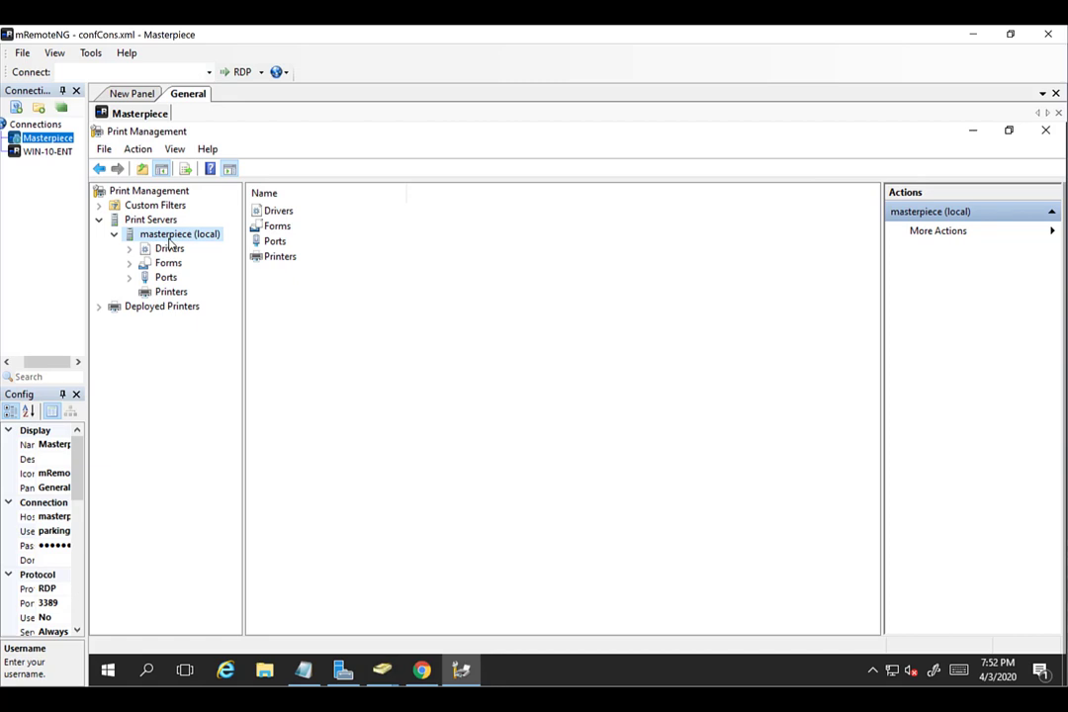
left_click(171, 295)
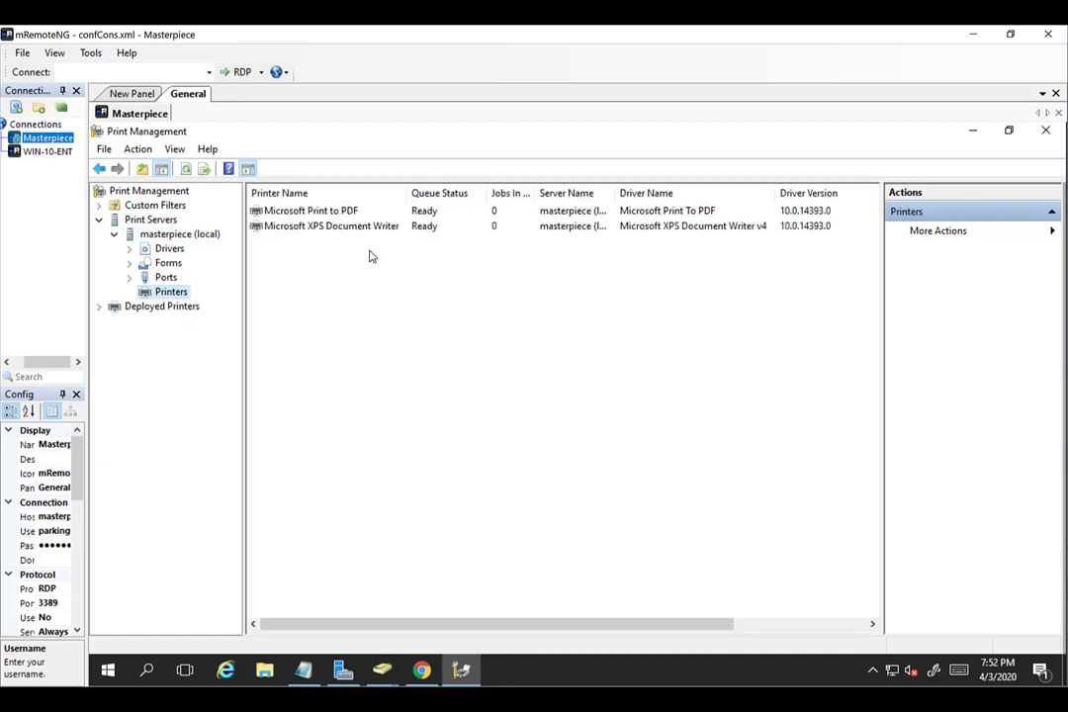
left_click(150, 308)
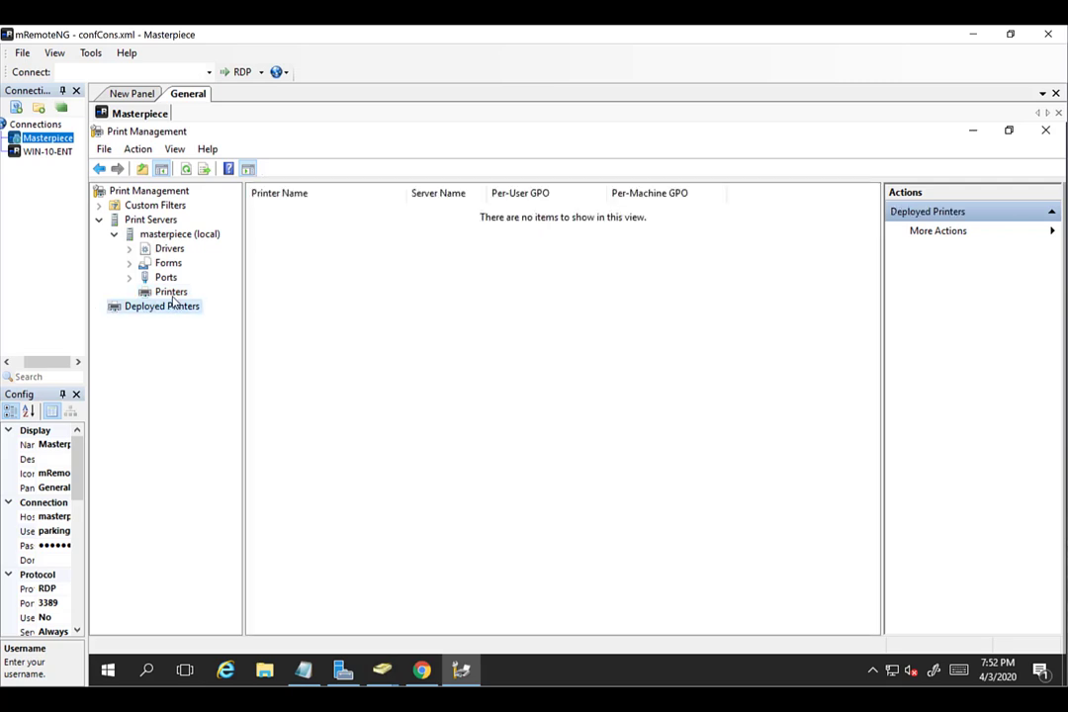
left_click(171, 294)
left_click(165, 308)
left_click(163, 295)
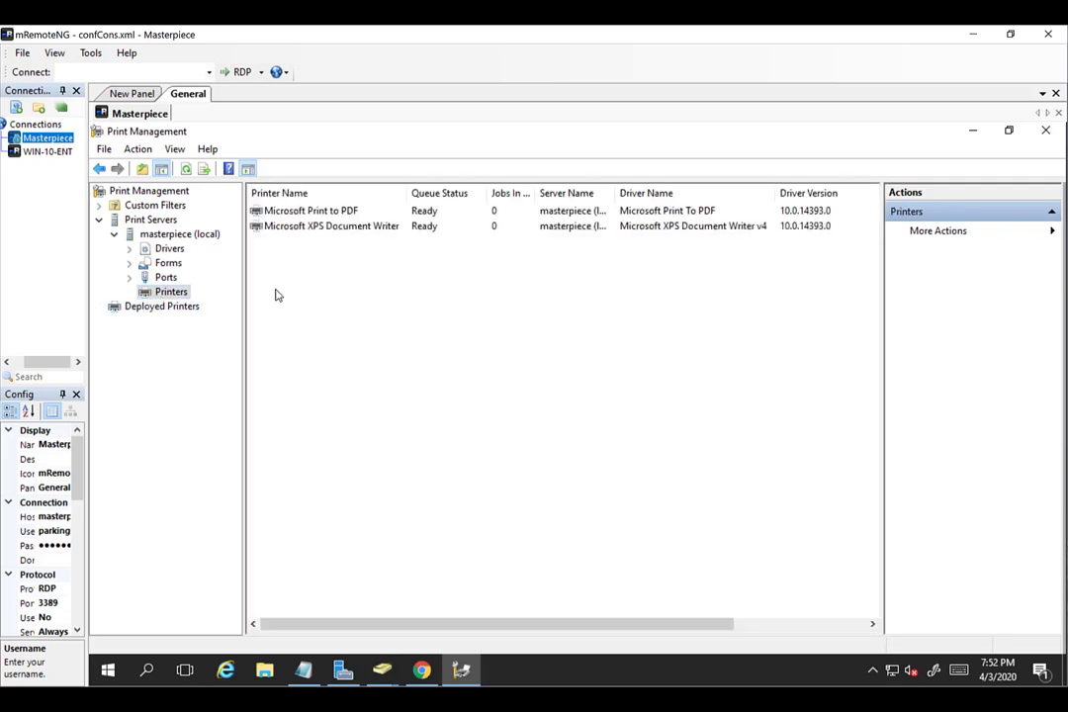
left_click(160, 279)
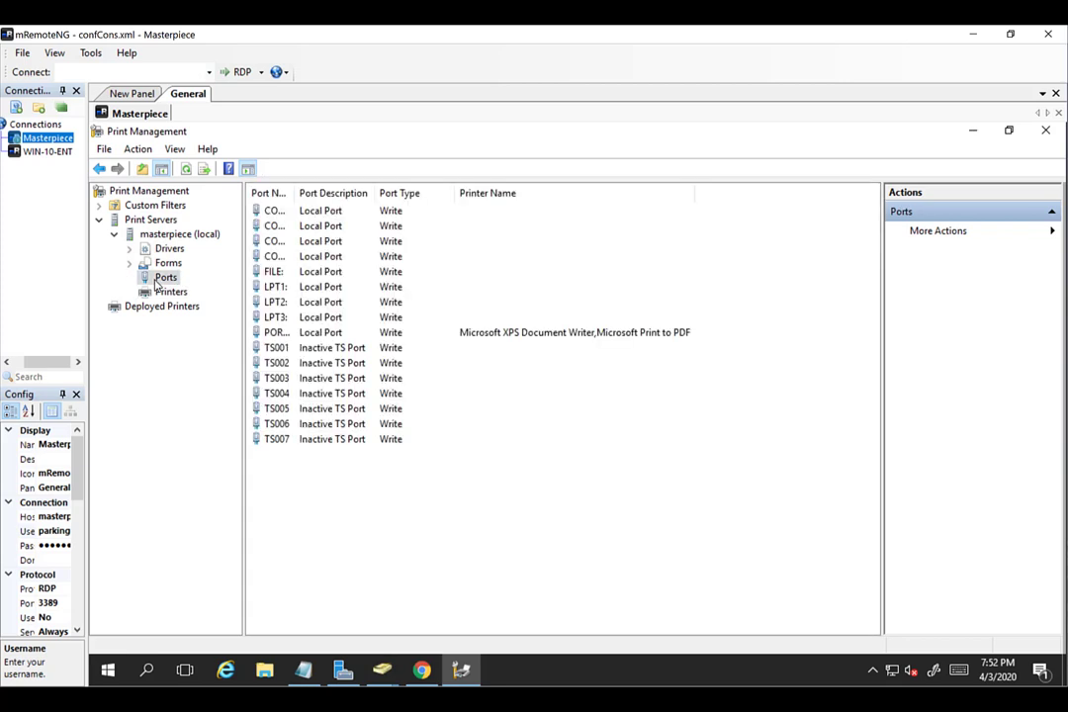
Begin a Standard TCP/IP port for 10.10.10.19, then abandon that first wizard attempt.
right_click(362, 490)
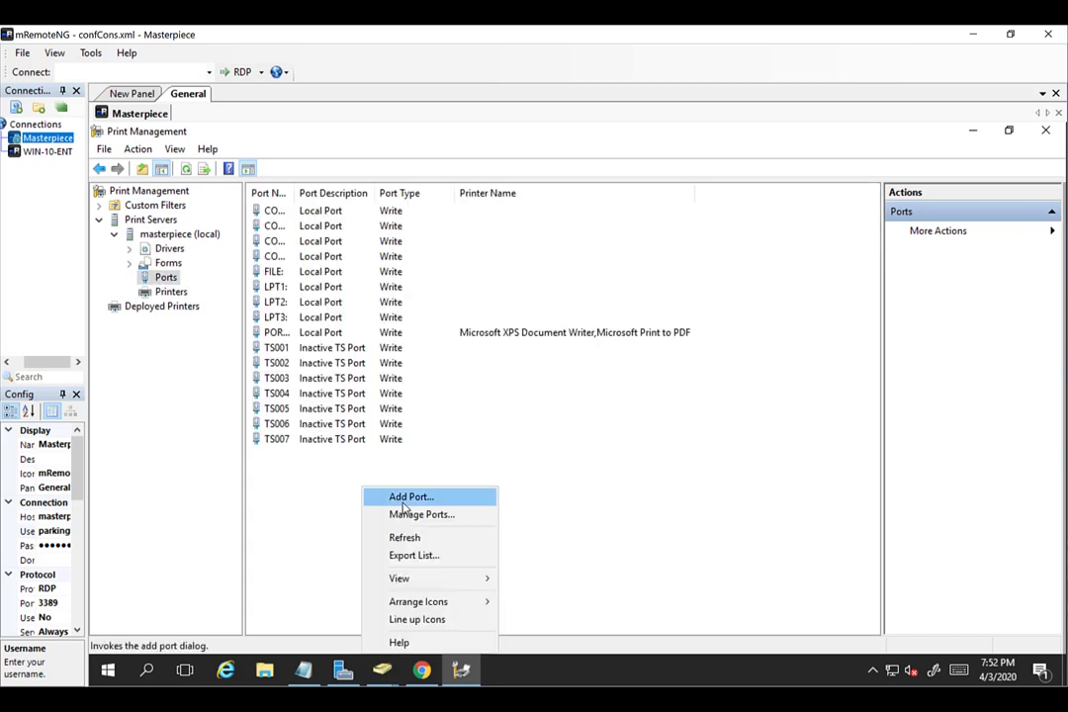
left_click(402, 500)
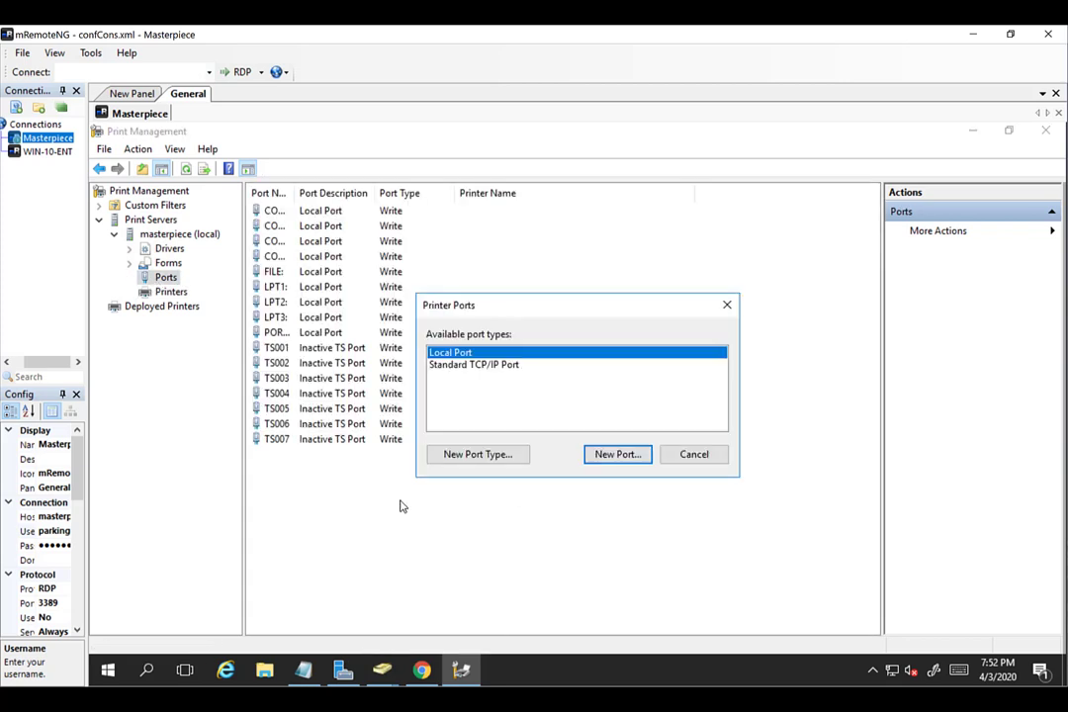
left_click(484, 365)
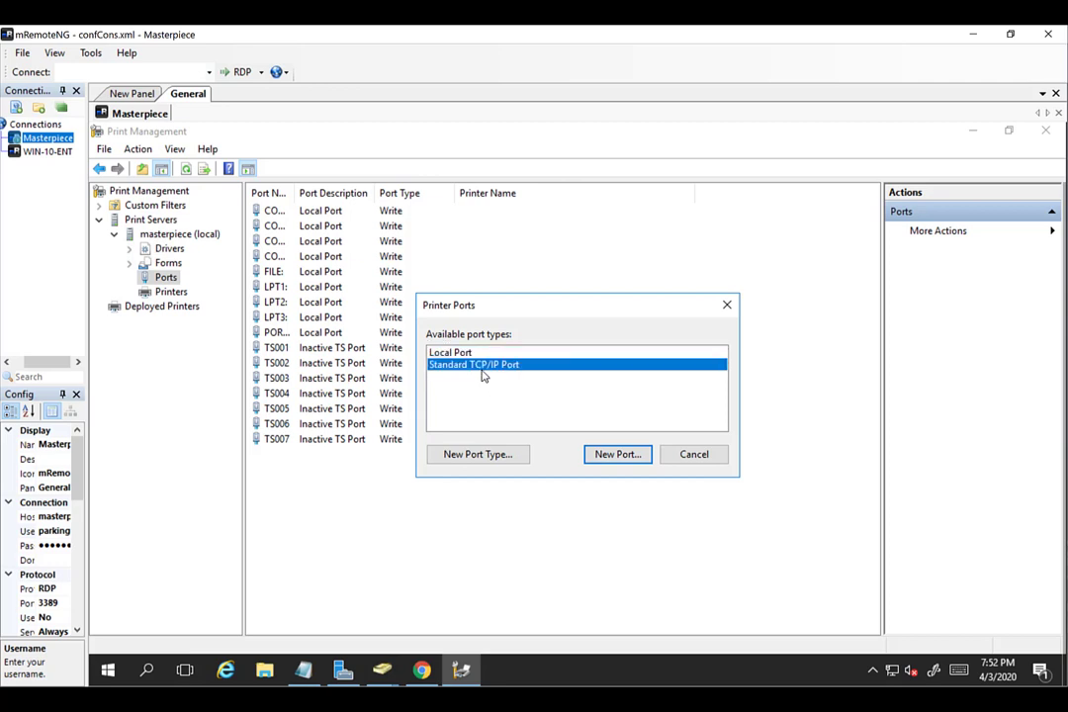
left_click(616, 455)
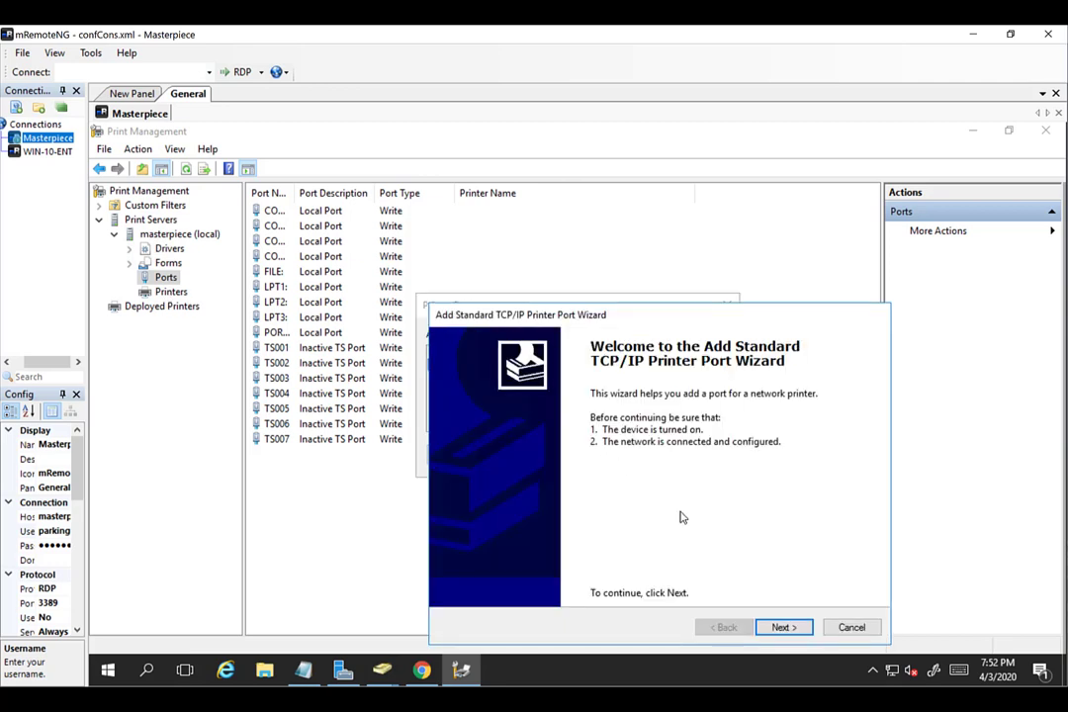
left_click(781, 627)
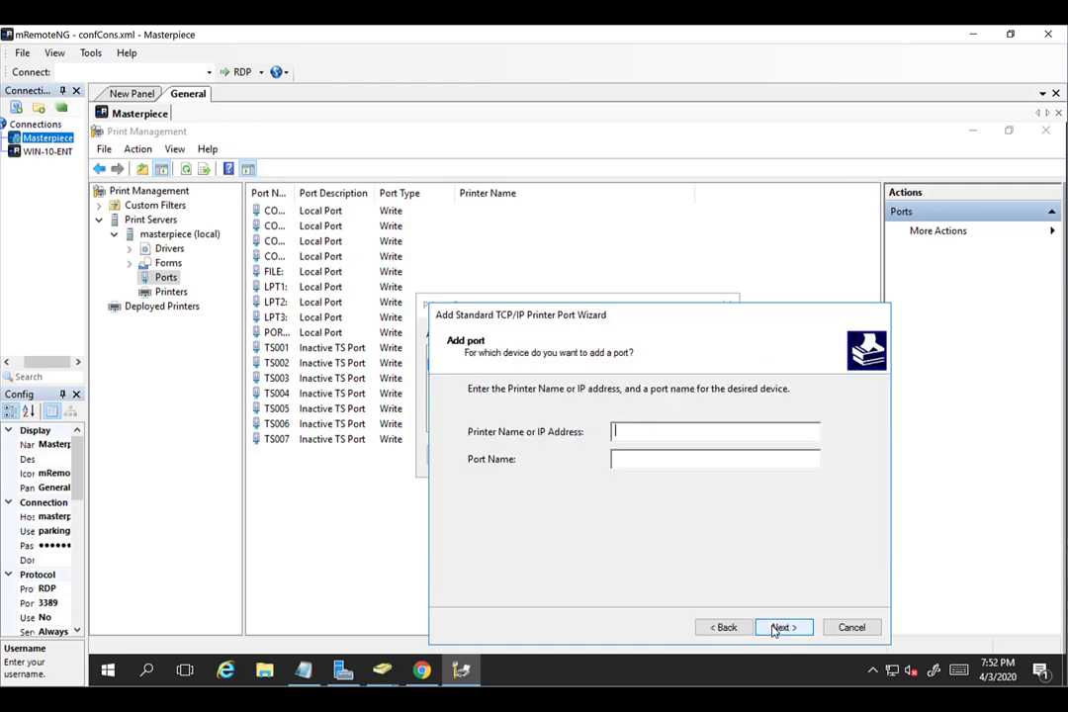
type("10.1")
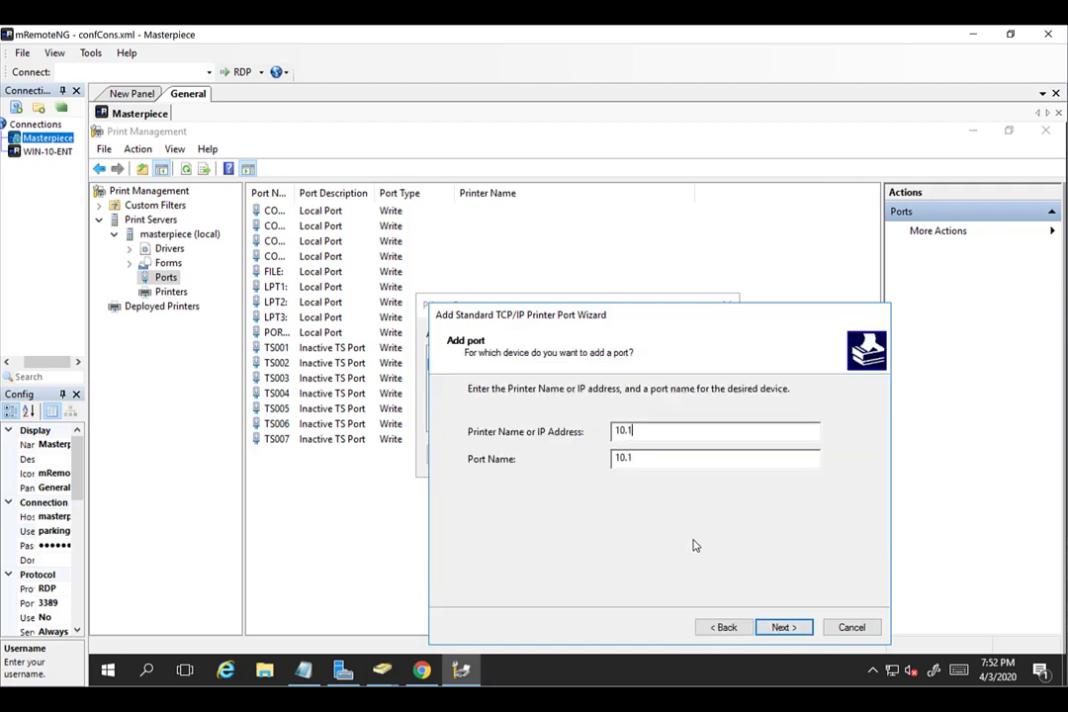
type("0.10.19")
left_click(852, 627)
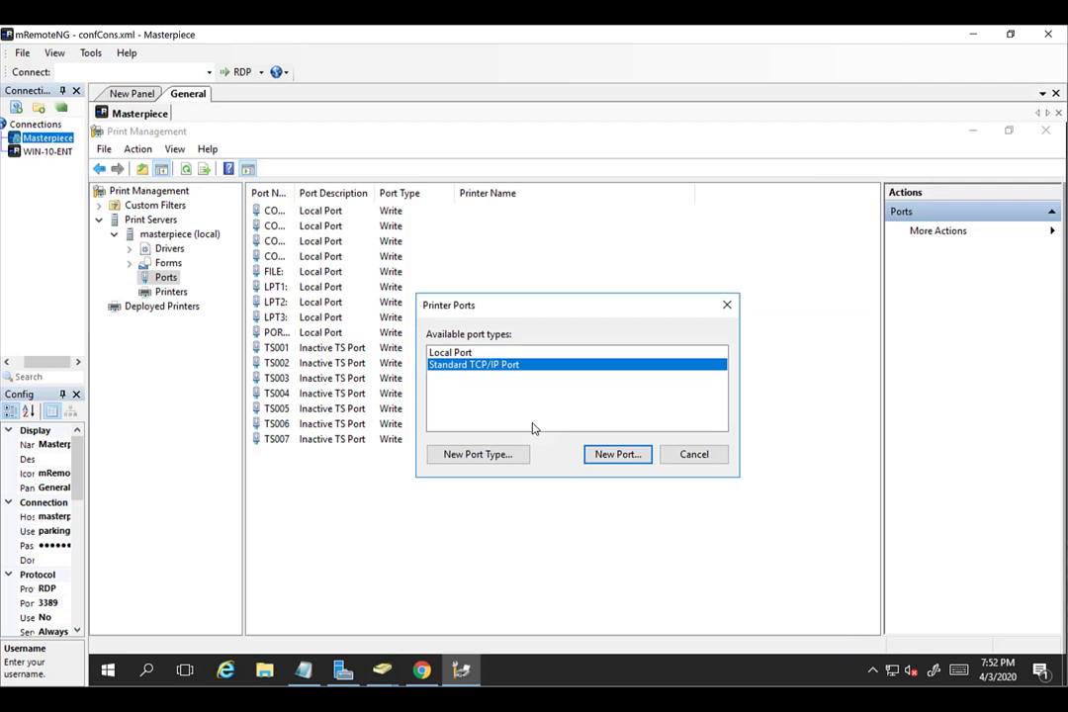
left_click(698, 454)
Create the Standard TCP/IP port 10.10.10.19 through the Add Port wizard.
right_click(510, 525)
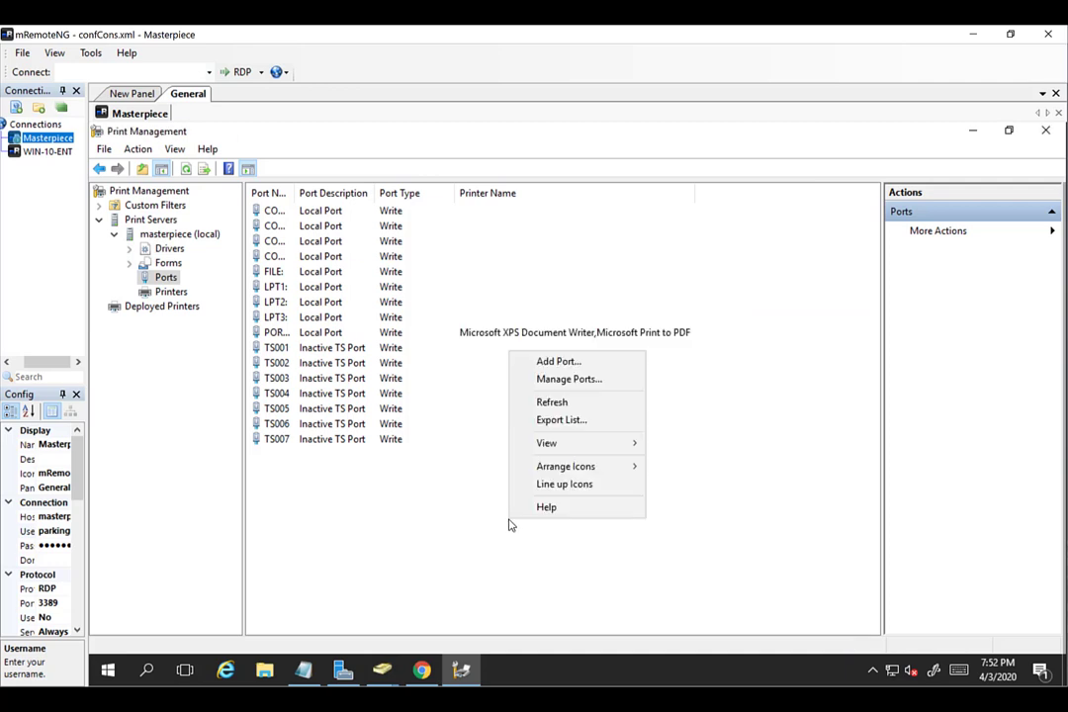
left_click(556, 362)
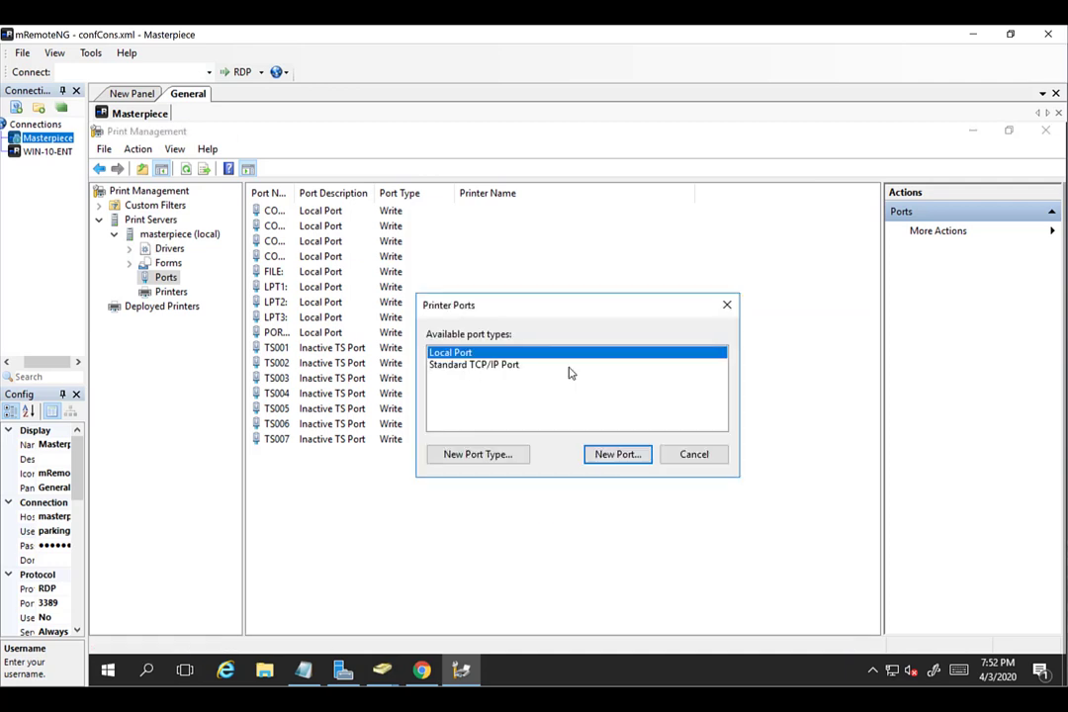
left_click(497, 365)
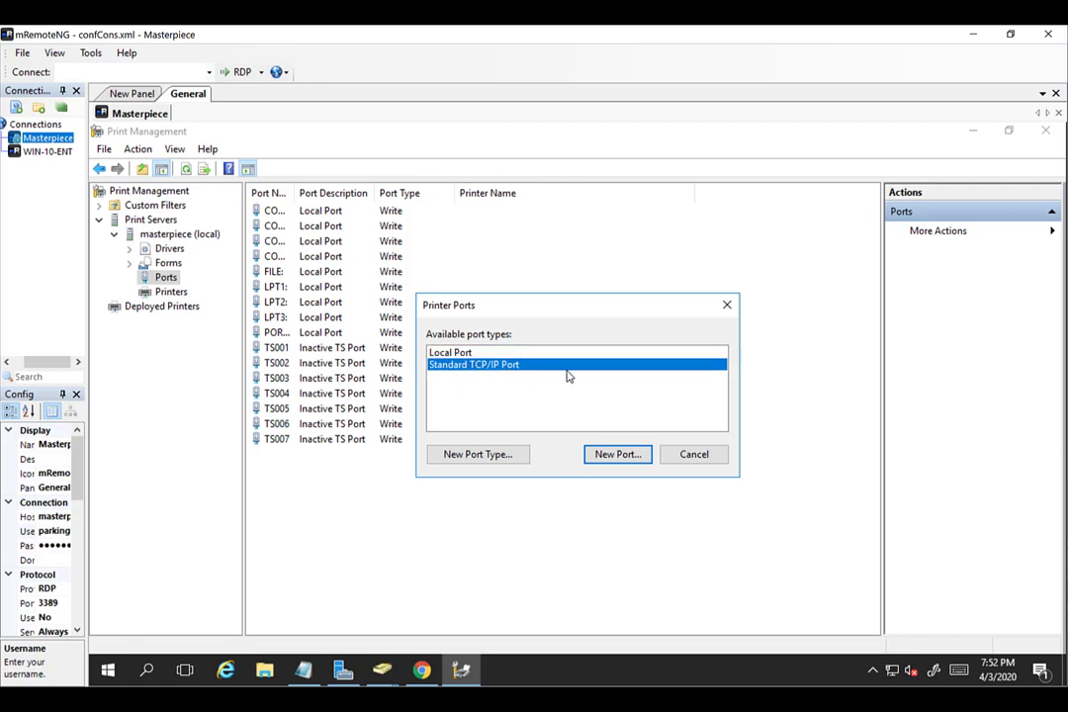
left_click(618, 455)
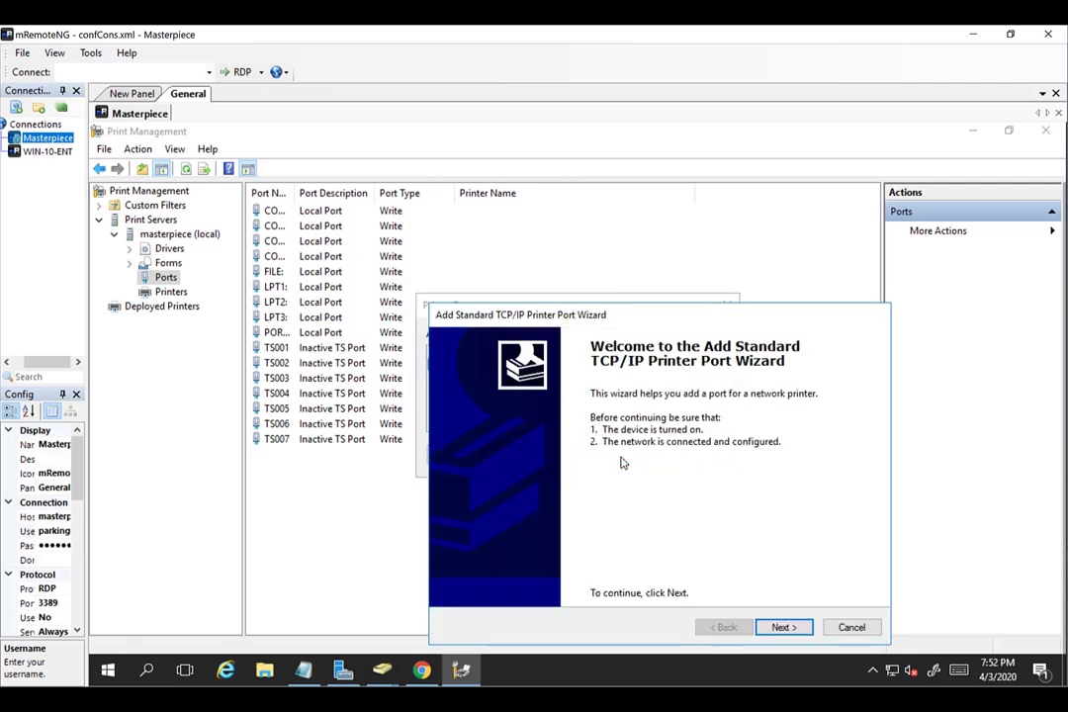
left_click(772, 630)
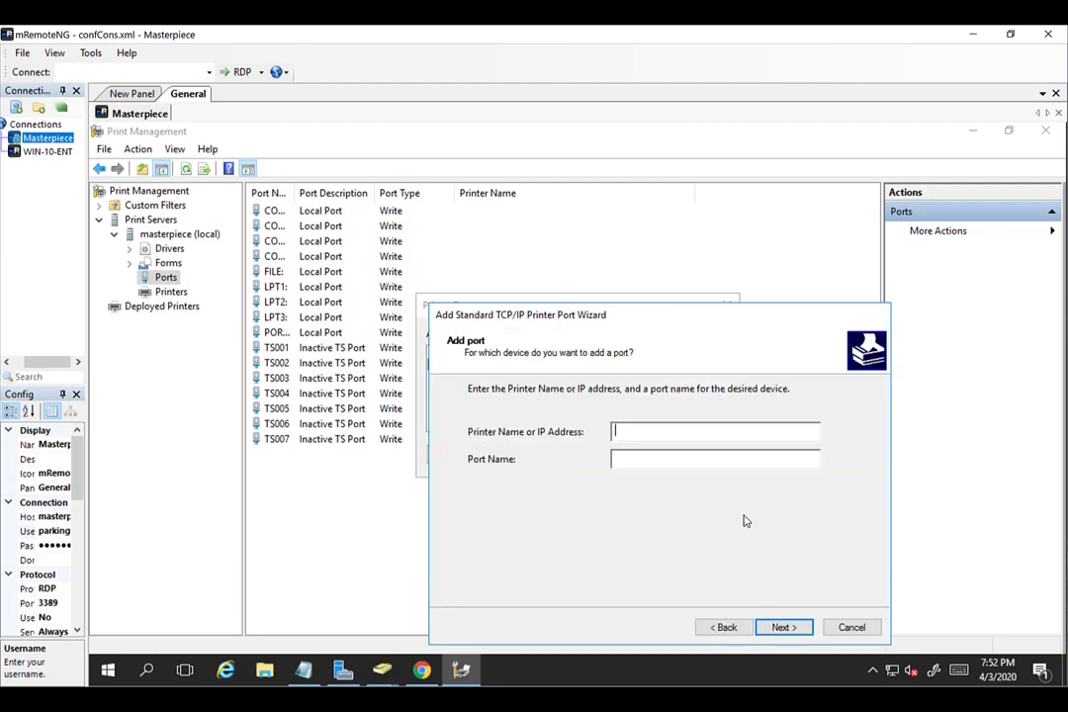
type("10.10.10.19")
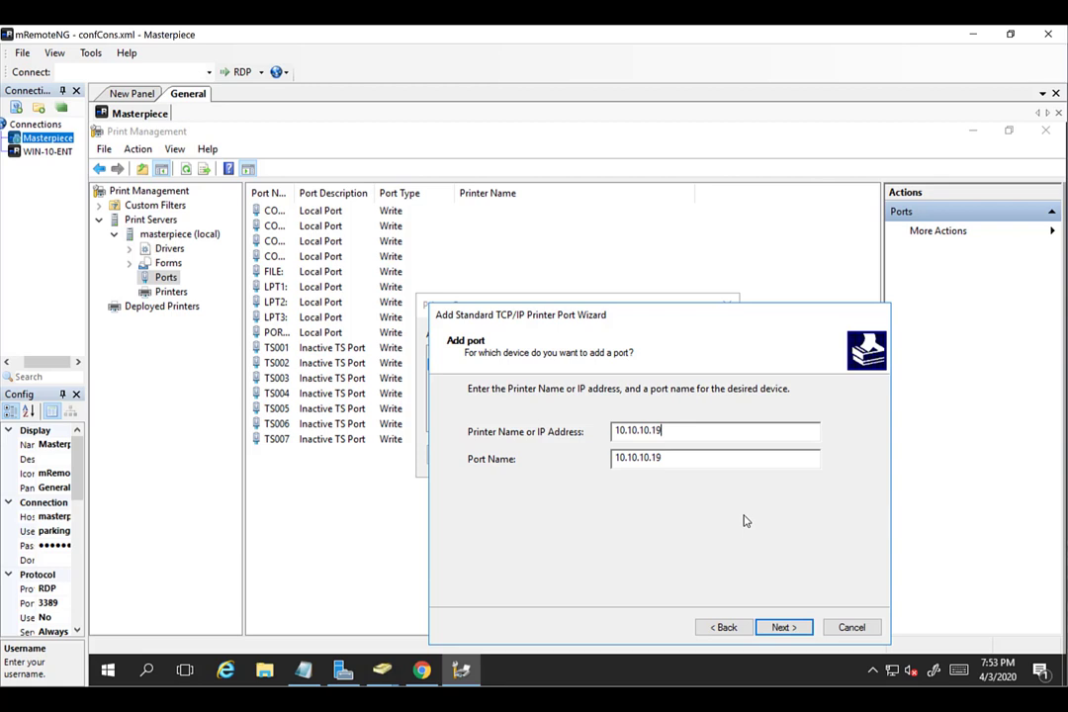
key("Return")
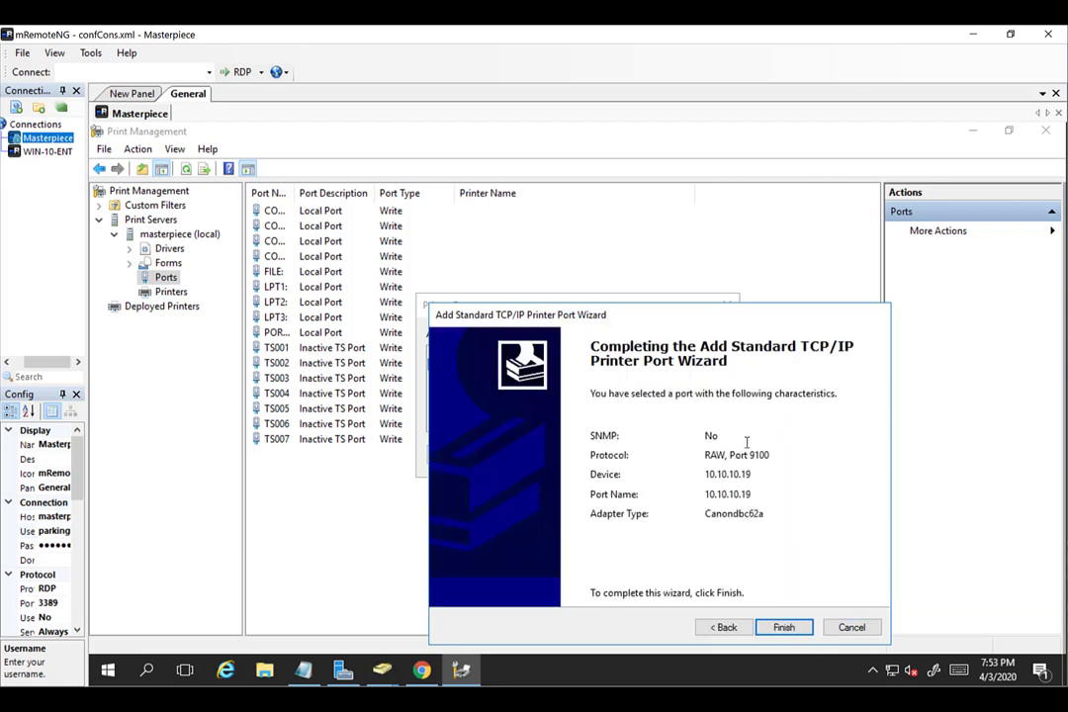
left_click_drag(708, 514, 757, 512)
left_click(757, 512)
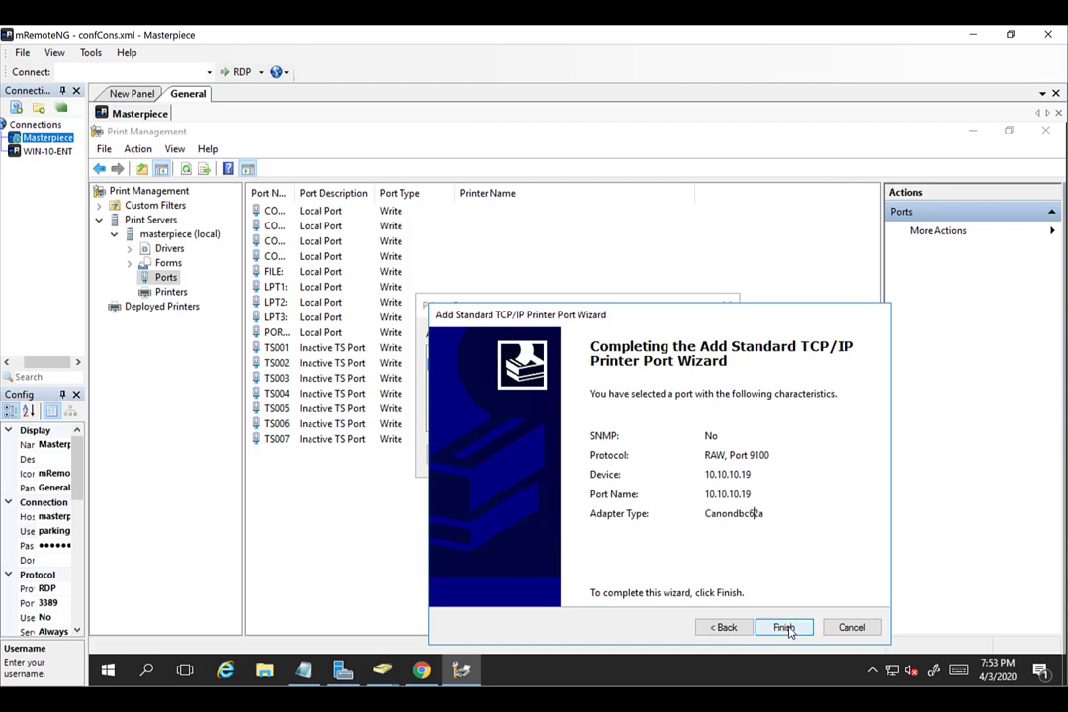
left_click(787, 629)
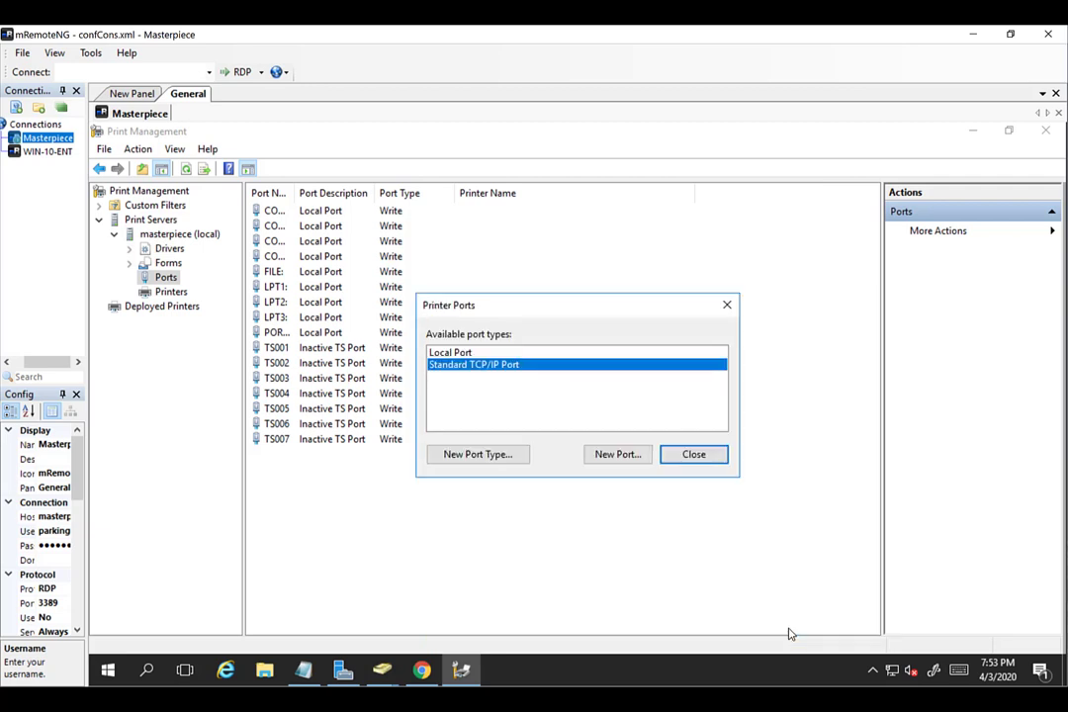
left_click(696, 456)
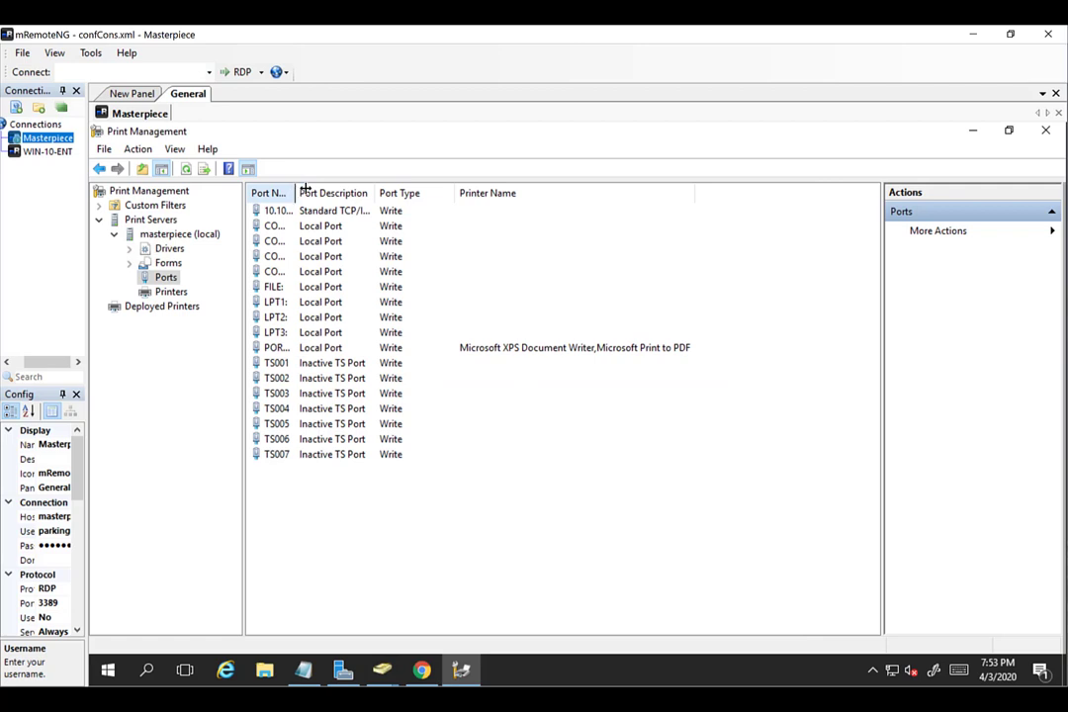
Widen the Port Name column and select the new 10.10.10.19 port.
left_click_drag(297, 192, 367, 193)
left_click(329, 212)
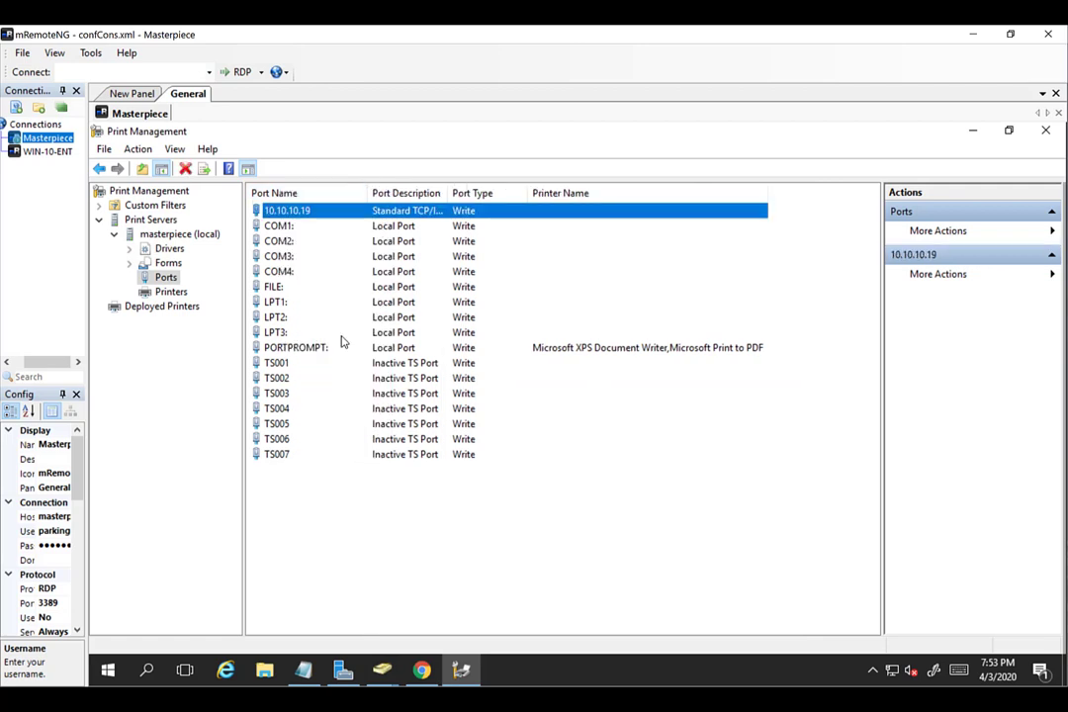
left_click(347, 495)
Start Add Printer on masterpiece using existing port 10.10.10.19 and advance to the driver page.
left_click(175, 293)
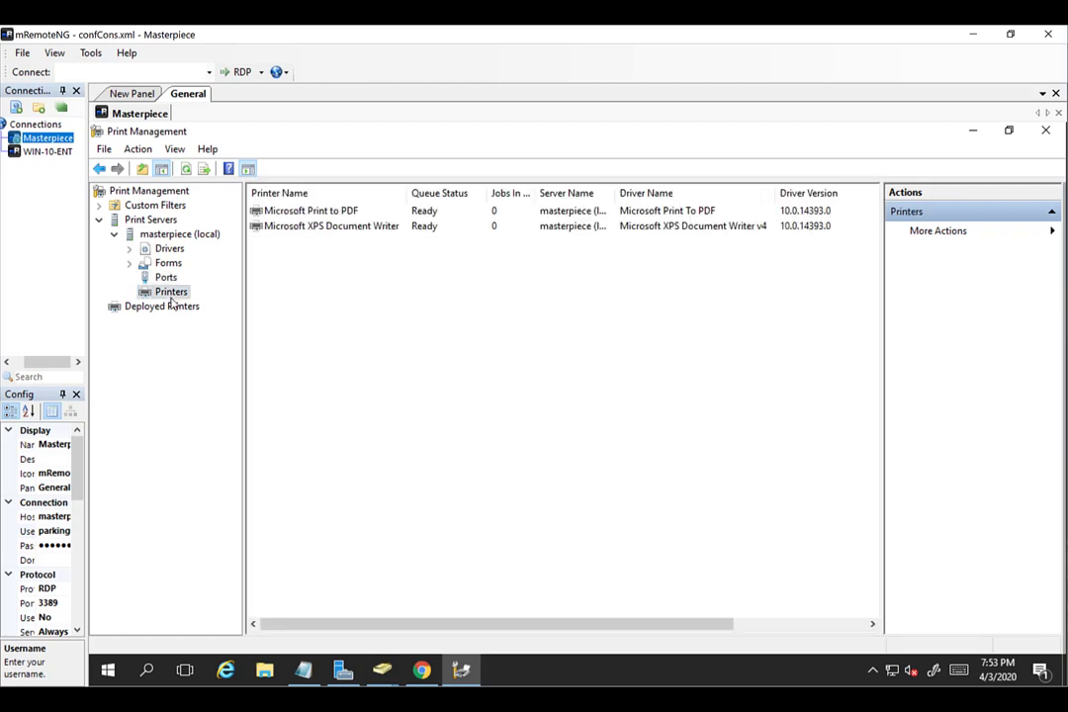
right_click(289, 282)
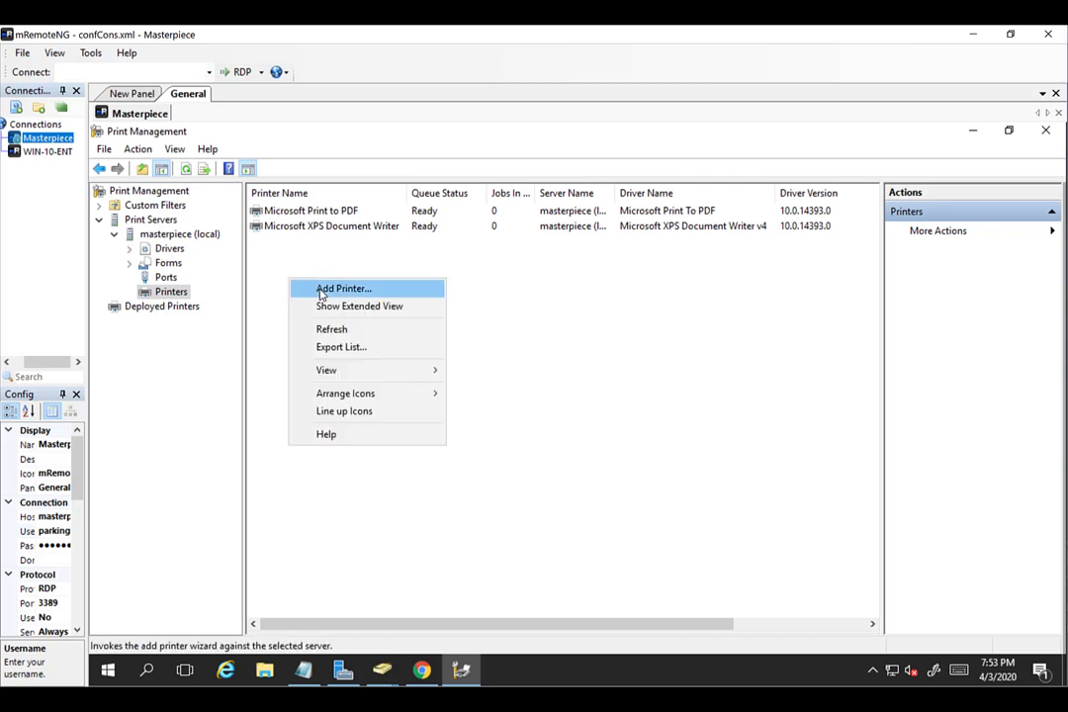
left_click(321, 291)
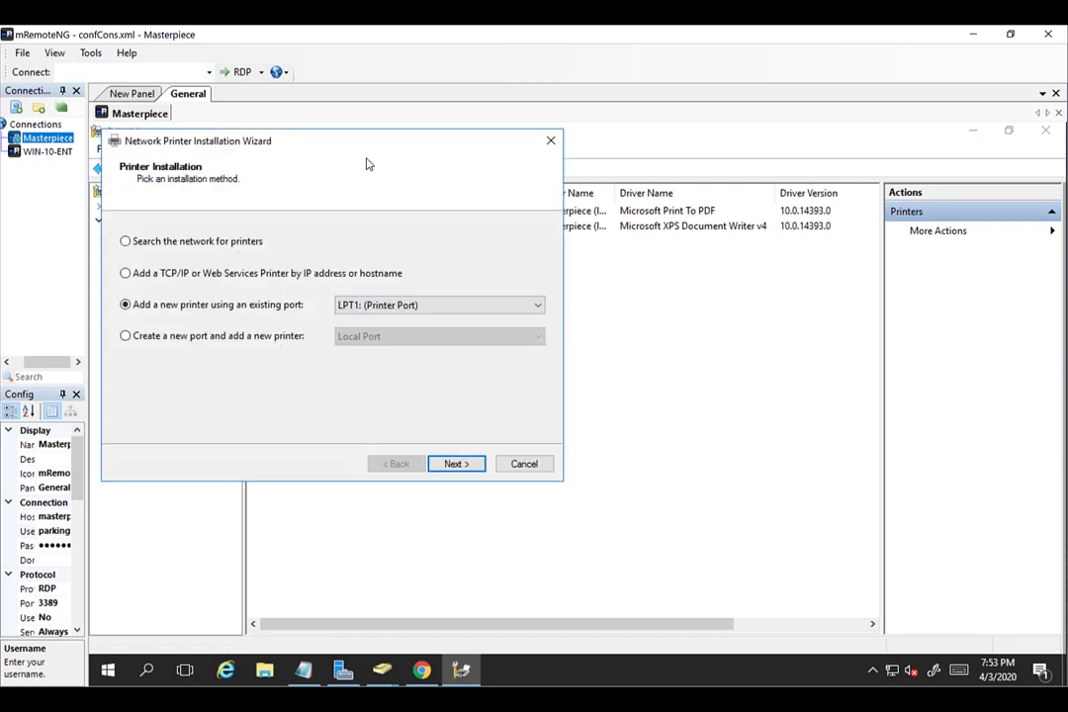
left_click_drag(360, 141, 626, 138)
left_click(457, 273)
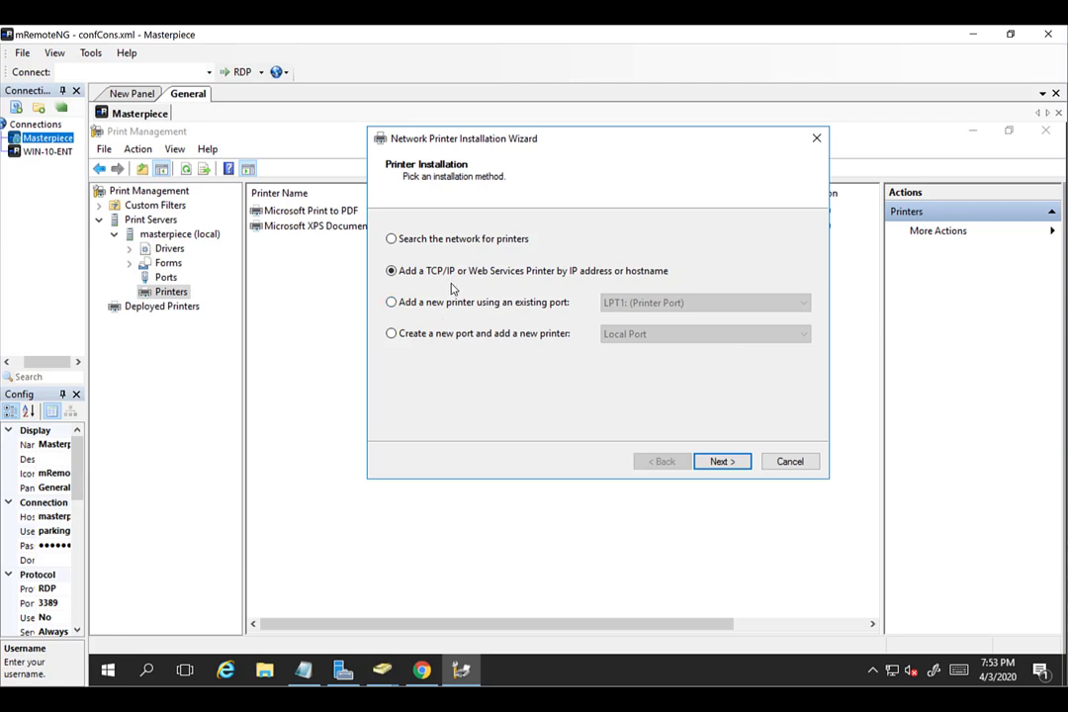
left_click(393, 304)
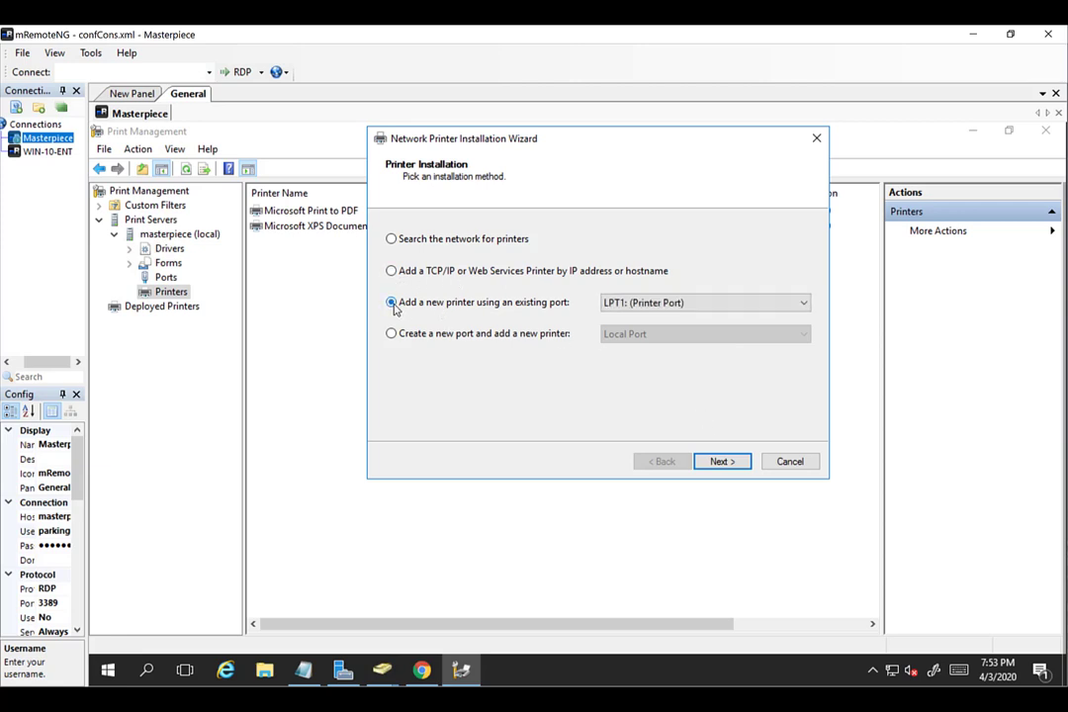
left_click(631, 306)
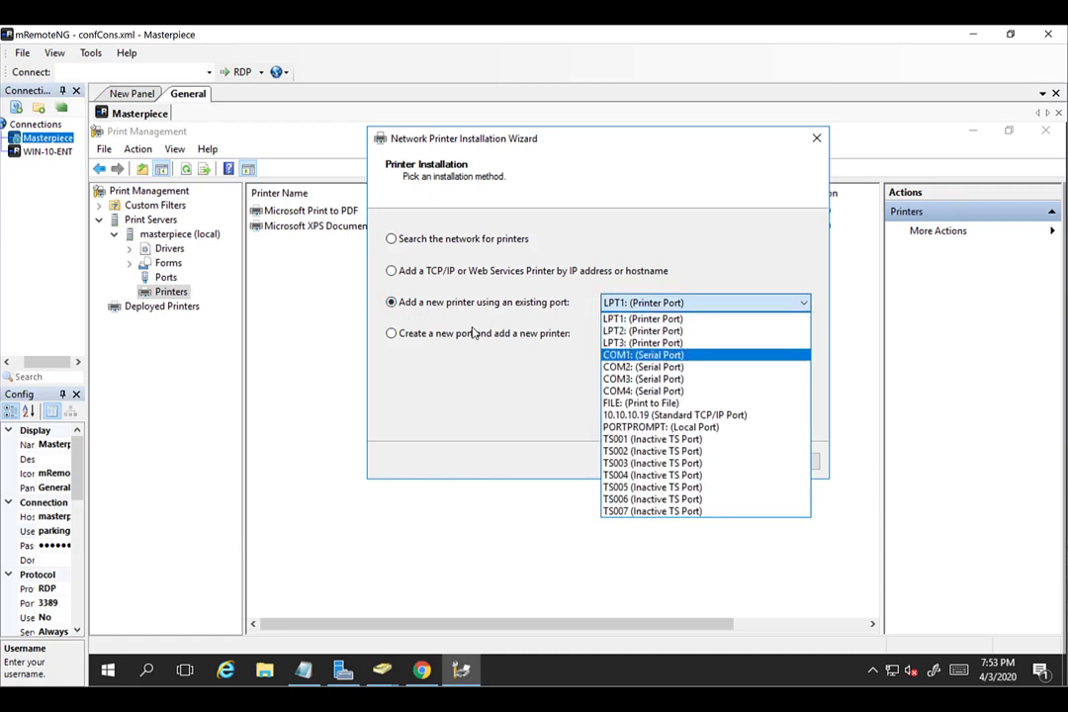
left_click(629, 416)
left_click(710, 465)
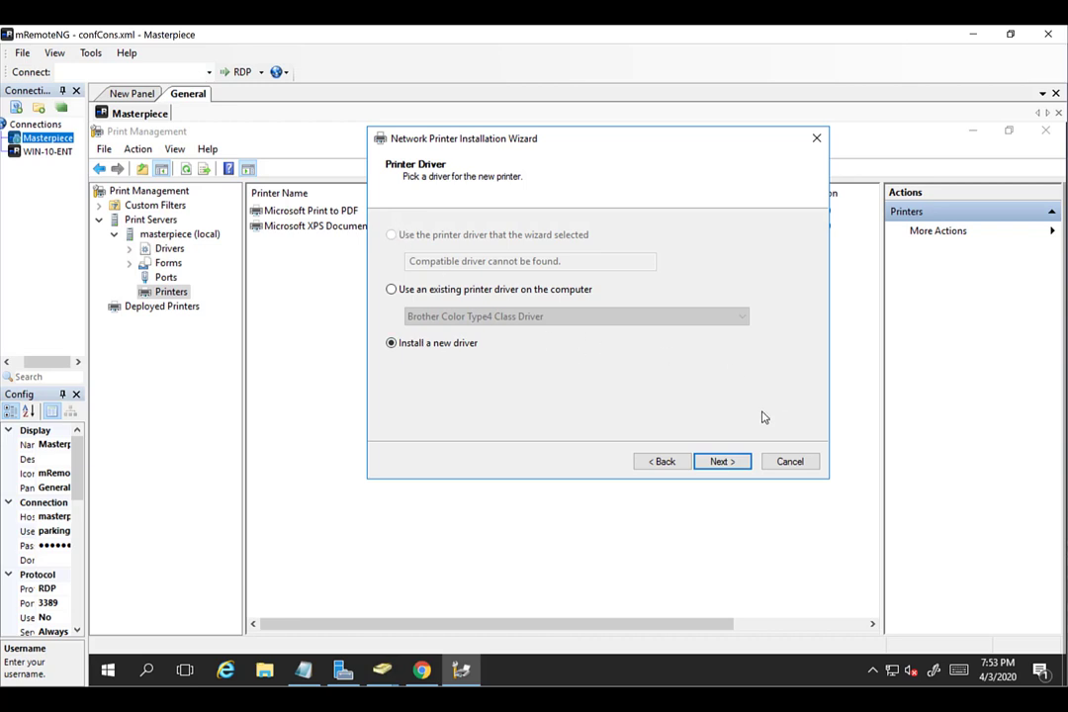
Choose to install a new driver and select Canon MF6100 Series PCL6 V4.
left_click(720, 465)
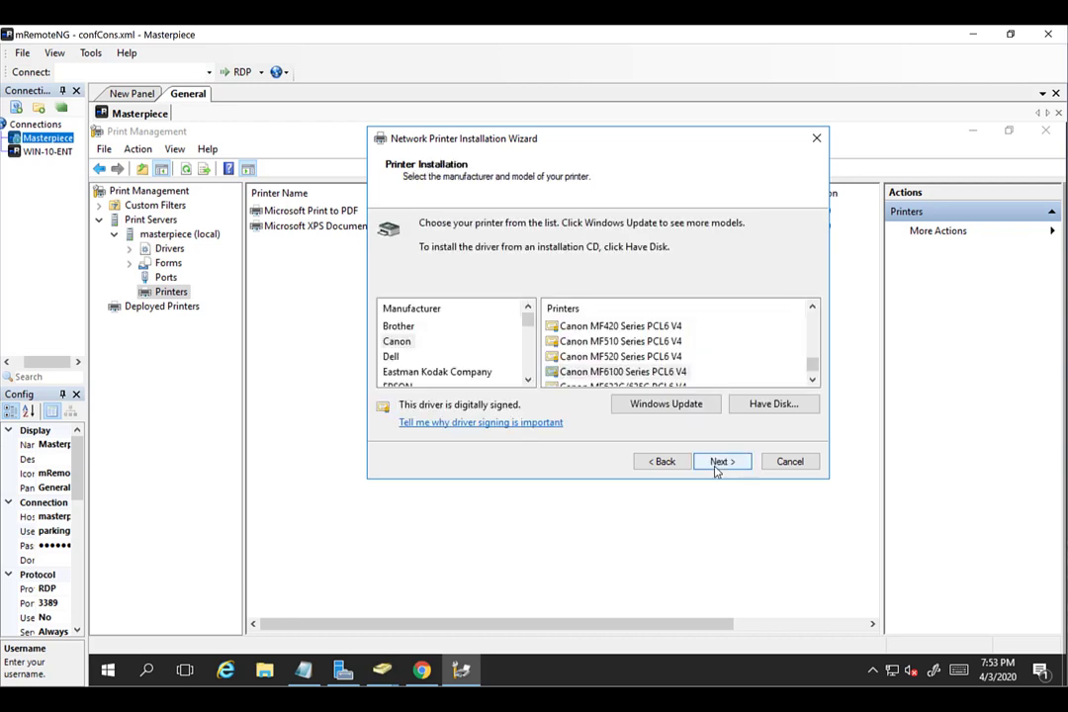
left_click(387, 342)
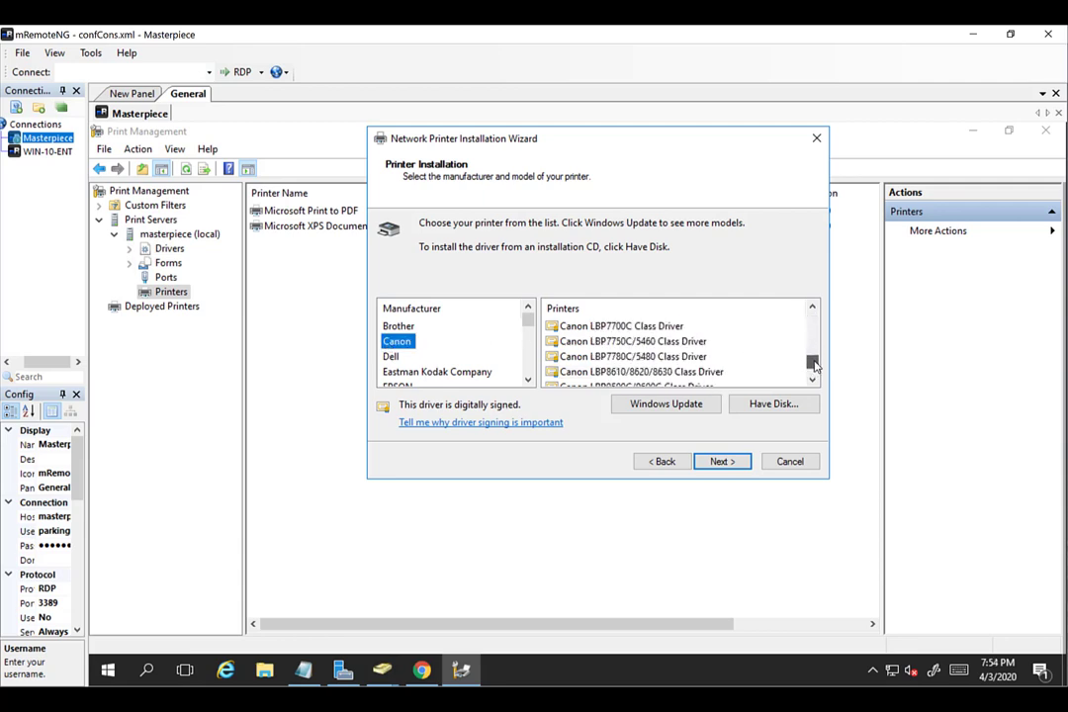
left_click_drag(813, 366, 813, 362)
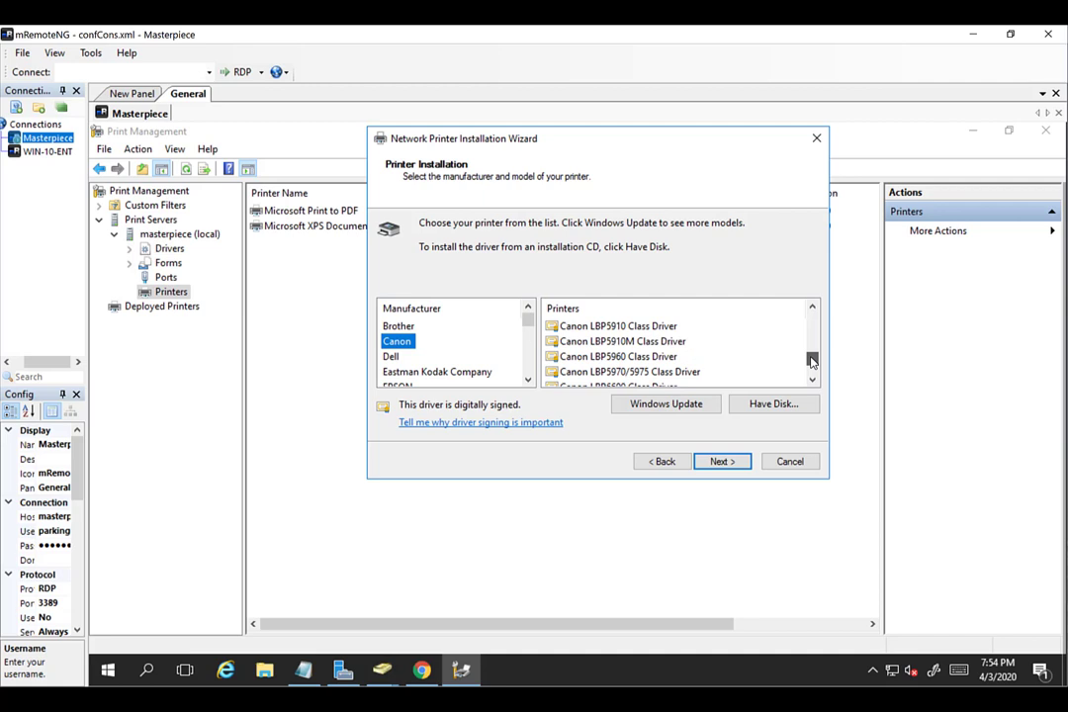
left_click(813, 379)
left_click(813, 380)
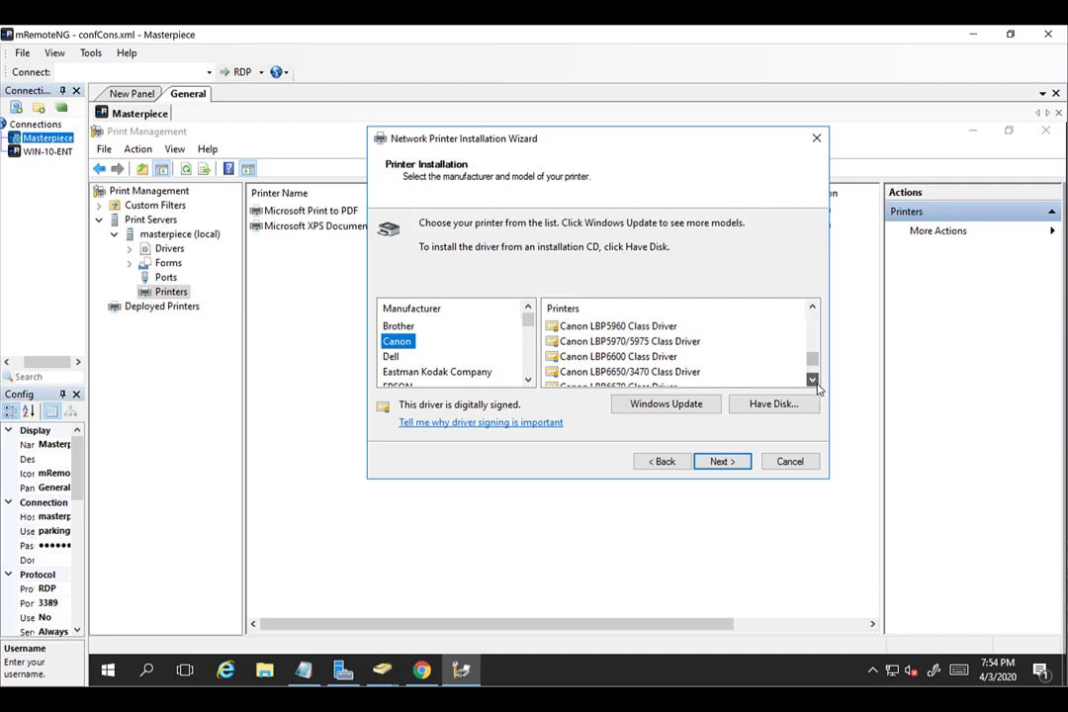
left_click_drag(813, 379, 813, 375)
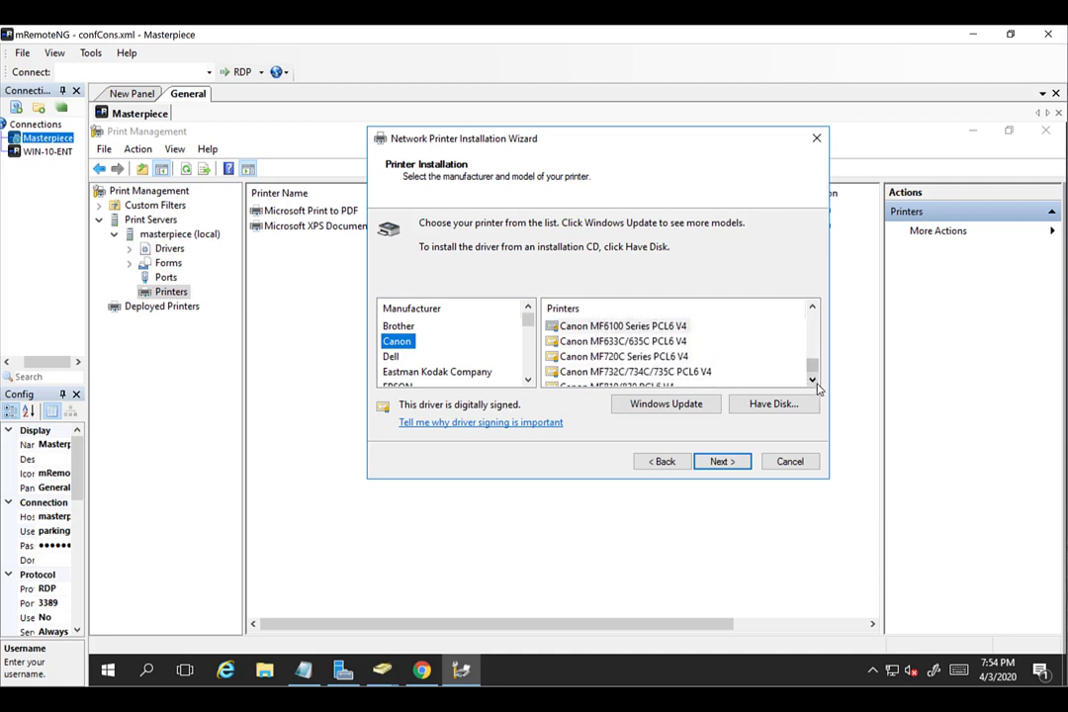
left_click(657, 329)
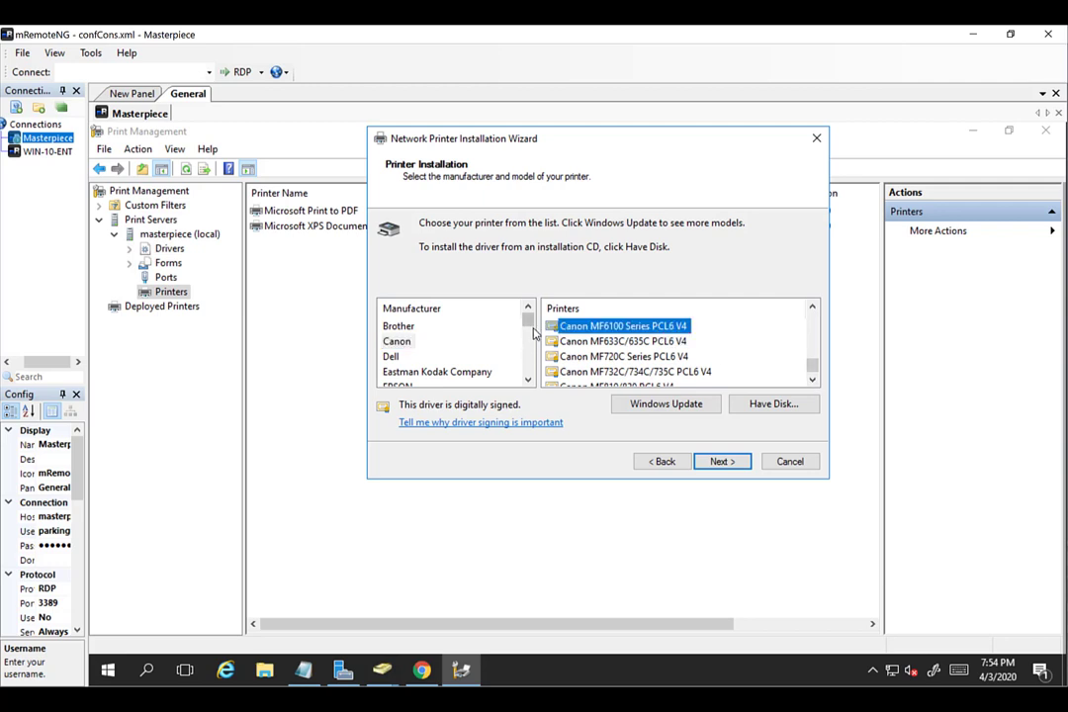
mouse_move(529, 326)
left_mouse_down()
mouse_move(532, 358)
mouse_move(533, 325)
left_mouse_up()
Cancel the Have Disk attempt, reconfirm Canon MF6100 Series PCL6 V4, and continue.
left_click(767, 415)
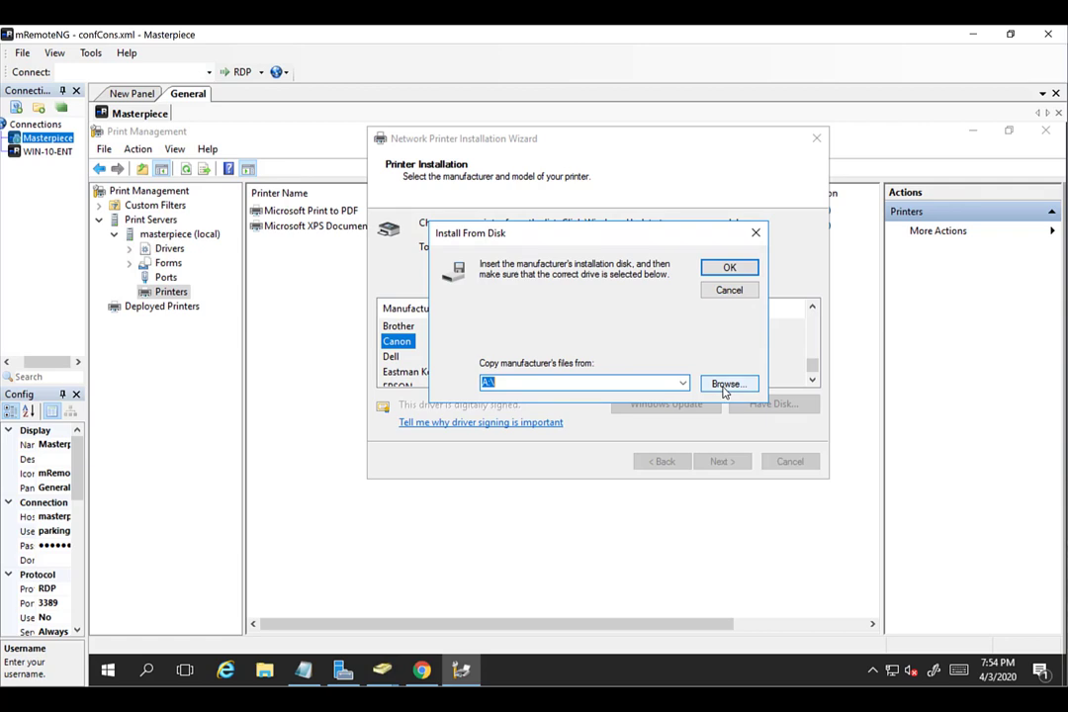
left_click(729, 291)
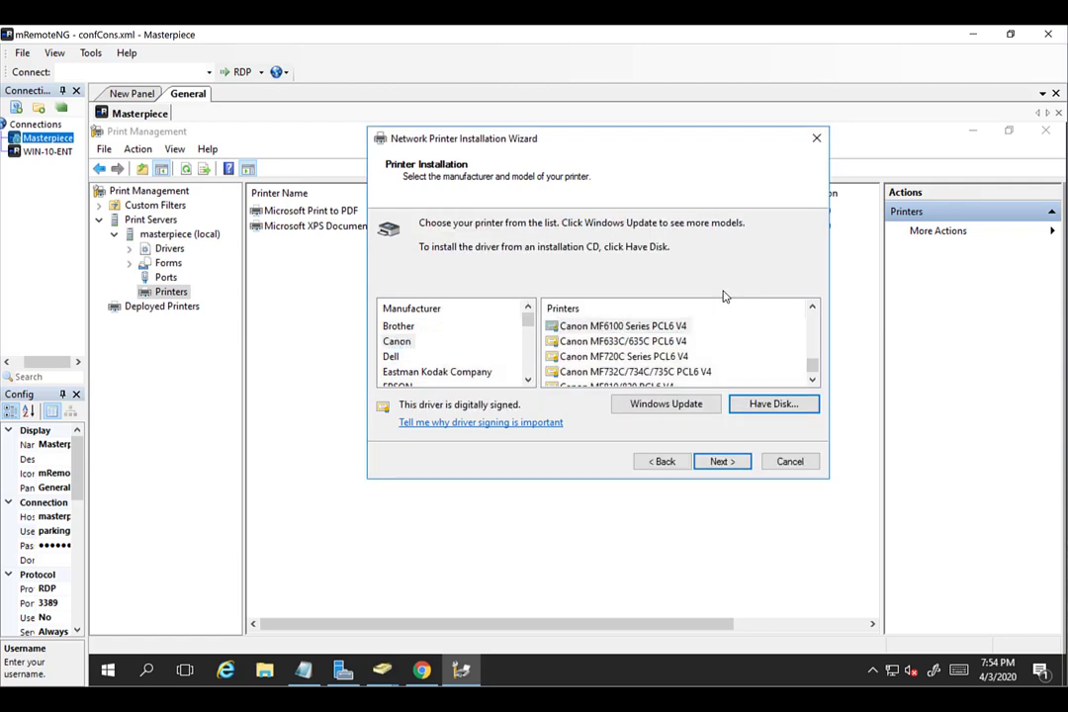
left_click(633, 326)
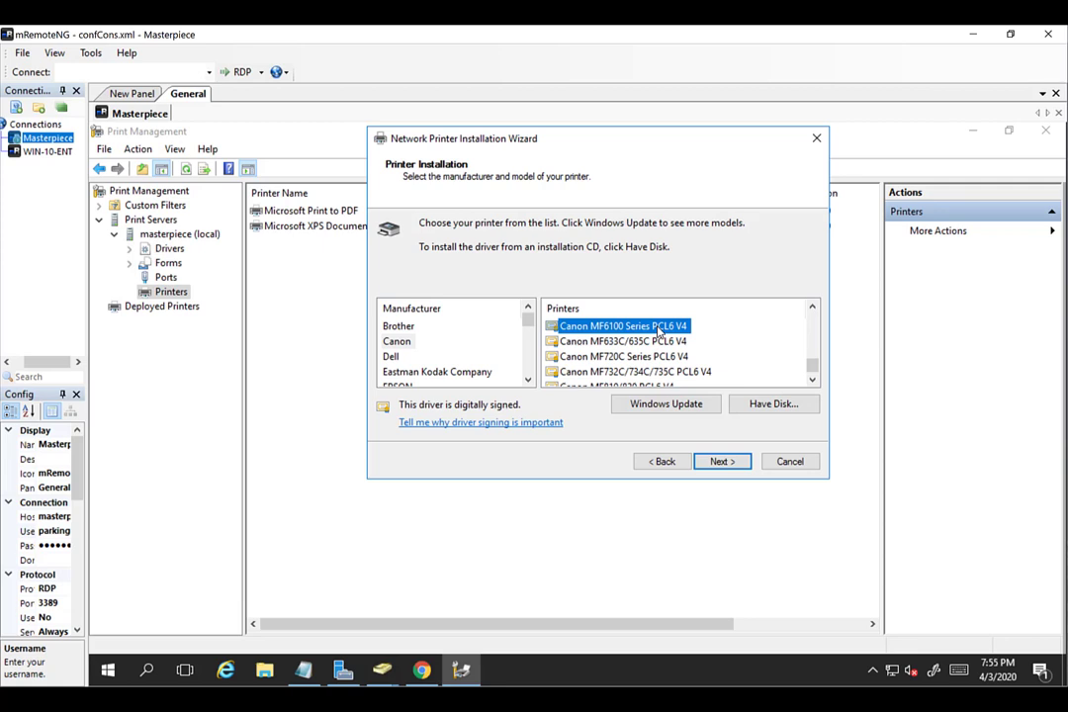
left_click(812, 308)
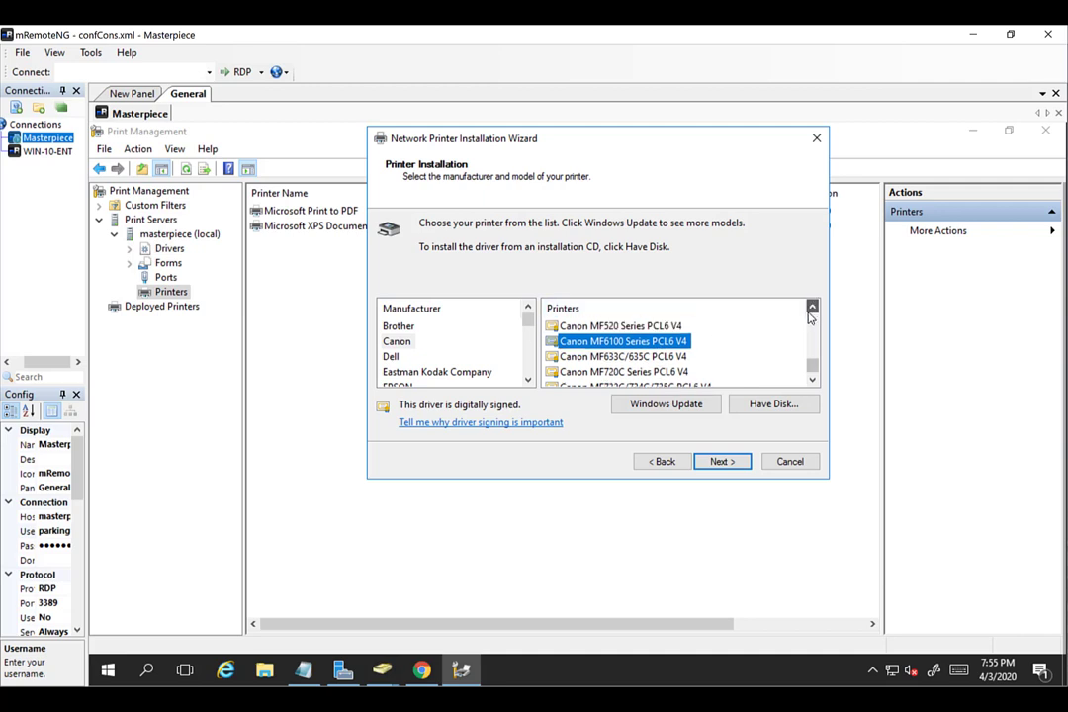
left_click(810, 310)
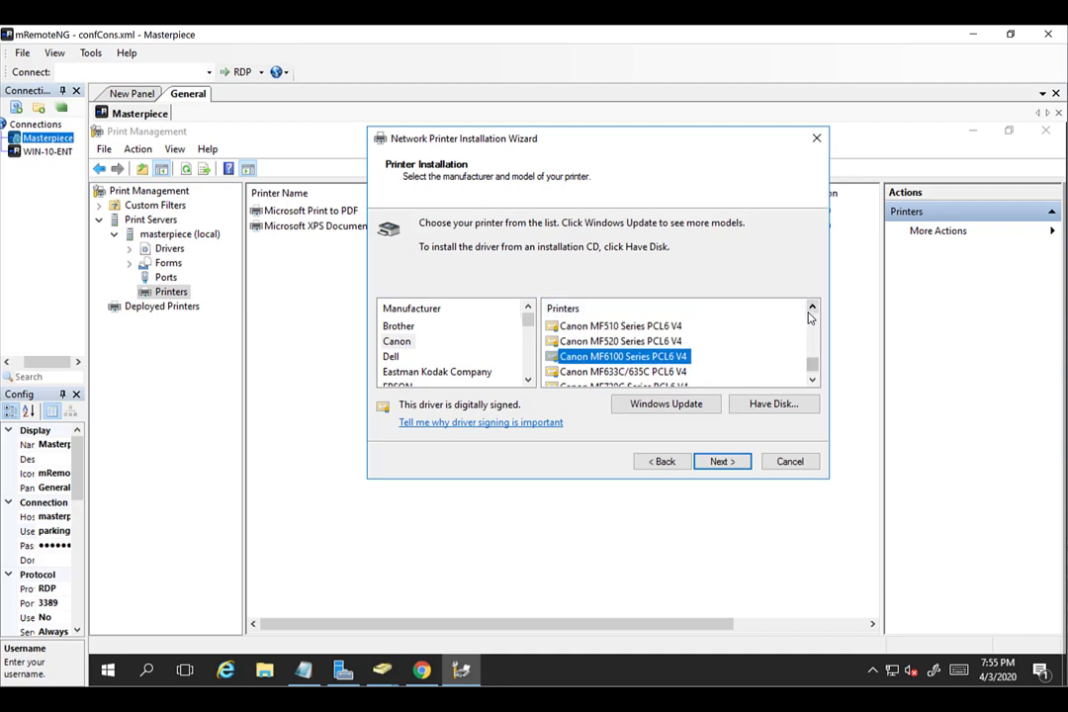
left_click(622, 373)
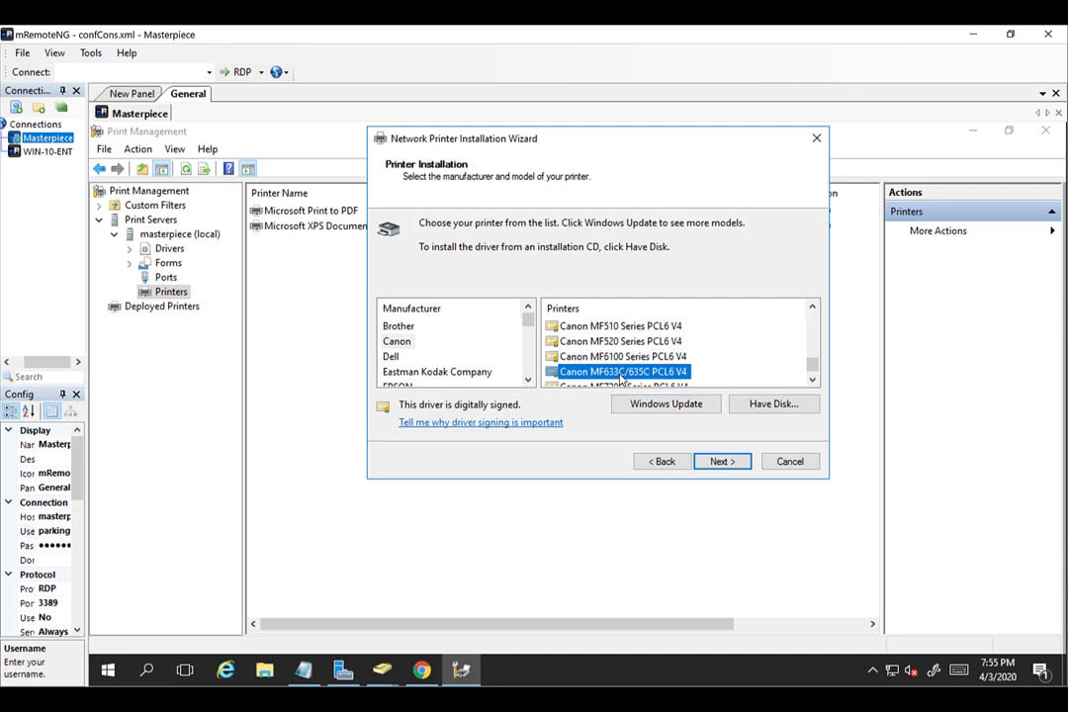
left_click(623, 358)
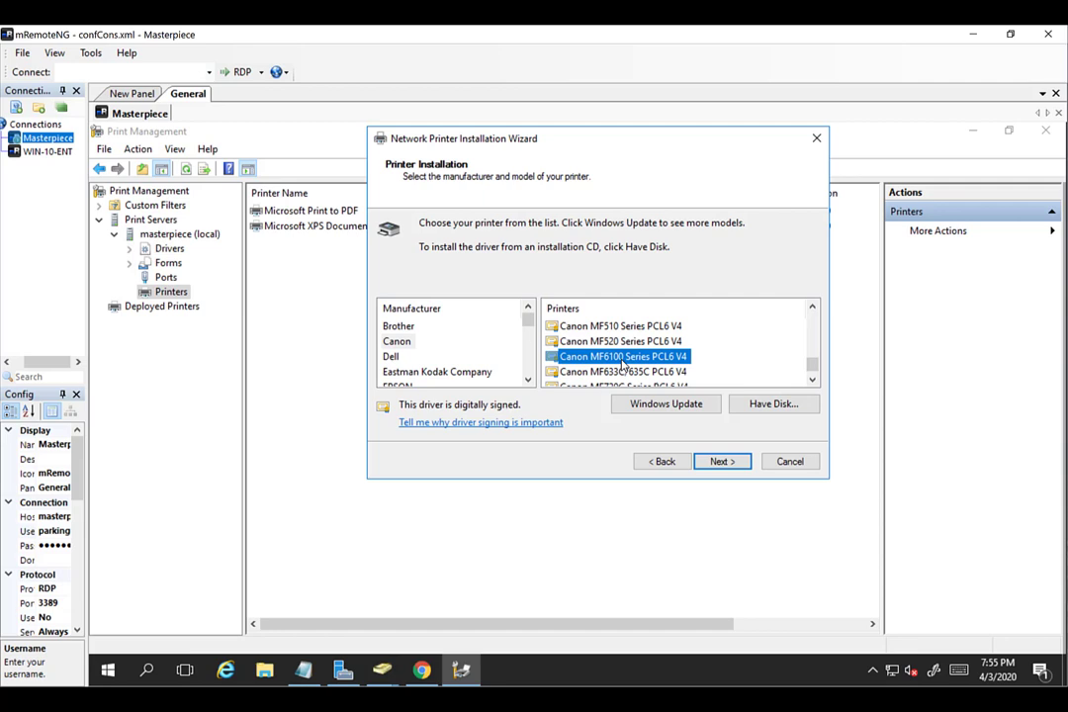
left_click(722, 462)
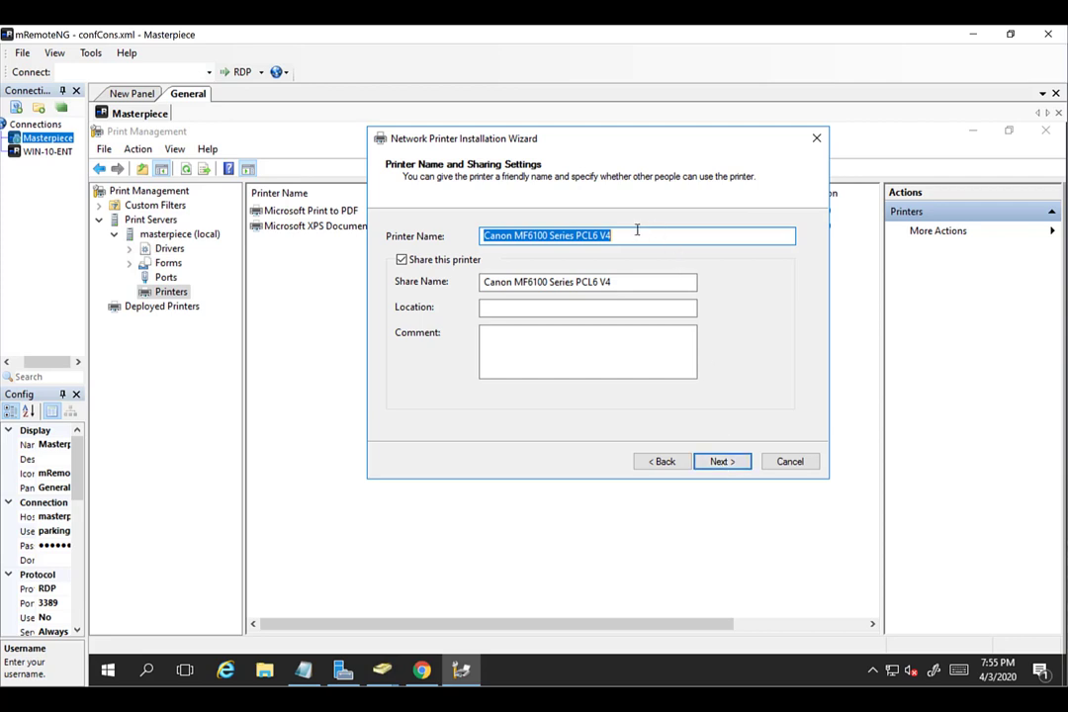
Replace the default printer and share names with Desk-Printer and continue to the summary.
left_click_drag(639, 230, 448, 240)
type("Desk")
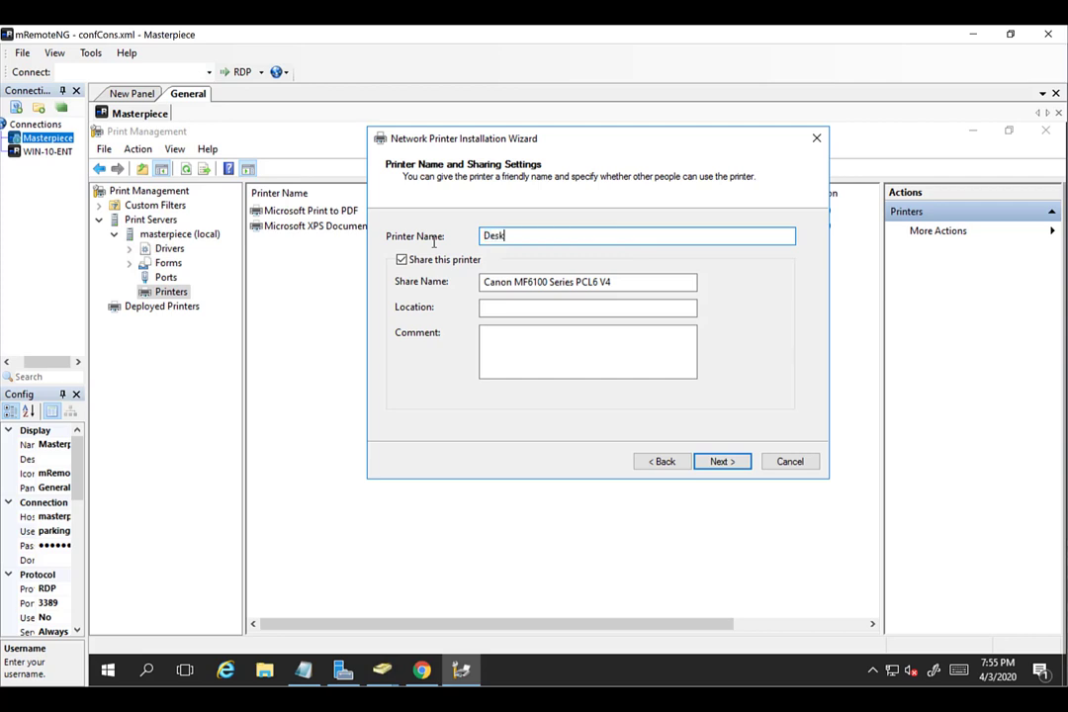
type("-Printer")
left_click_drag(498, 287, 440, 291)
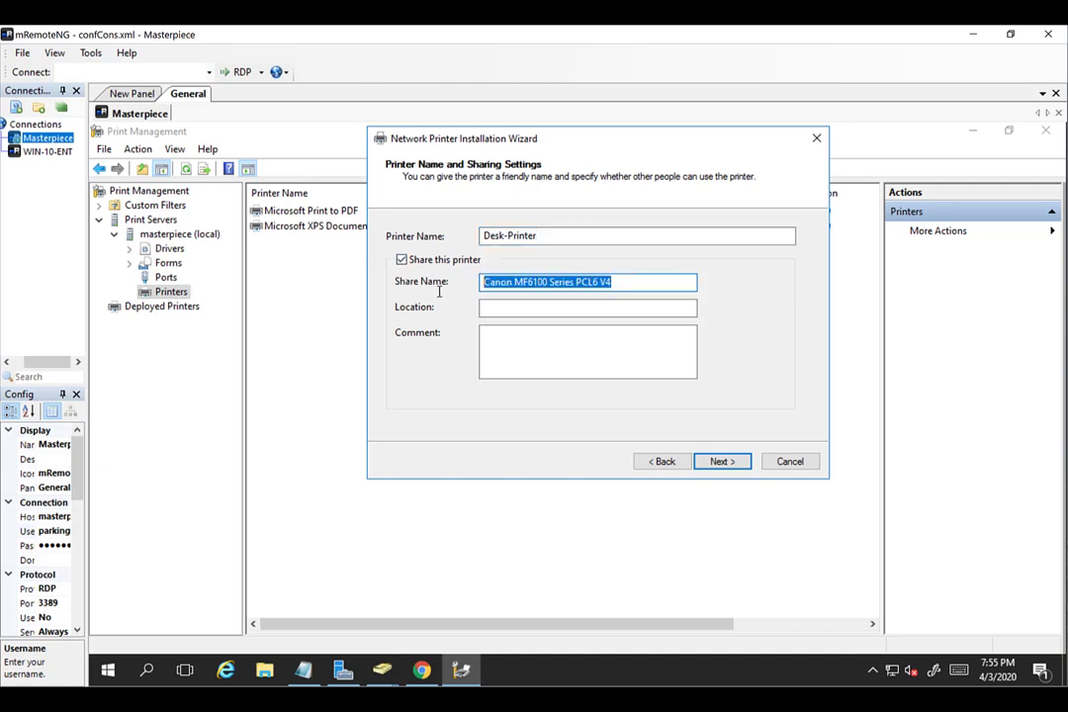
key("BackSpace")
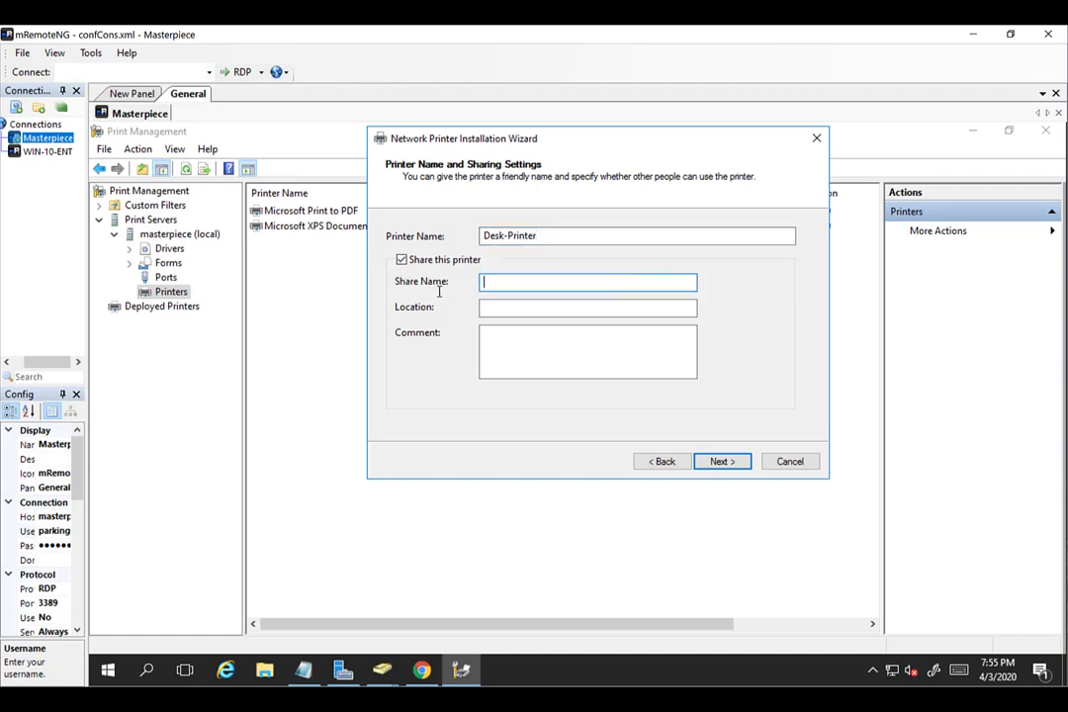
type("Desk-Printer")
left_click_drag(499, 235, 544, 237)
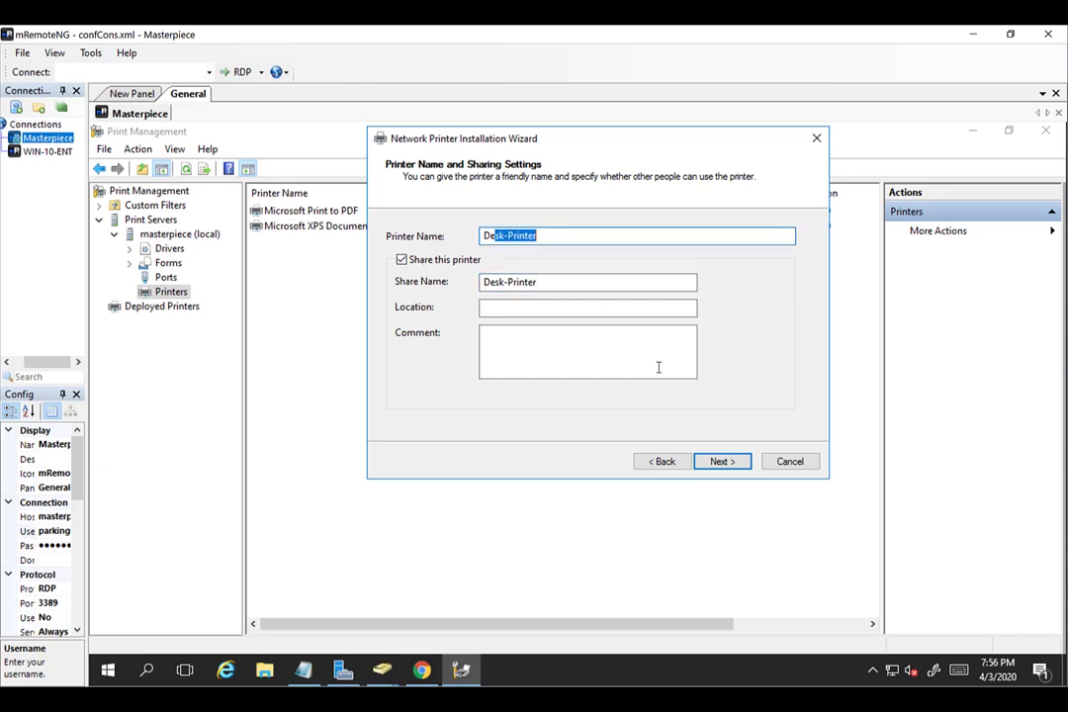
left_click(722, 467)
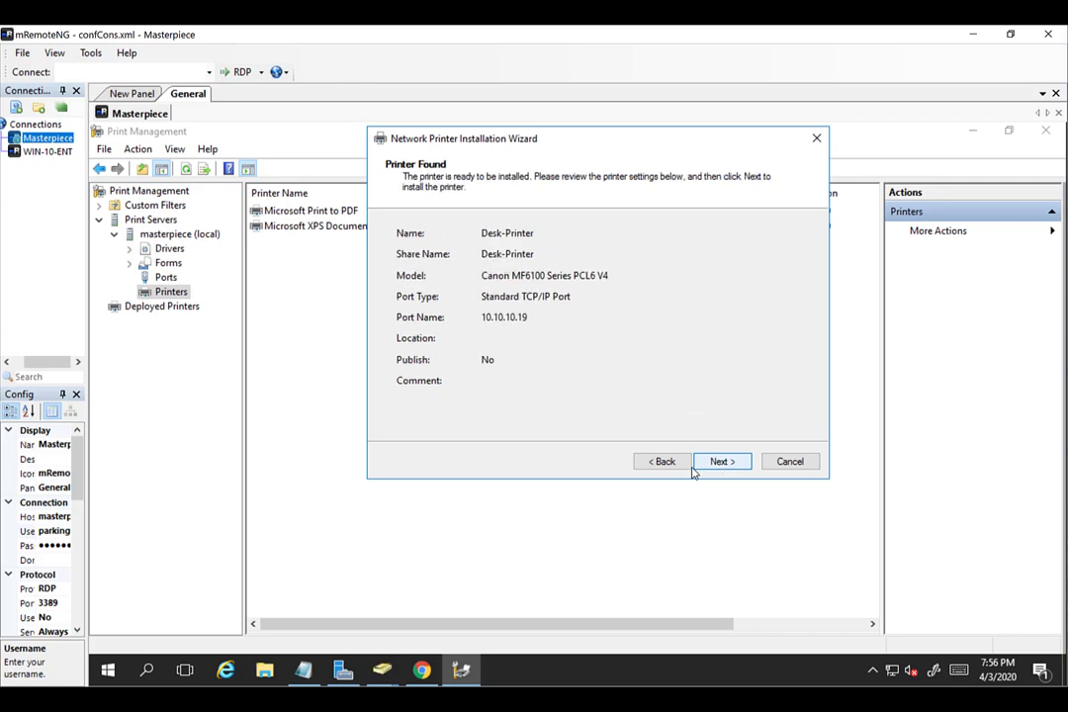
Install Desk-Printer with the test page left unchecked and finish the wizard.
left_click(718, 462)
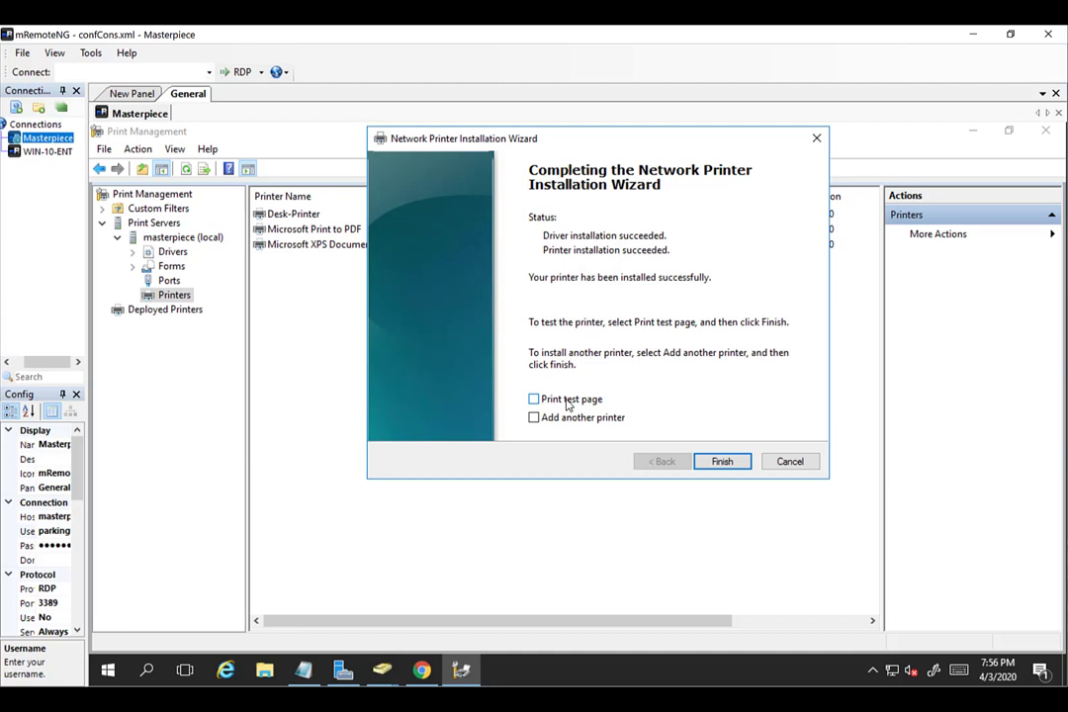
left_click(568, 401)
left_click(571, 404)
left_click(710, 465)
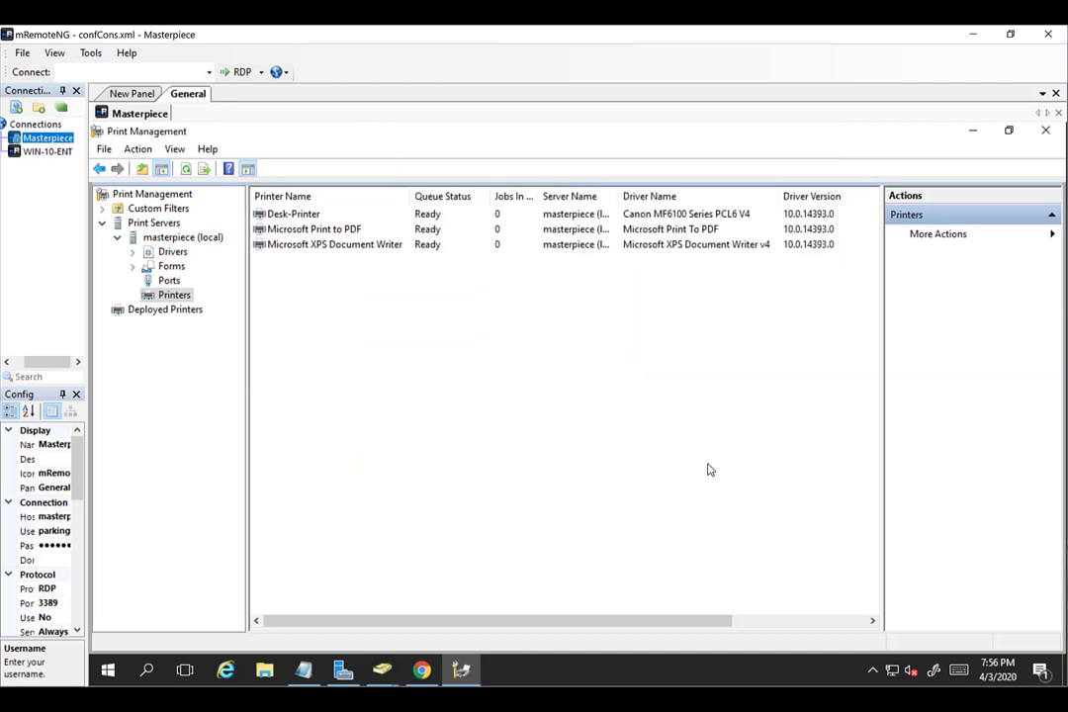
Check Deployed Printers, return to the Printers list, and right-click Desk-Printer.
left_click(305, 218)
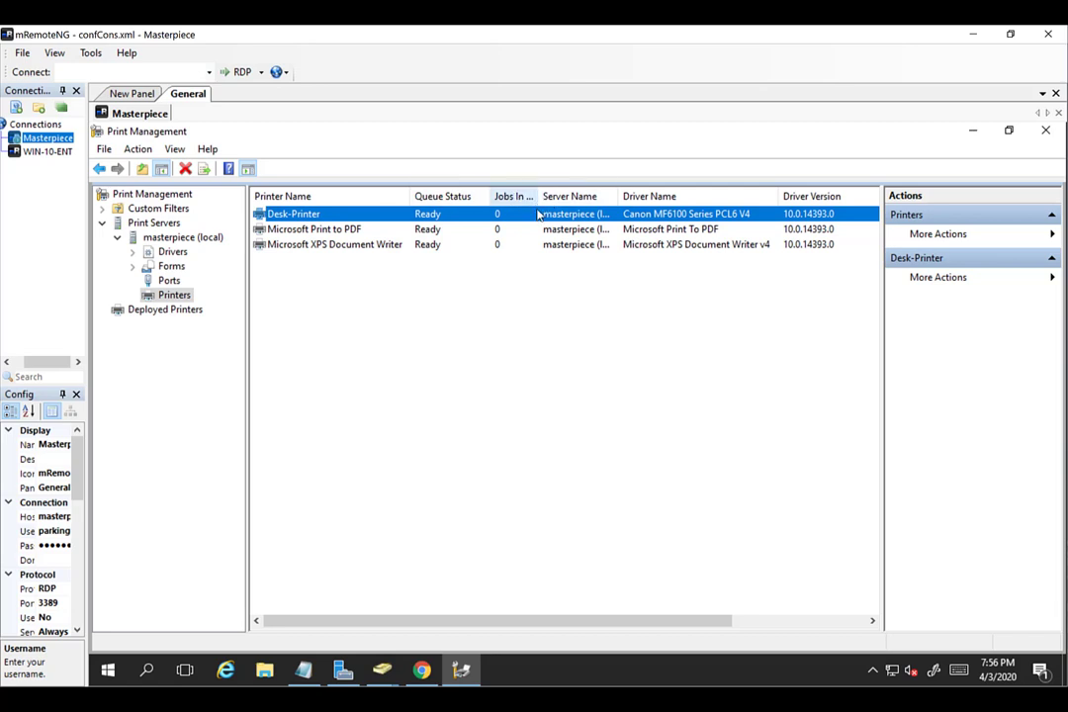
left_click(160, 311)
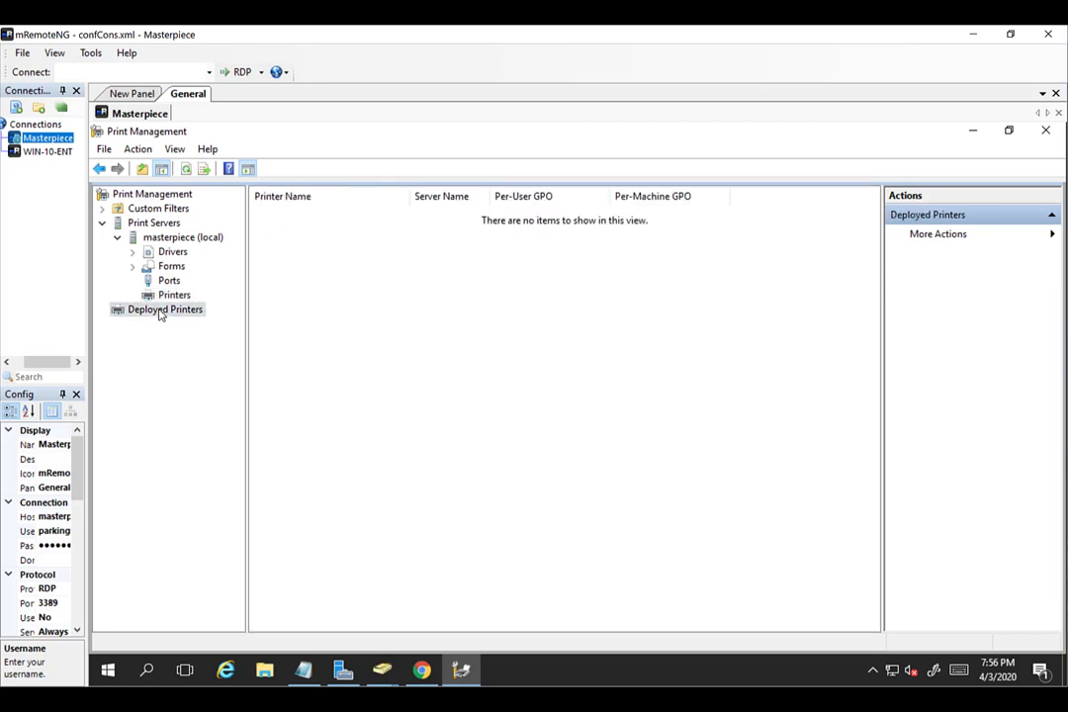
left_click(167, 297)
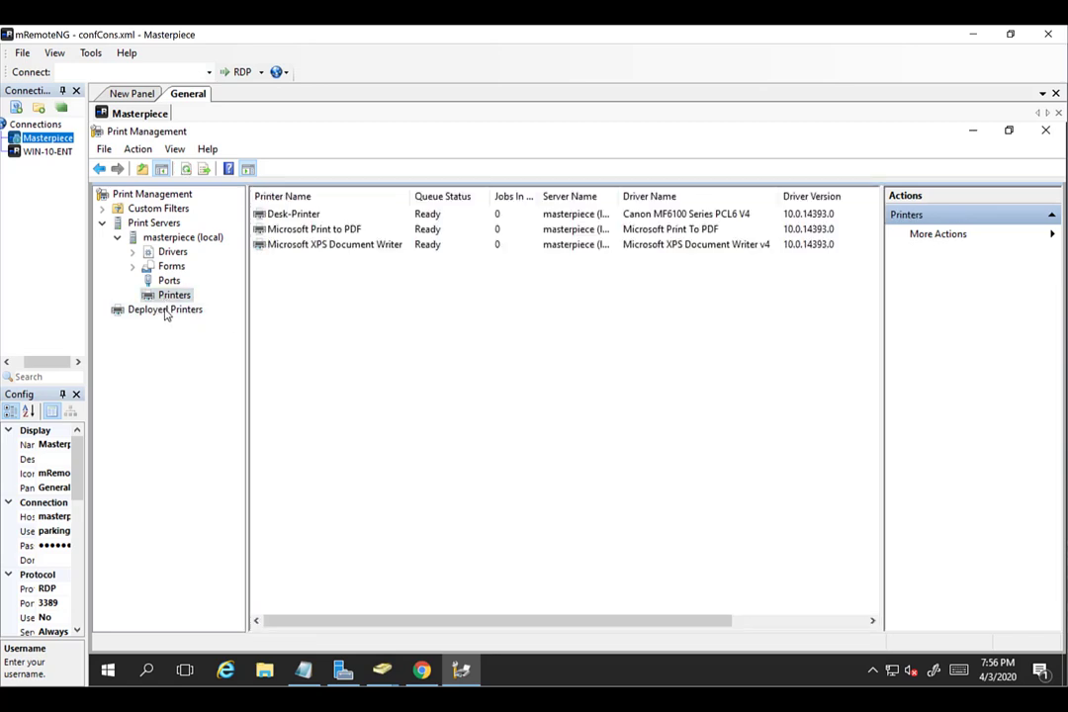
left_click(167, 311)
left_click(171, 297)
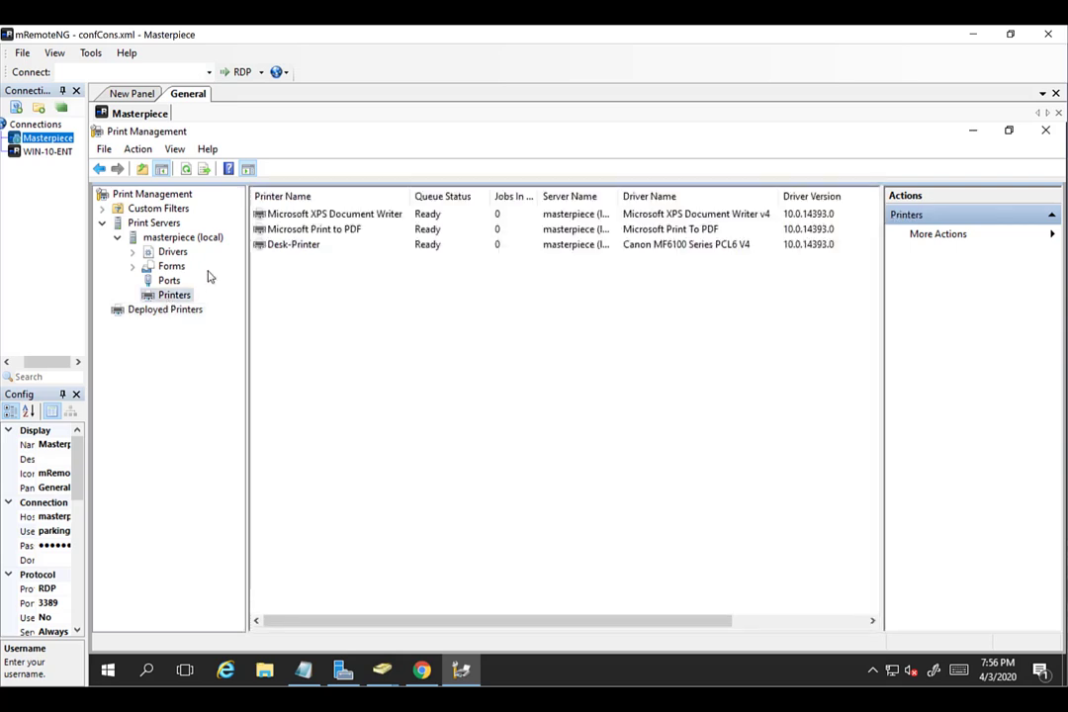
left_click(302, 245)
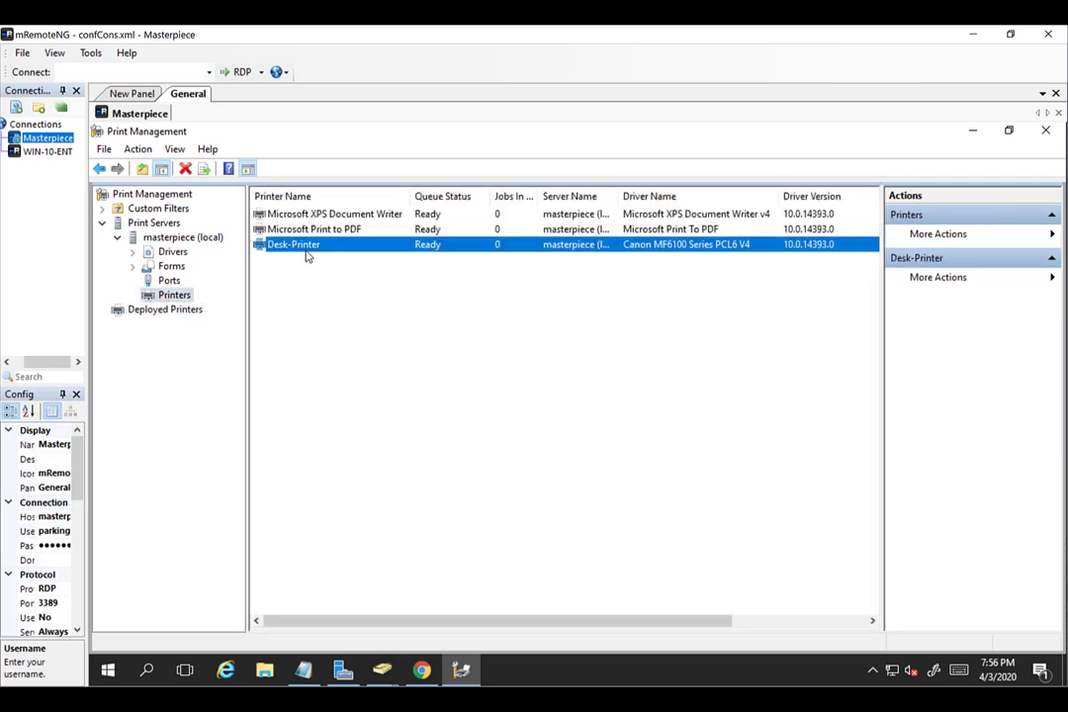
right_click(319, 253)
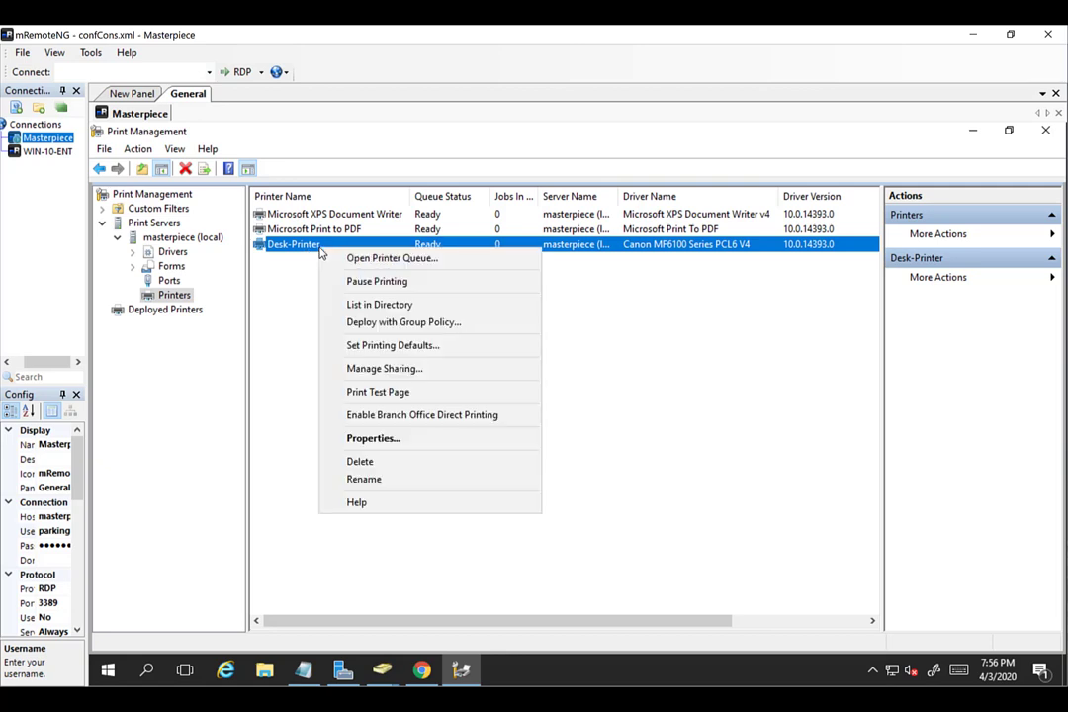
Choose Deploy with Group Policy and browse parkingexpert.com's OUs and GPOs, dismissing the All-tab error.
left_click(376, 324)
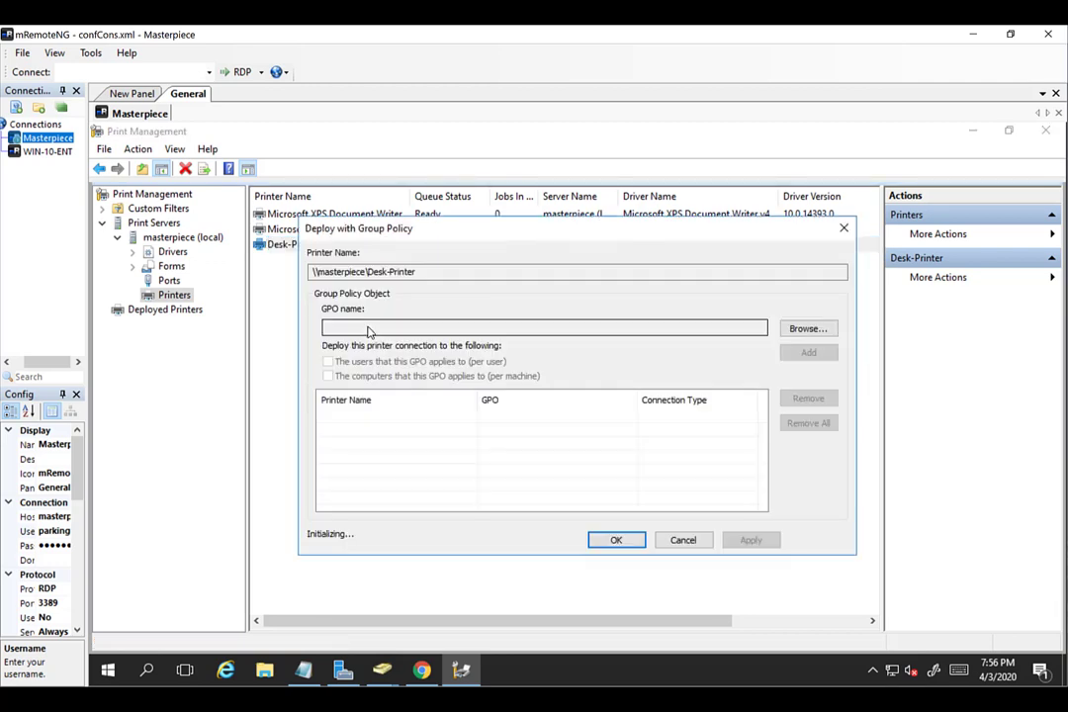
left_click_drag(442, 237, 473, 257)
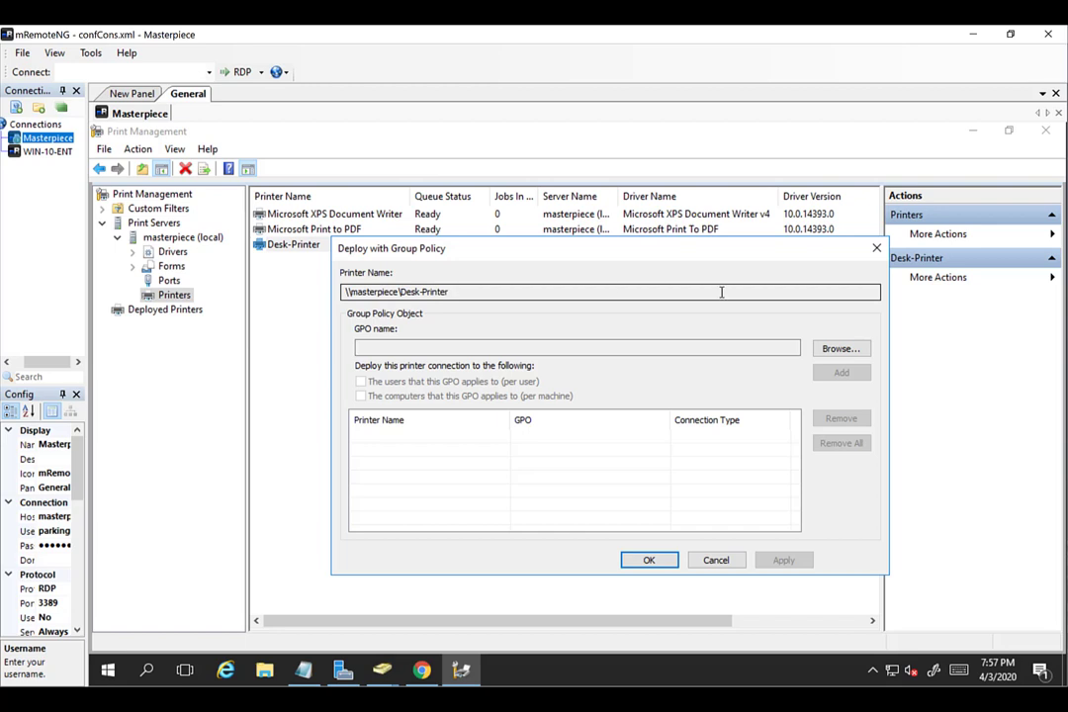
left_click(826, 351)
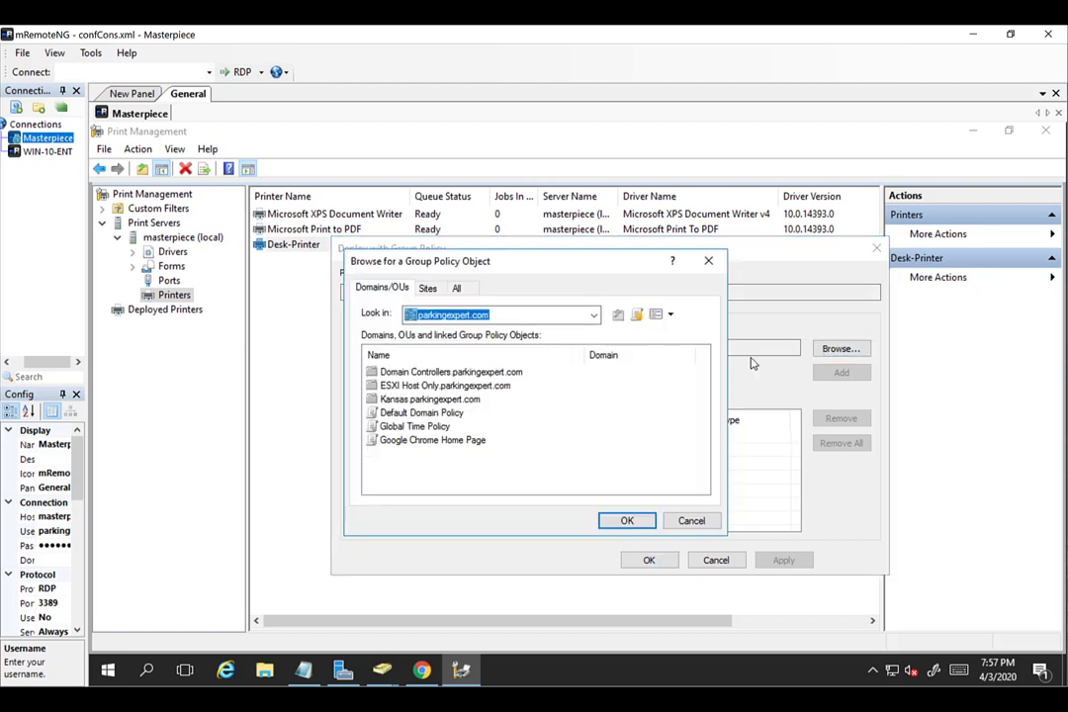
left_click(466, 290)
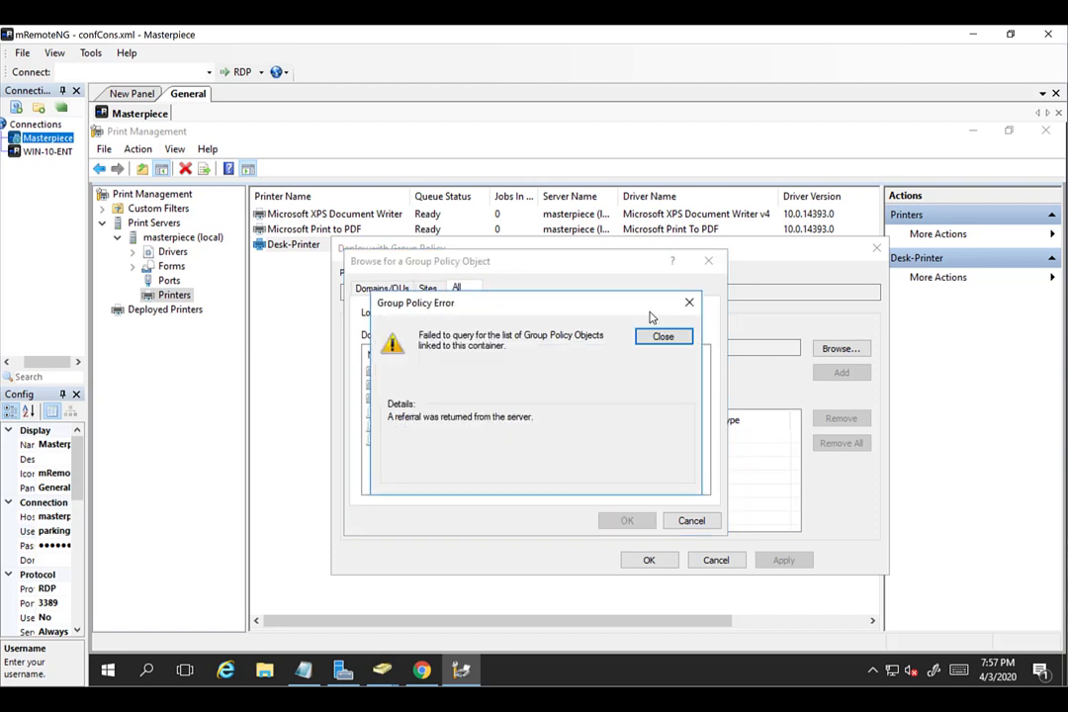
left_click(665, 340)
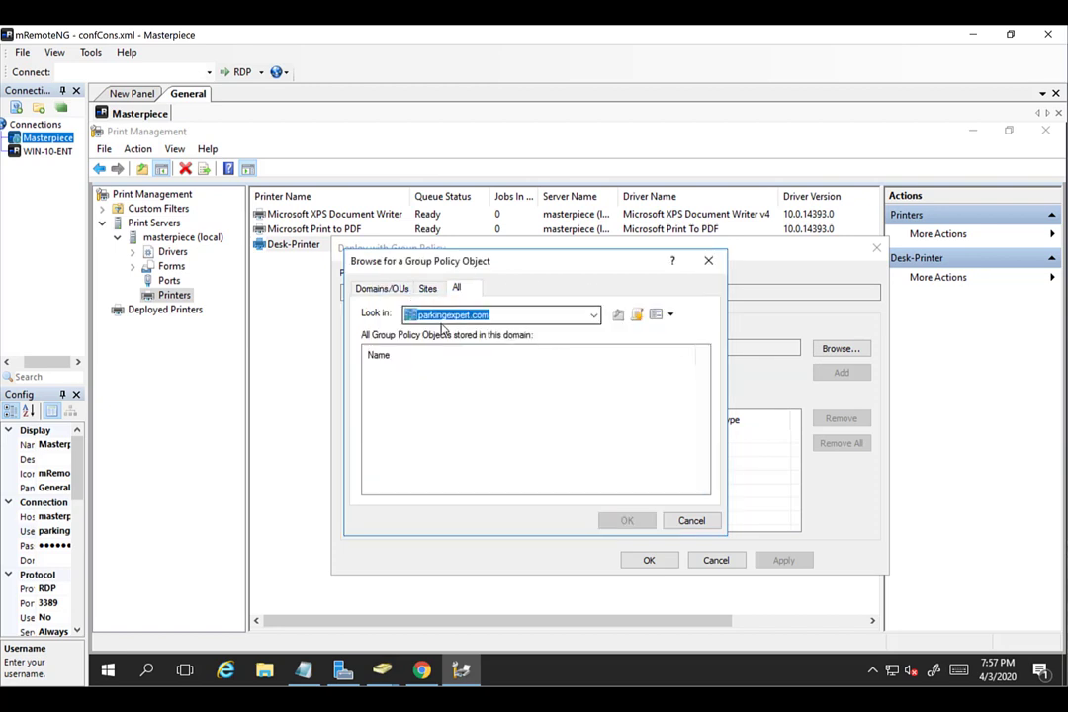
left_click(360, 290)
left_click(465, 290)
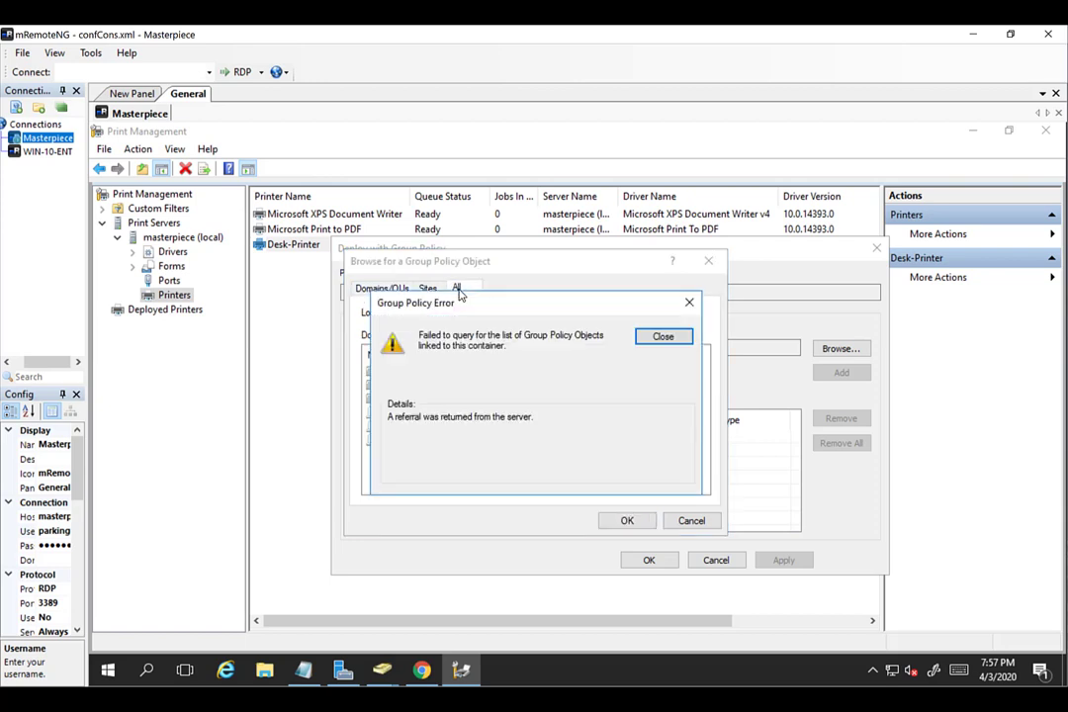
left_click(656, 340)
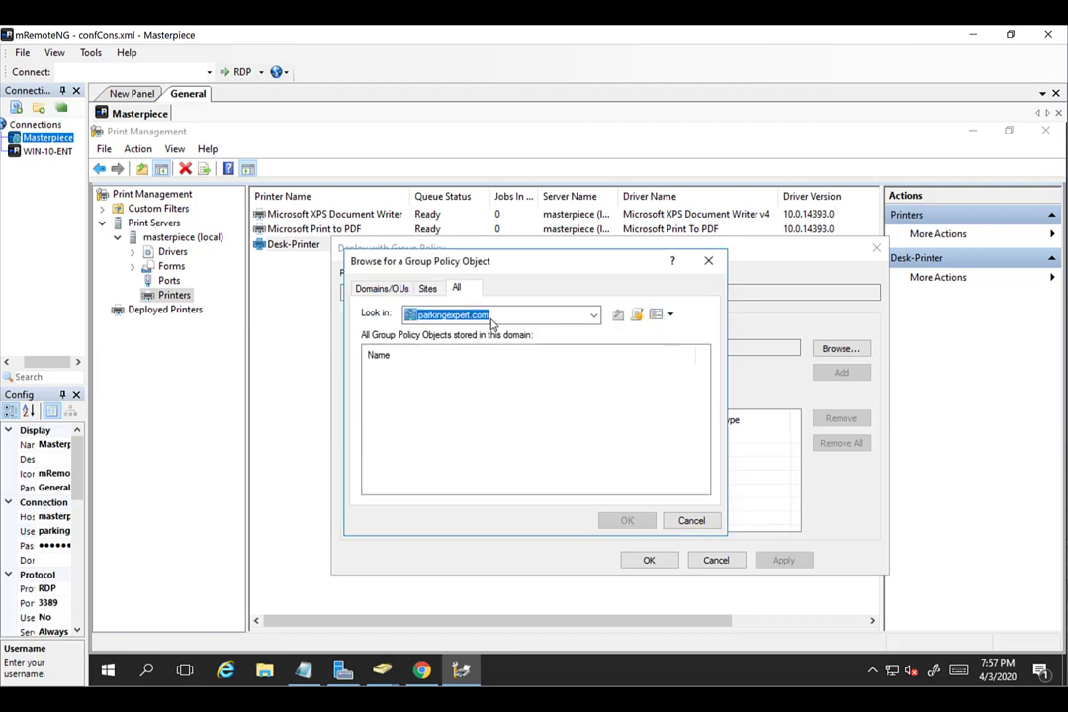
left_click(420, 288)
left_click(378, 289)
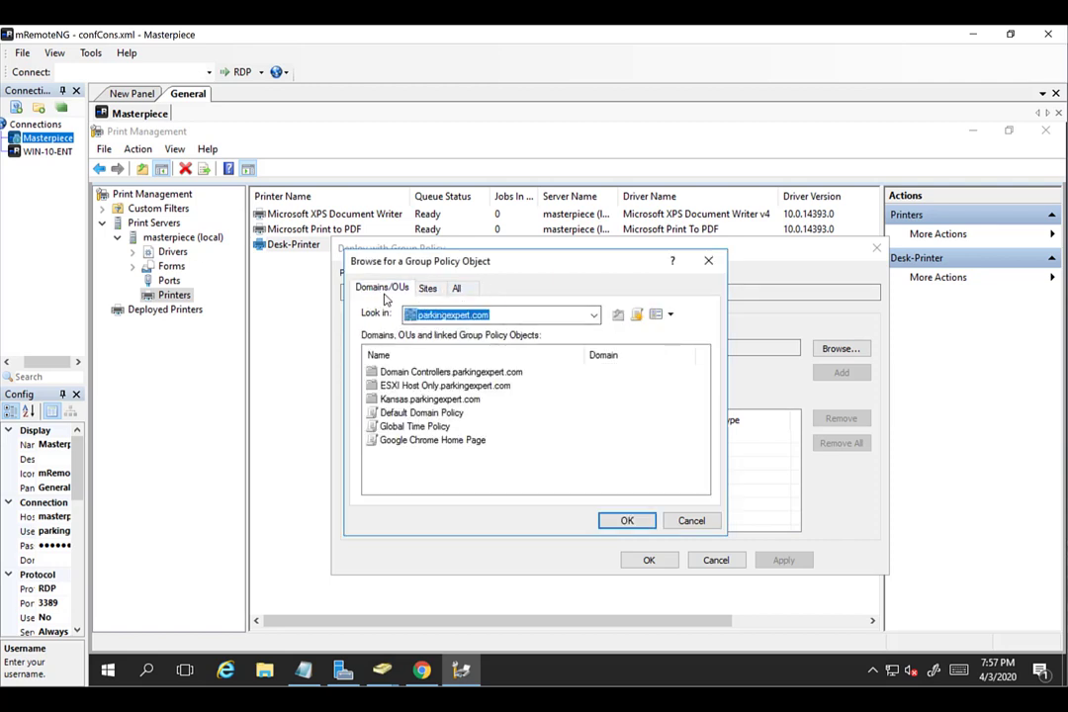
Create a new GPO named Desk-Printer-User and select it for the deployment.
left_click(638, 315)
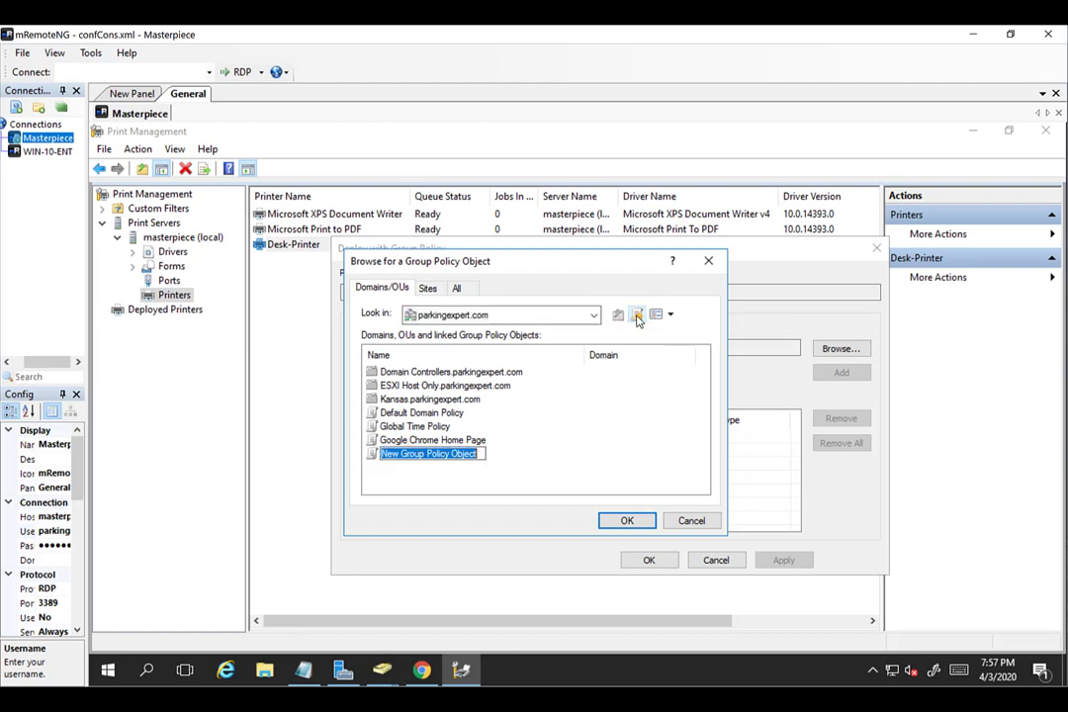
type("De")
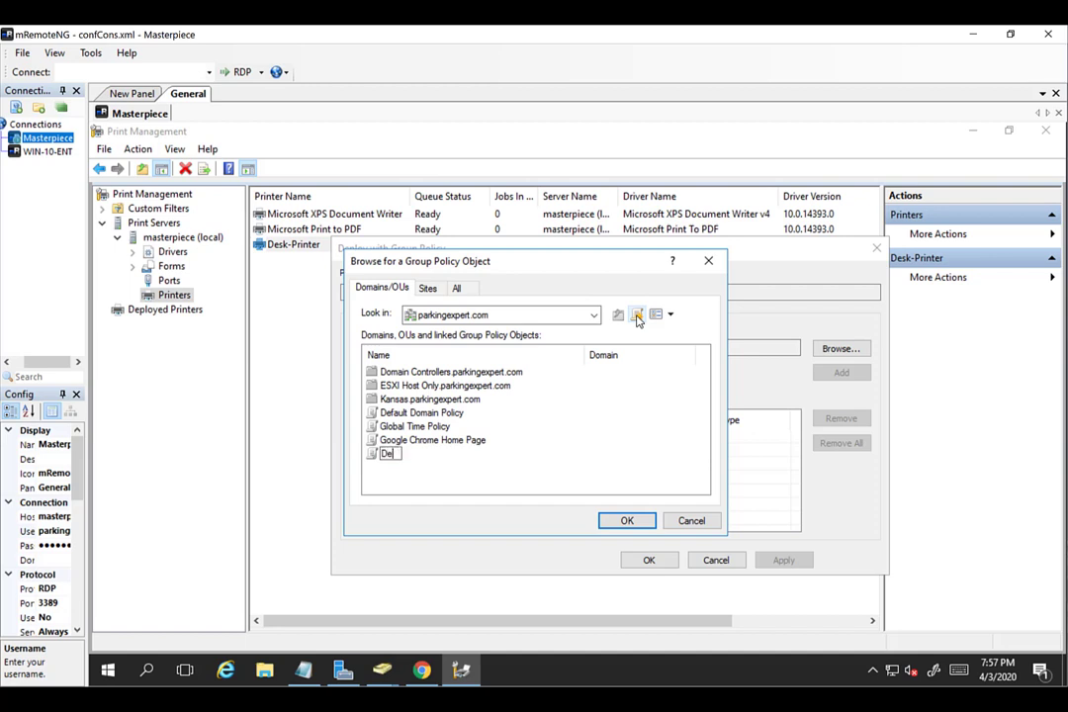
type("sk-Printer")
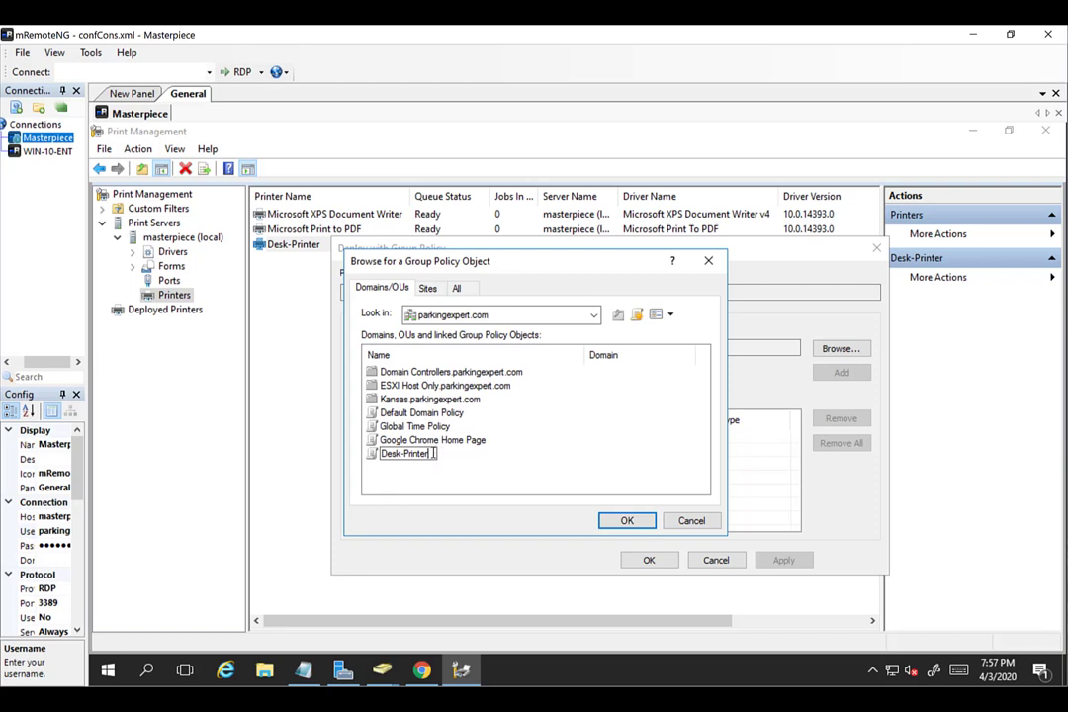
left_click_drag(433, 453, 382, 453)
left_click(433, 453)
type("-")
type("O")
key("BackSpace")
type("User")
left_click(629, 520)
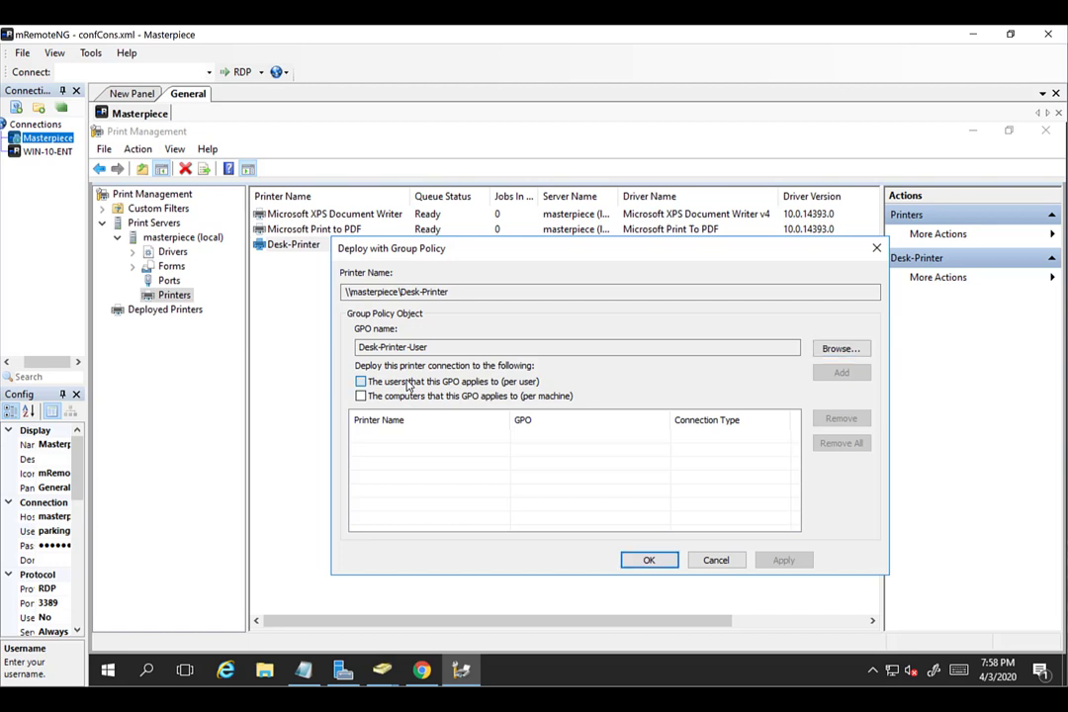
Add per-user and per-machine deployments, then remove the Per Machine entry.
left_click(407, 382)
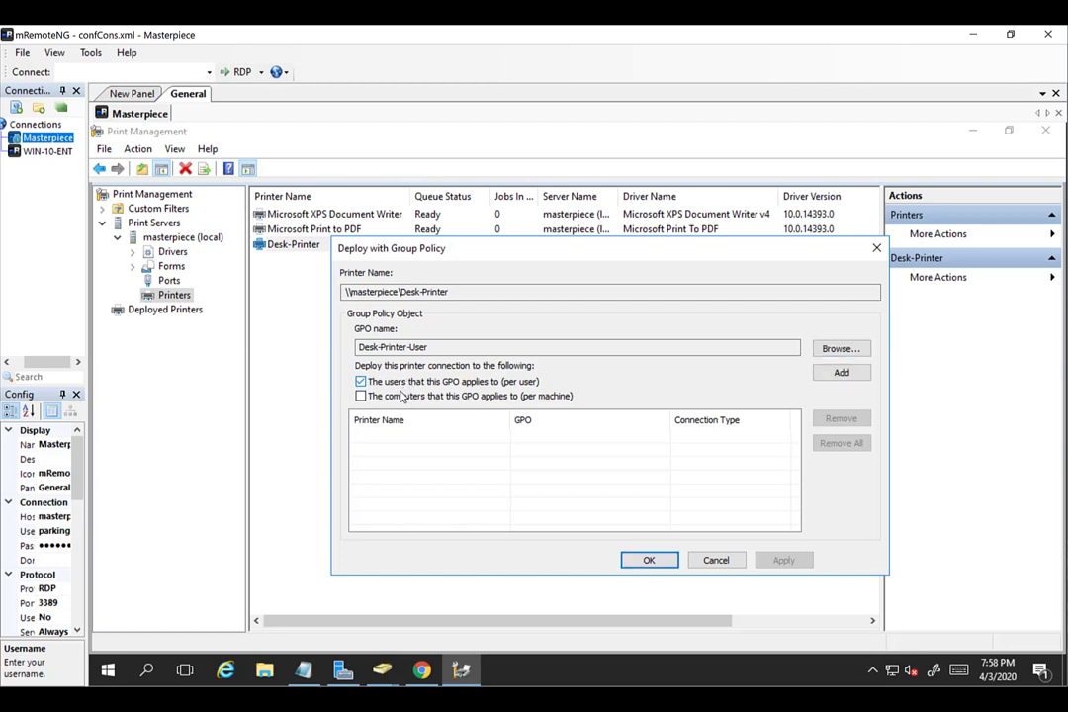
left_click(395, 399)
left_click(397, 401)
left_click(453, 396)
left_click(859, 374)
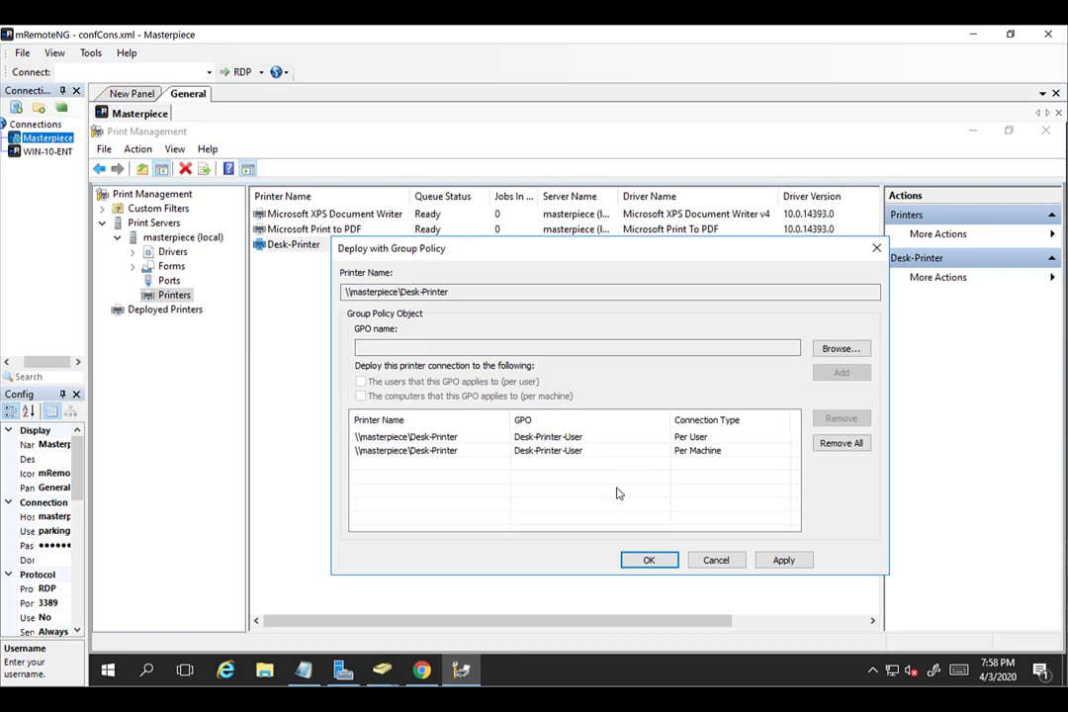
left_click(618, 451)
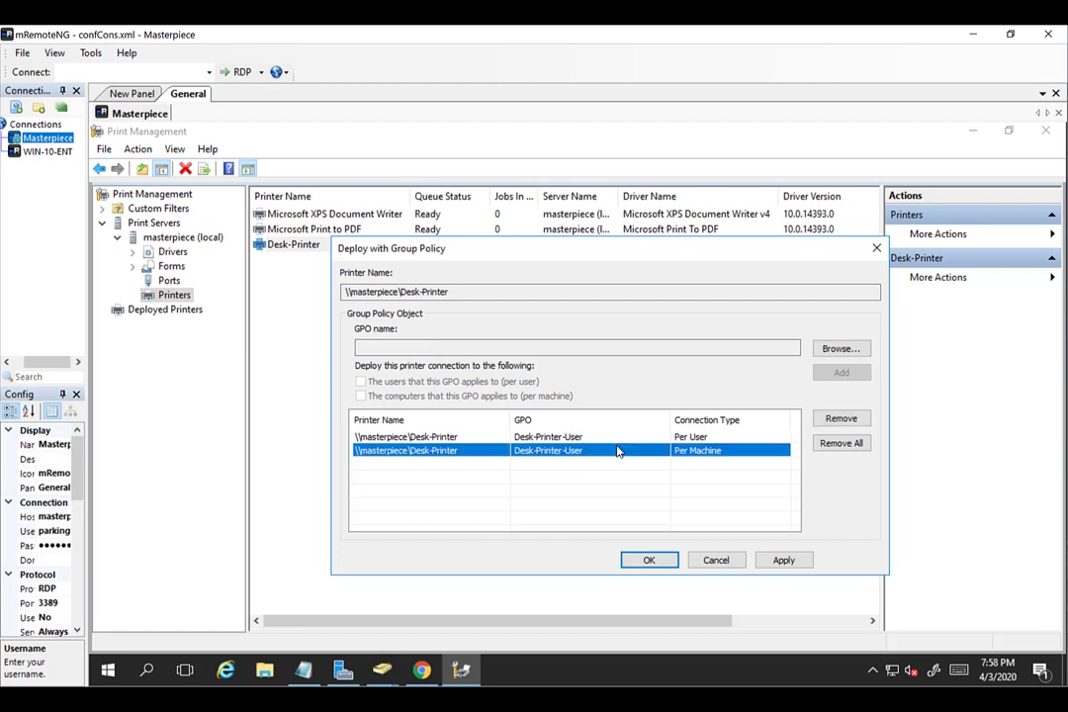
key("Up")
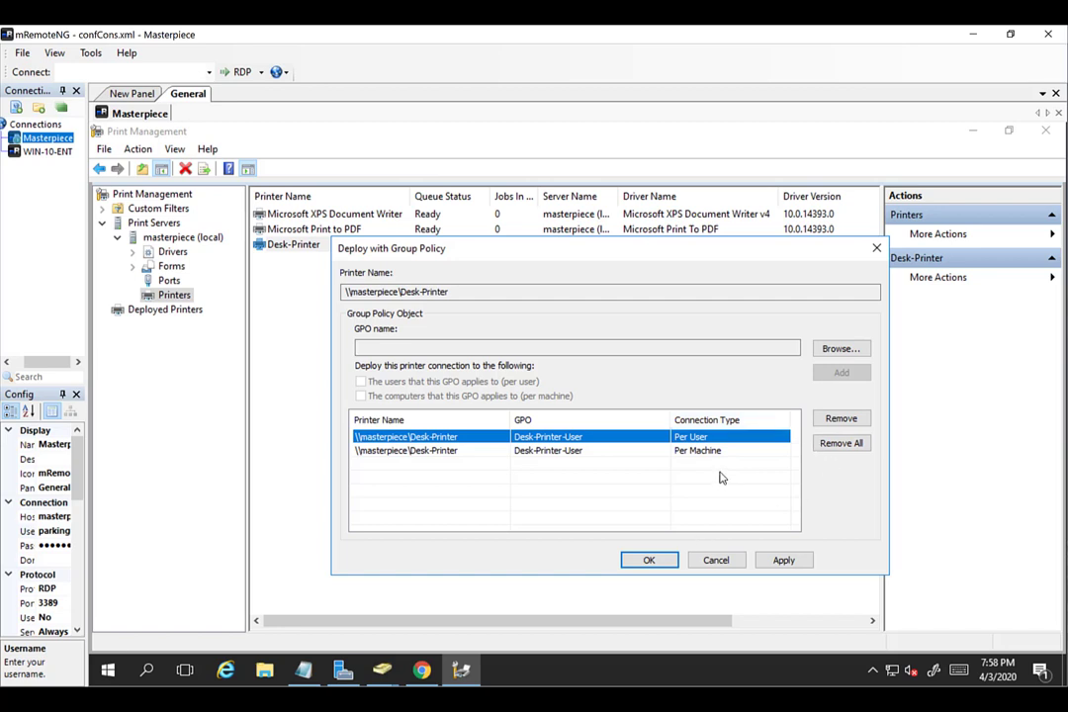
left_click(665, 454)
left_click(839, 419)
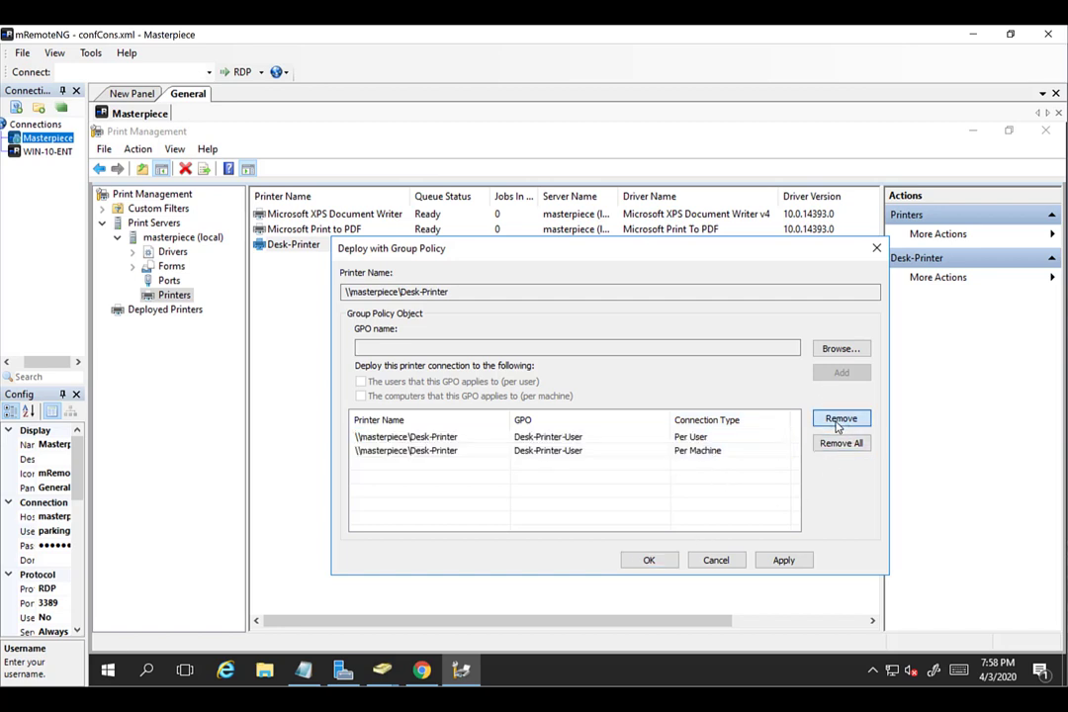
Apply the per-user deployment, acknowledge the success message, and close the dialog.
left_click(650, 444)
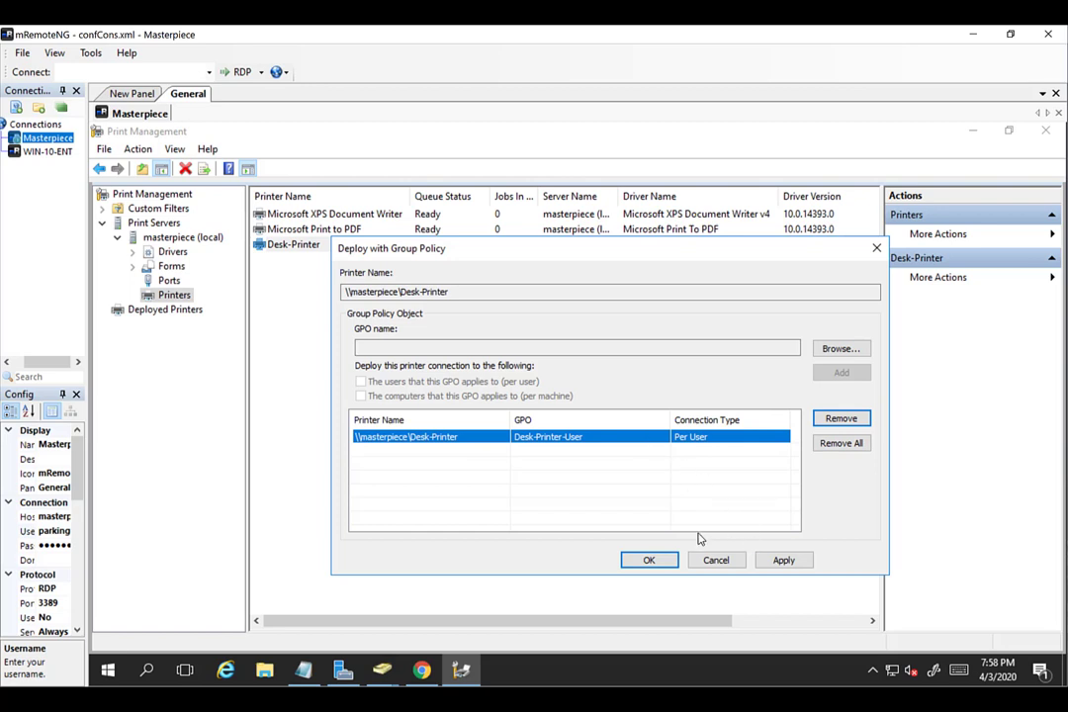
left_click(785, 561)
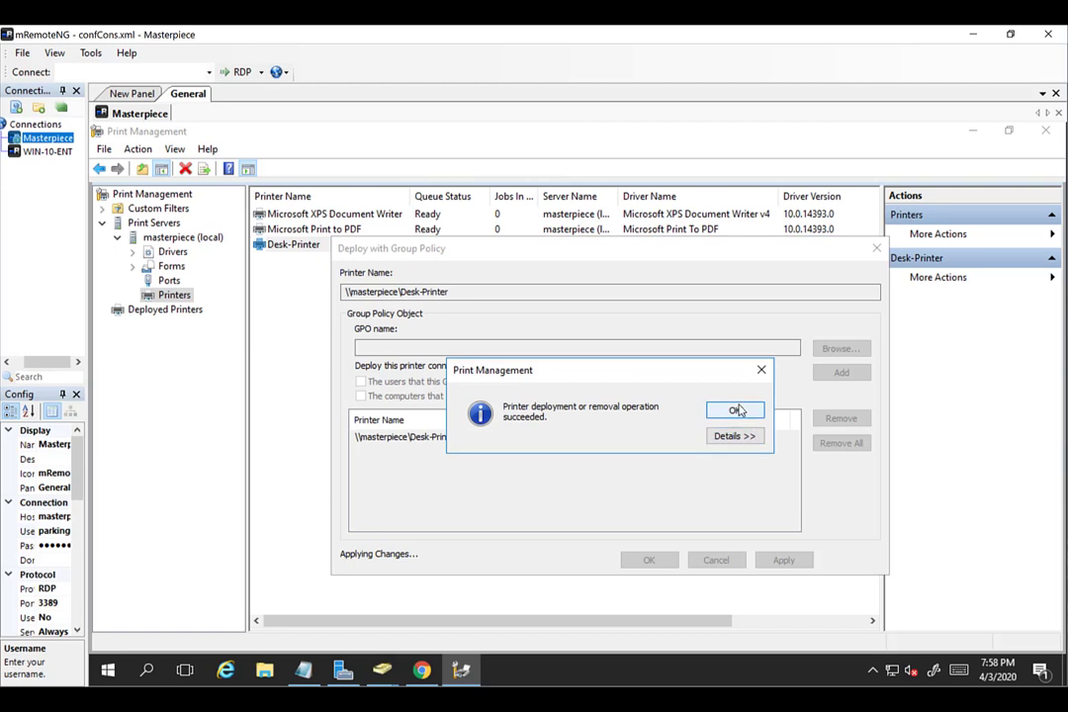
left_click(735, 413)
left_click(648, 560)
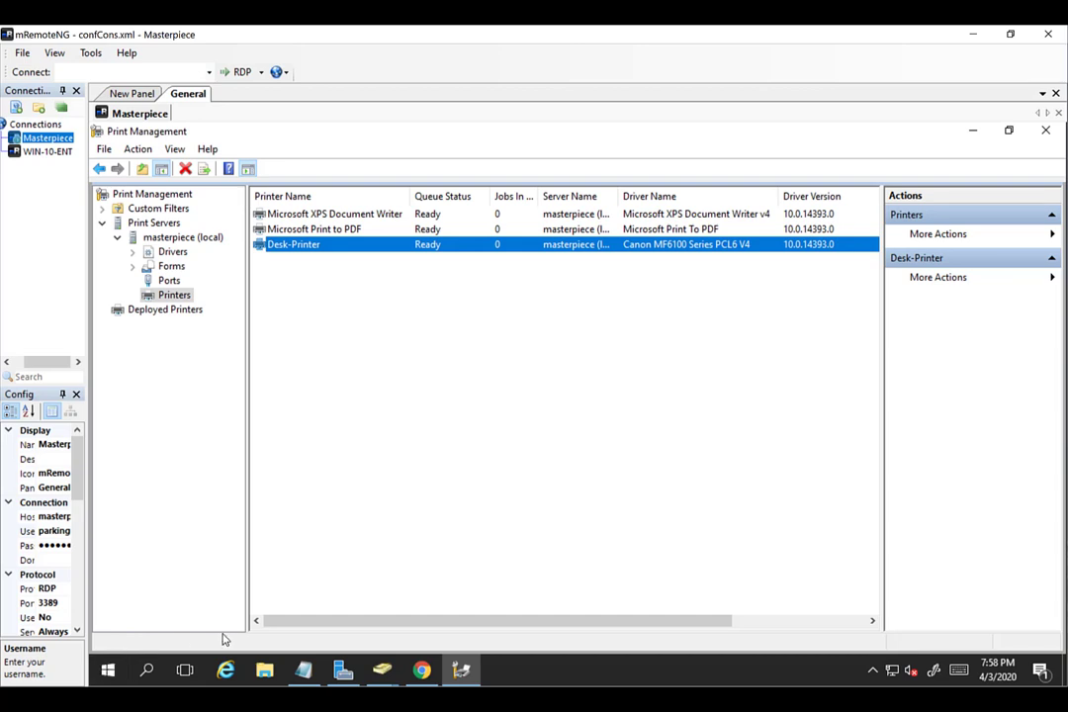
Launch Group Policy Management from Server Manager's Tools menu in the Masterpiece session.
left_click(335, 675)
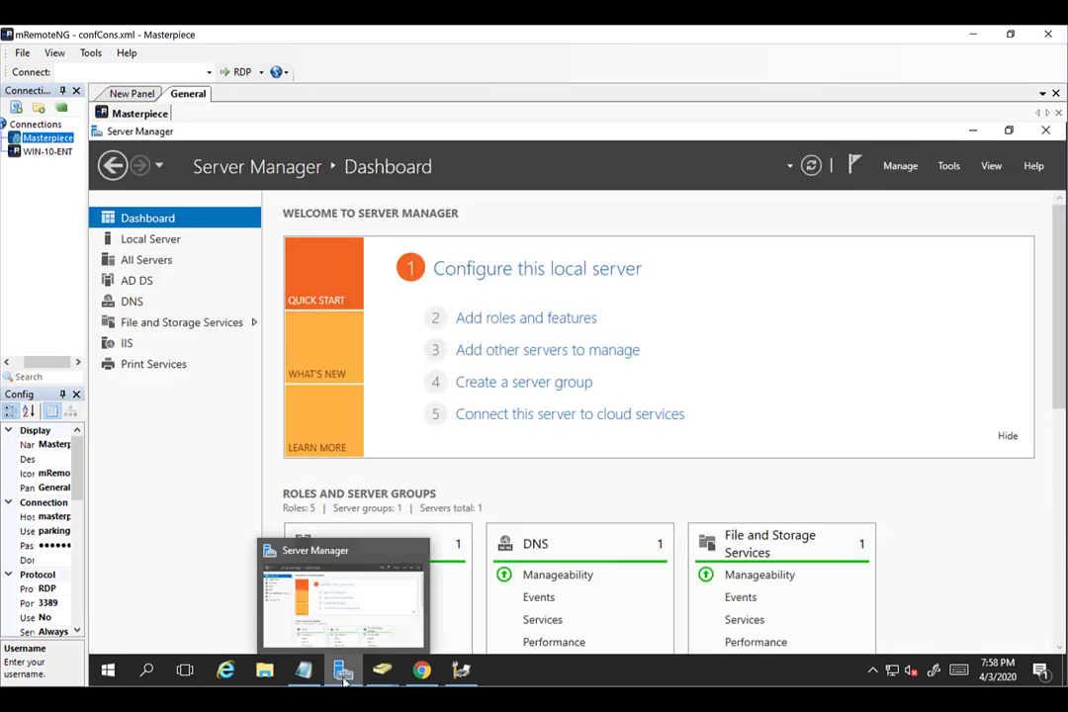
left_click(901, 168)
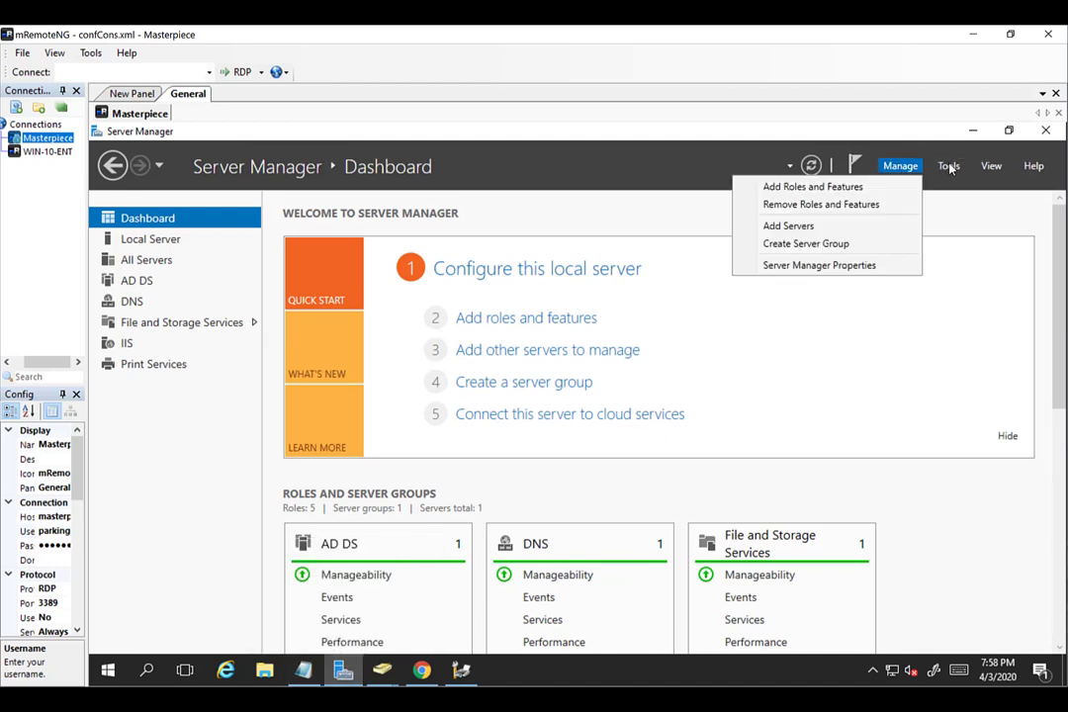
left_click(949, 167)
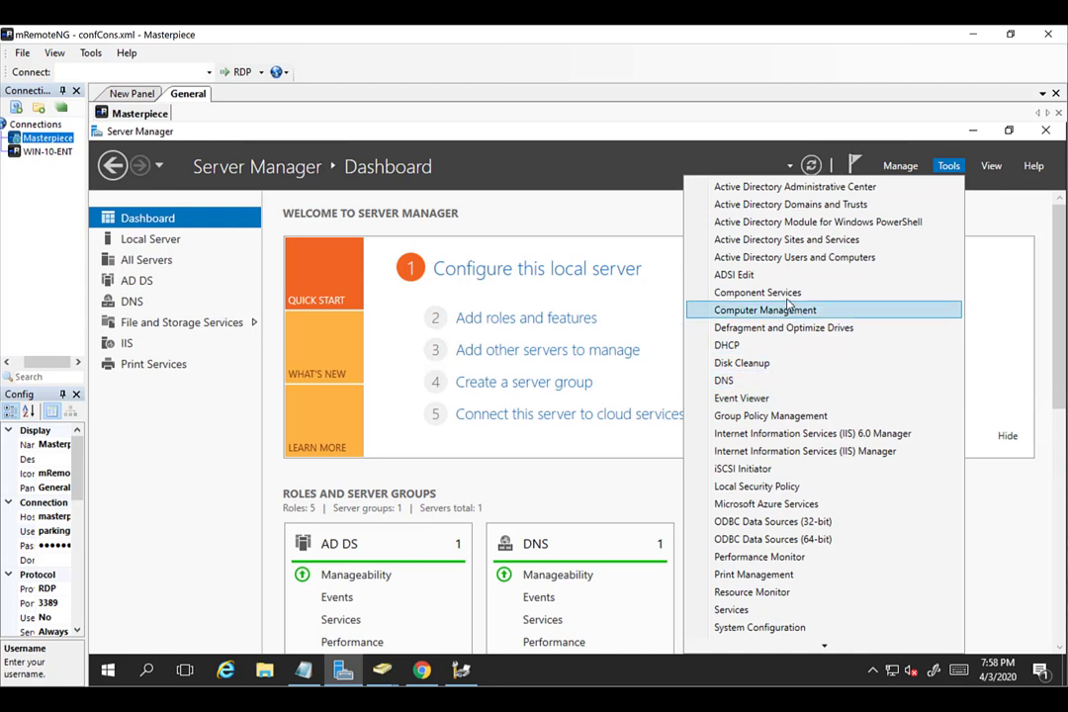
left_click(761, 419)
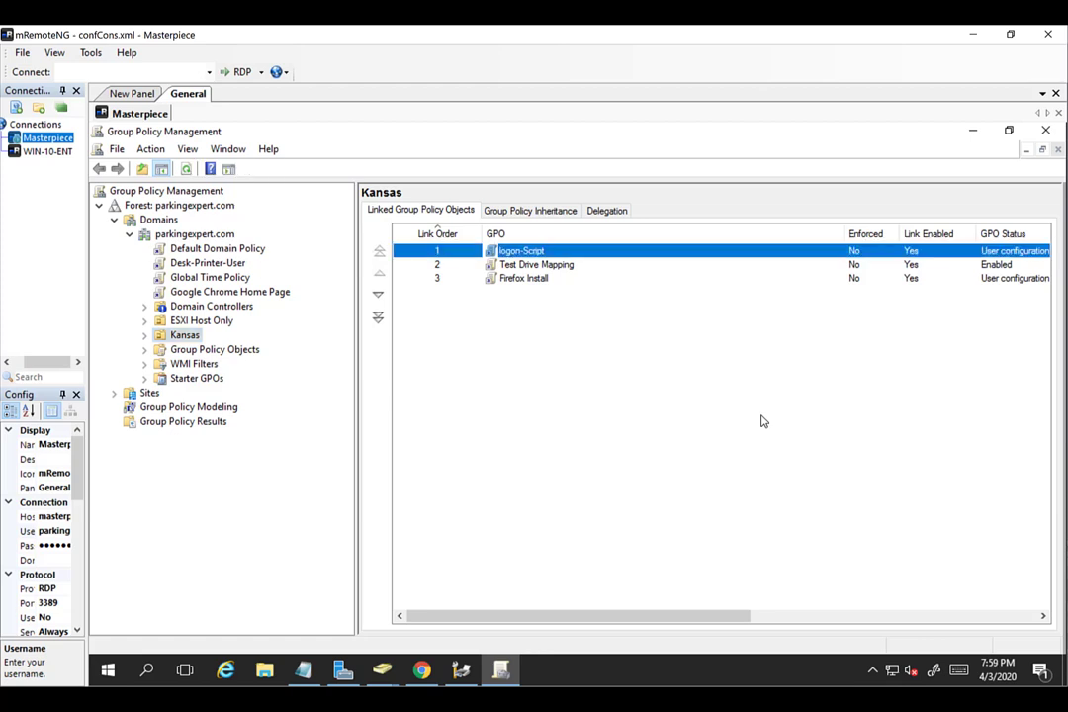
Select Desk-Printer-User under Group Policy Objects to confirm its parkingexpert.com link.
left_click(723, 422)
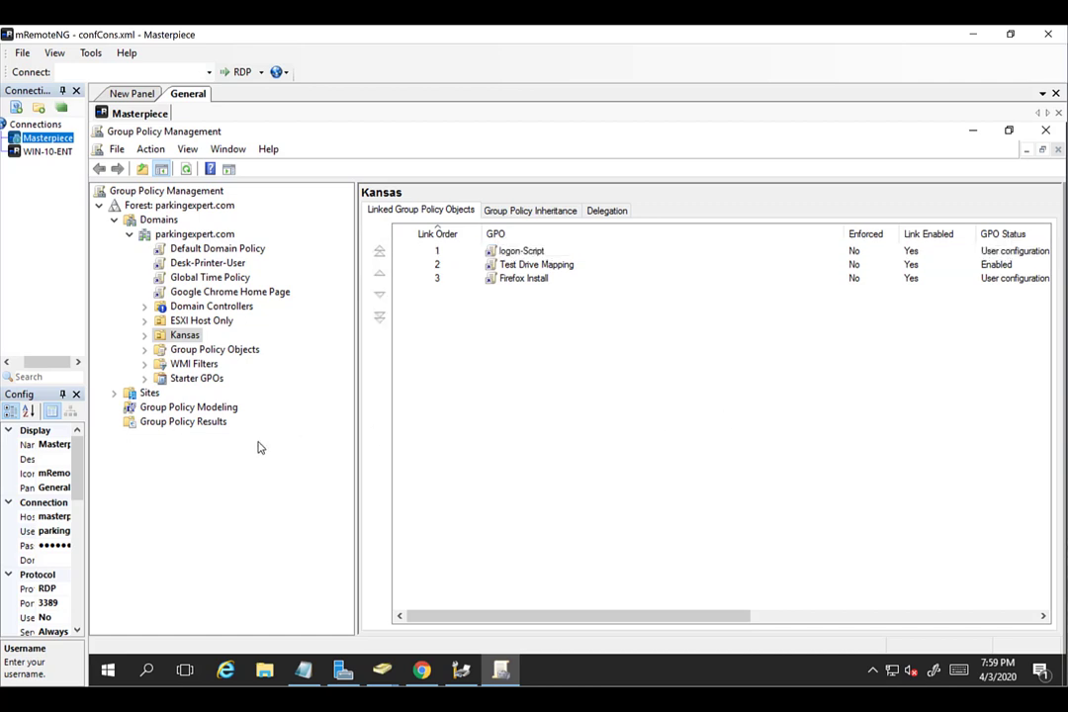
left_click(145, 350)
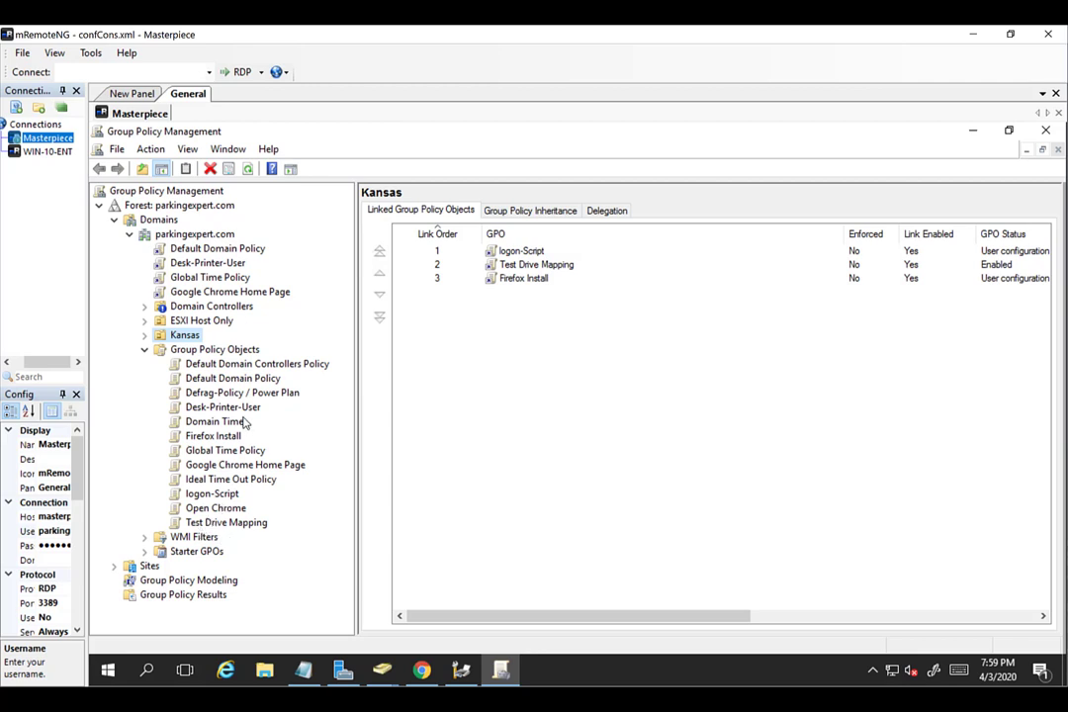
left_click(212, 408)
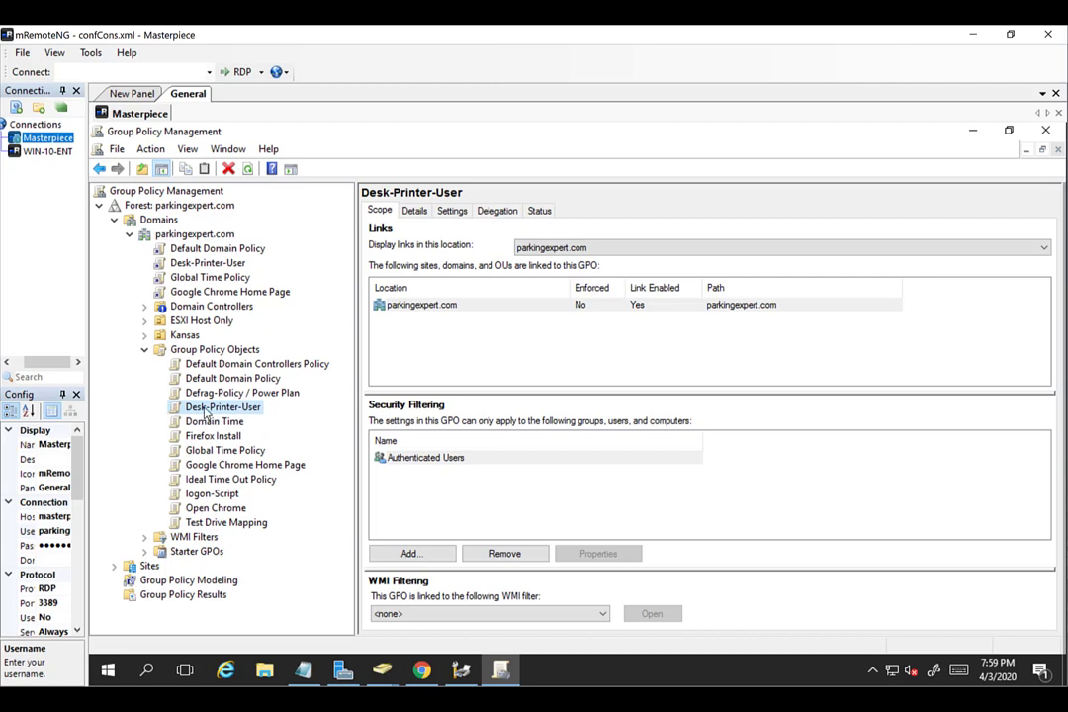
Expand and select the Kansas OU to show its linked policies and actions.
left_click(144, 337)
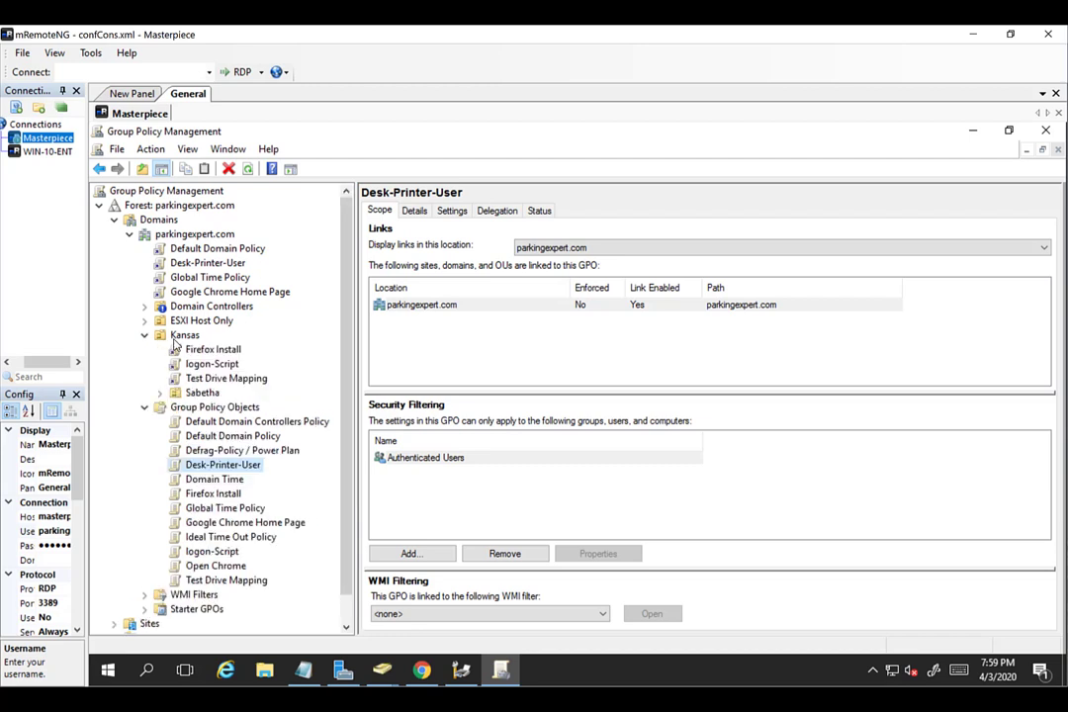
left_click(174, 340)
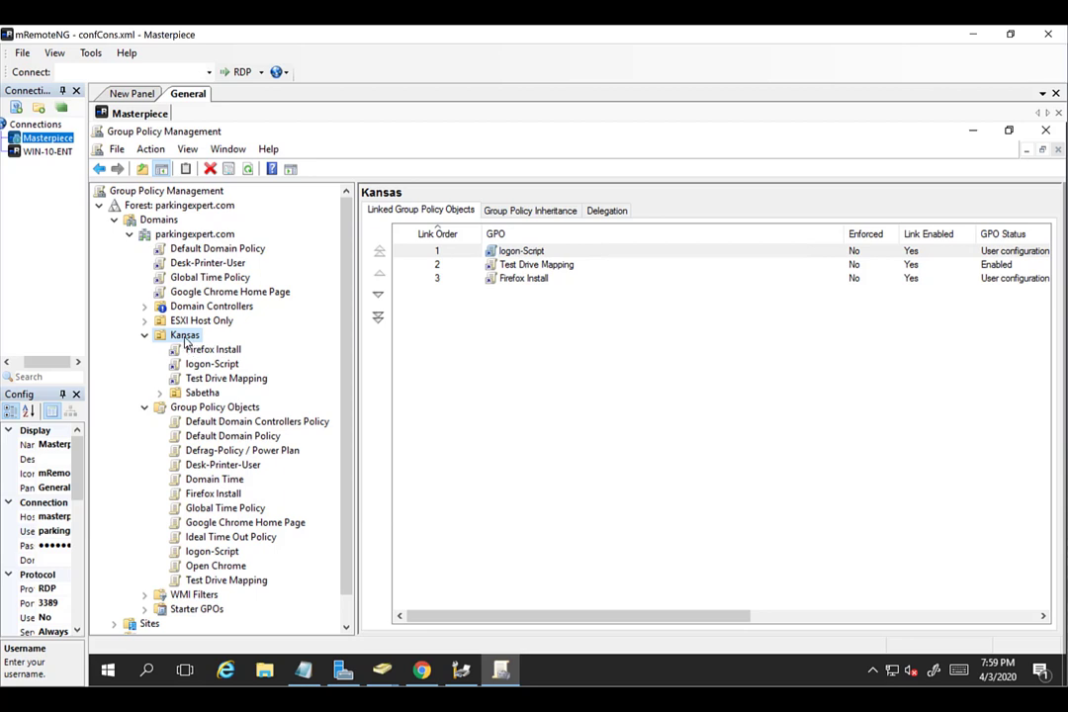
right_click(185, 341)
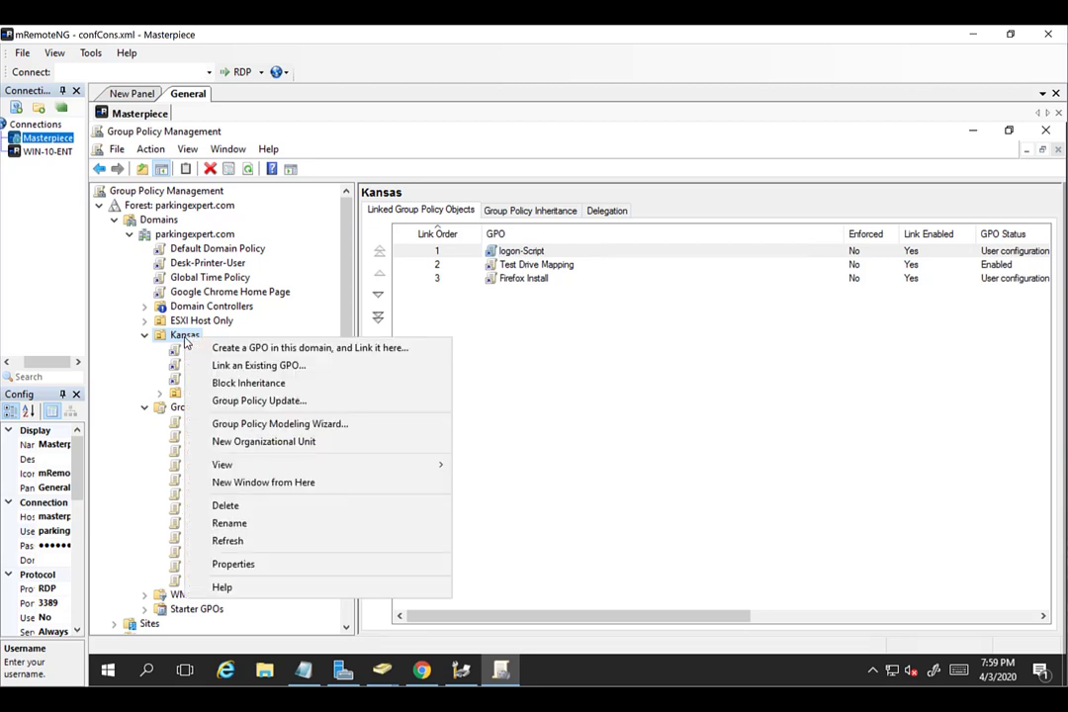
Link the existing Desk-Printer-User GPO to Kansas and view the new link's scope.
right_click(182, 342)
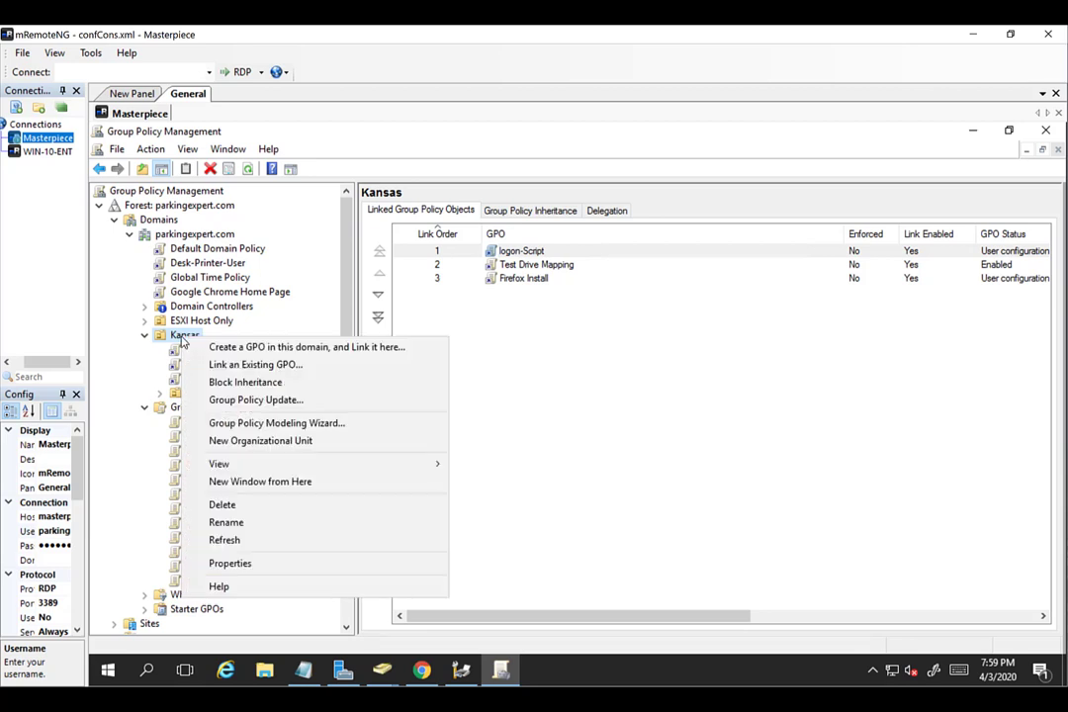
left_click(236, 367)
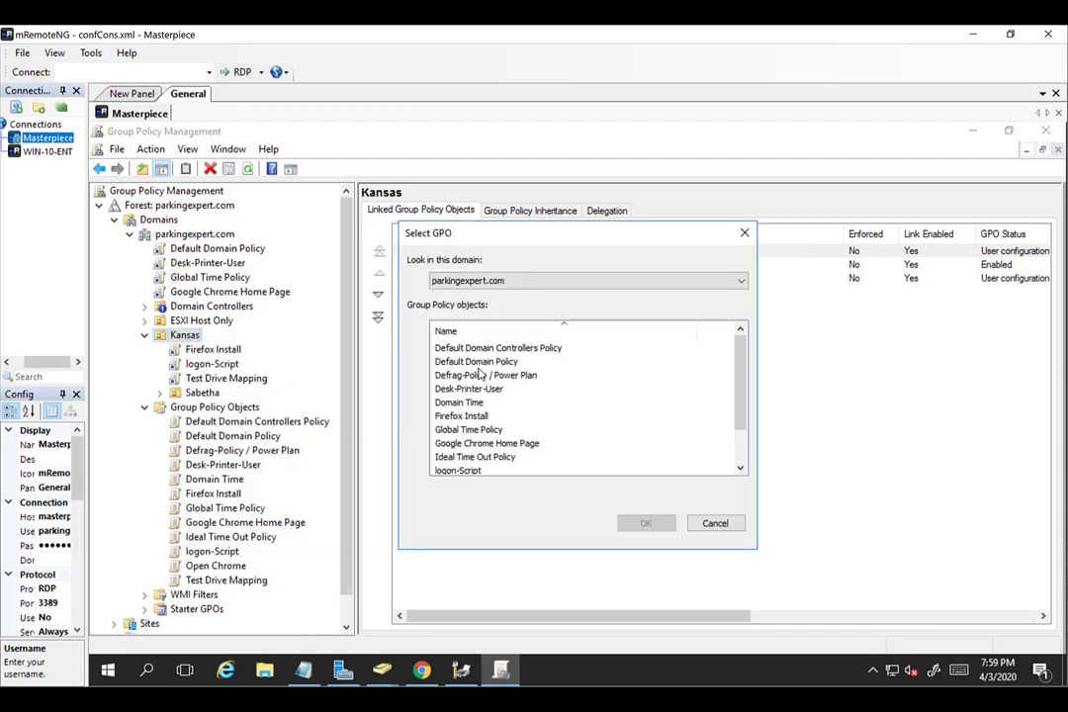
scroll(500, 462, "down", 1)
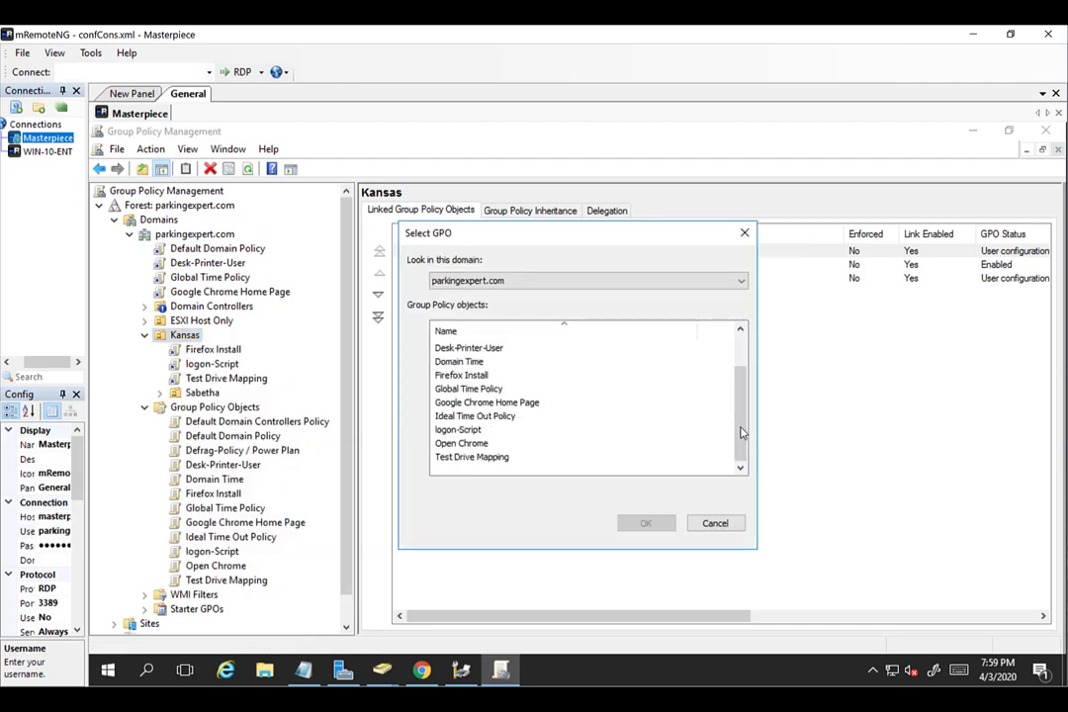
mouse_move(745, 429)
left_mouse_down()
mouse_move(740, 445)
mouse_move(740, 362)
mouse_move(740, 450)
left_mouse_up()
left_click(467, 348)
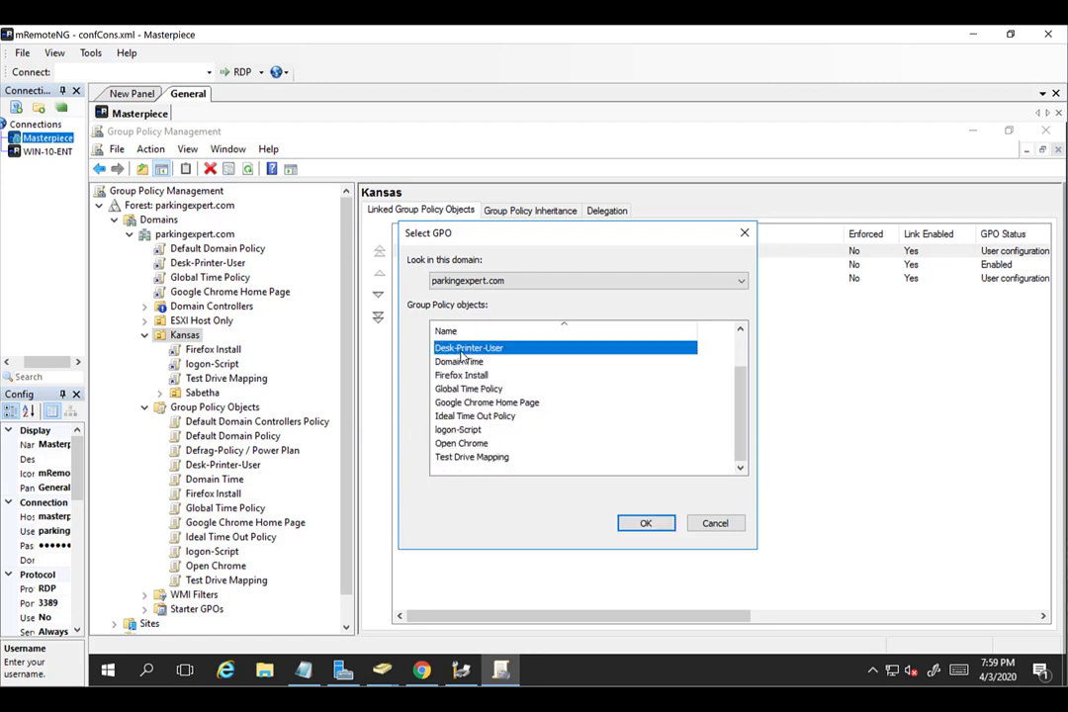
left_click(644, 526)
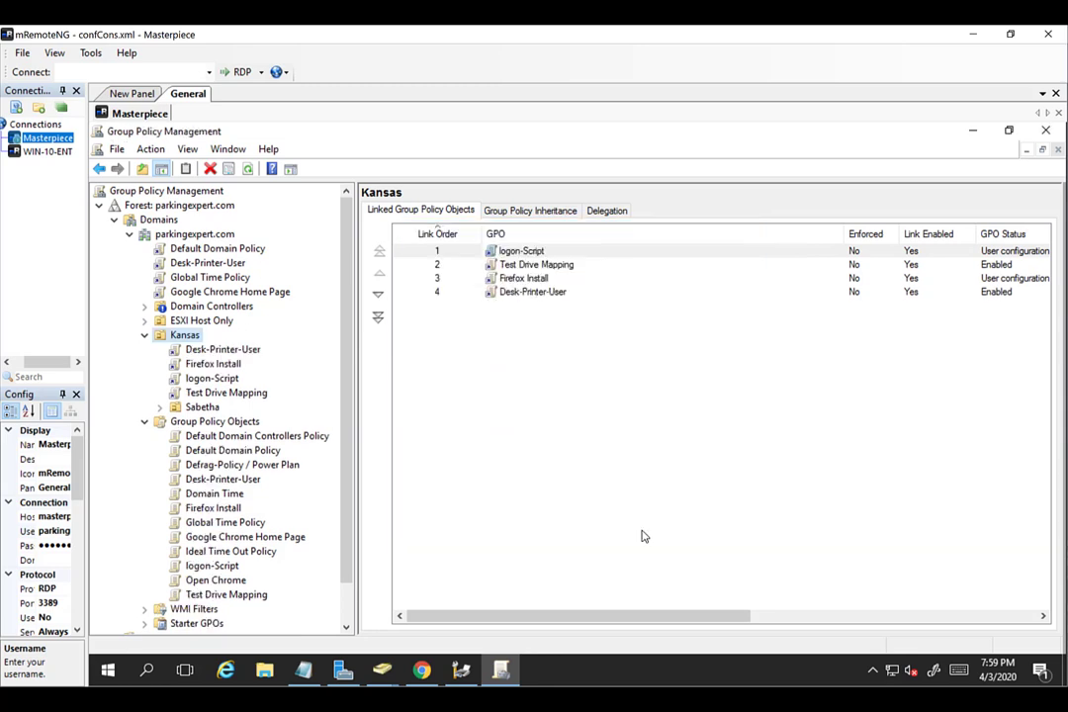
left_click(210, 351)
left_click(708, 428)
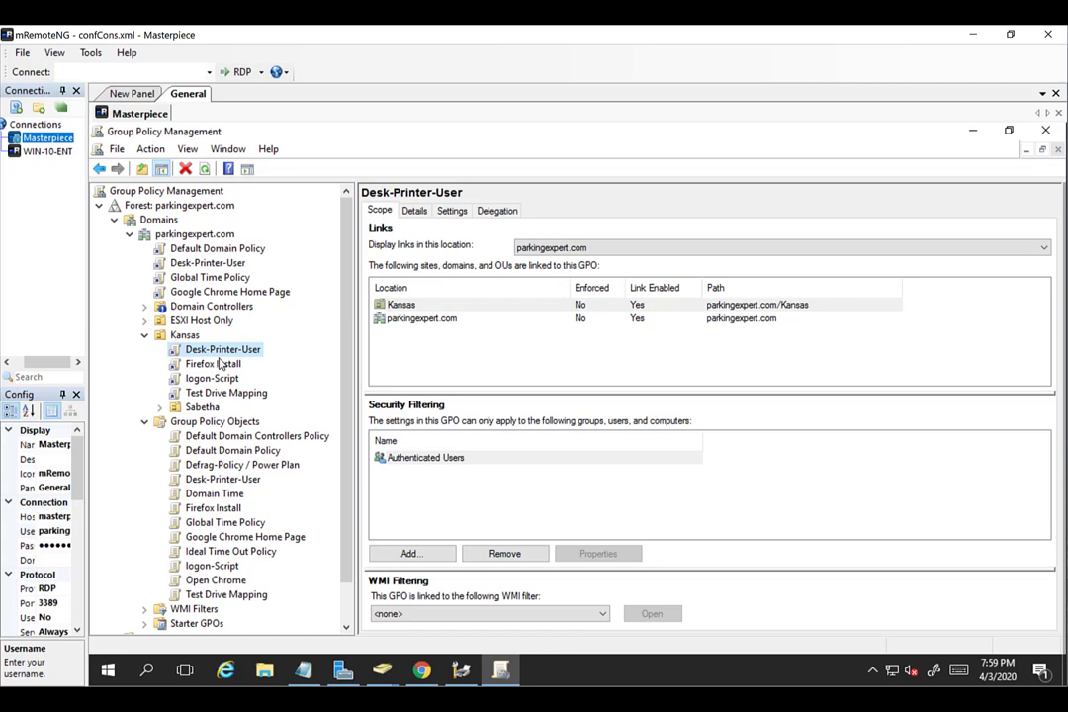
Delete the Desk-Printer-User link at the parkingexpert.com domain root, keeping the policy itself.
left_click(205, 264)
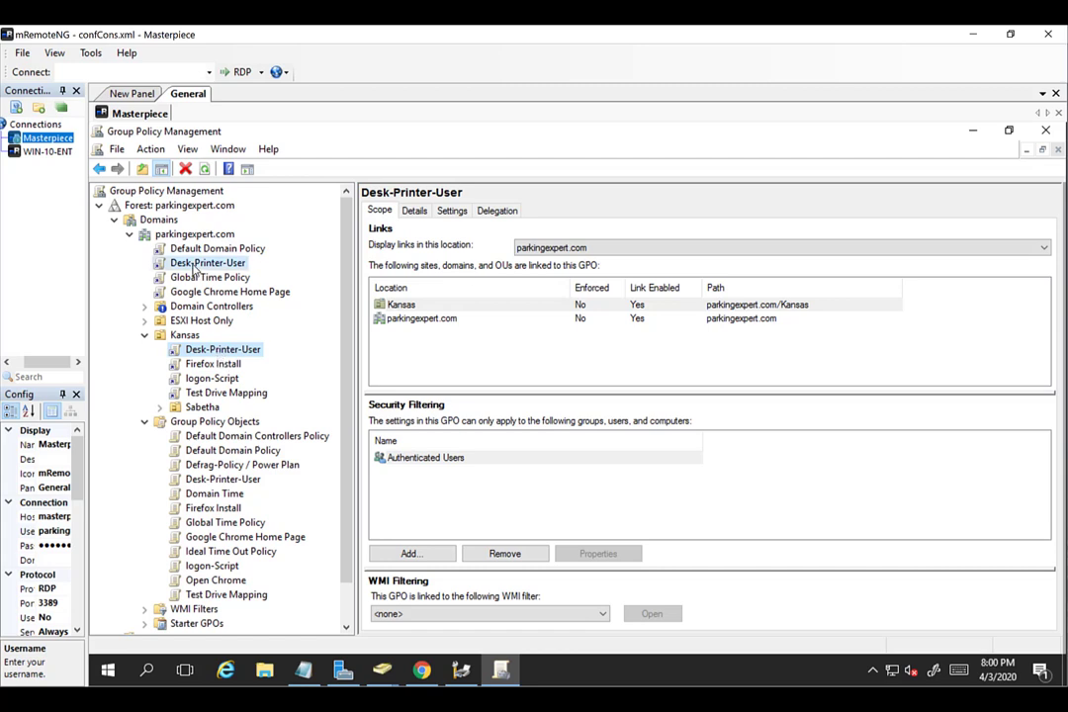
left_click(692, 426)
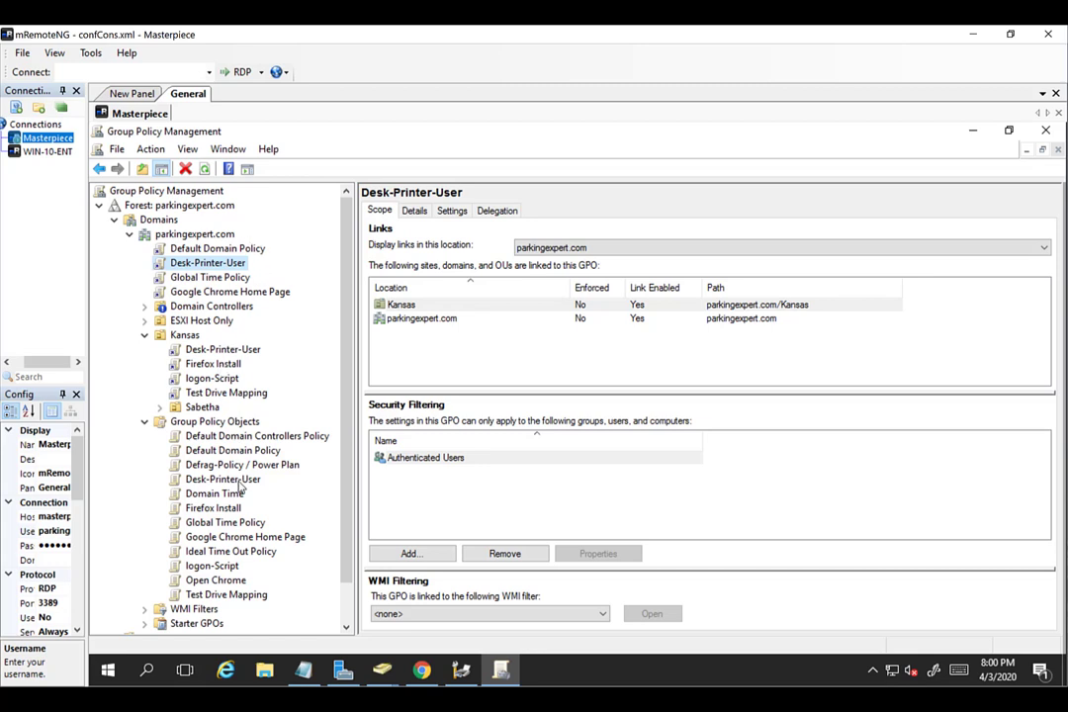
right_click(197, 270)
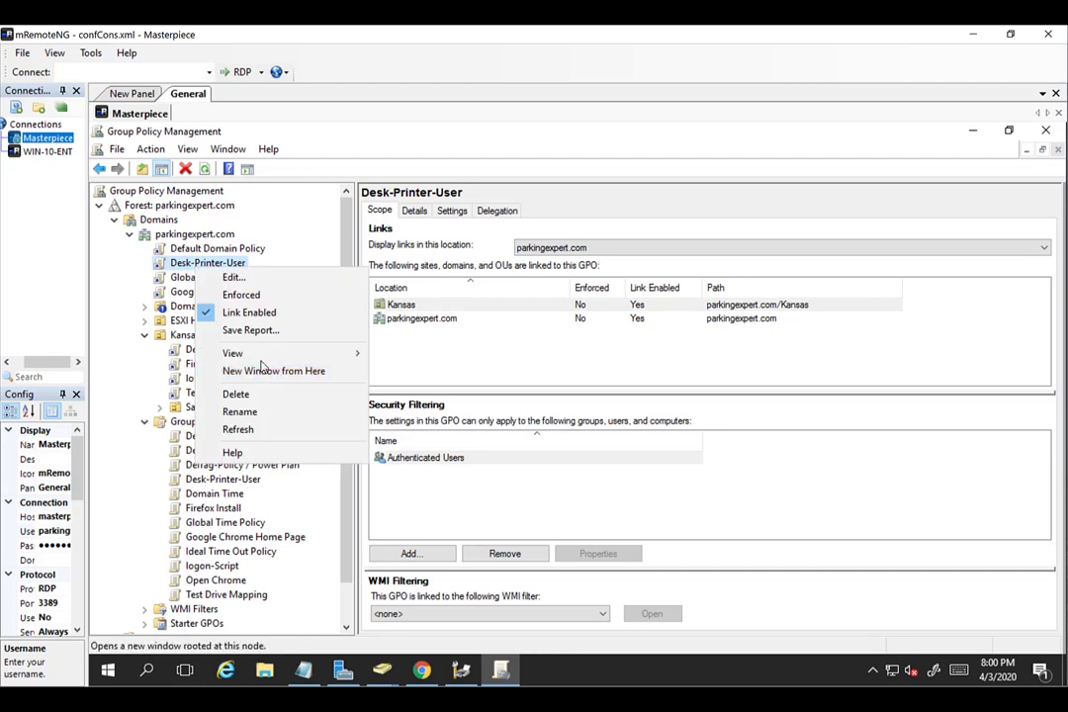
left_click(238, 394)
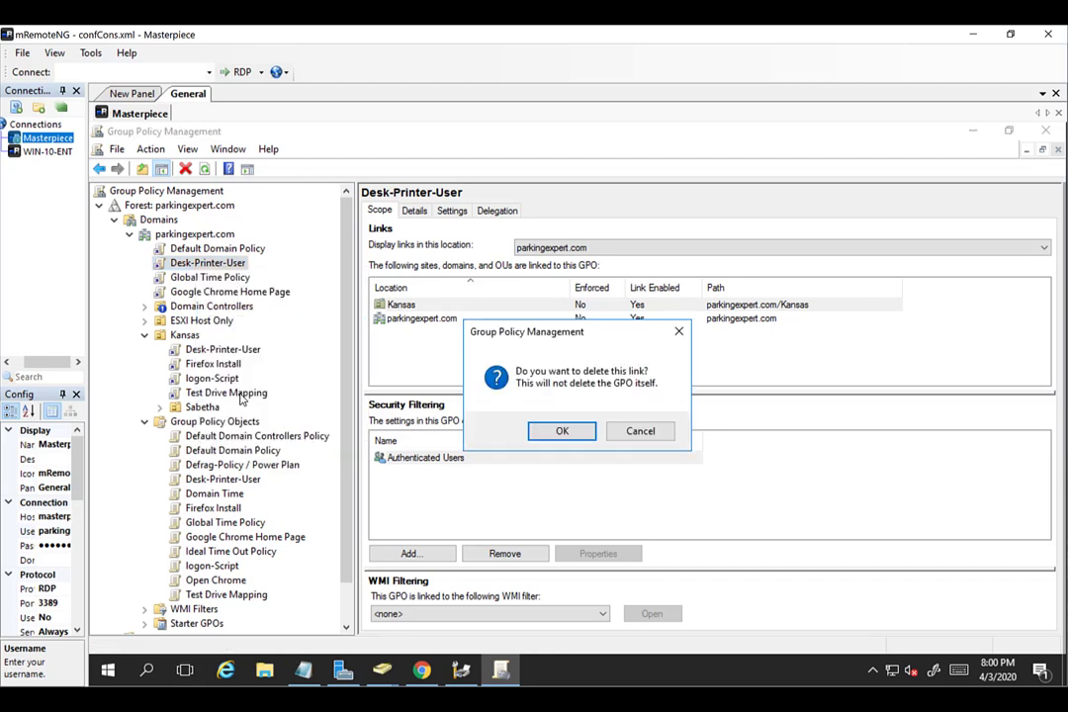
left_click(562, 431)
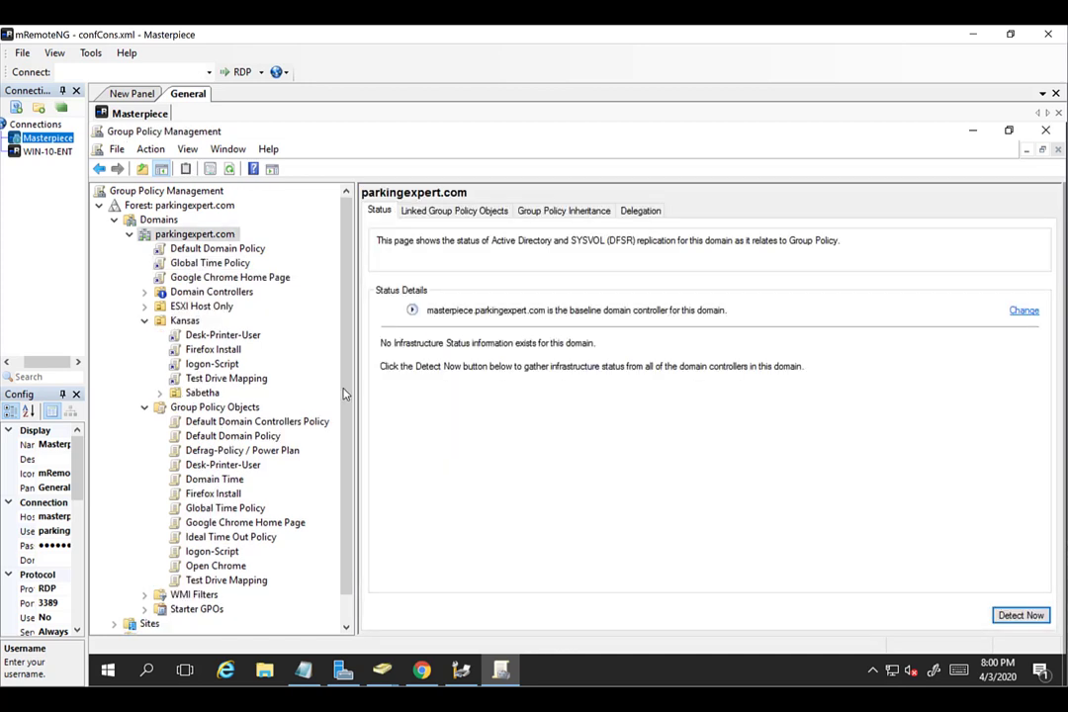
Review the Kansas OU's linked GPOs, now including Desk-Printer-User.
left_click(188, 335)
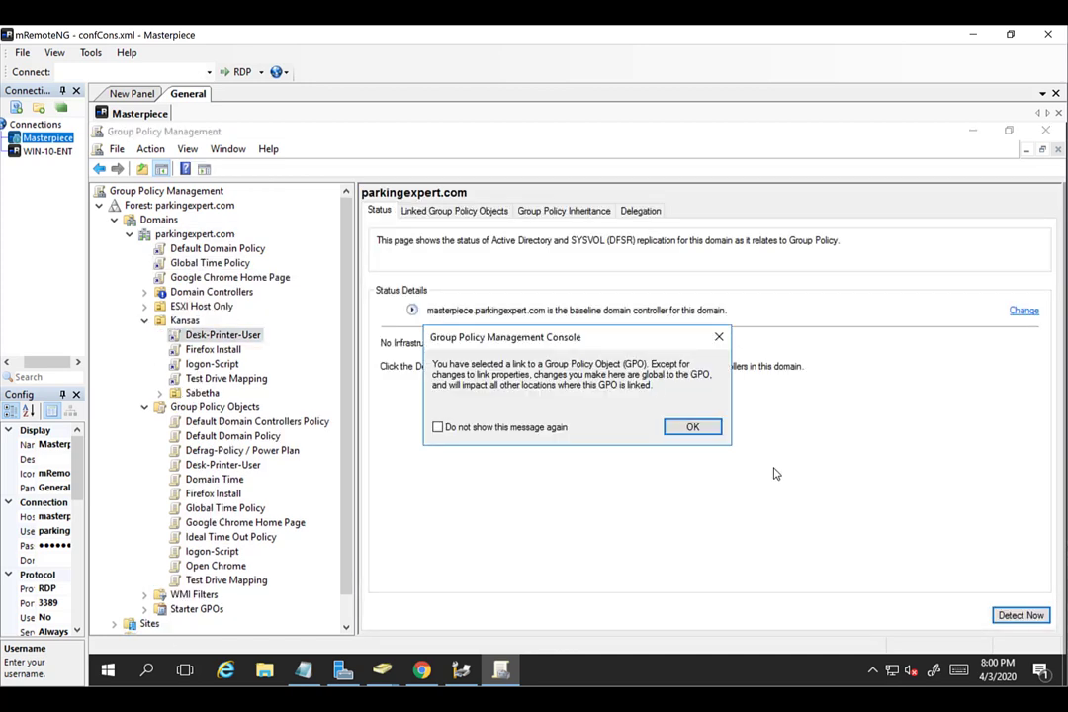
left_click(693, 429)
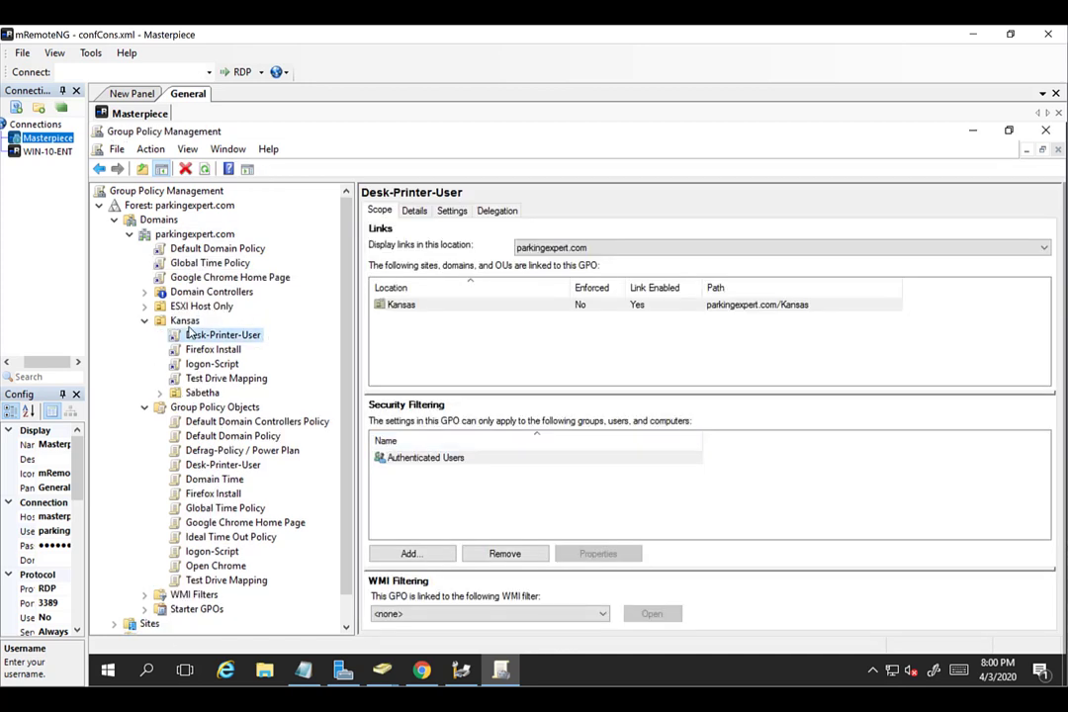
left_click(187, 325)
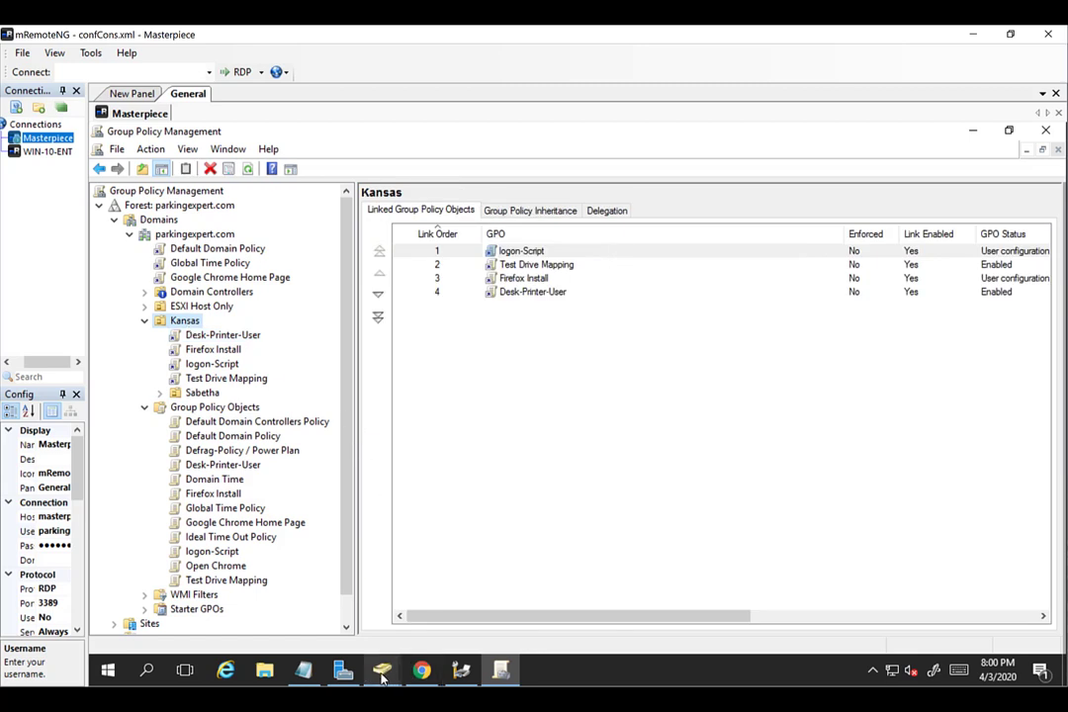
Show Sabetha under Kansas in Active Directory Users and Computers, listing REMOTE-ACCESS, SITTINGRM and WIN-10-ENT.
mouse_move(383, 678)
left_click(308, 627)
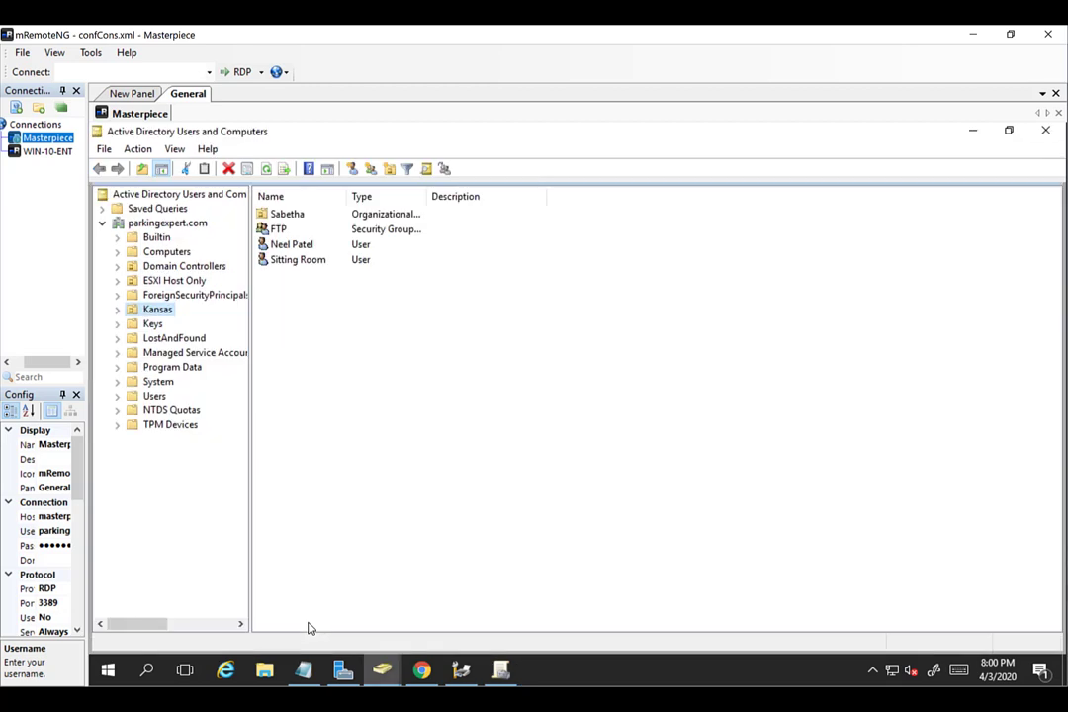
left_click(117, 309)
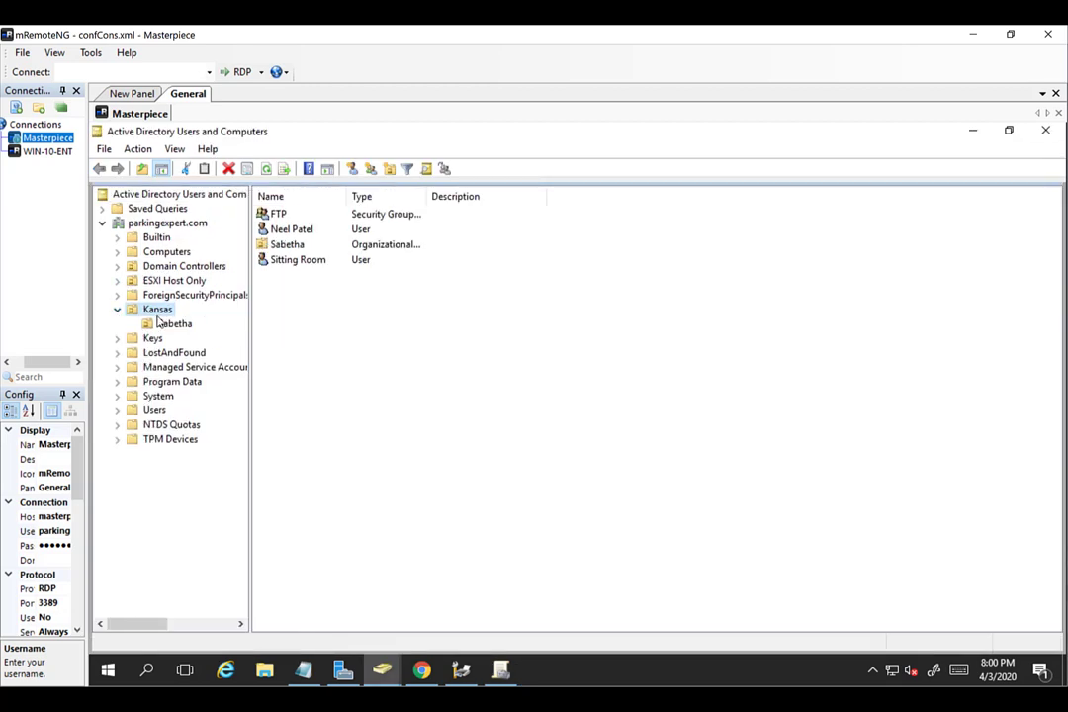
left_click(272, 234)
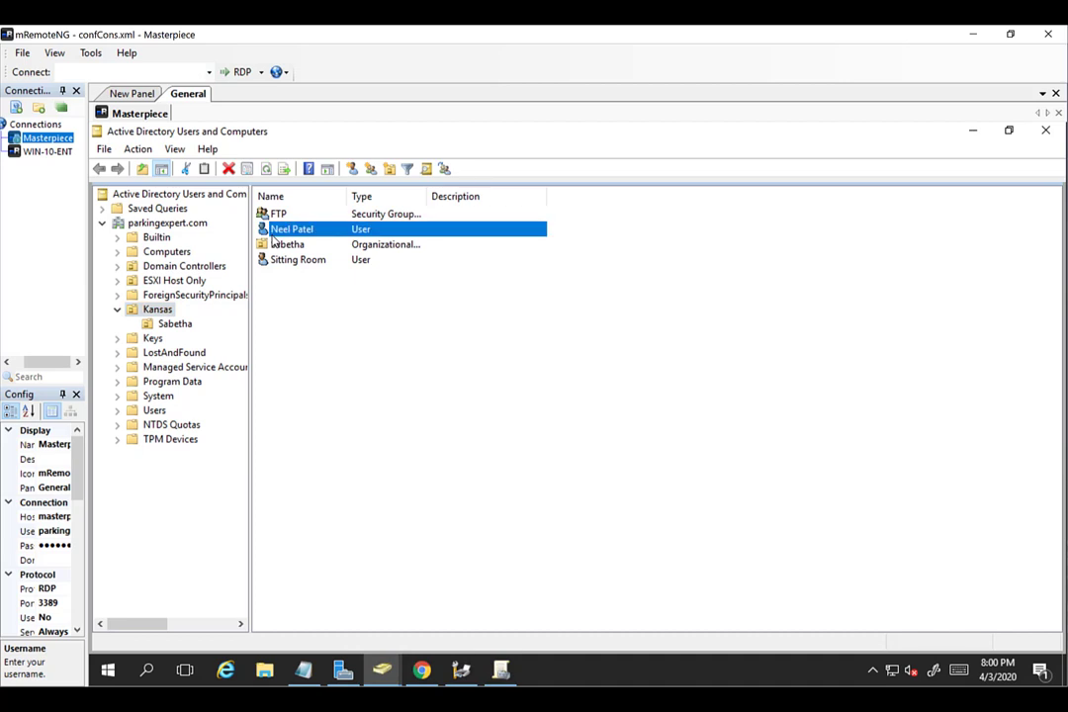
left_click(180, 325)
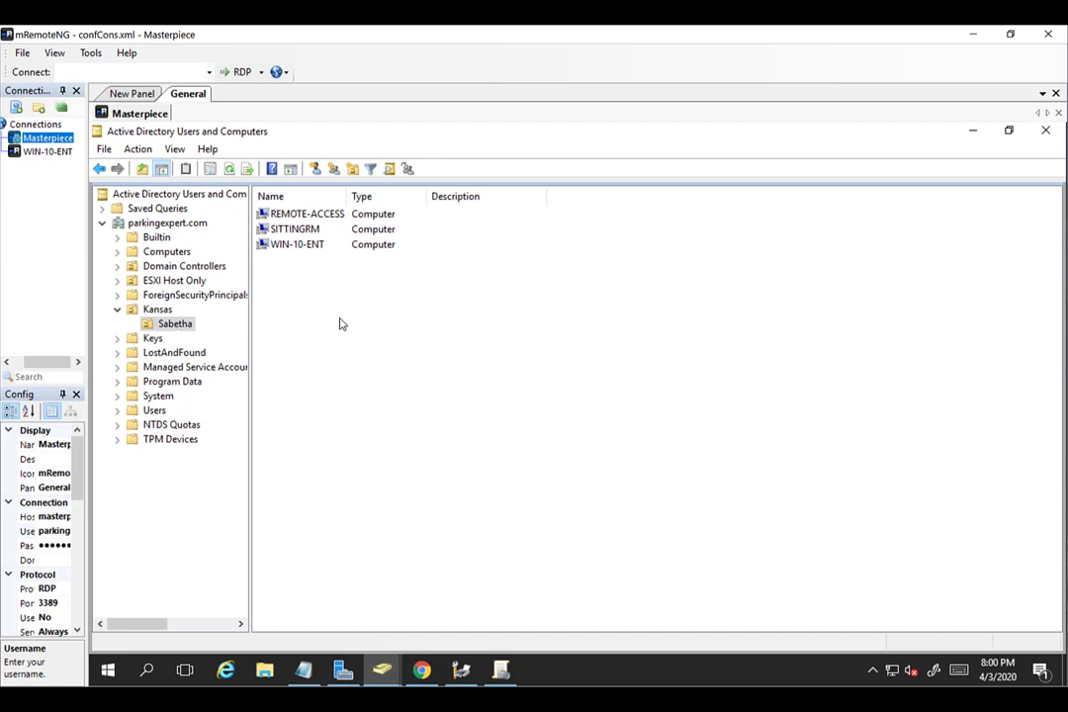
left_click(157, 310)
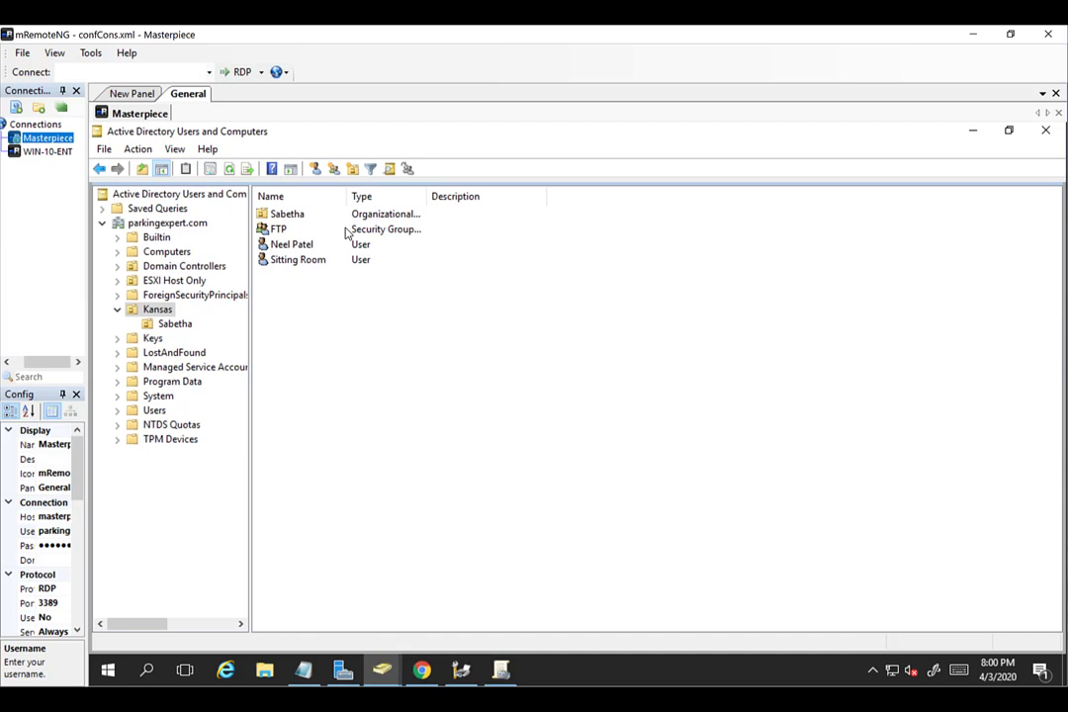
left_click(182, 327)
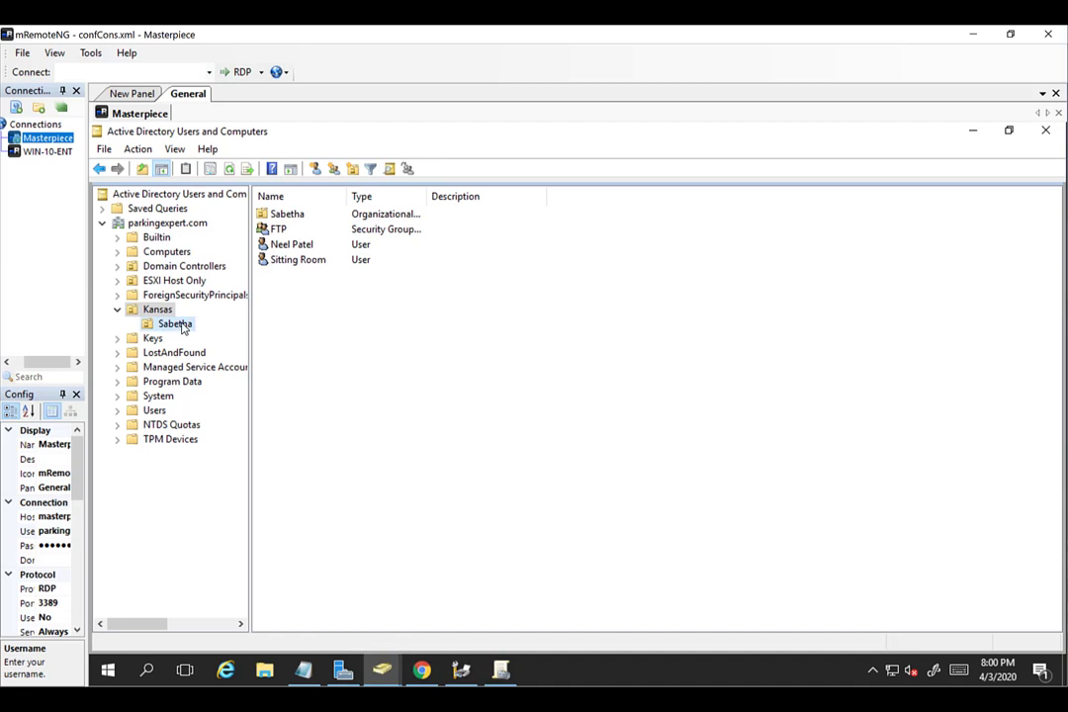
left_click(30, 152)
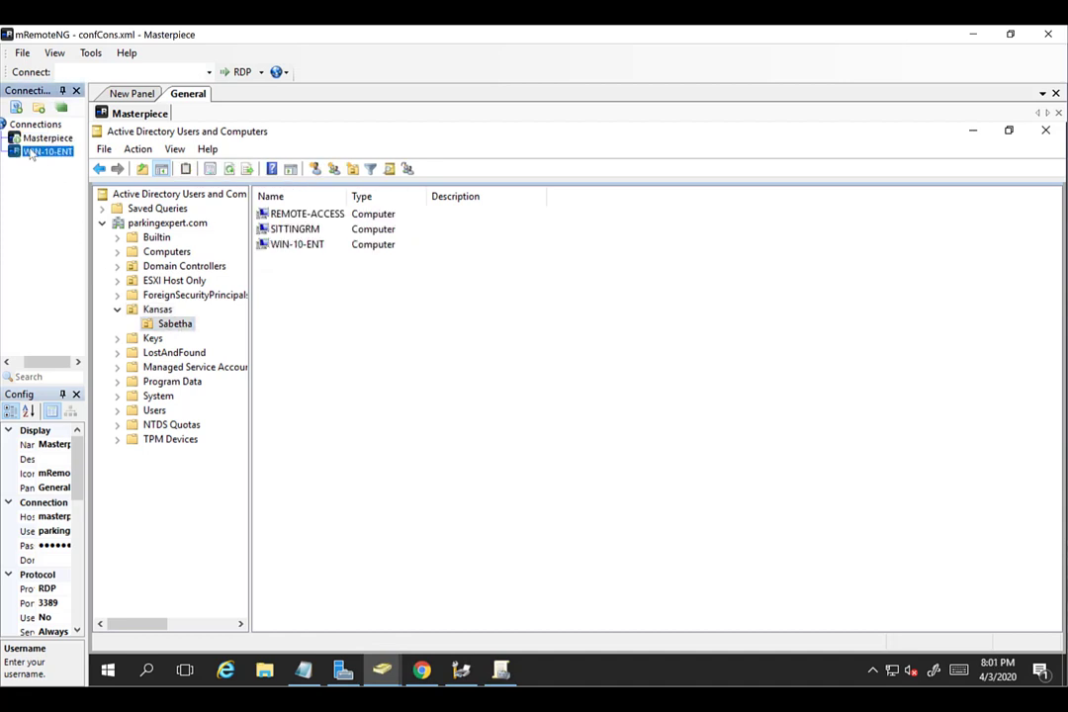
Connect to WIN-10-ENT and confirm Desk-Printer on masterpiece in Devices and Printers, then close it.
double_click(31, 152)
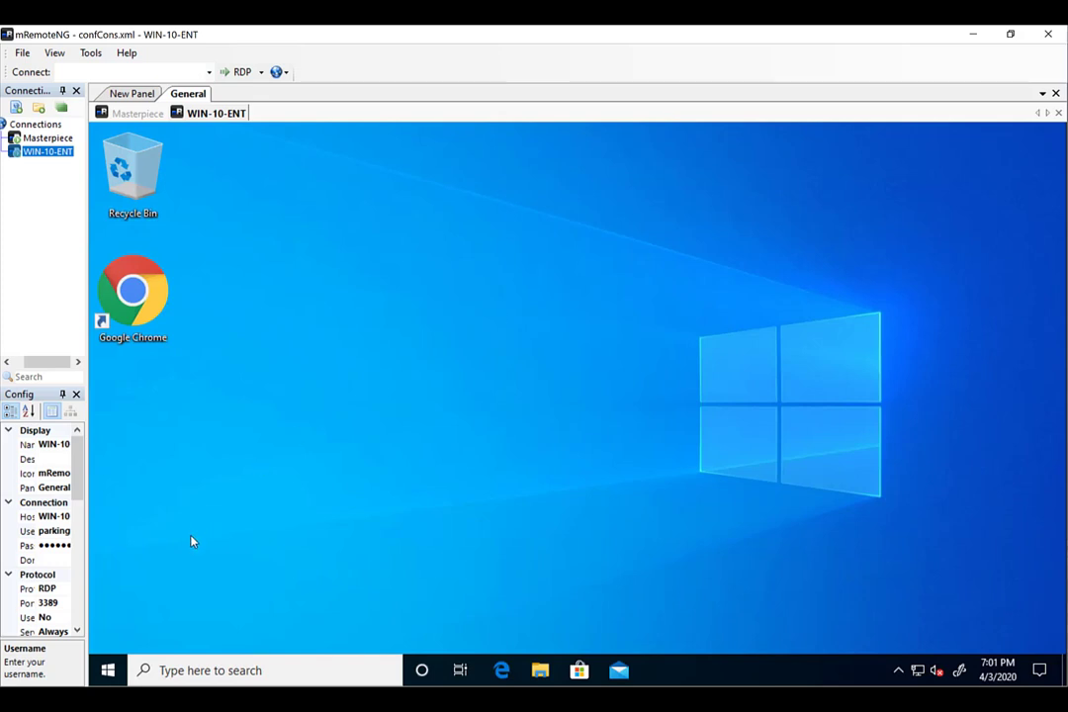
left_click(113, 670)
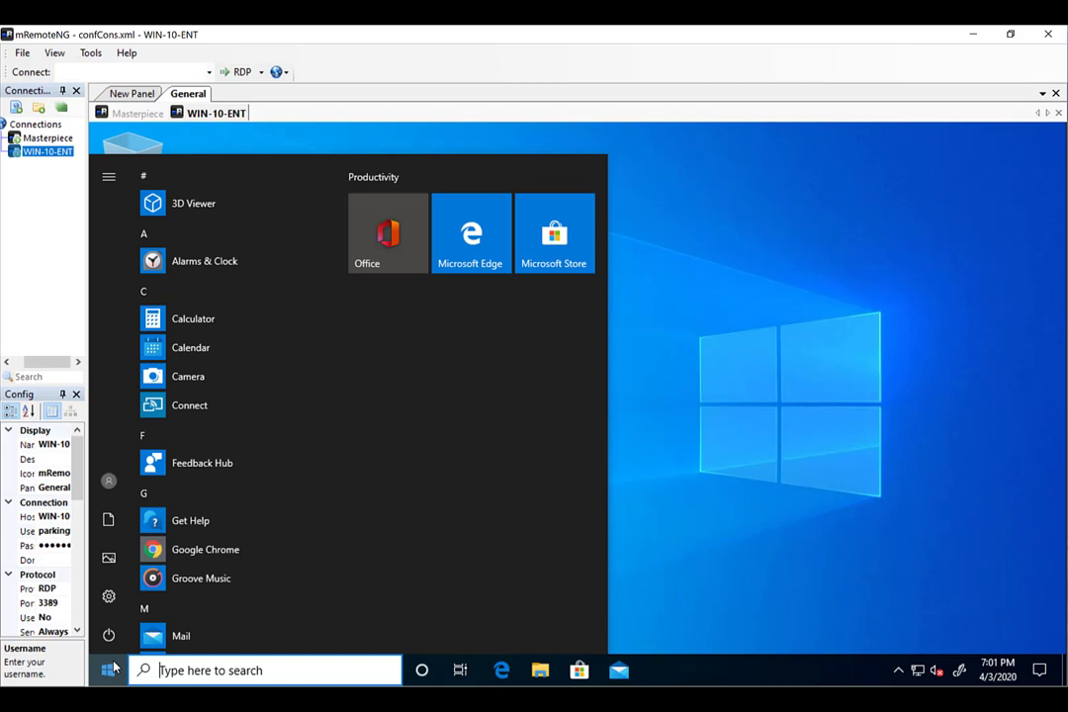
type("contro")
key("Return")
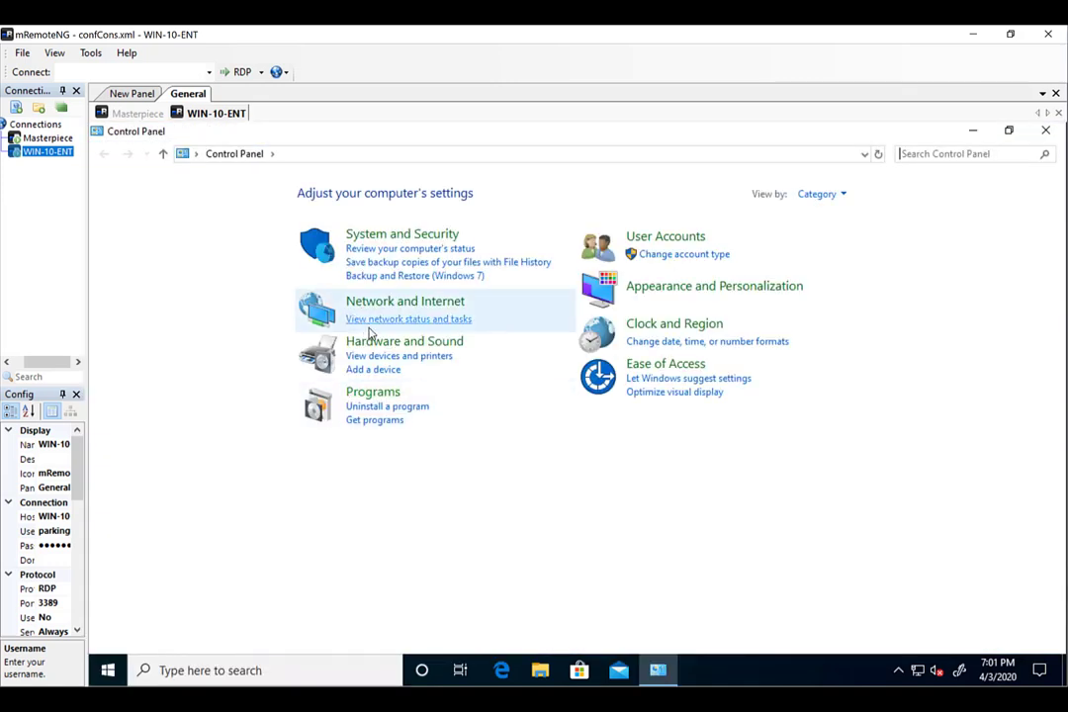
left_click(370, 341)
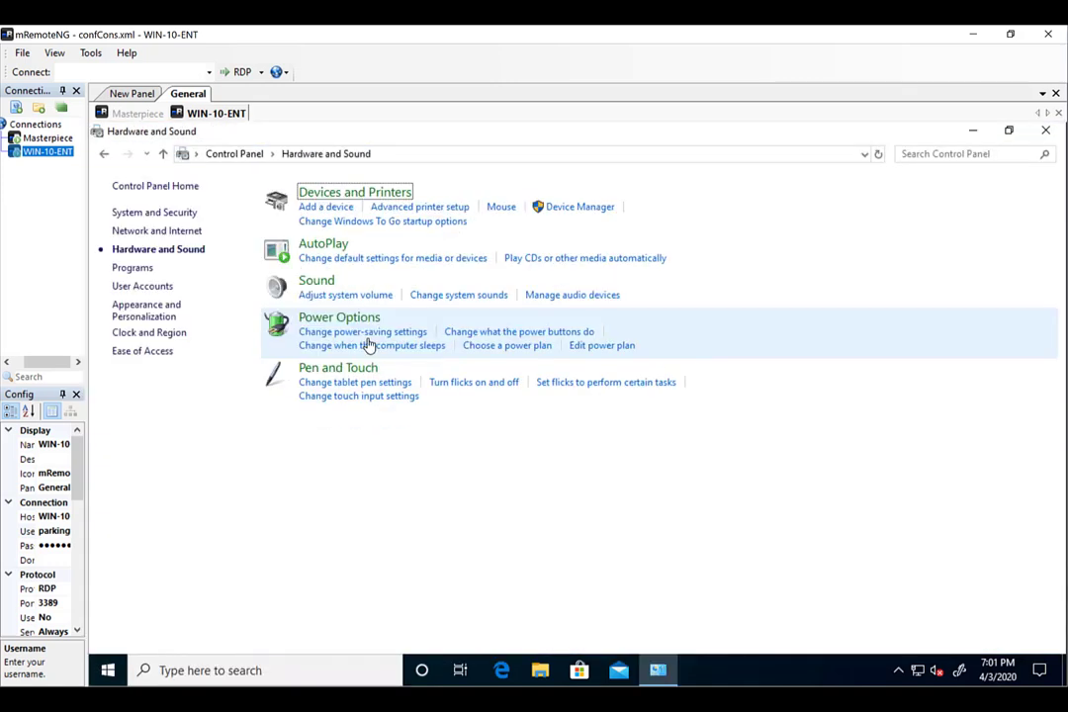
left_click(336, 192)
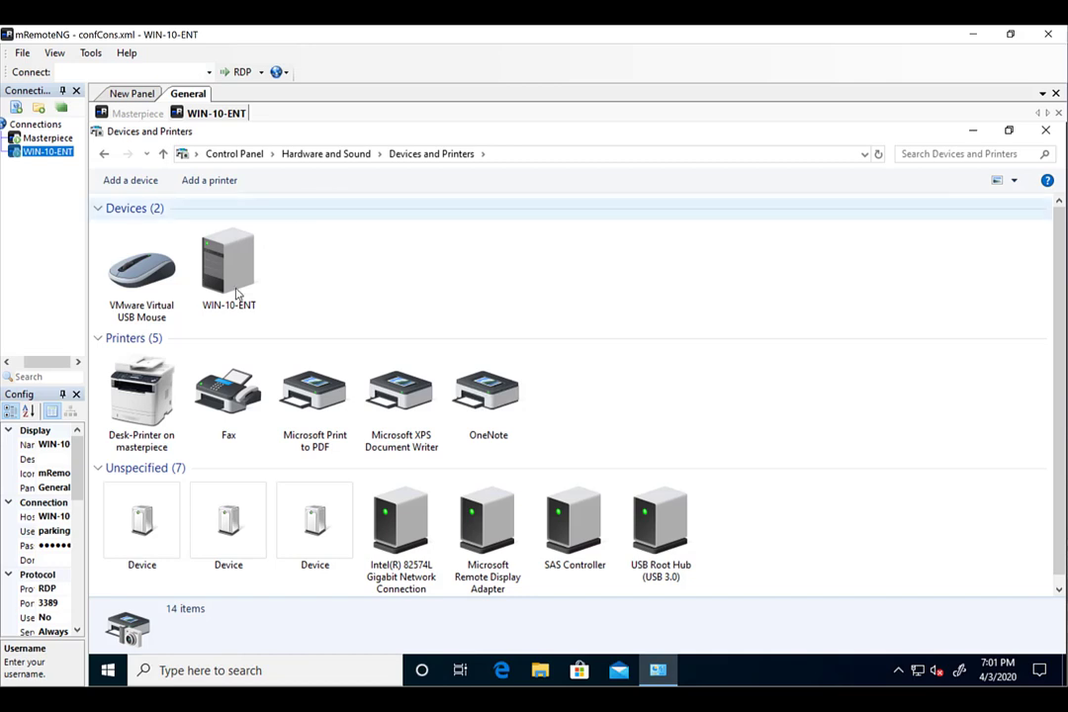
left_click(157, 374)
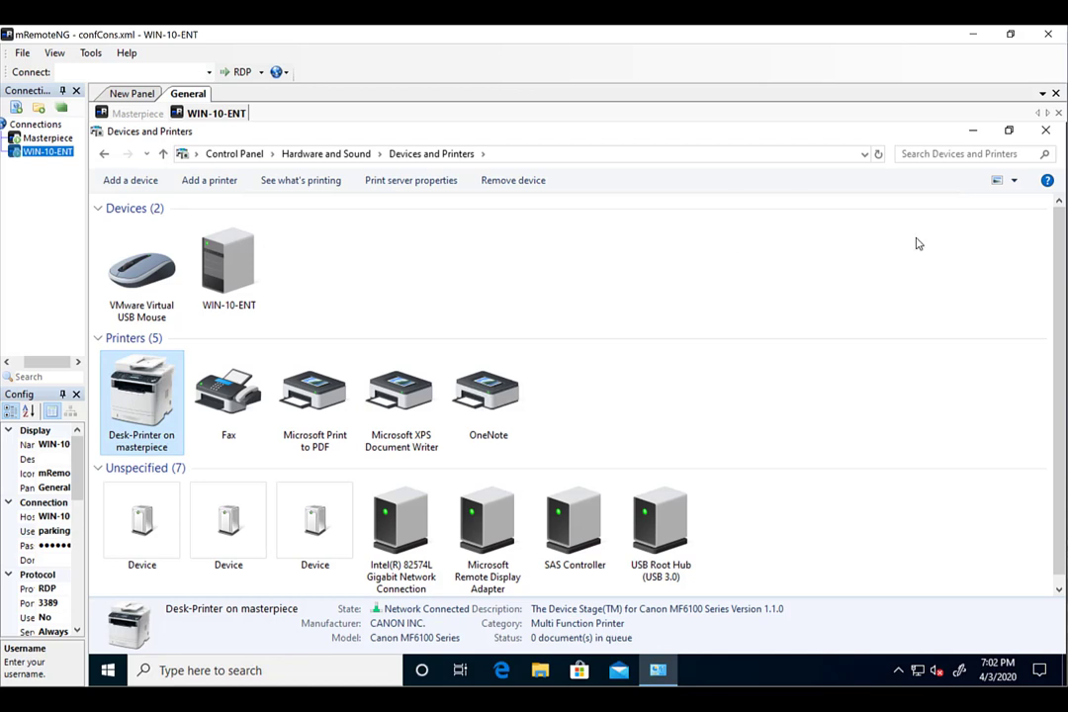
left_click(1045, 130)
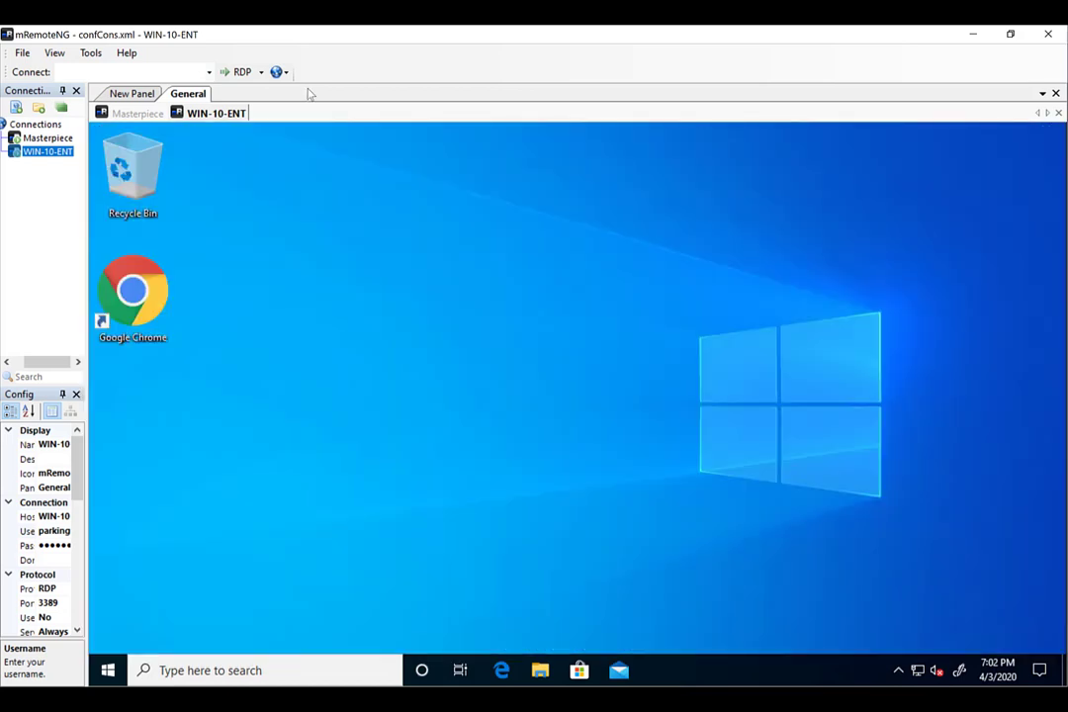
On Masterpiece, check Desk-Printer-User's Authenticated Users filter under Kansas, then bring up Print Management.
left_click(49, 138)
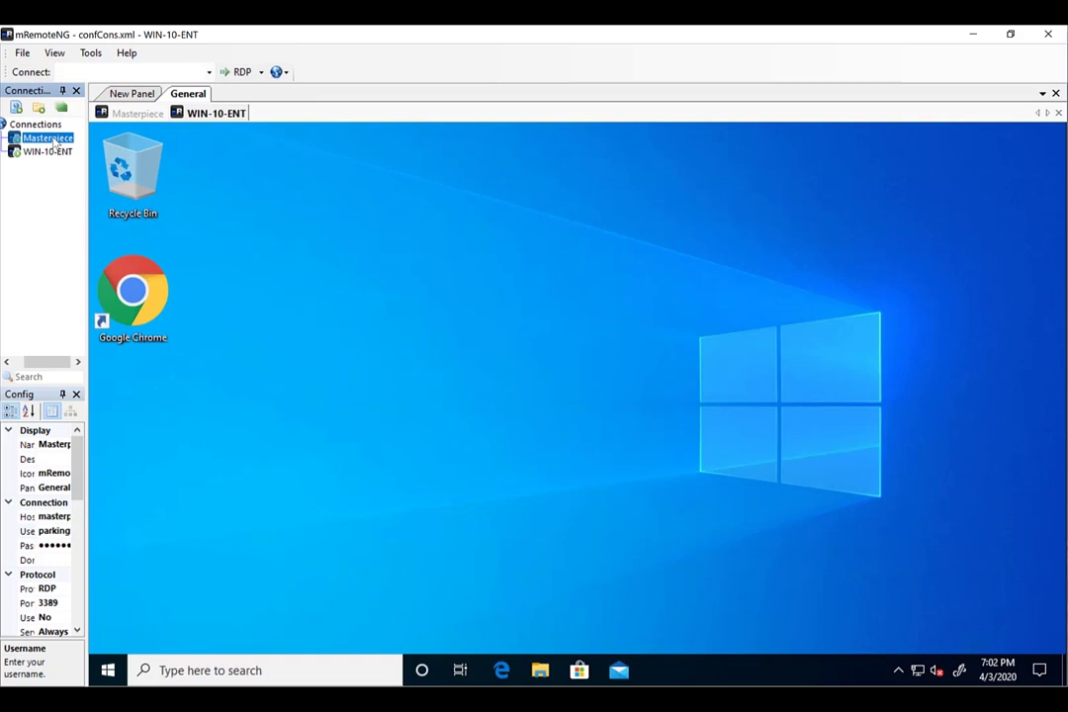
left_click(49, 139)
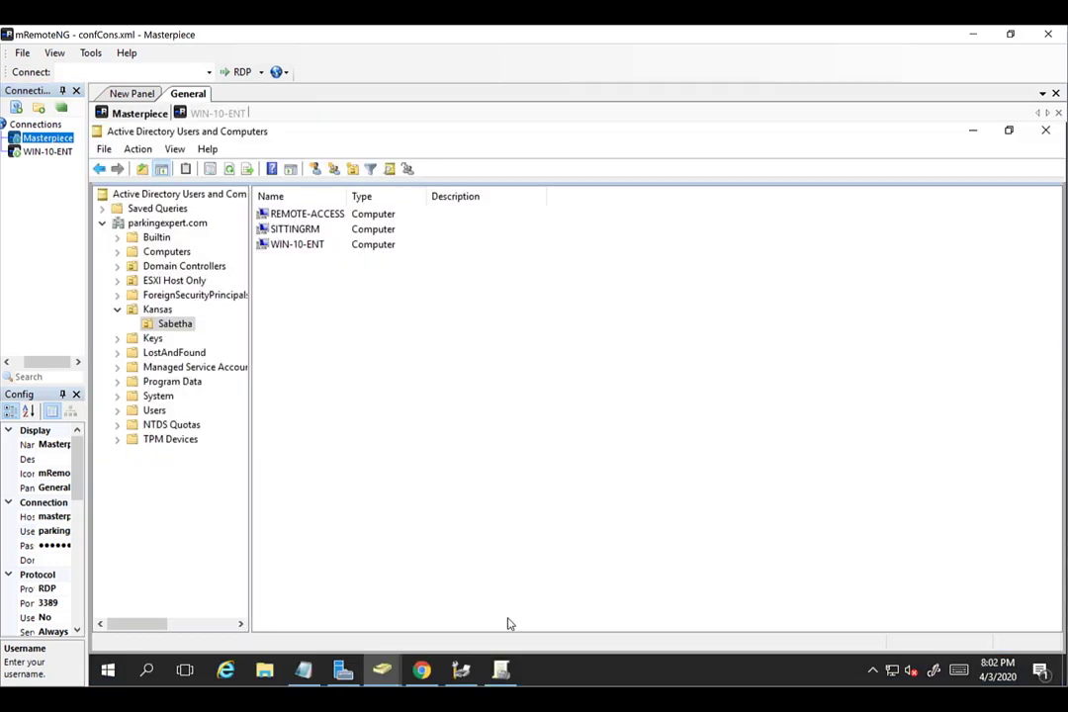
left_click(500, 673)
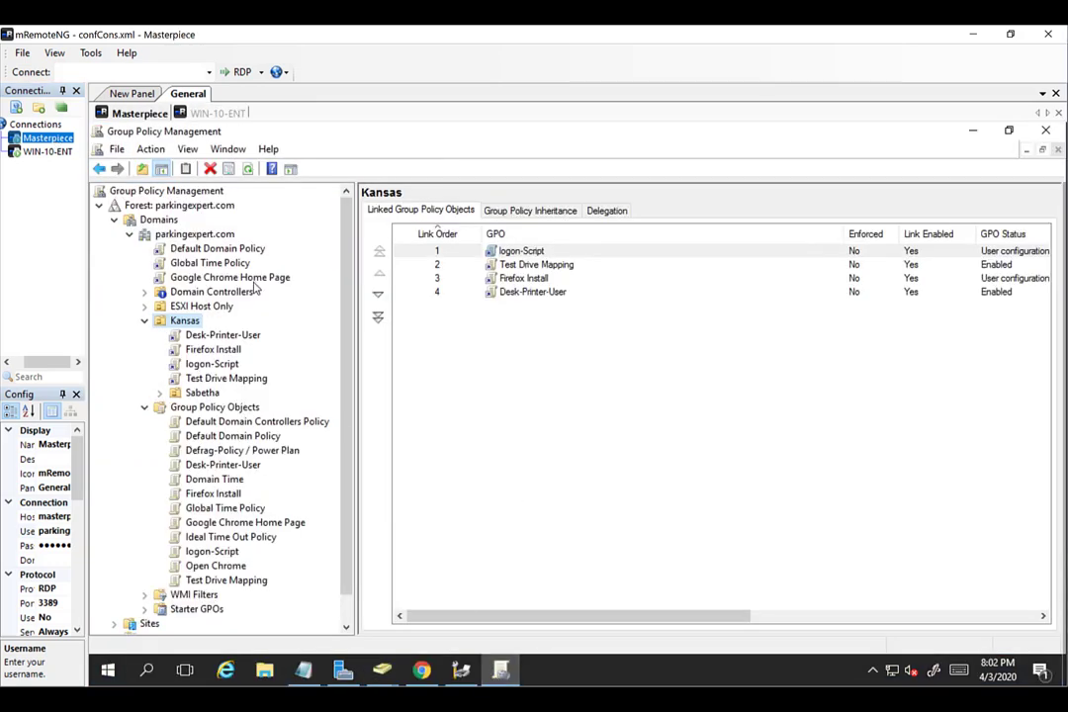
left_click(222, 335)
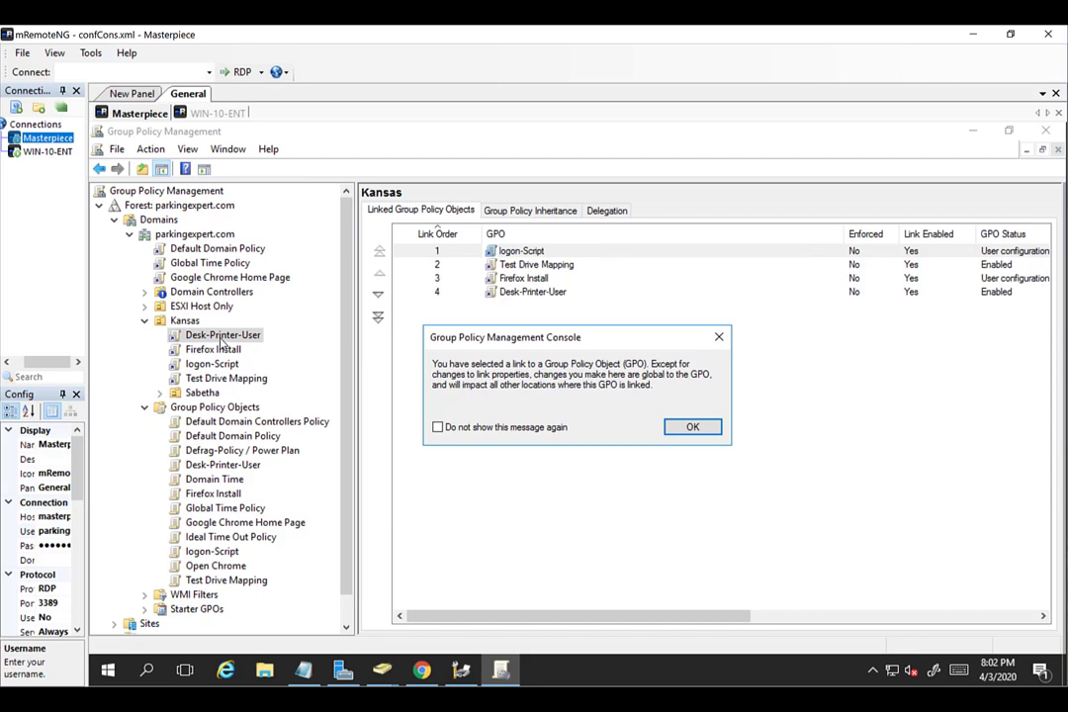
left_click(692, 427)
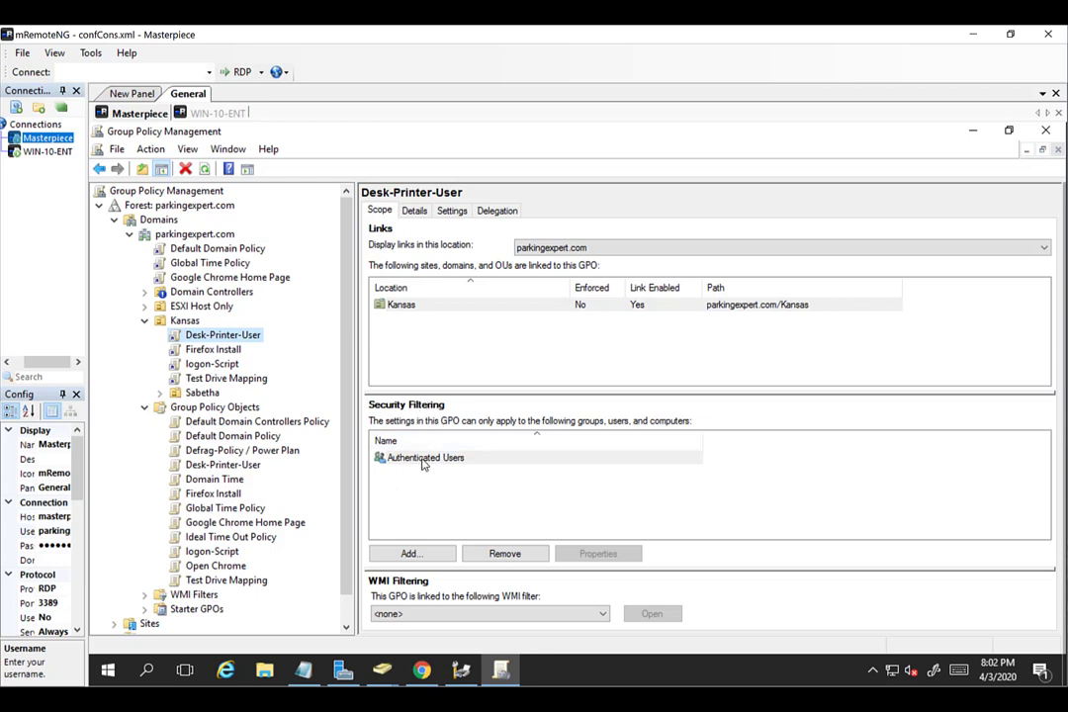
left_click(424, 463)
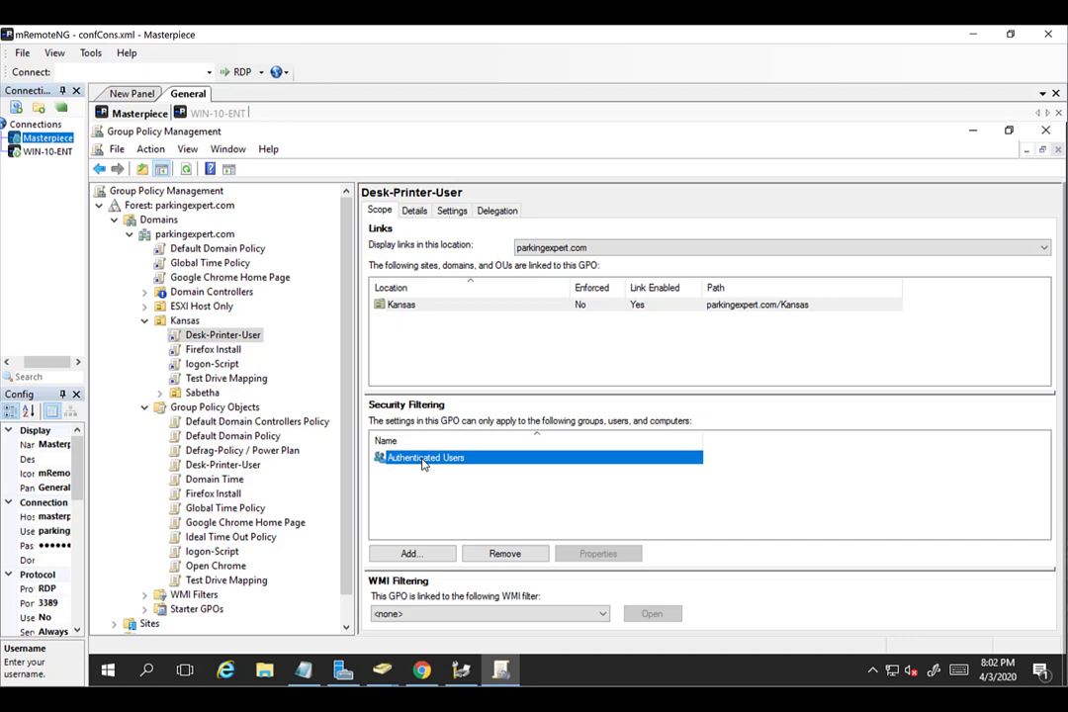
key("alt+Tab")
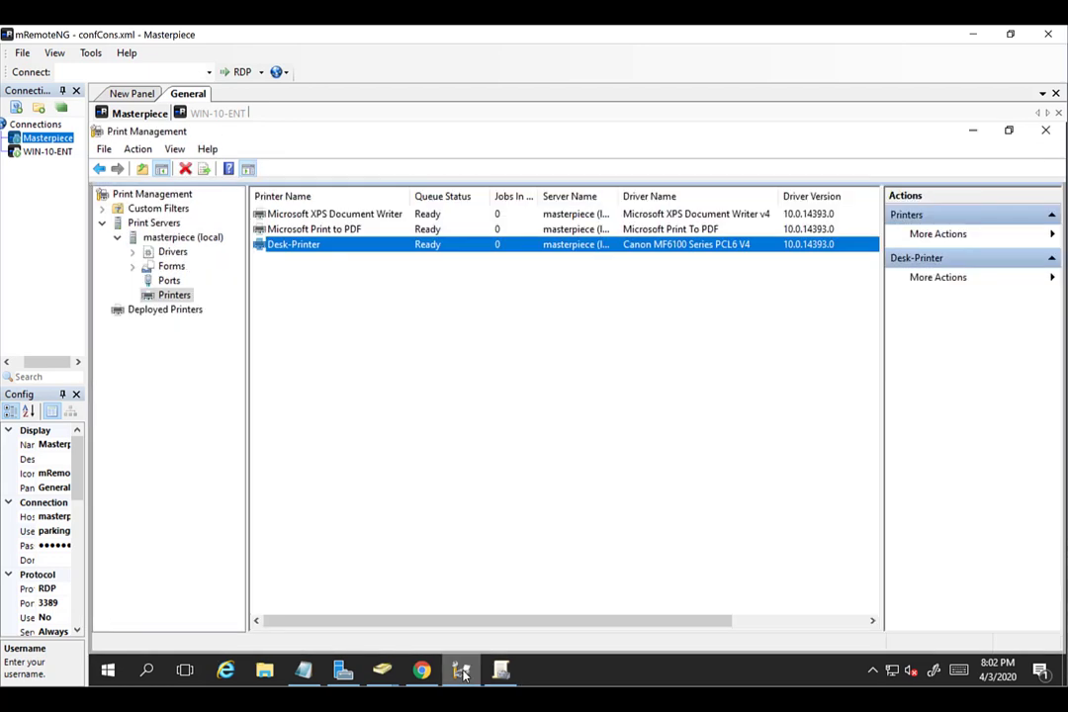
Remove Desk-Printer's per-user deployment through the Desk-Printer-User GPO and apply the change.
right_click(339, 256)
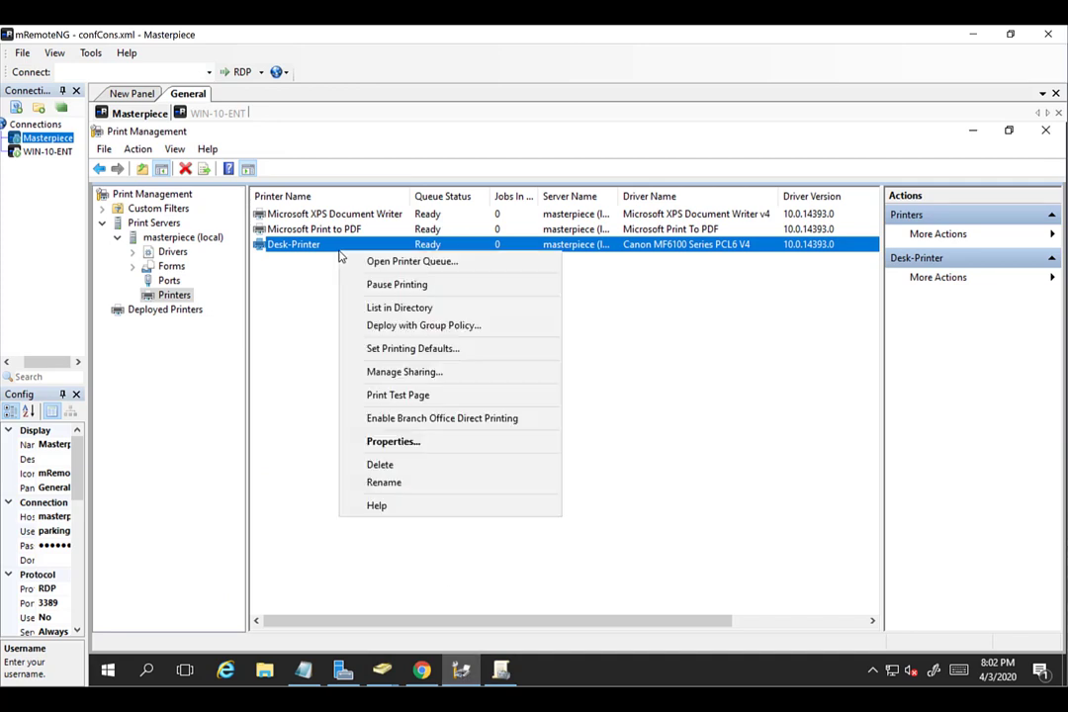
left_click(379, 329)
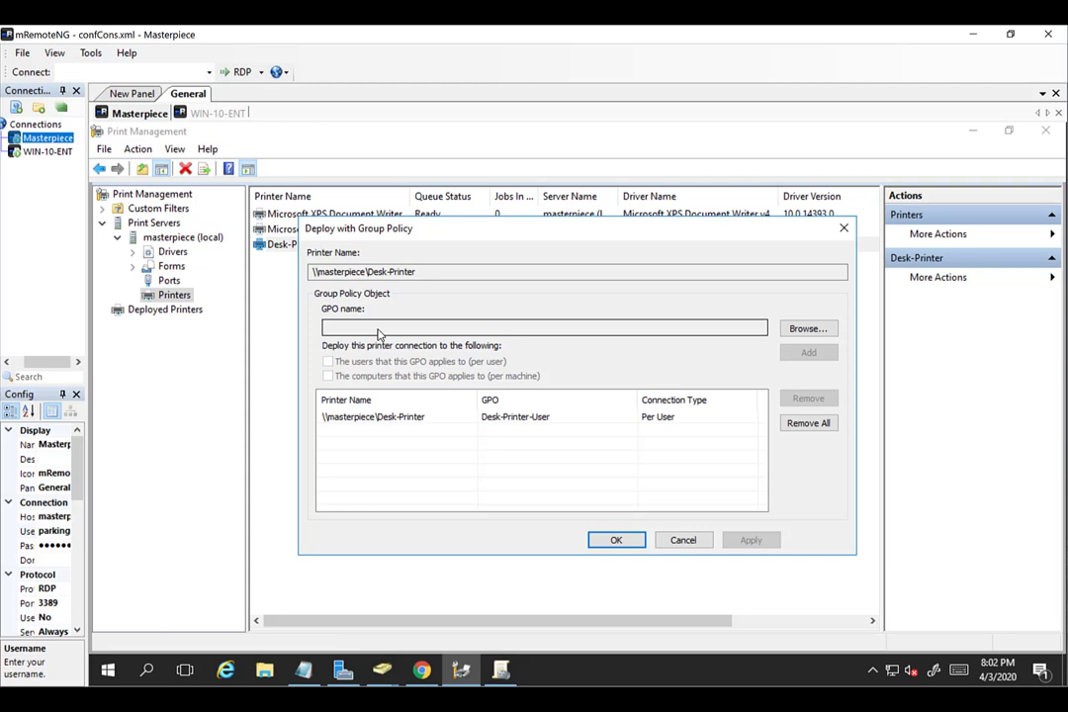
left_click(516, 423)
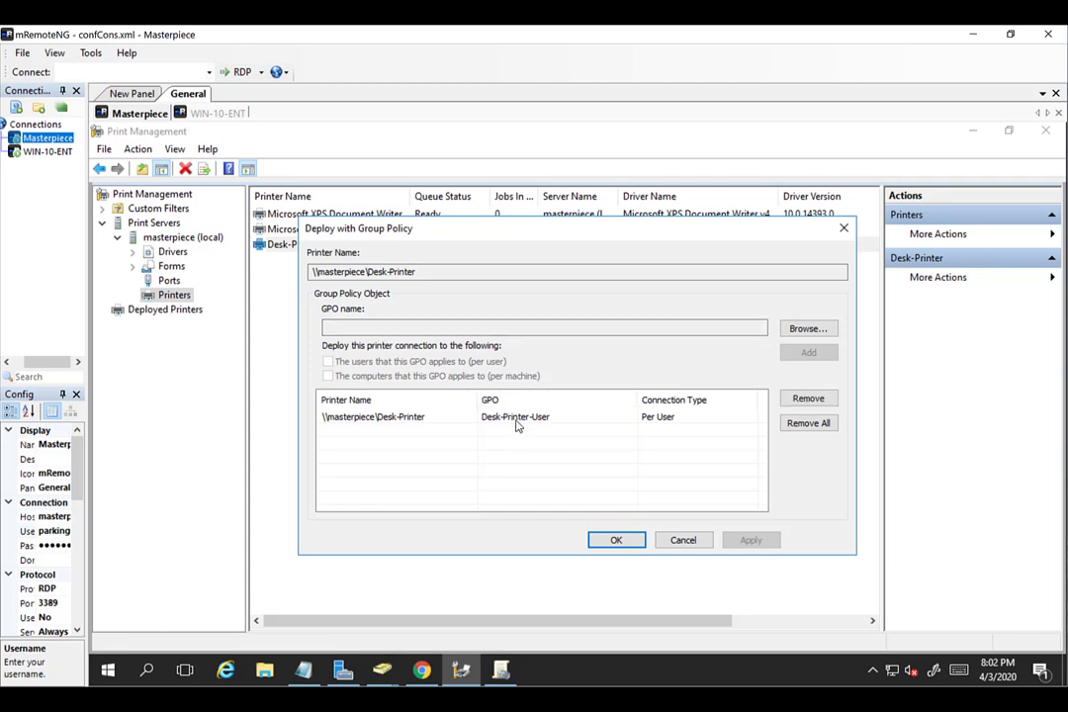
left_click(516, 423)
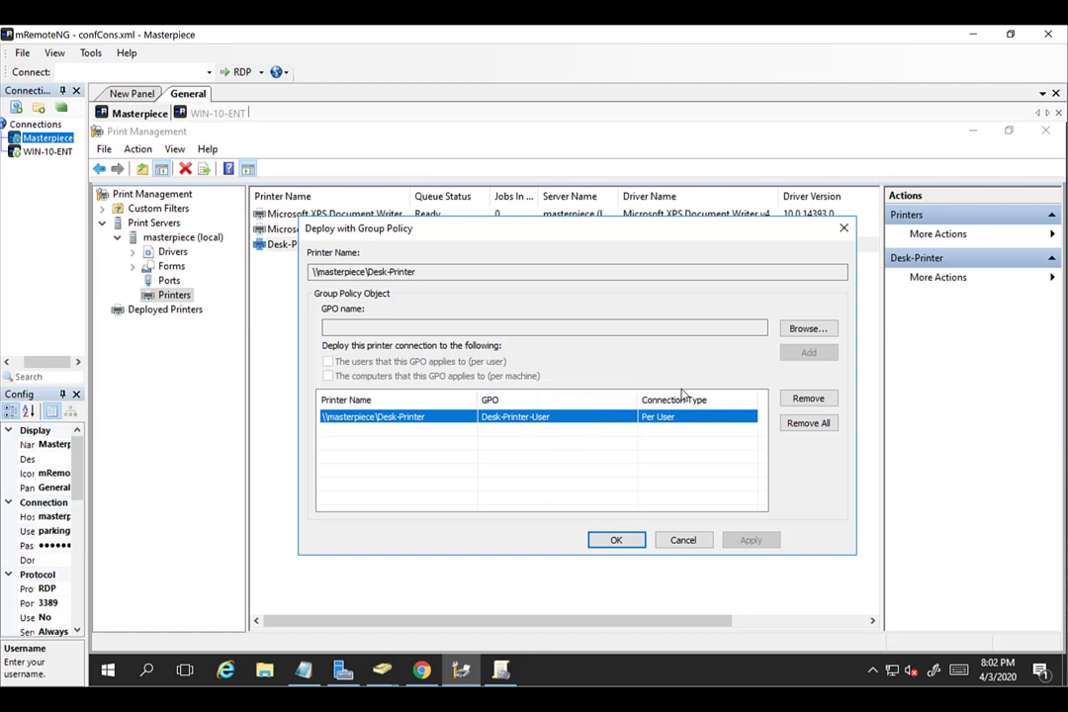
left_click(807, 400)
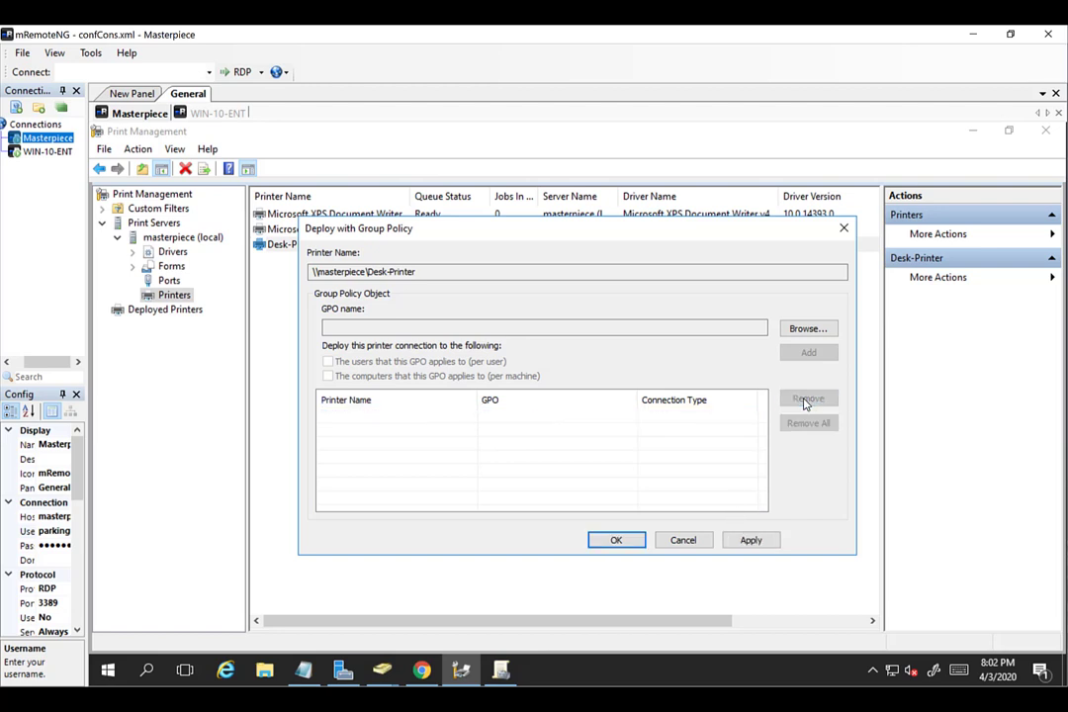
left_click(746, 549)
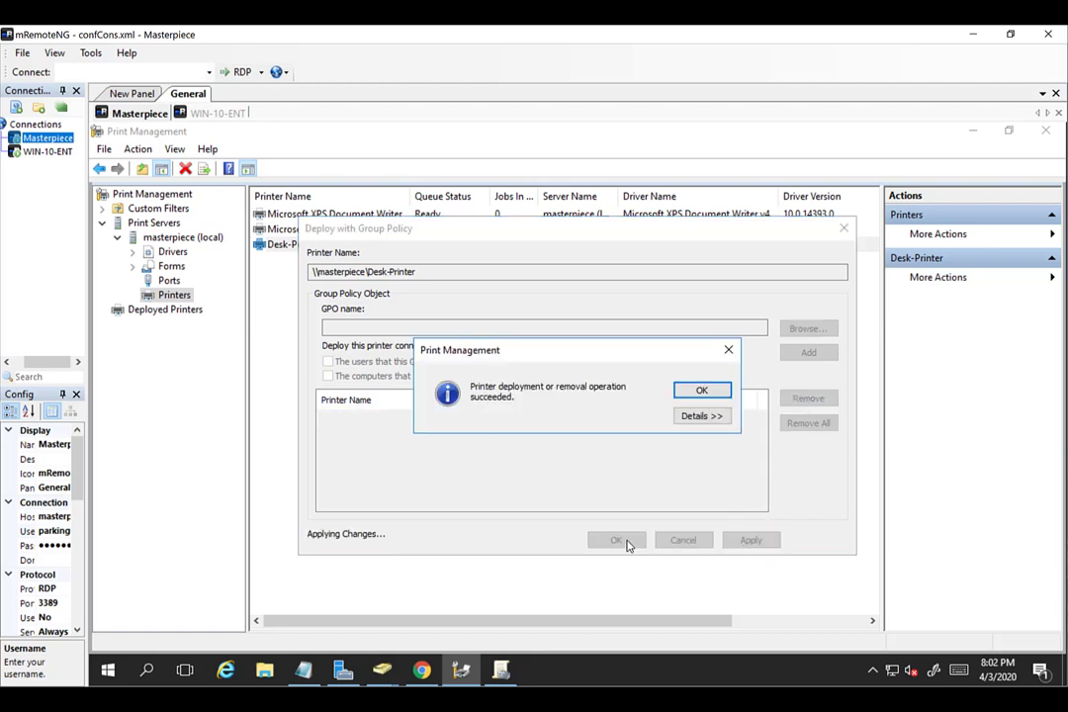
left_click(700, 389)
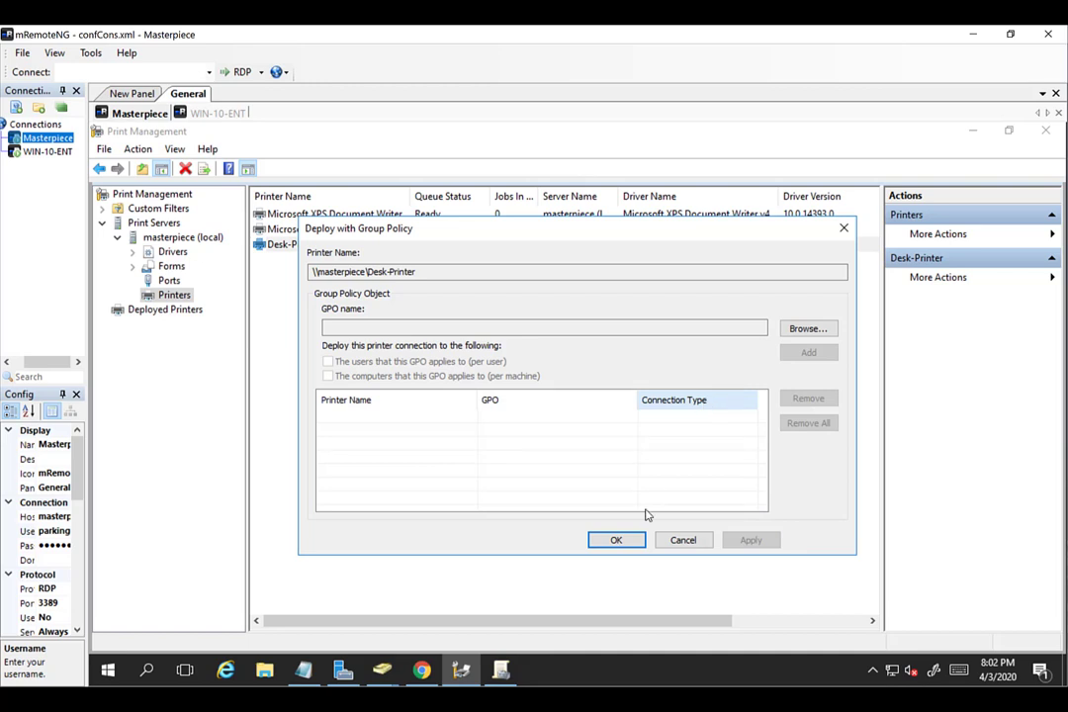
left_click(617, 543)
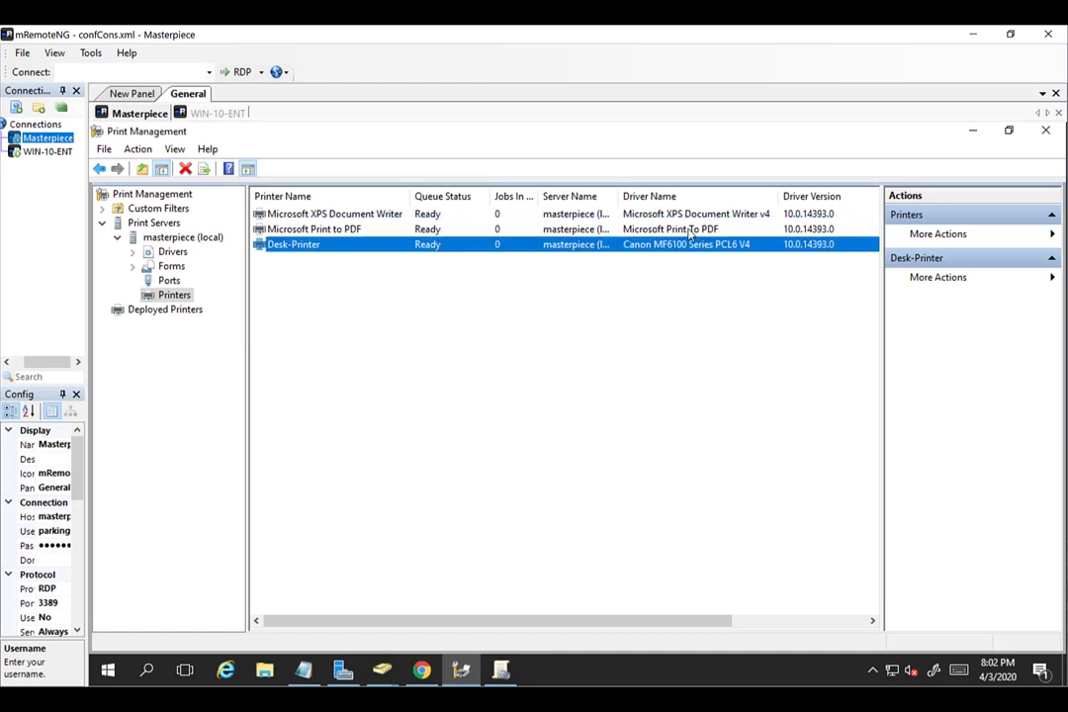
Sign out of WIN-10-ENT, then reconnect to it from the Connections panel.
left_click(205, 115)
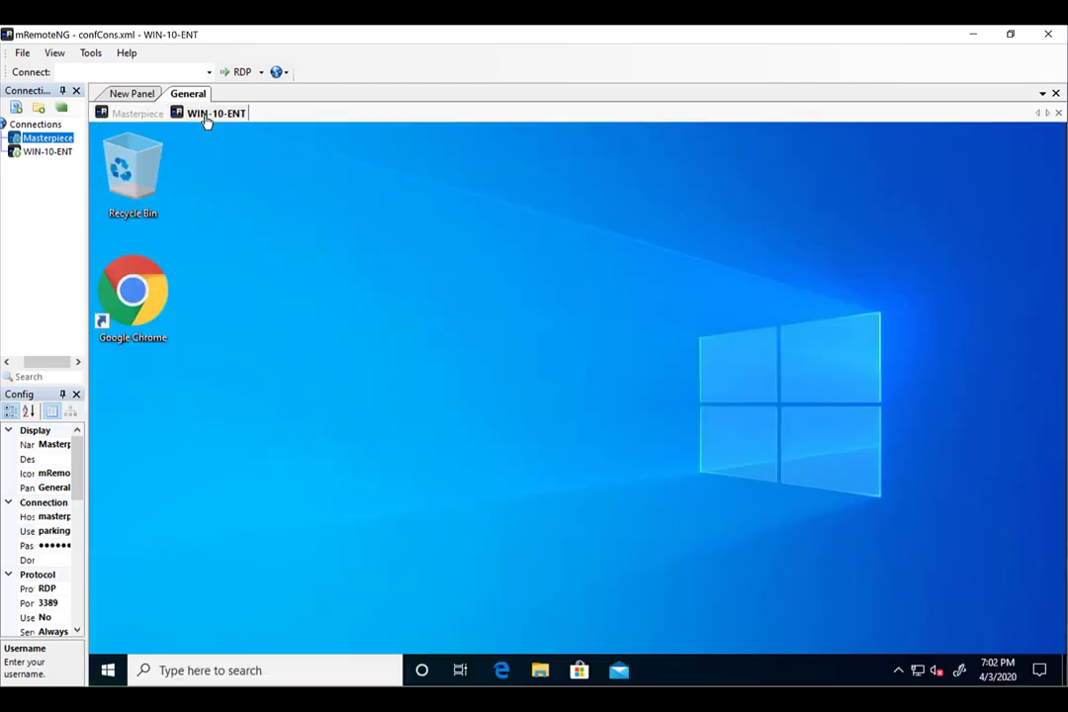
left_click(108, 671)
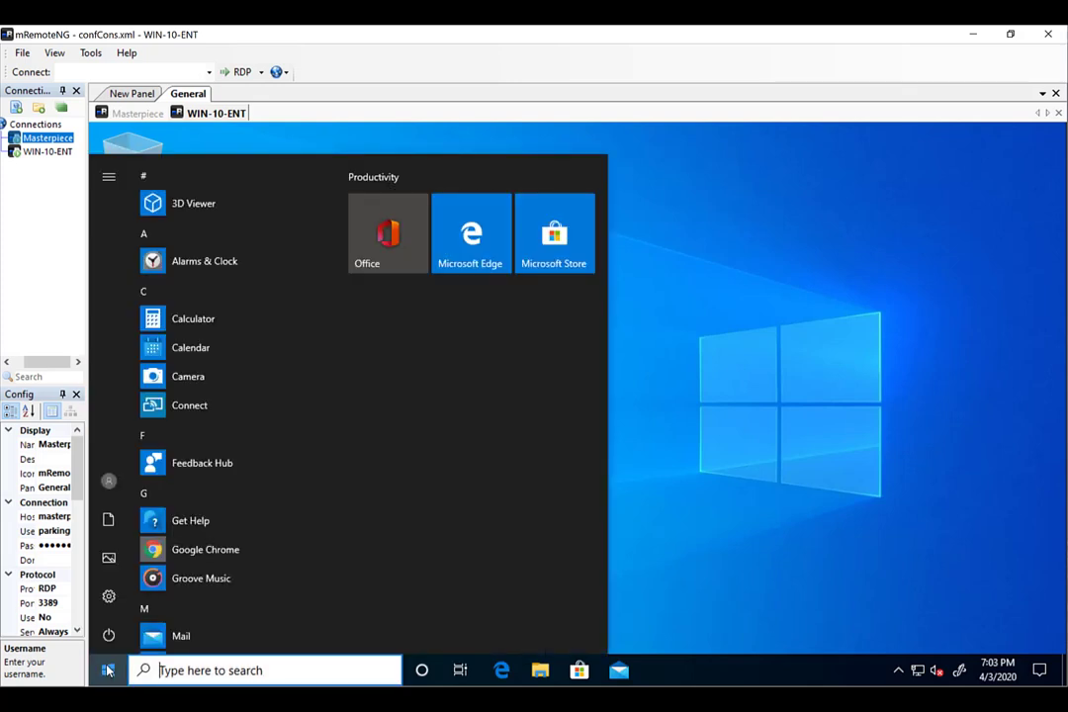
type("cm")
key("BackSpace")
key("BackSpace")
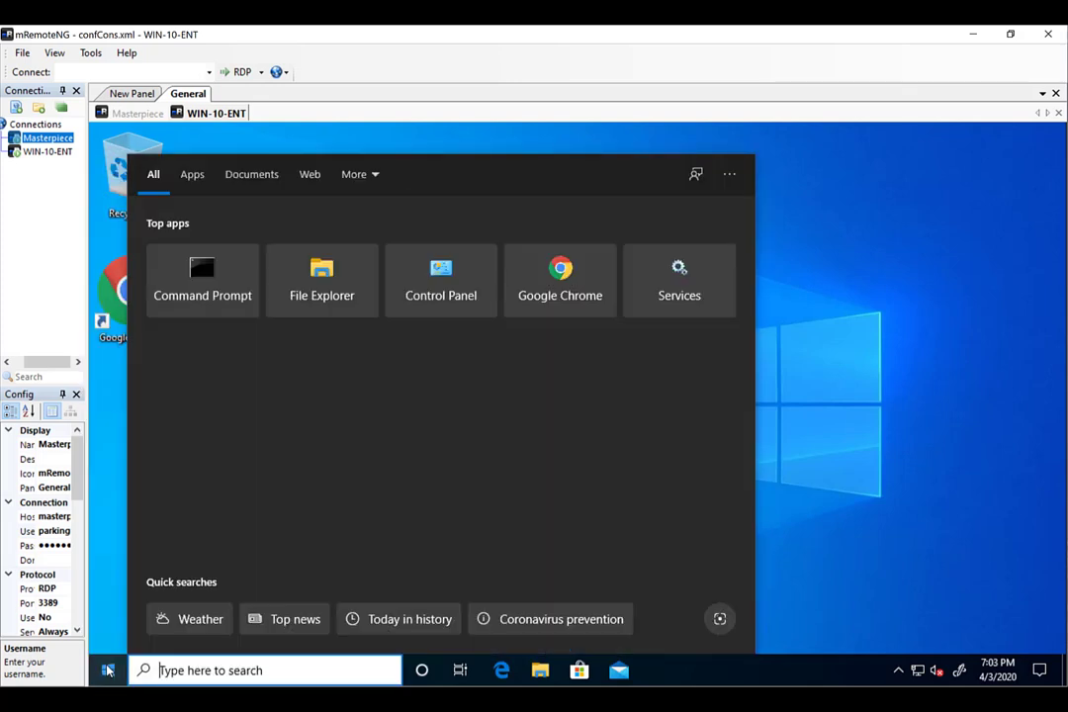
left_click(108, 671)
left_click(110, 635)
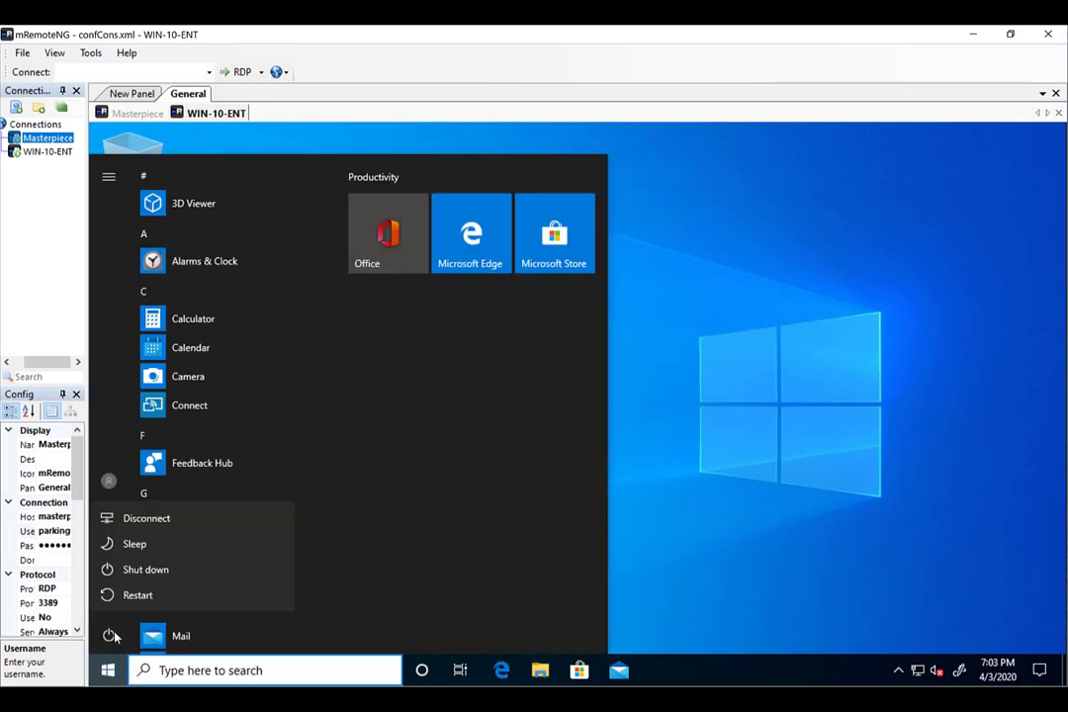
left_click(109, 481)
left_click(109, 481)
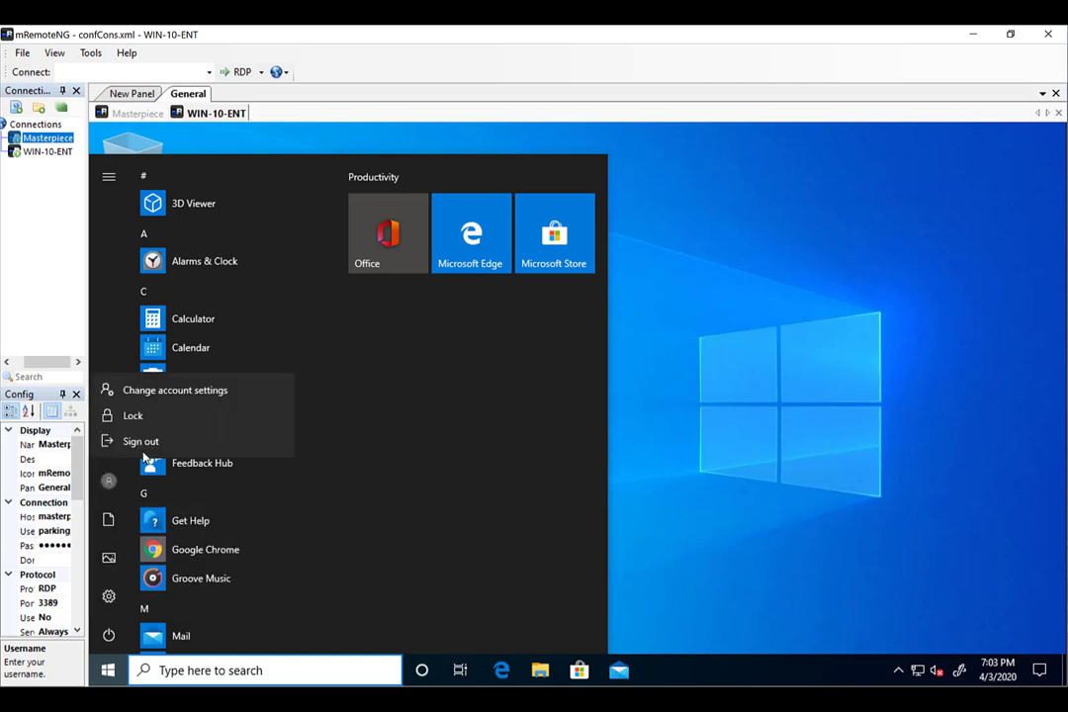
left_click(141, 442)
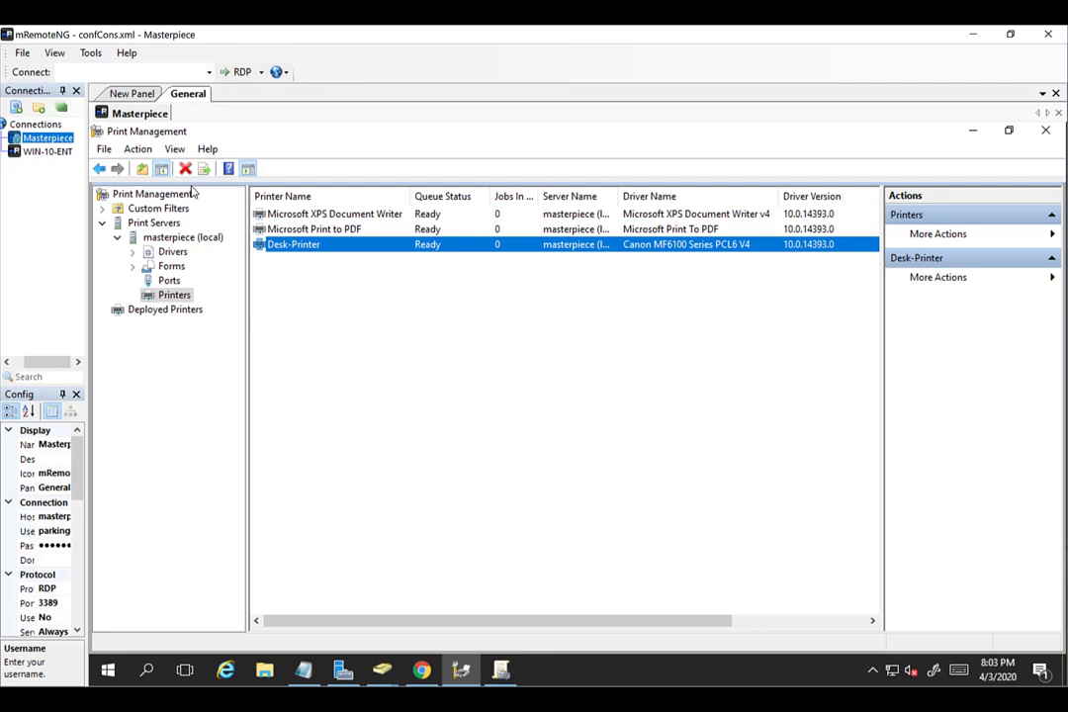
left_click(37, 153)
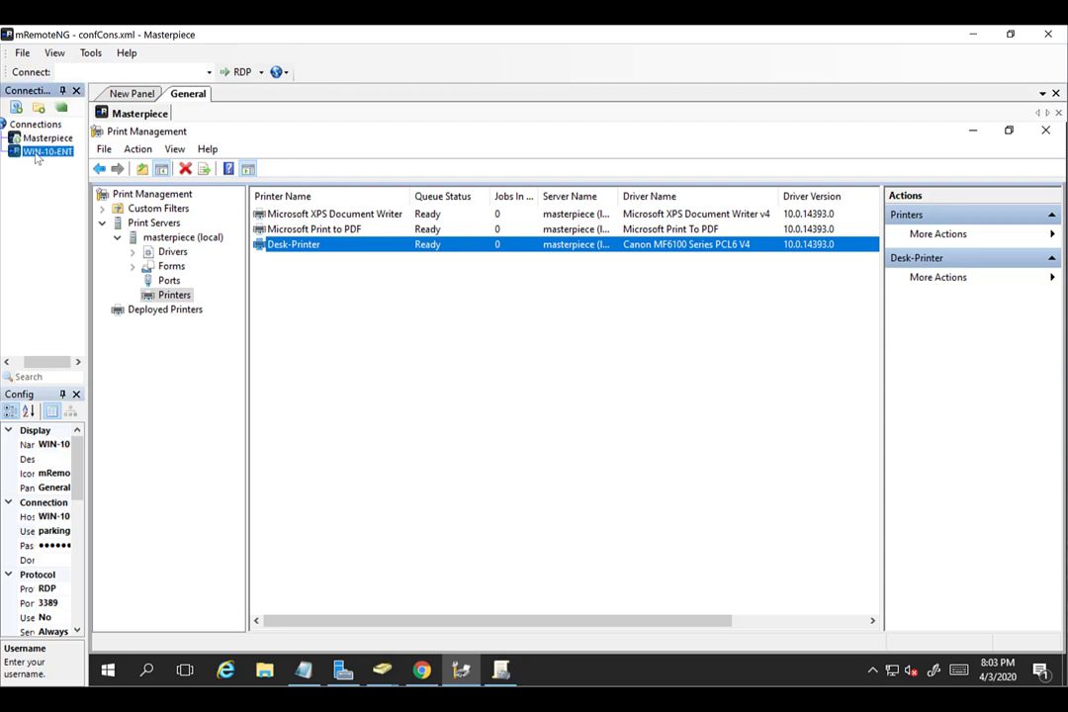
double_click(40, 151)
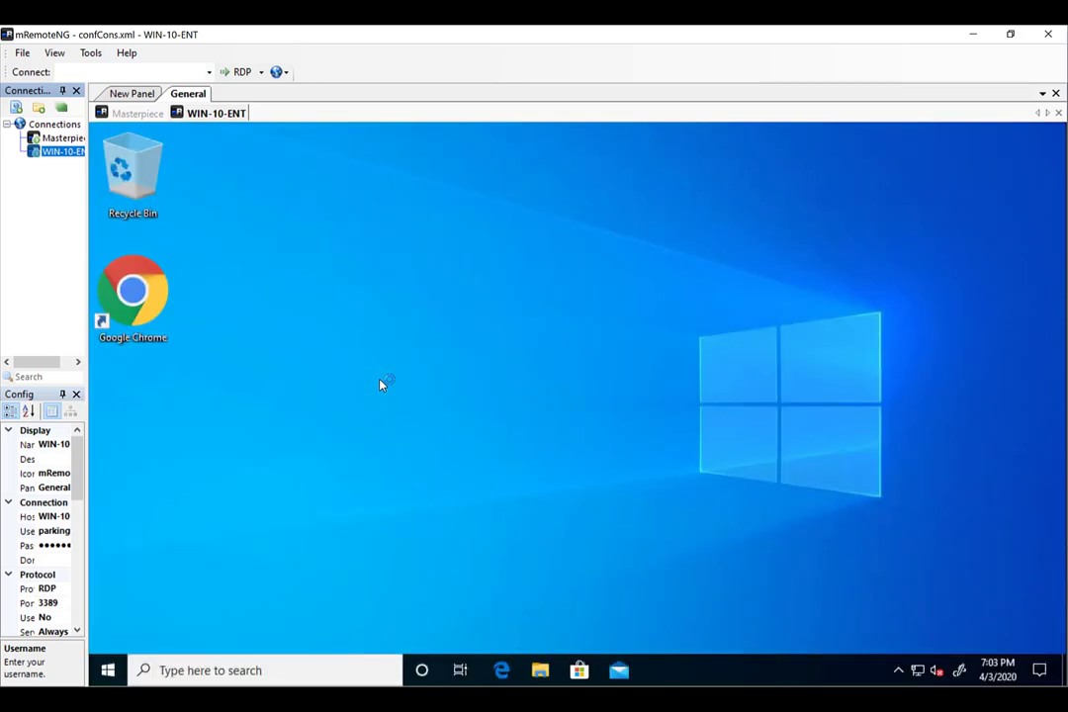
left_click(108, 671)
type("contr")
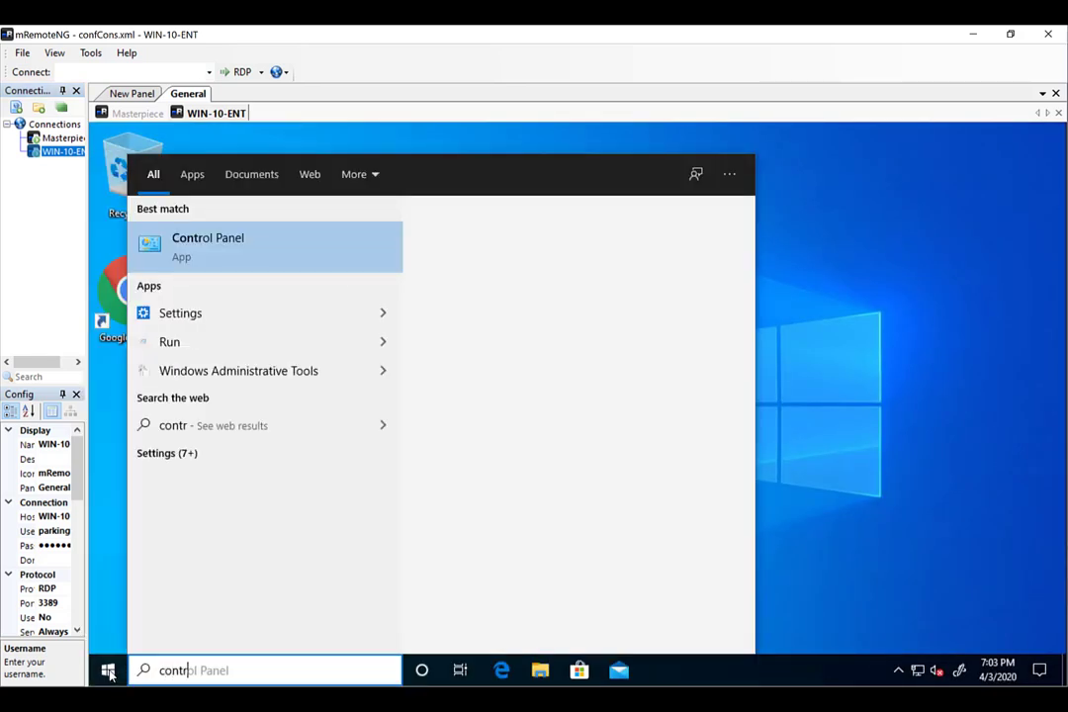
key("Return")
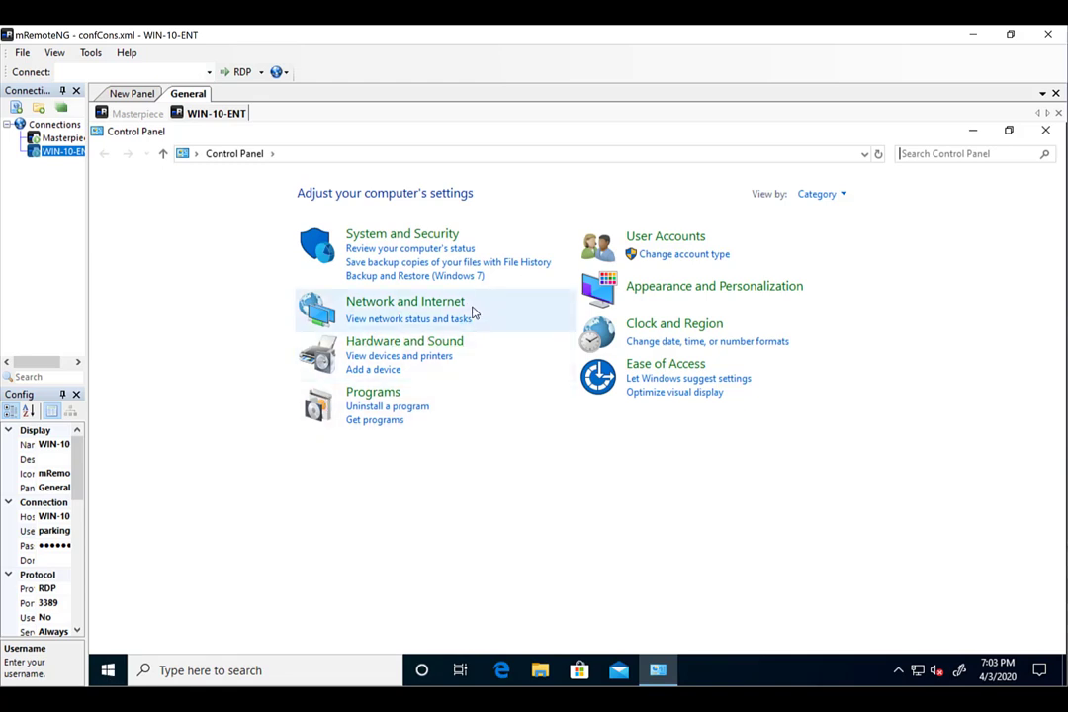
left_click(436, 347)
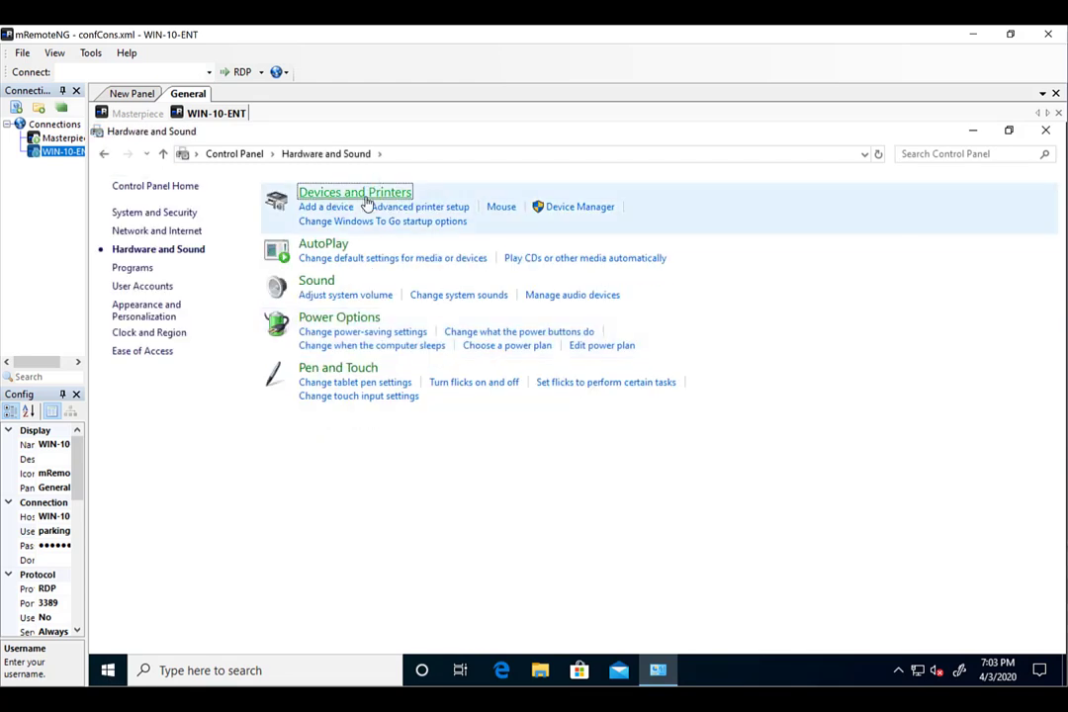
left_click(366, 198)
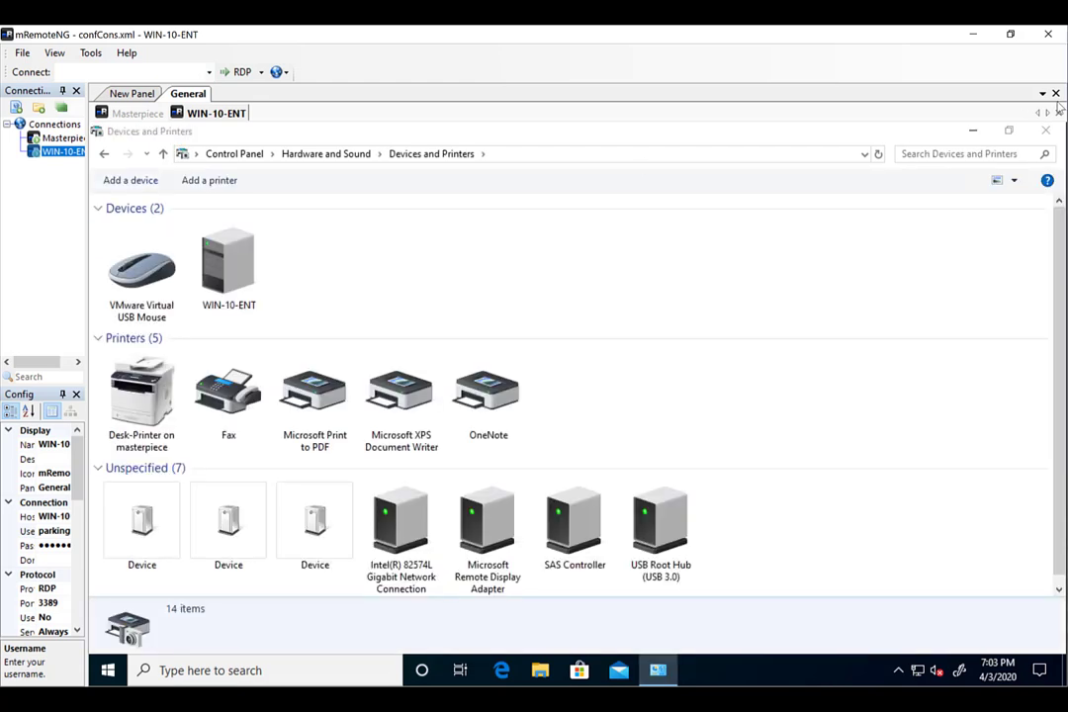
left_click(1045, 130)
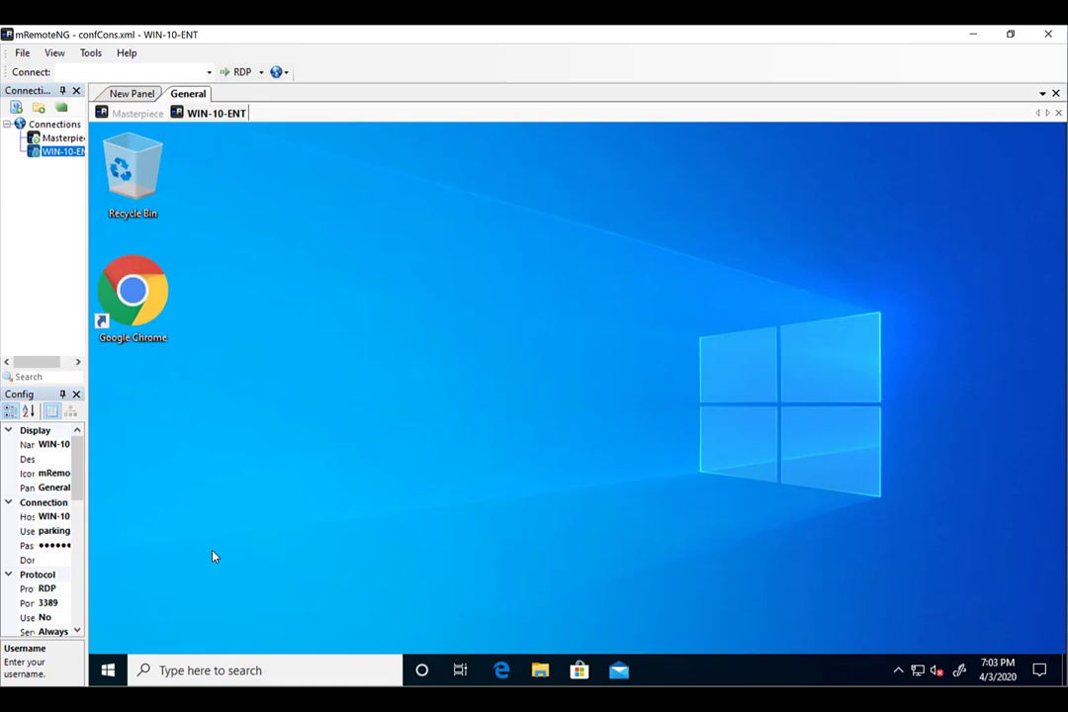
left_click(111, 670)
Open Command Prompt on WIN-10-ENT and run gpupdate.
type("cmd")
key("Return")
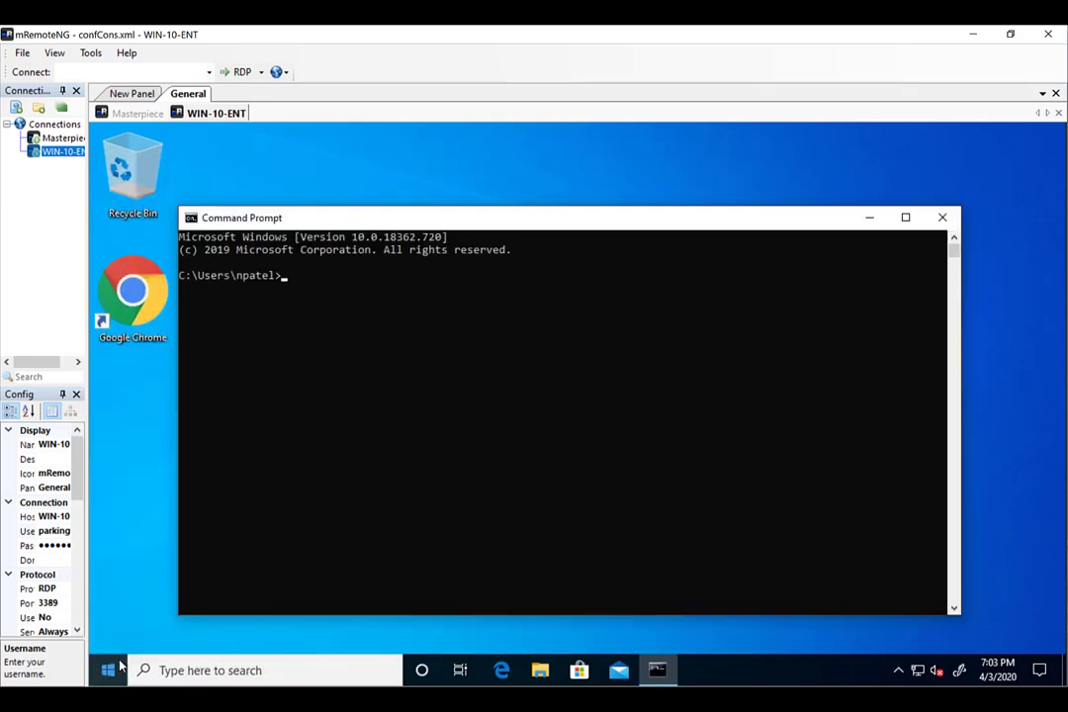
type("gpupdate")
key("Return")
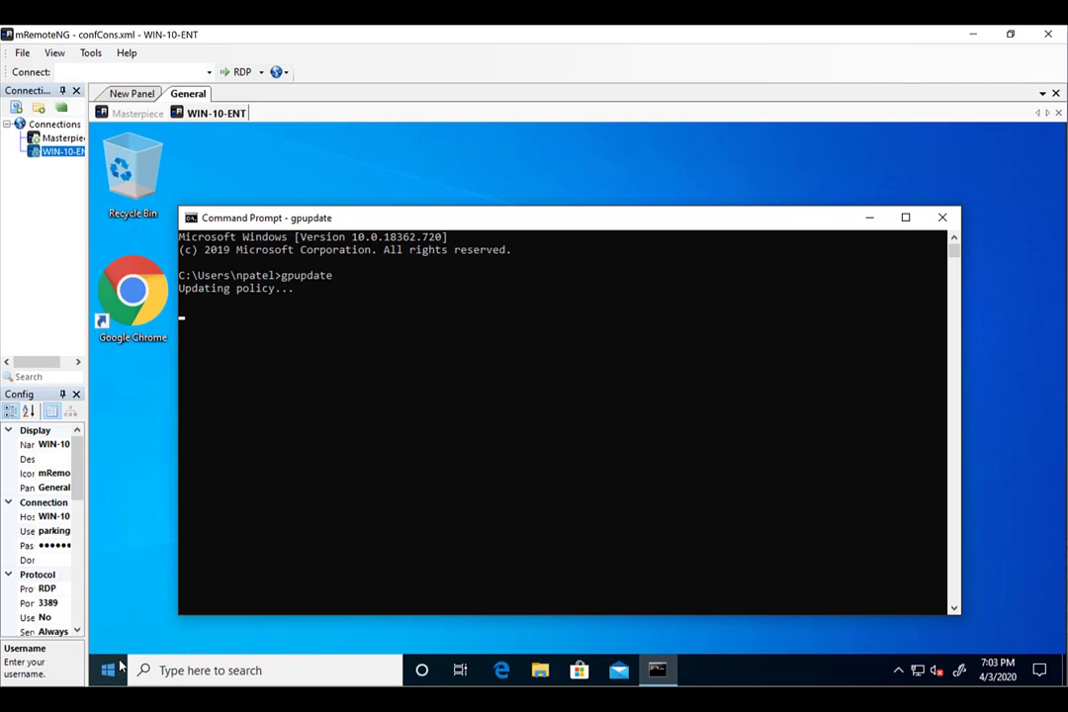
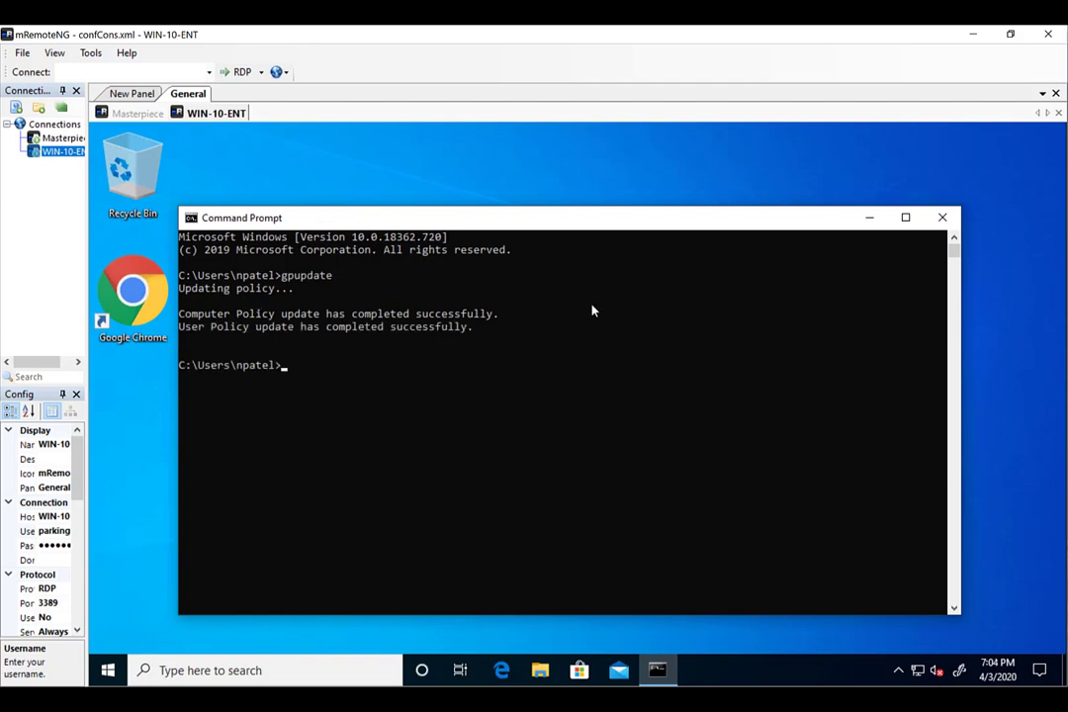
Close Command Prompt, sign out of WIN-10-ENT, and reconnect from the Connections panel.
left_click(943, 217)
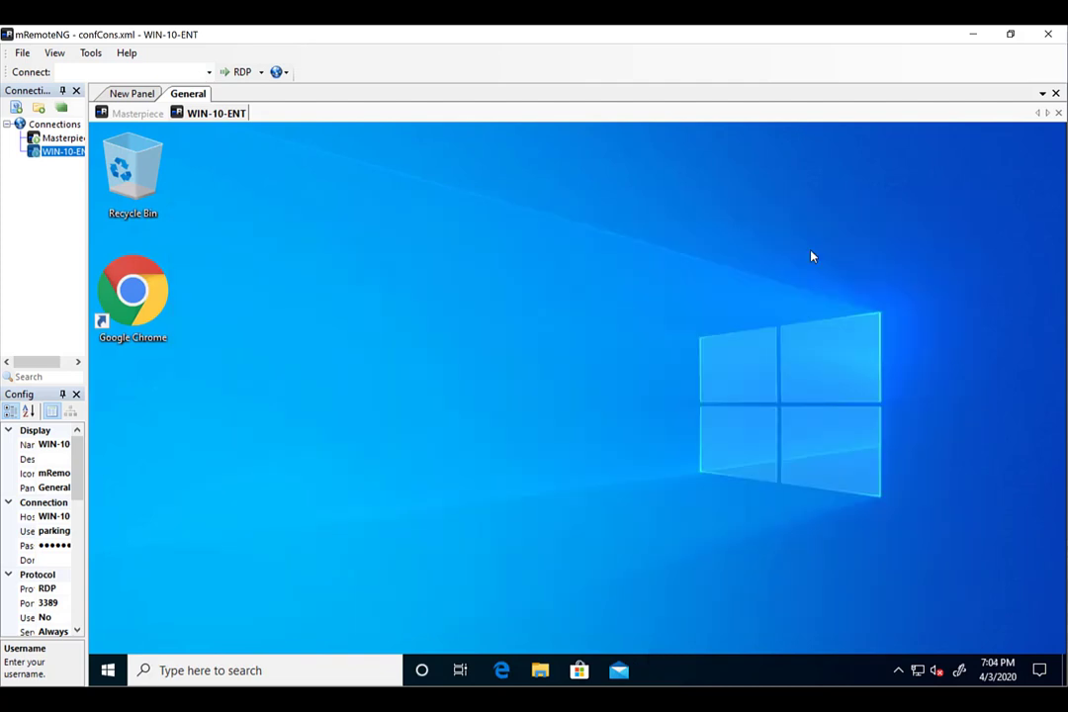
left_click(108, 669)
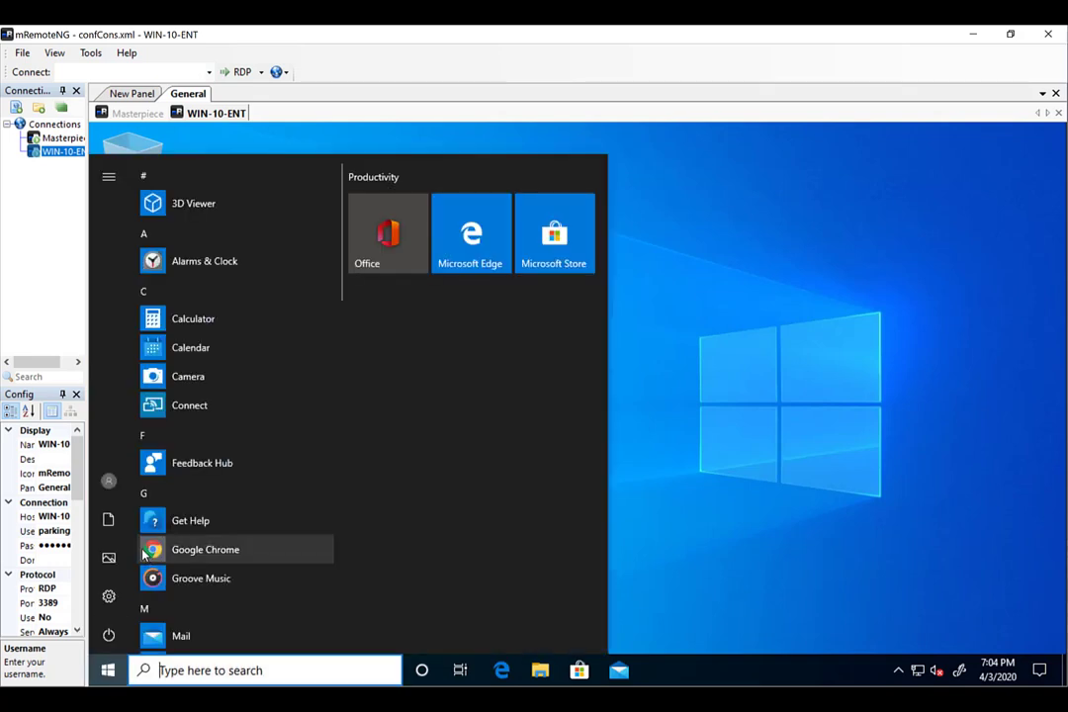
left_click(109, 481)
left_click(146, 442)
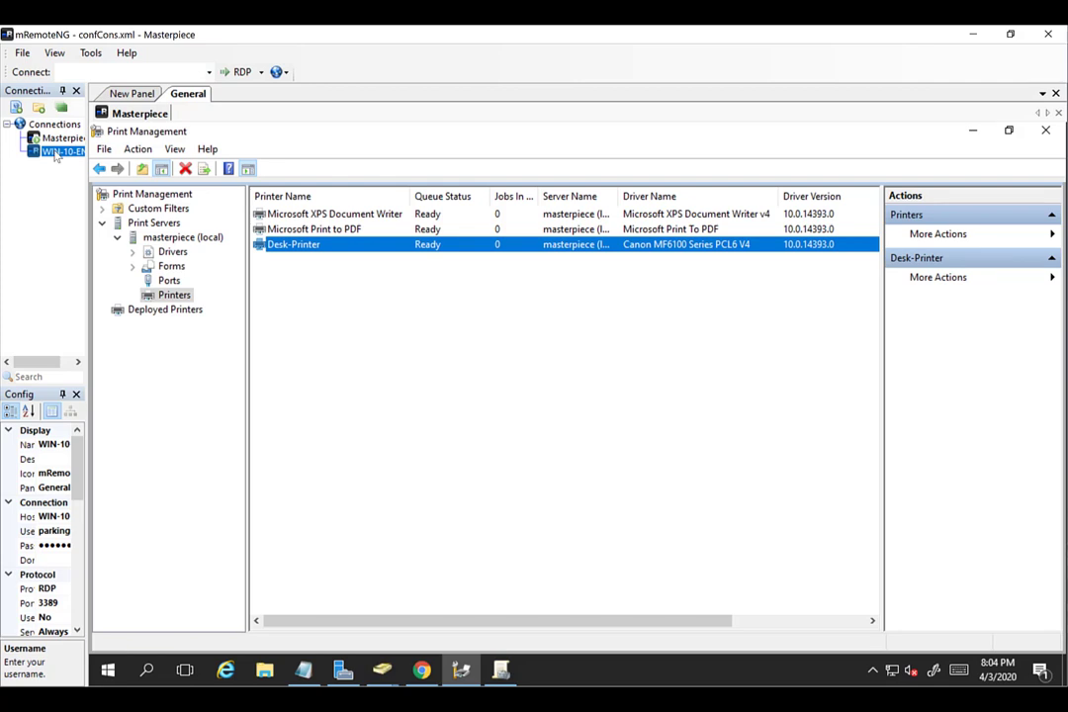
left_click(56, 155)
double_click(56, 155)
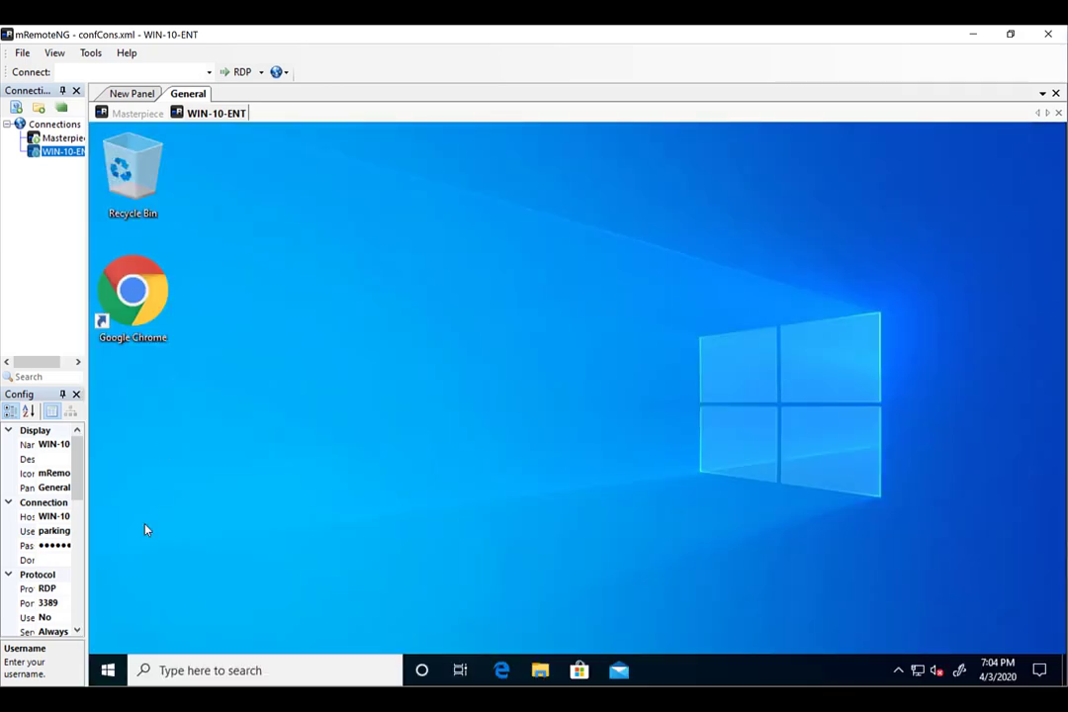
Open Control Panel's Hardware and Sound > Devices and Printers page on WIN-10-ENT.
left_click(106, 671)
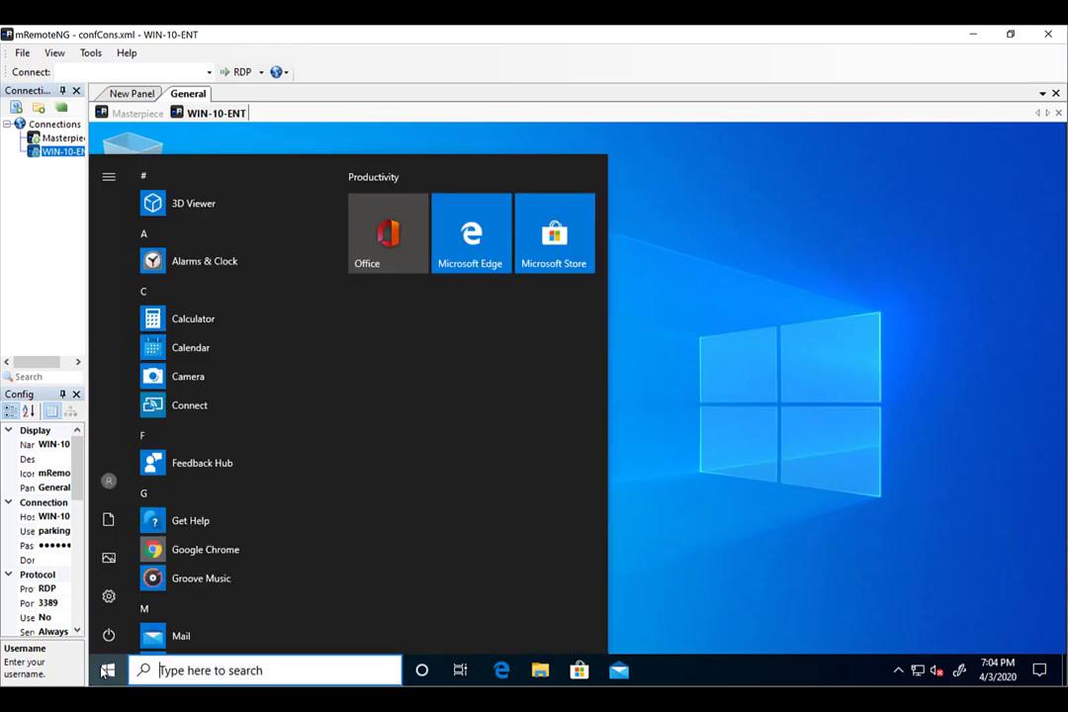
type("contro")
key("Return")
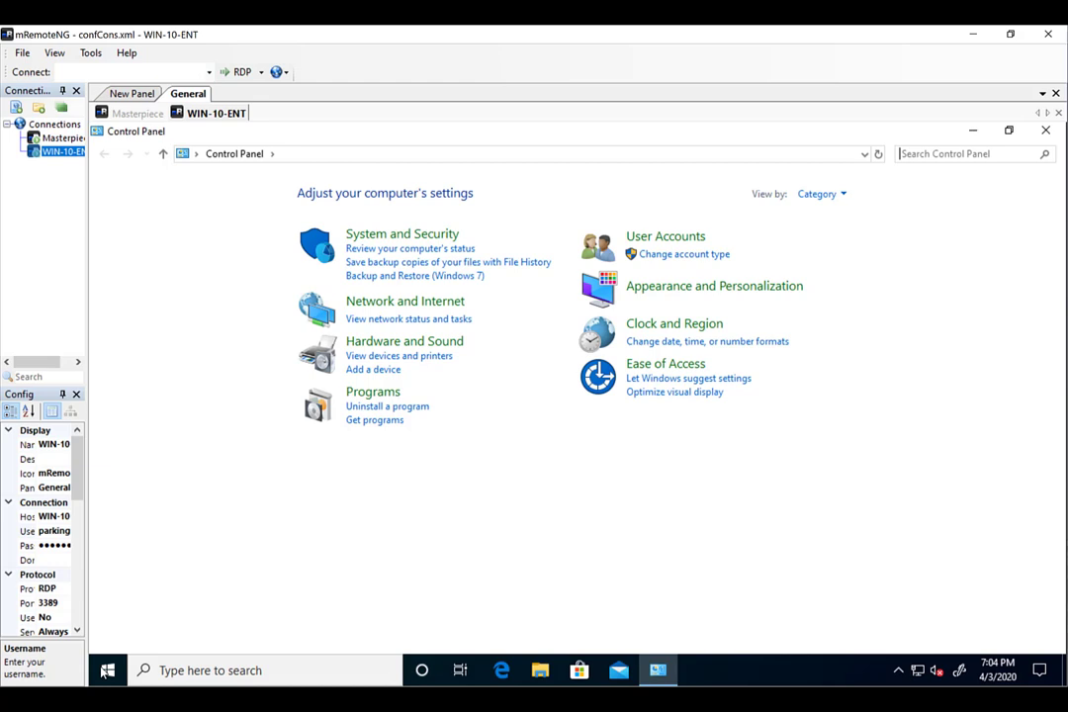
left_click(425, 343)
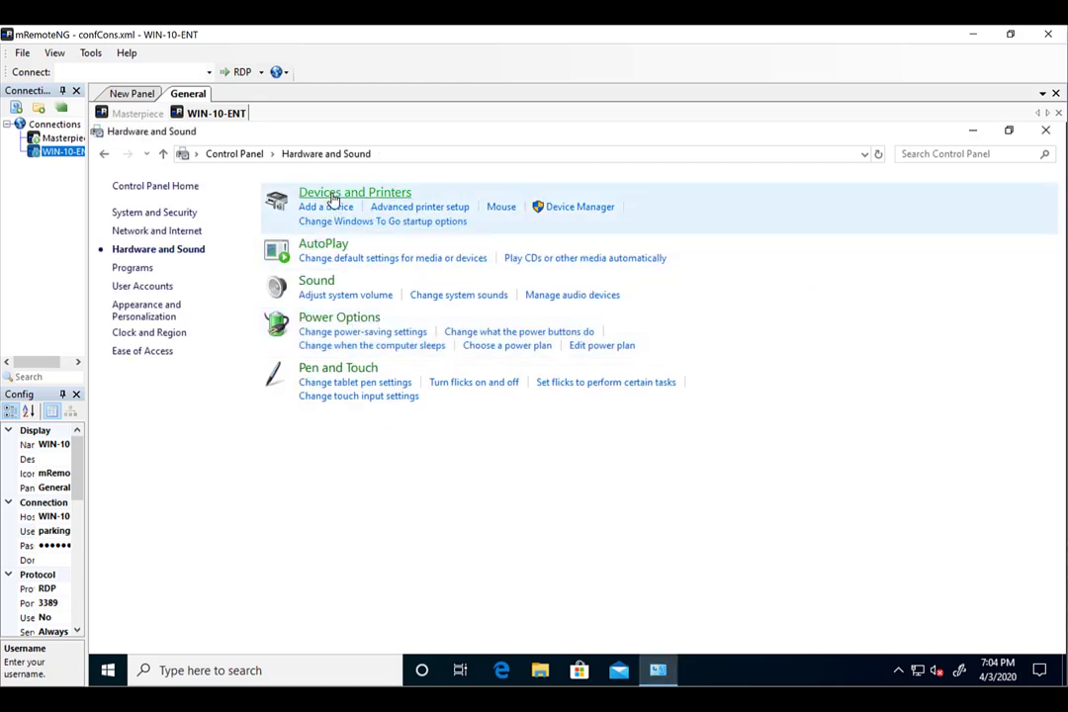
left_click(333, 196)
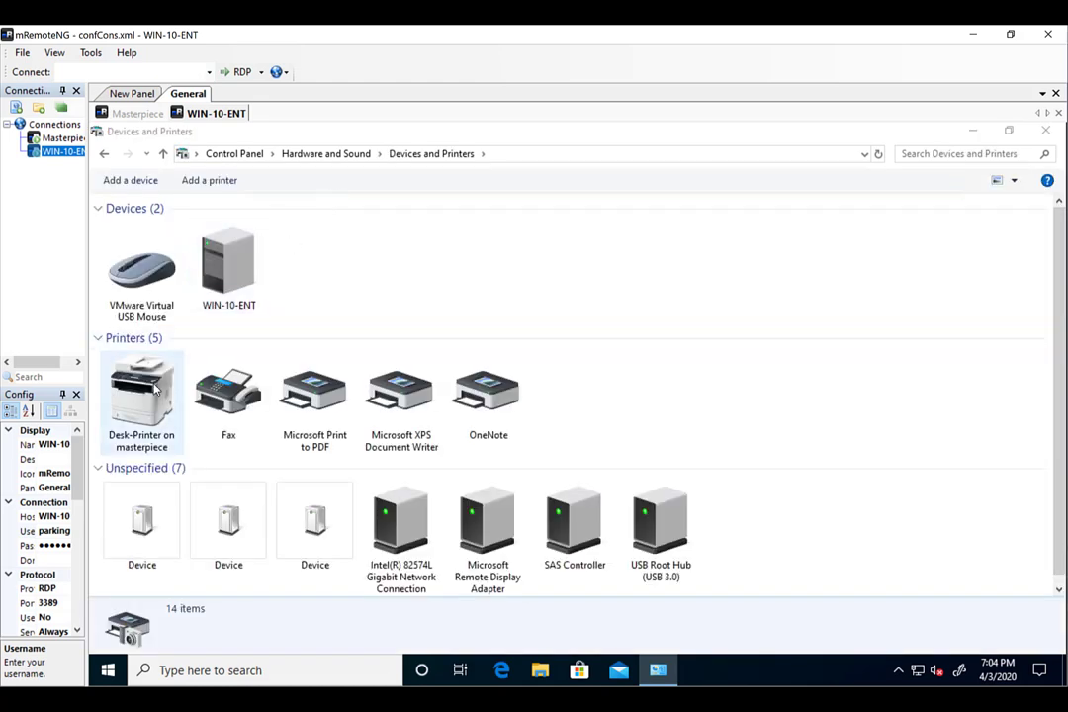
Confirm Desk-Printer on masterpiece is listed, then close Devices and Printers.
left_click(141, 394)
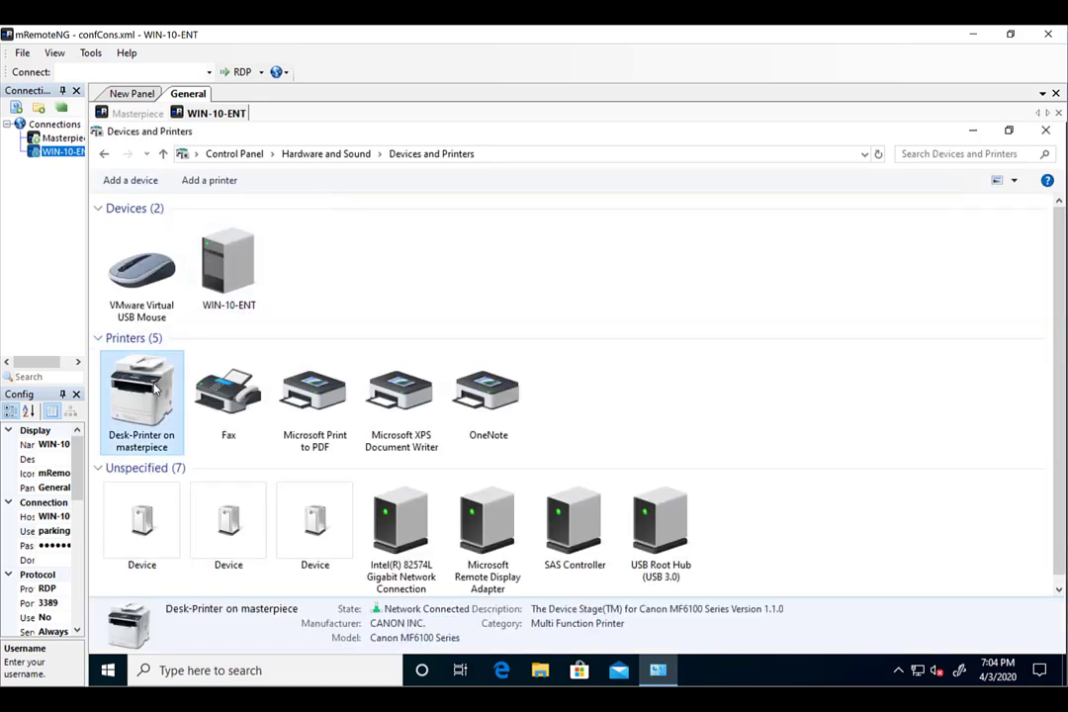
left_click(1049, 132)
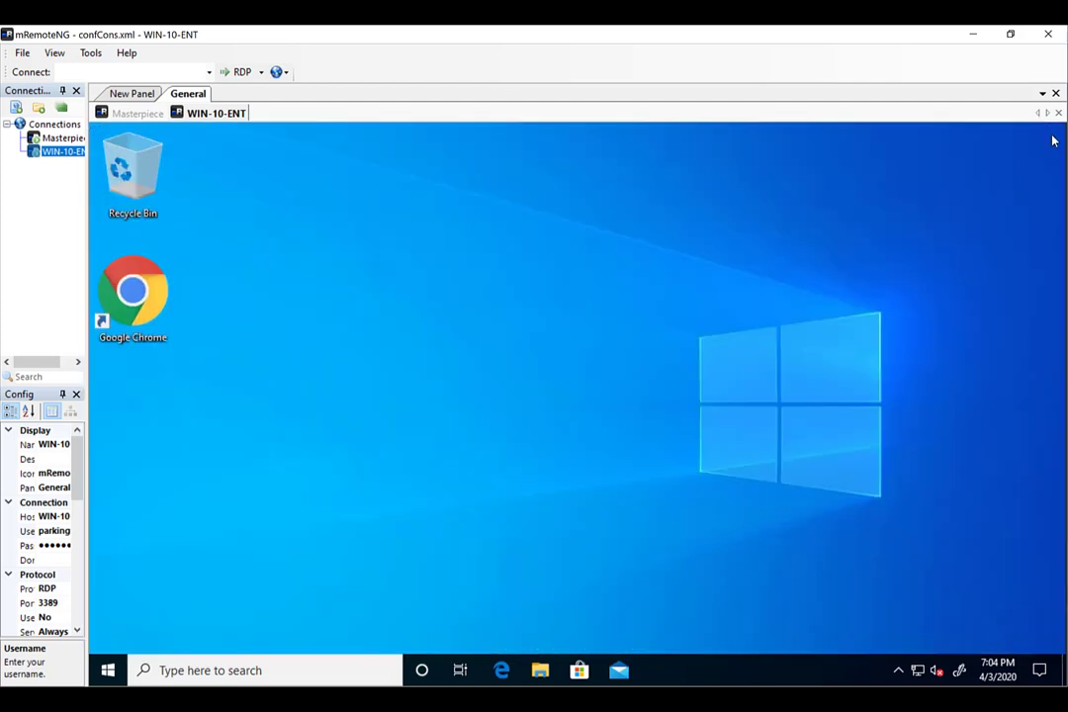
left_click(108, 669)
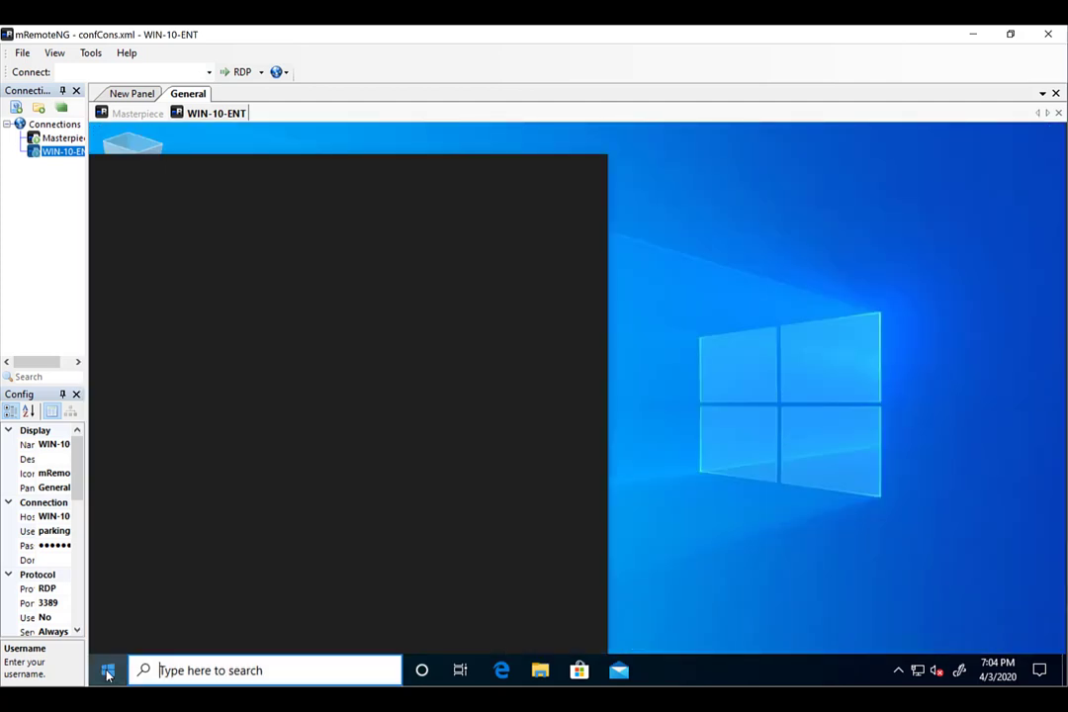
Restart WIN-10-ENT from the Start power menu and reconnect to it in mRemoteNG.
left_click(109, 635)
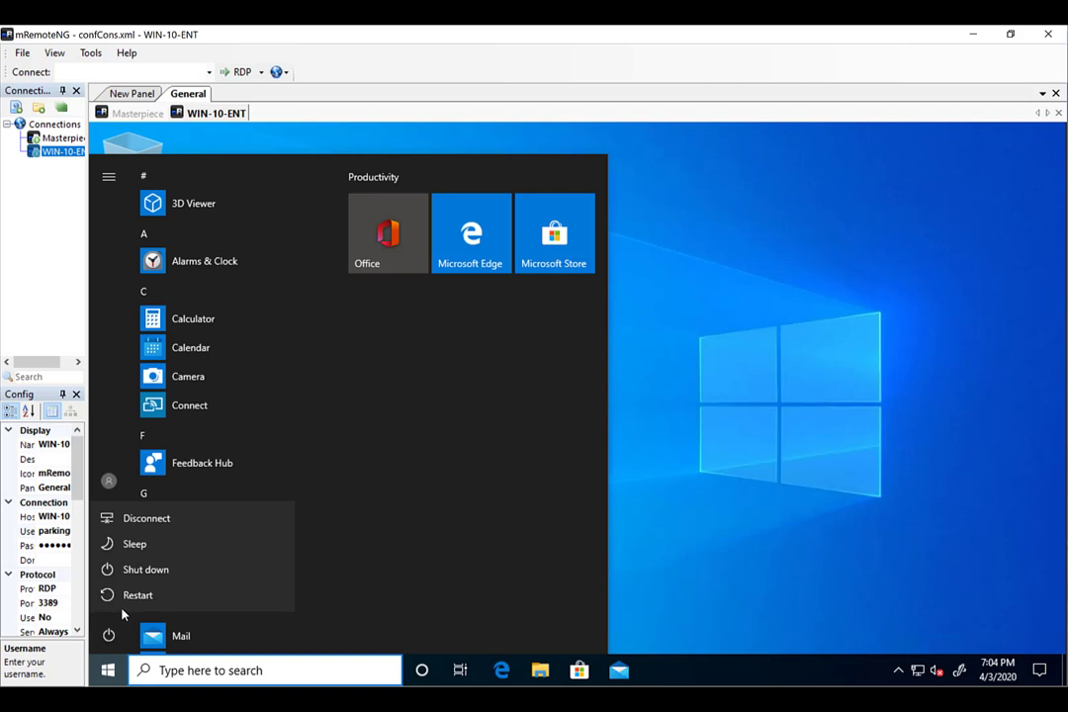
left_click(118, 594)
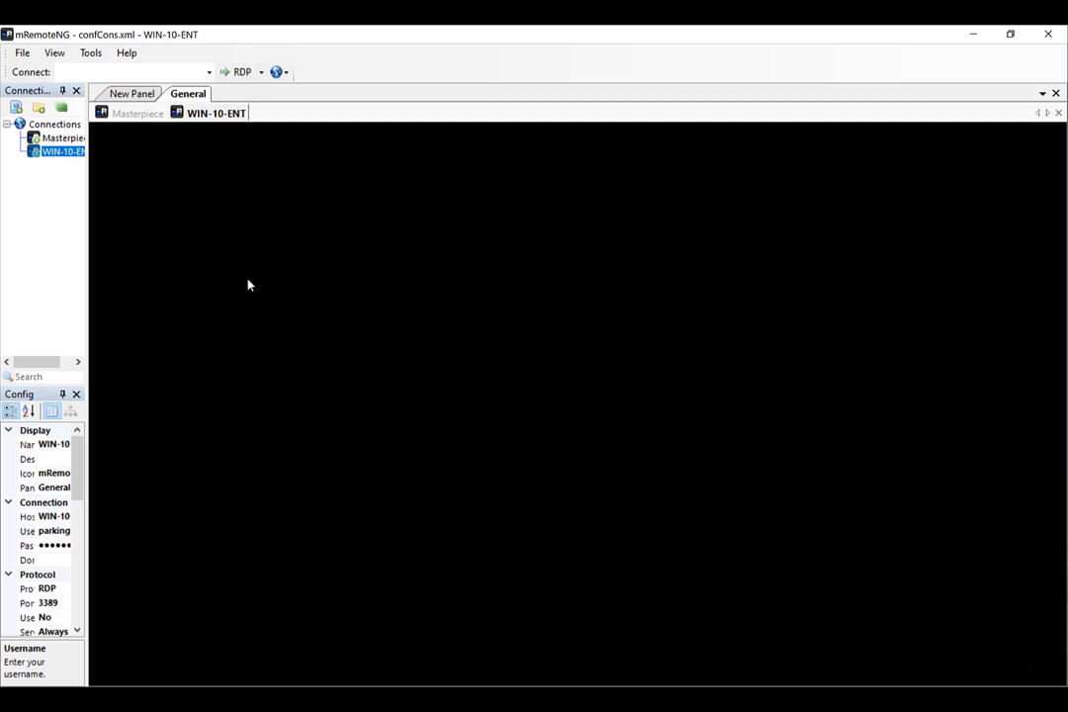
left_click(56, 155)
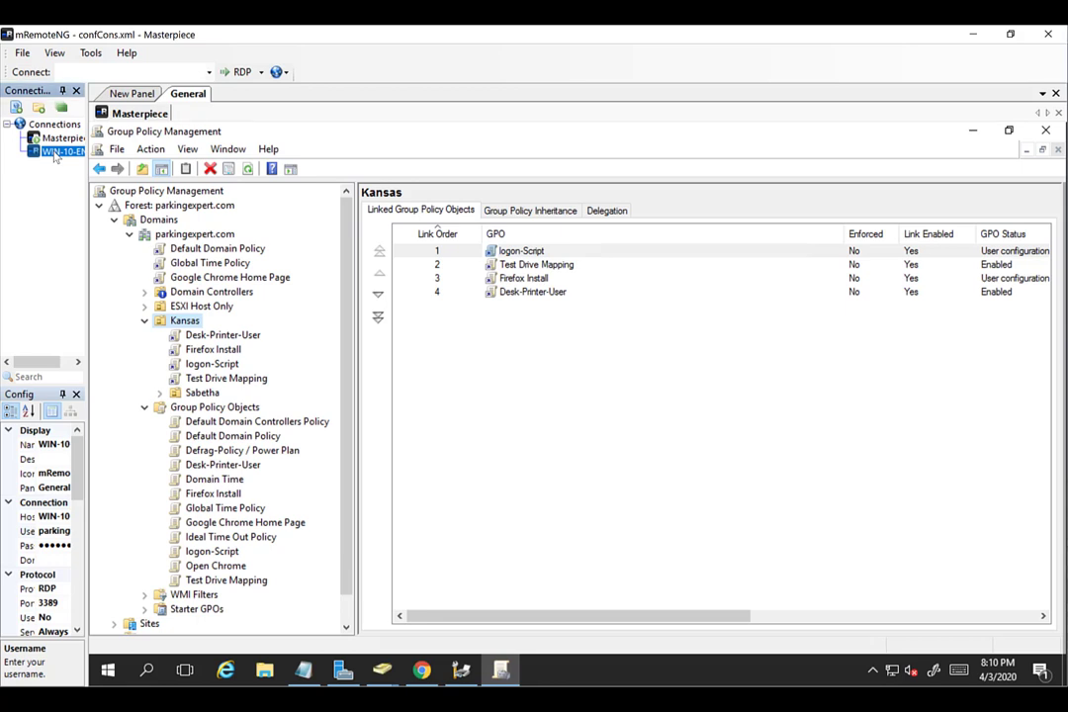
double_click(55, 154)
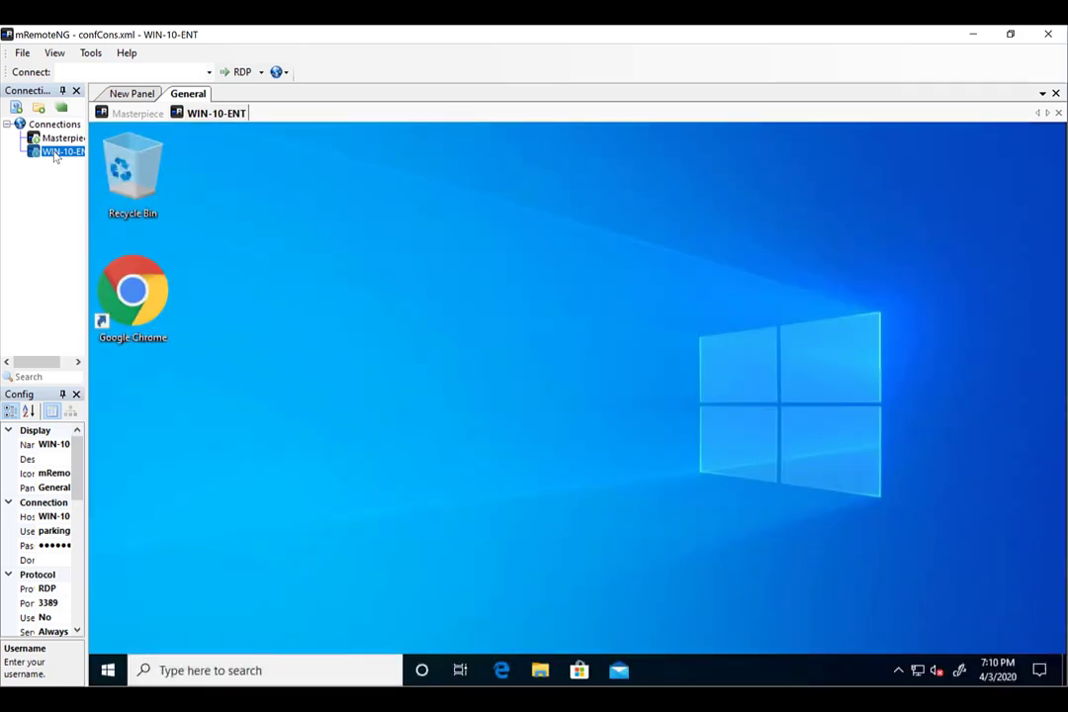
Check Devices and Printers for Desk-Printer's absence, then close the window.
left_click(107, 671)
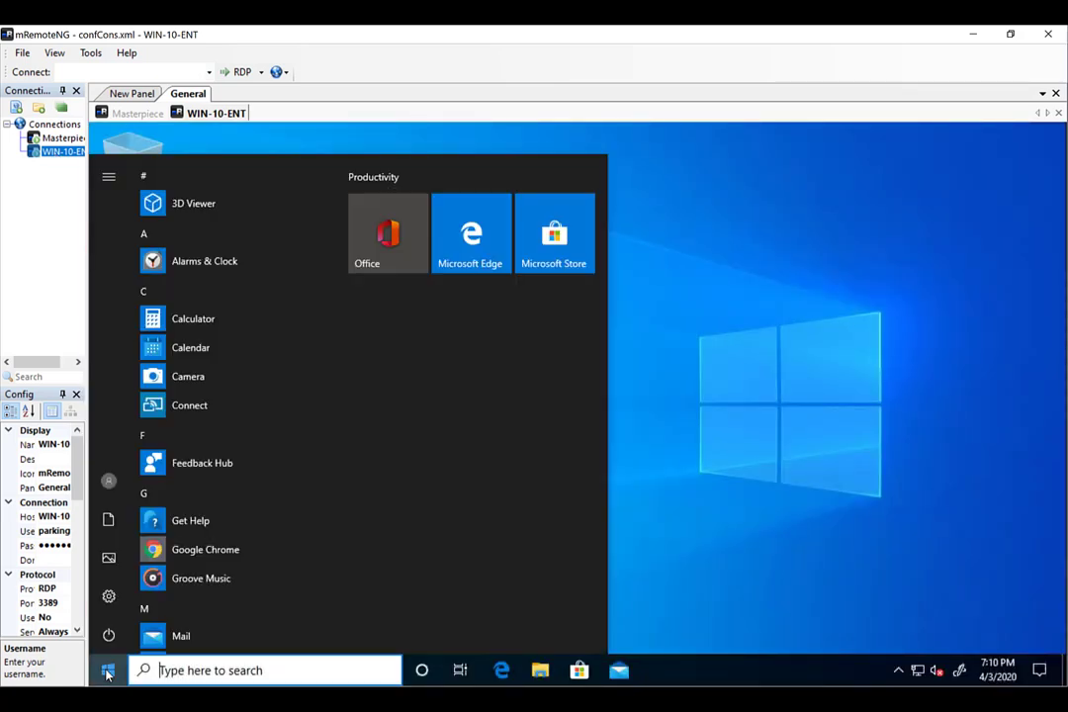
type("contro")
key("Return")
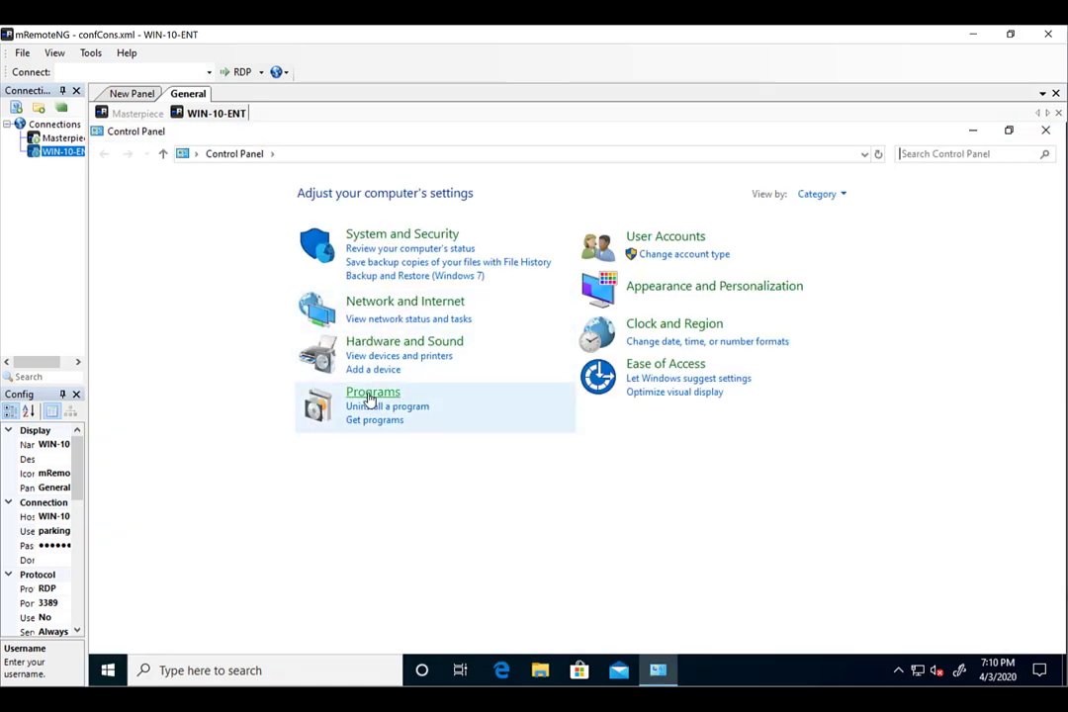
left_click(377, 348)
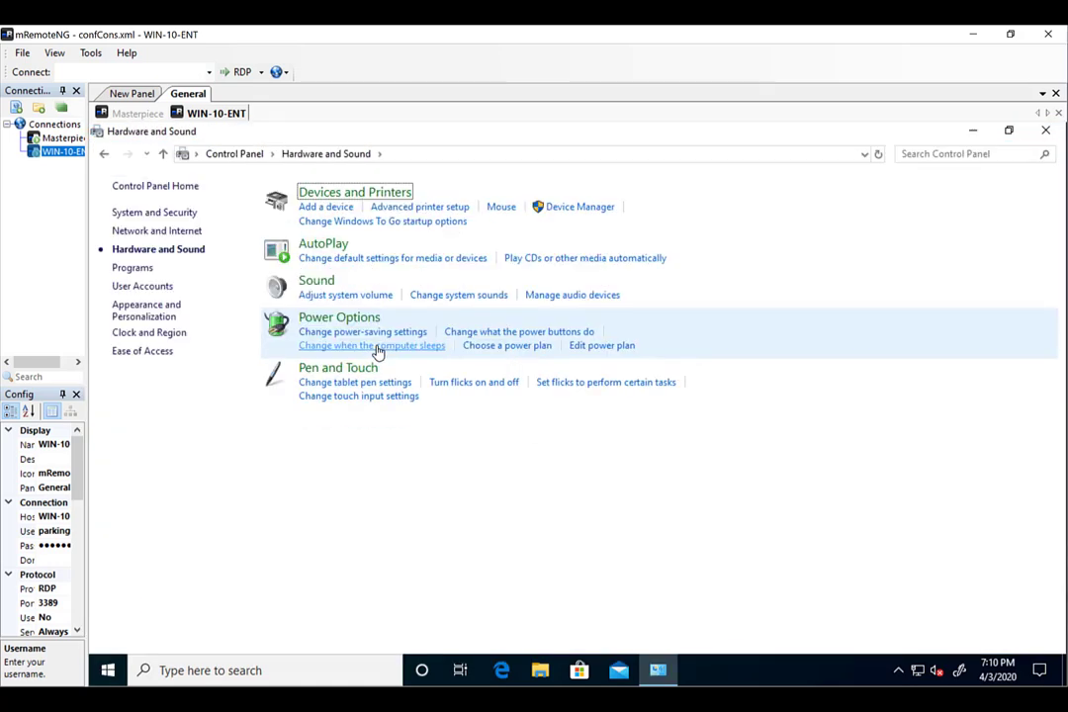
left_click(351, 196)
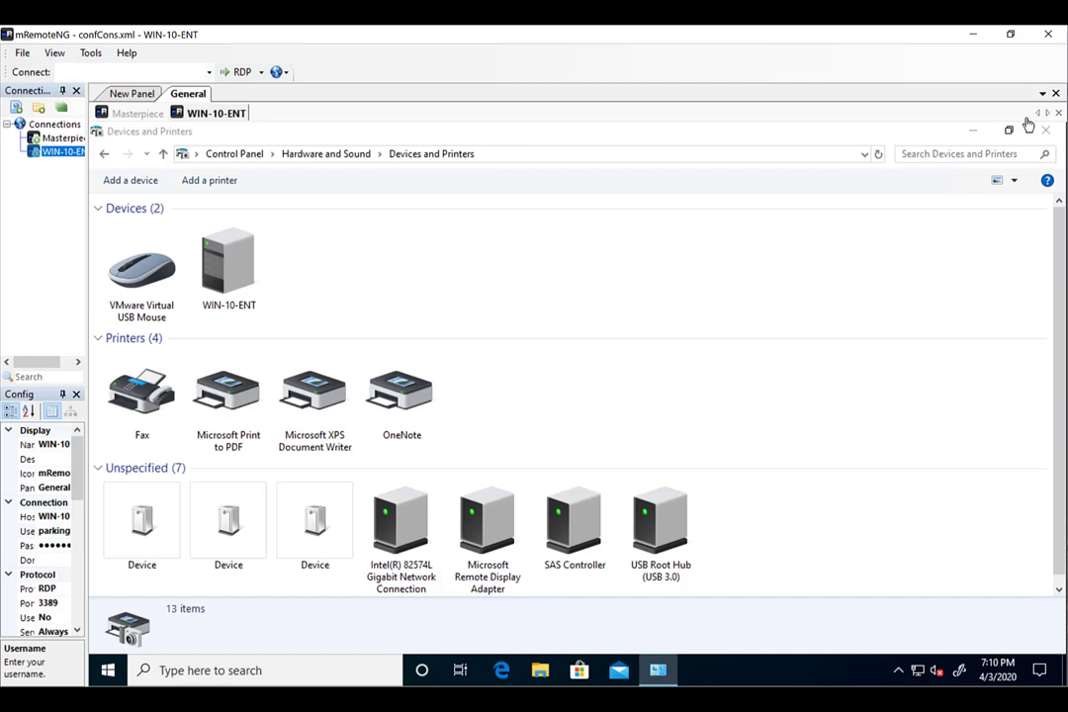
left_click(1052, 134)
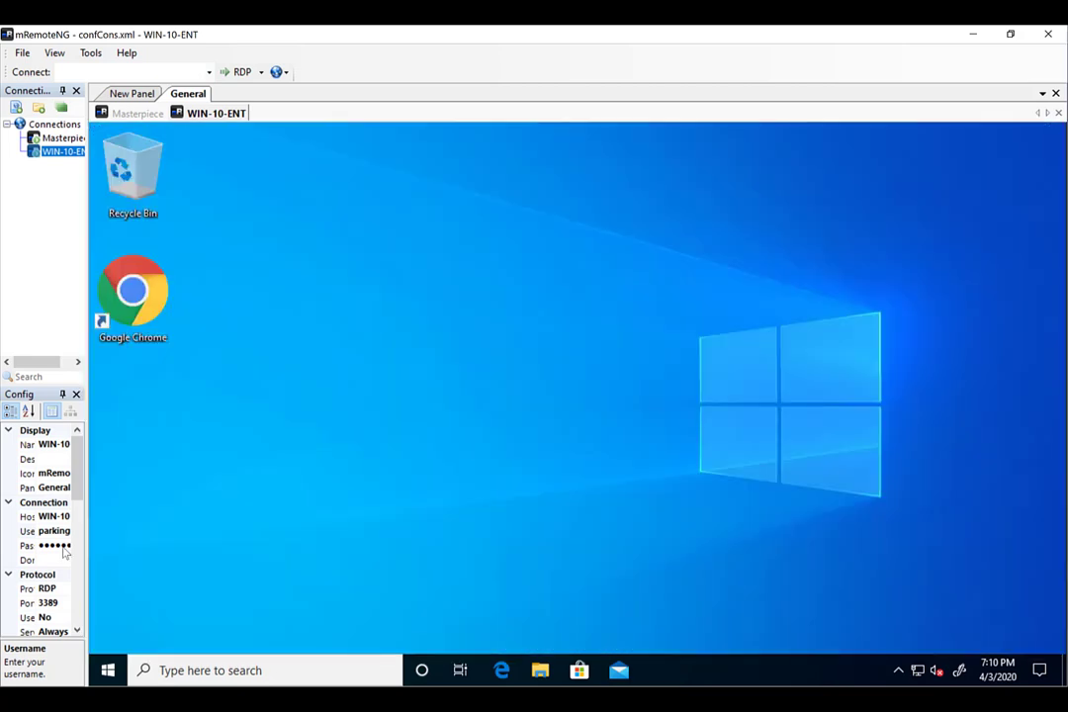
Sign out of the WIN-10-ENT session from the Start account menu.
left_click(94, 675)
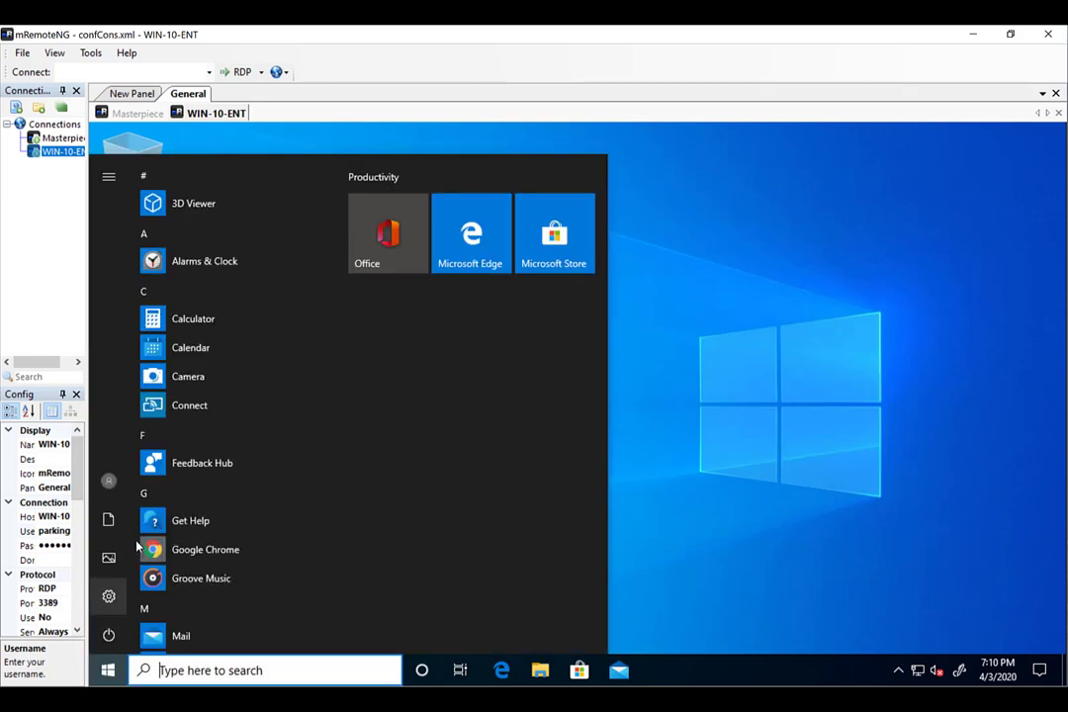
left_click(109, 481)
left_click(144, 441)
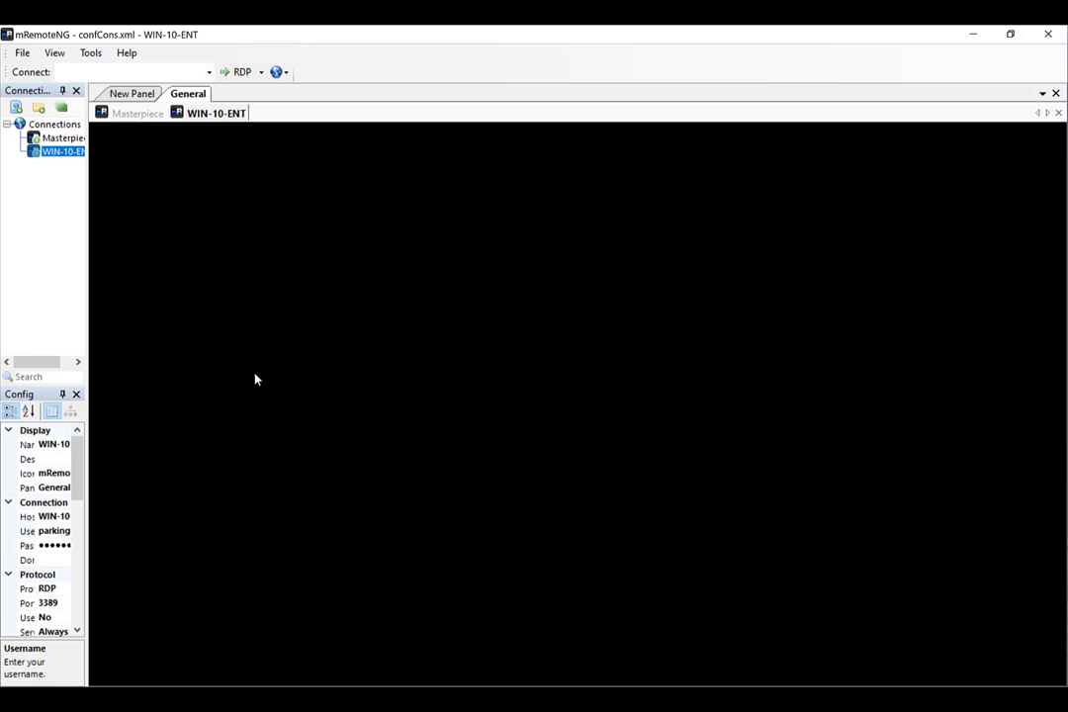
On Masterpiece, start Deploy with Group Policy for Desk-Printer in Print Management.
left_click(117, 112)
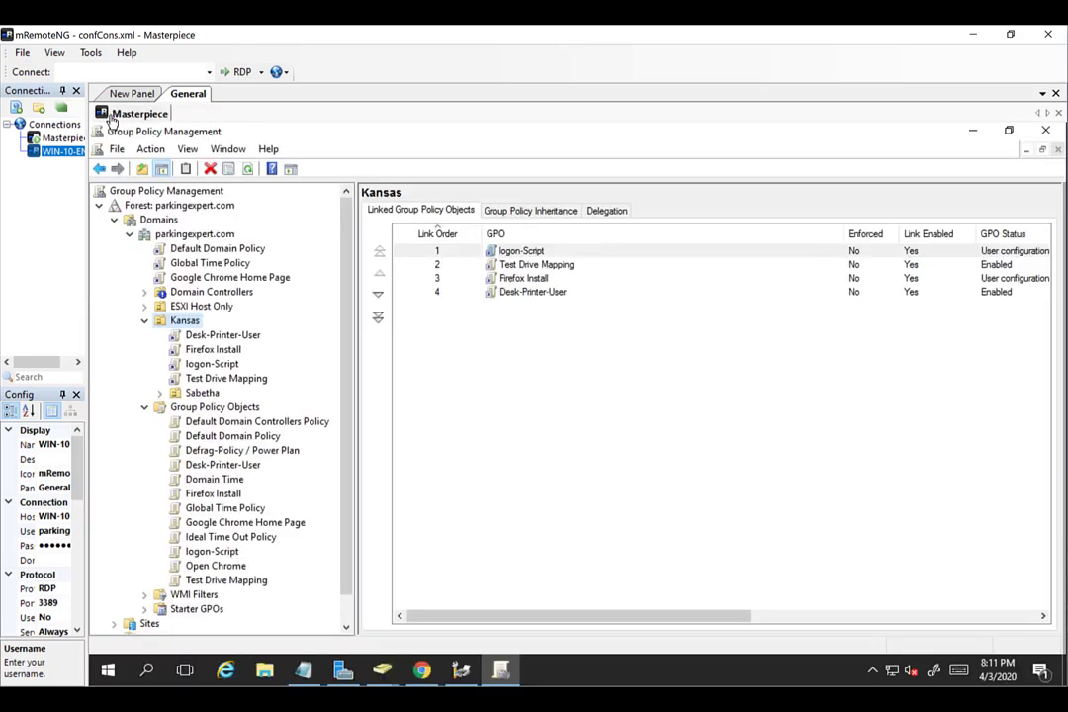
left_click(463, 673)
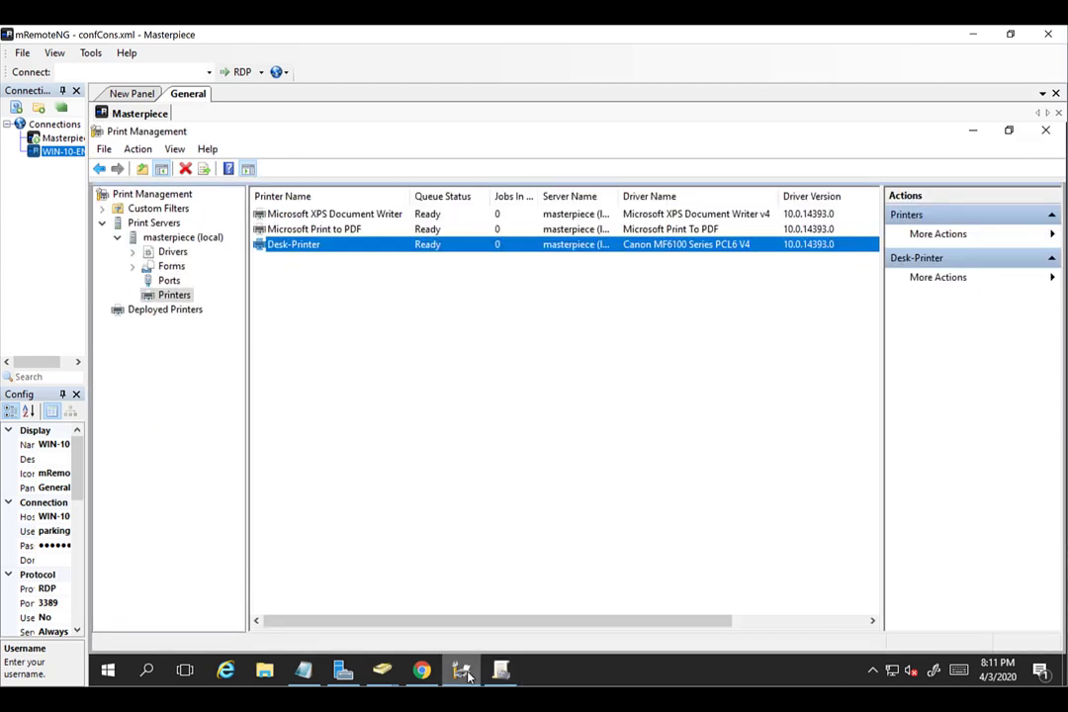
right_click(324, 247)
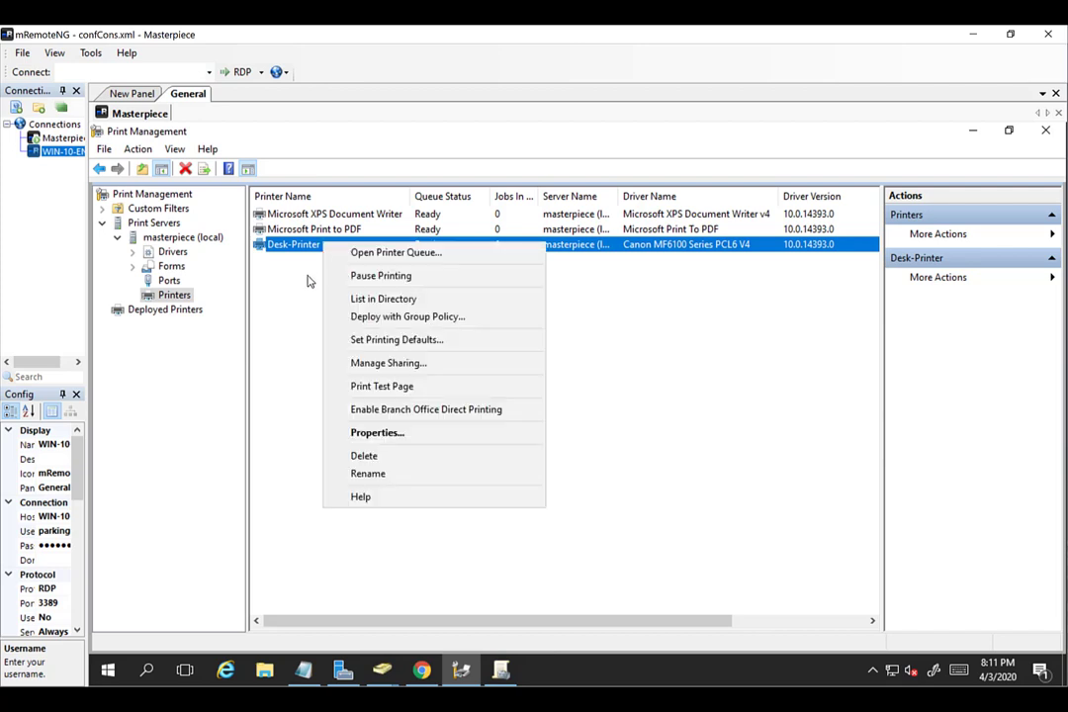
left_click(399, 318)
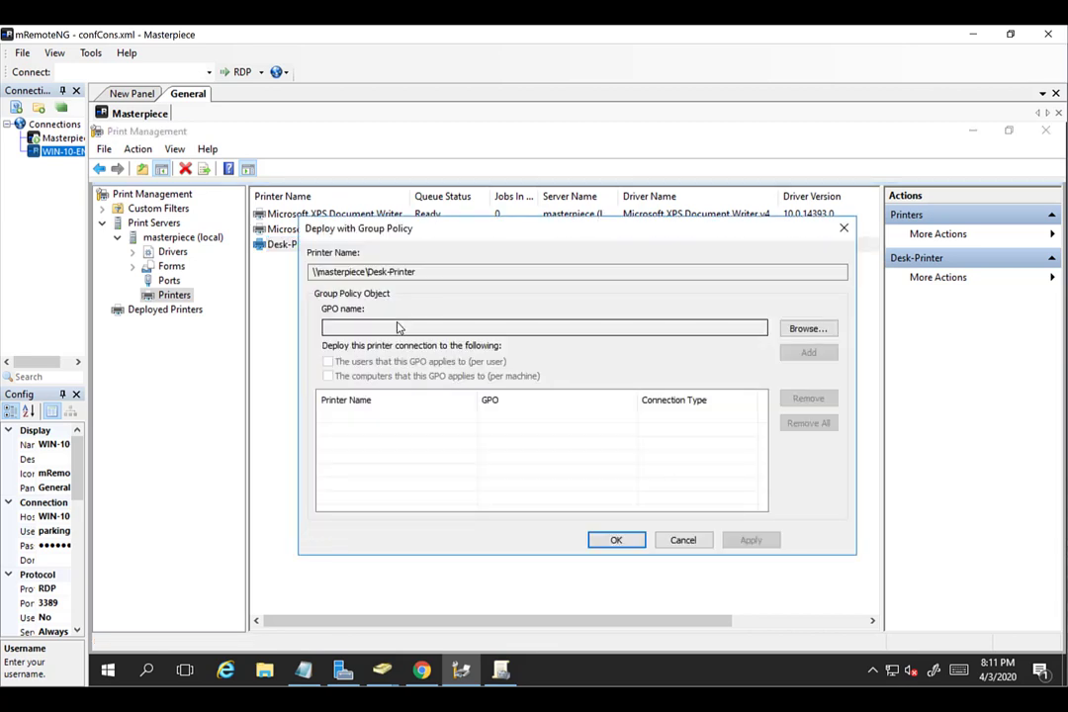
Create and select a new GPO named Desk-Printer-Computers.
left_click(800, 331)
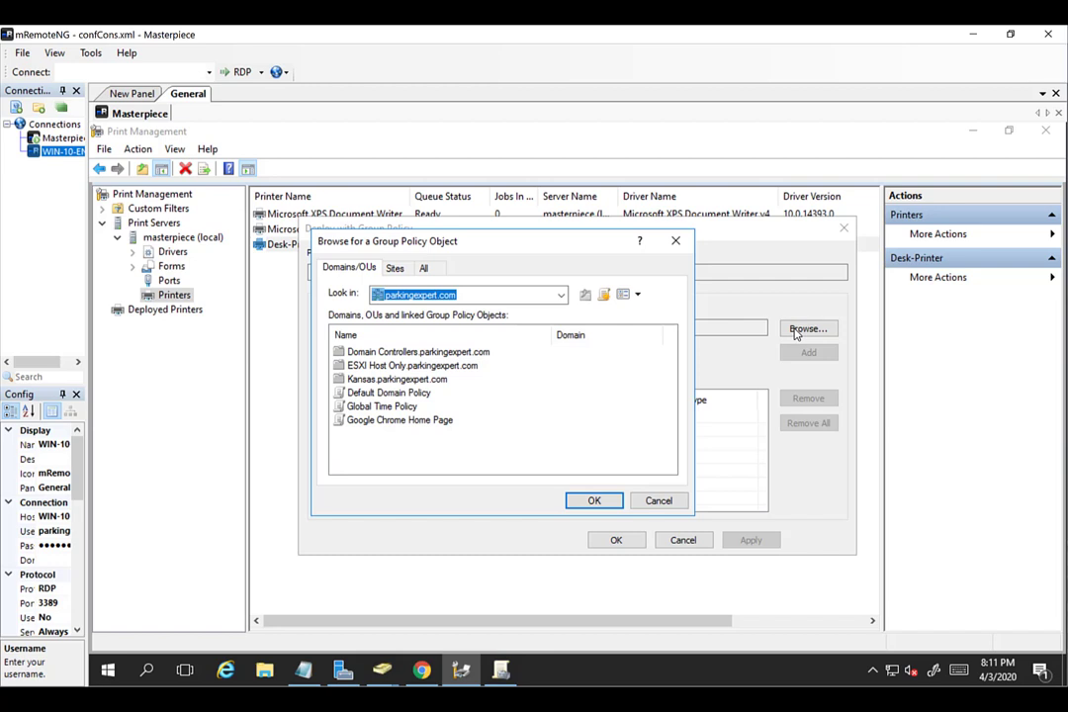
left_click(603, 293)
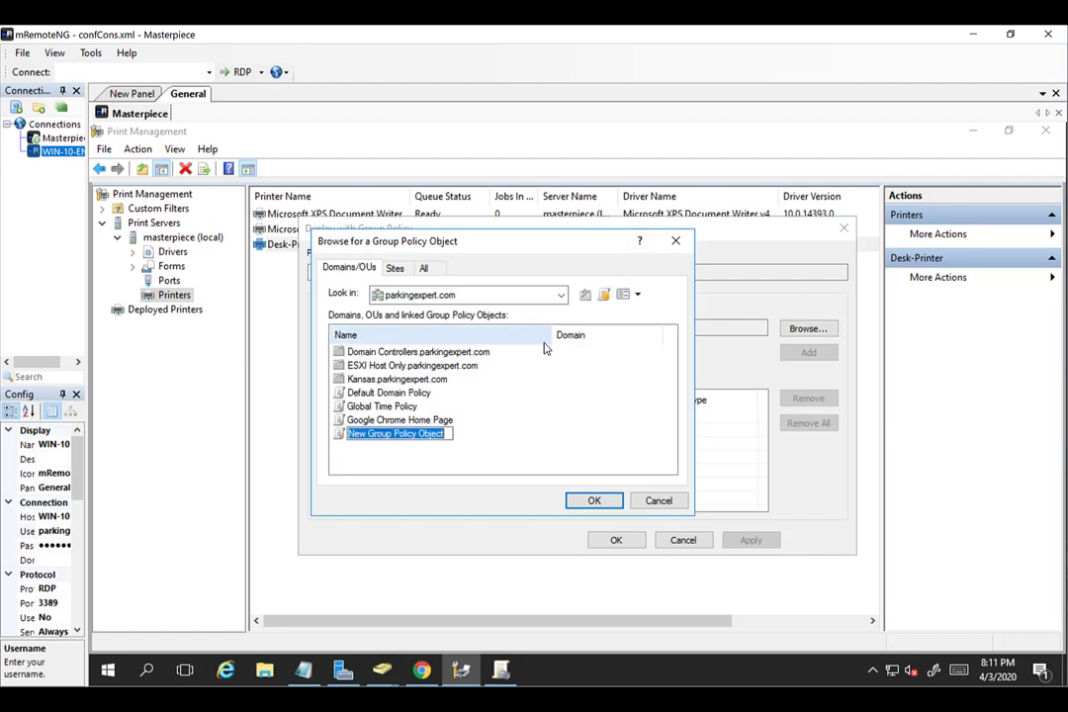
type("DE")
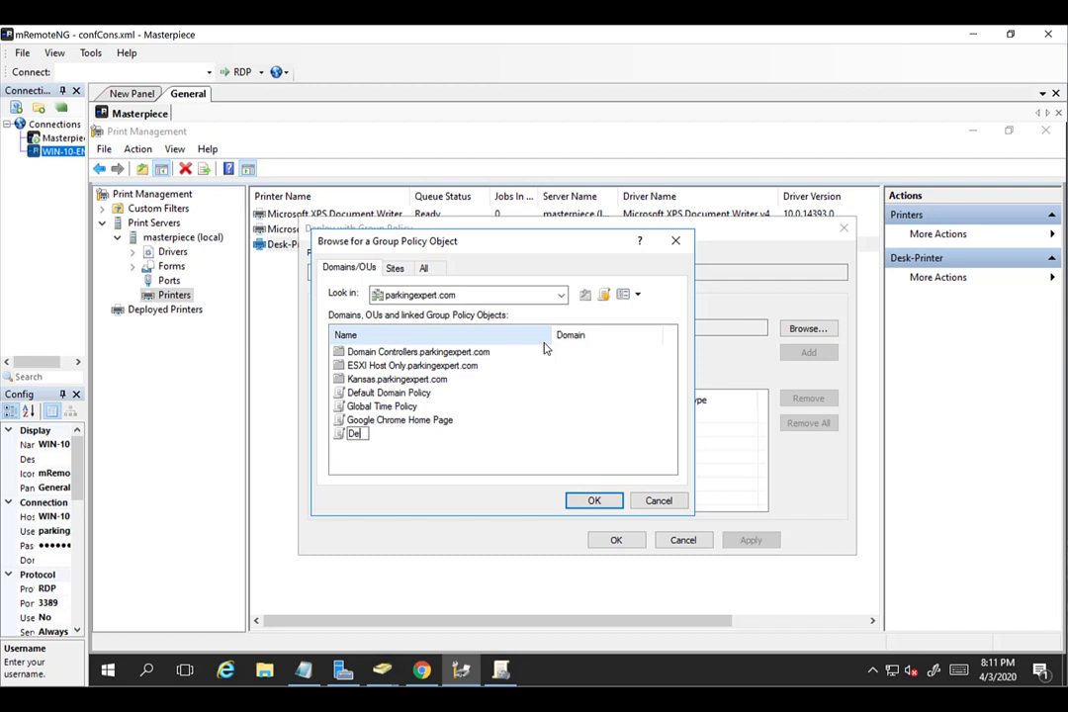
key("BackSpace")
type("esk-Printer-Computers")
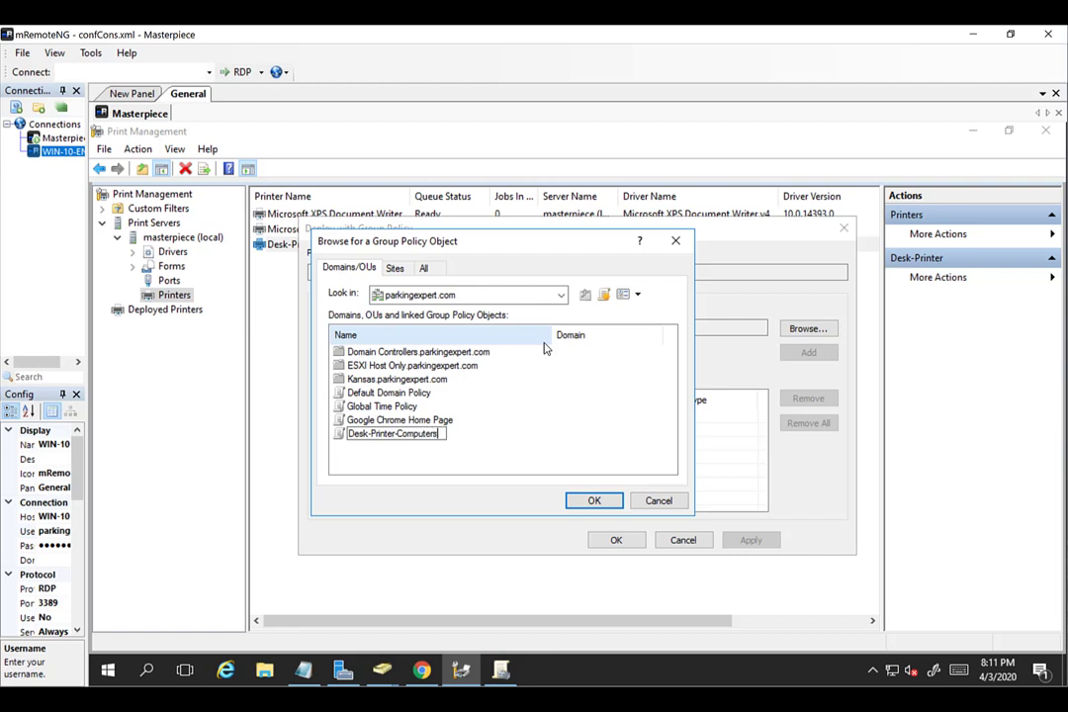
left_click(597, 502)
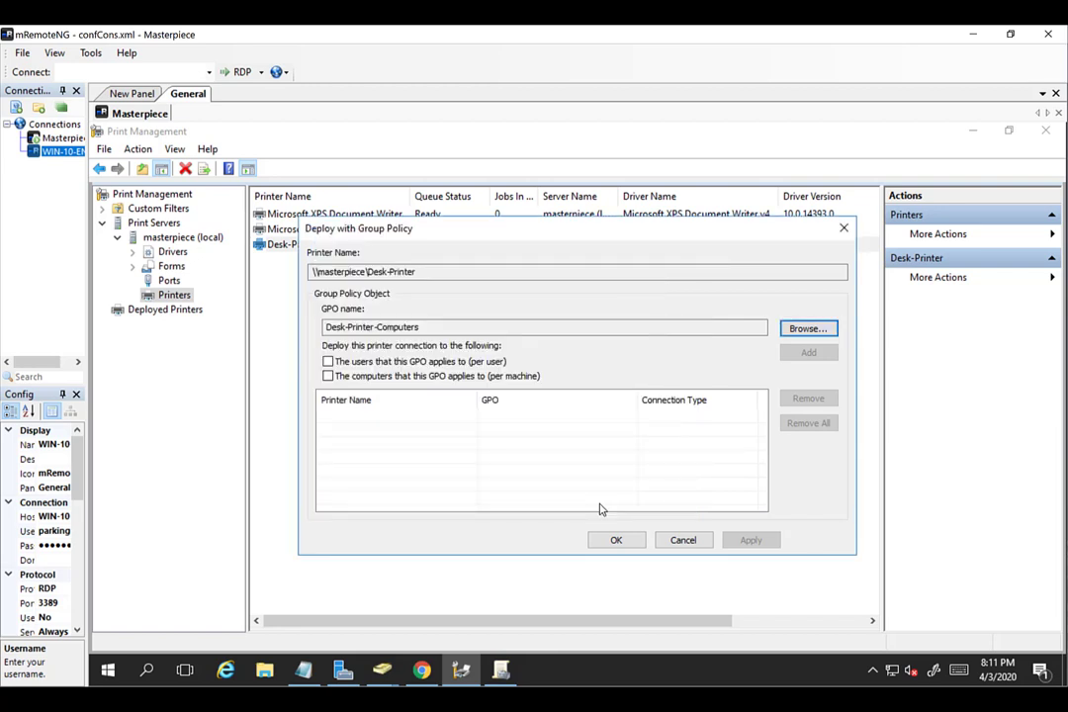
Deploy the printer per machine via Desk-Printer-Computers, apply, and confirm the success message.
left_click(465, 377)
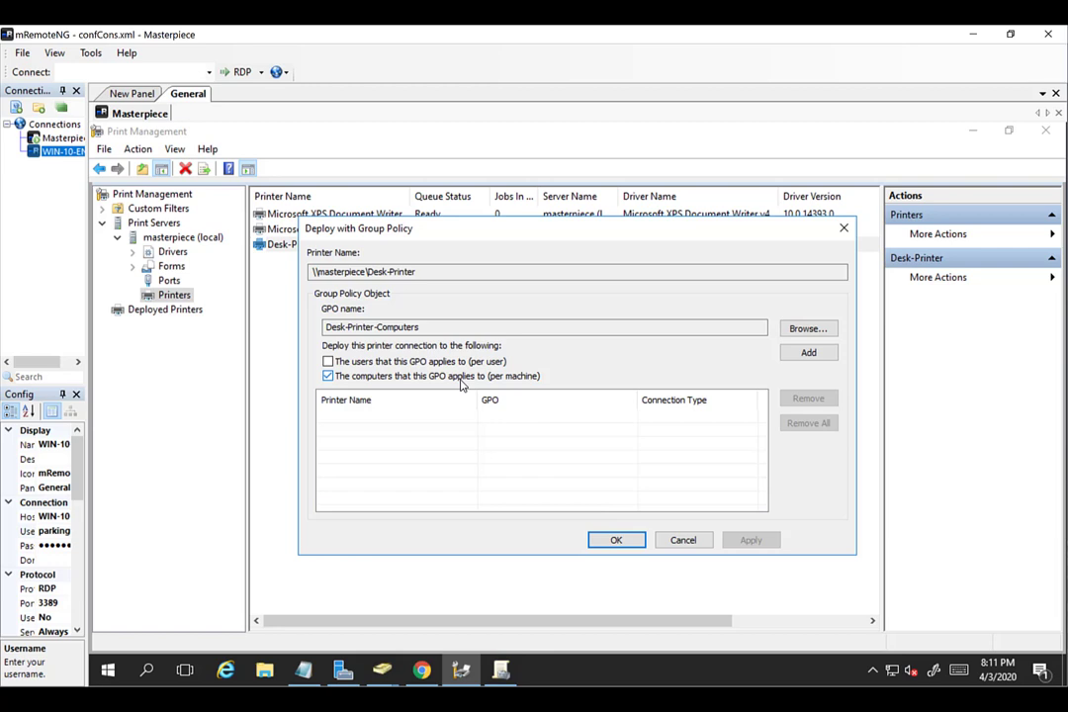
left_click(798, 354)
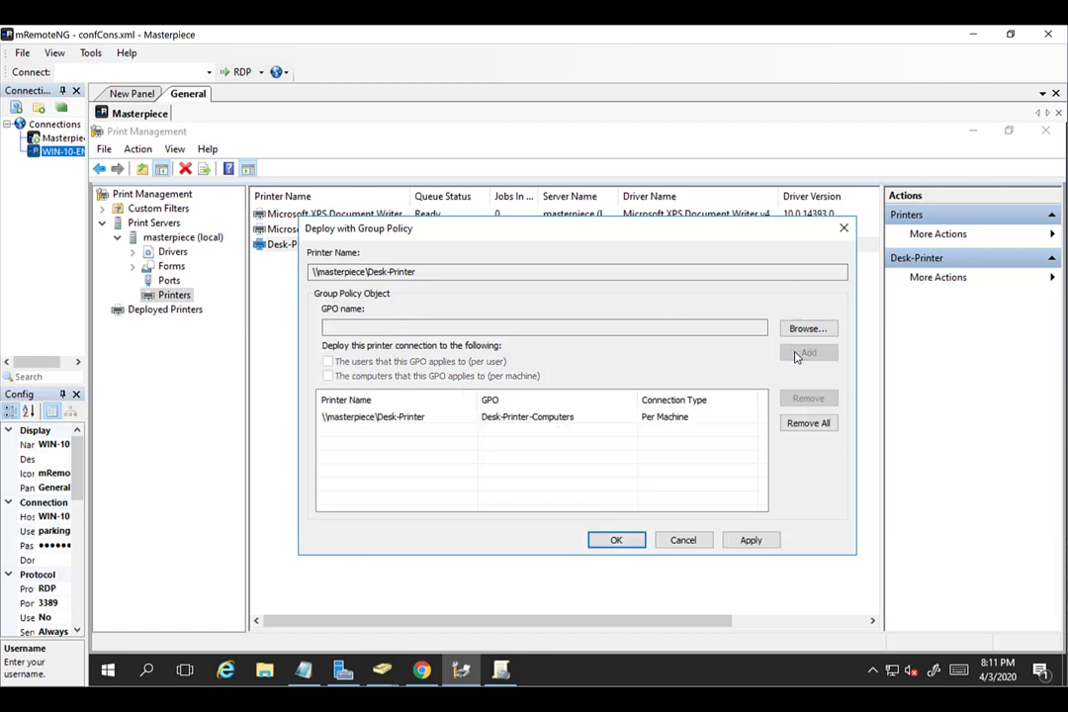
left_click(744, 539)
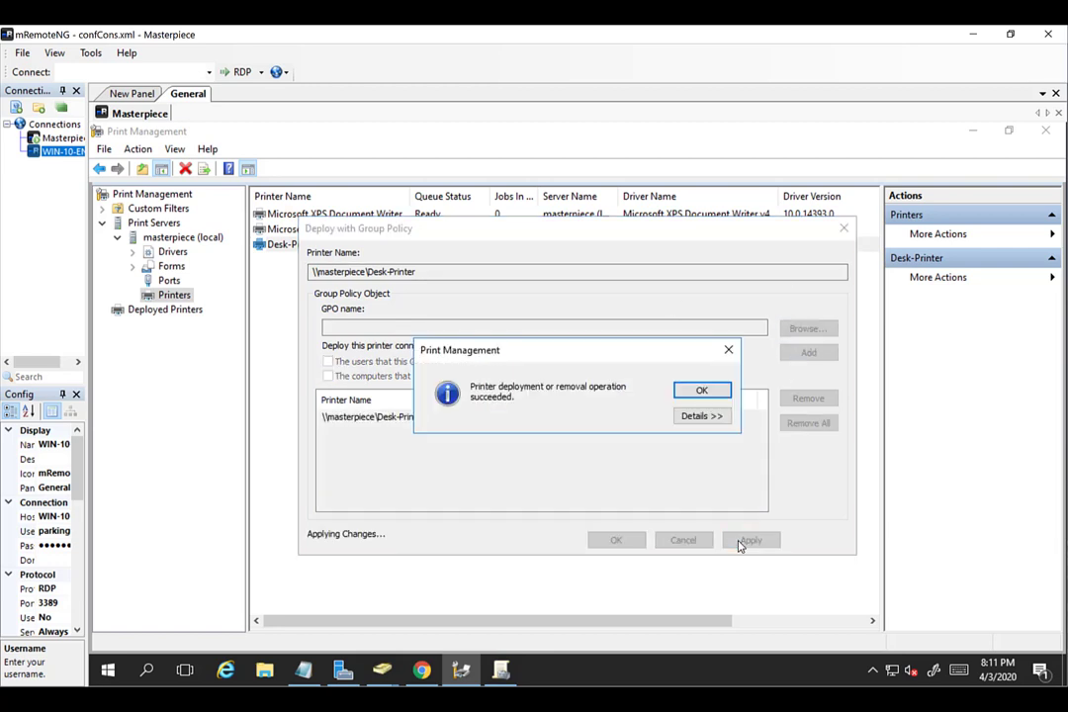
left_click(699, 390)
left_click(615, 541)
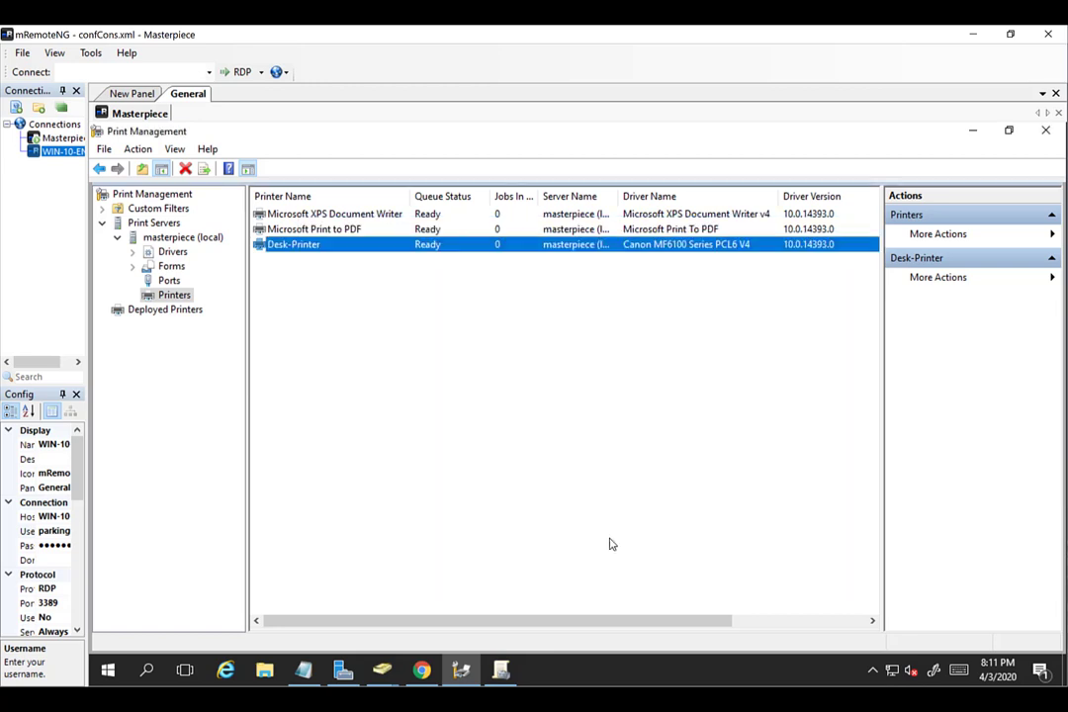
Refresh parkingexpert.com in Group Policy Management to reveal the new Desk-Printer-Computers link.
left_click(499, 672)
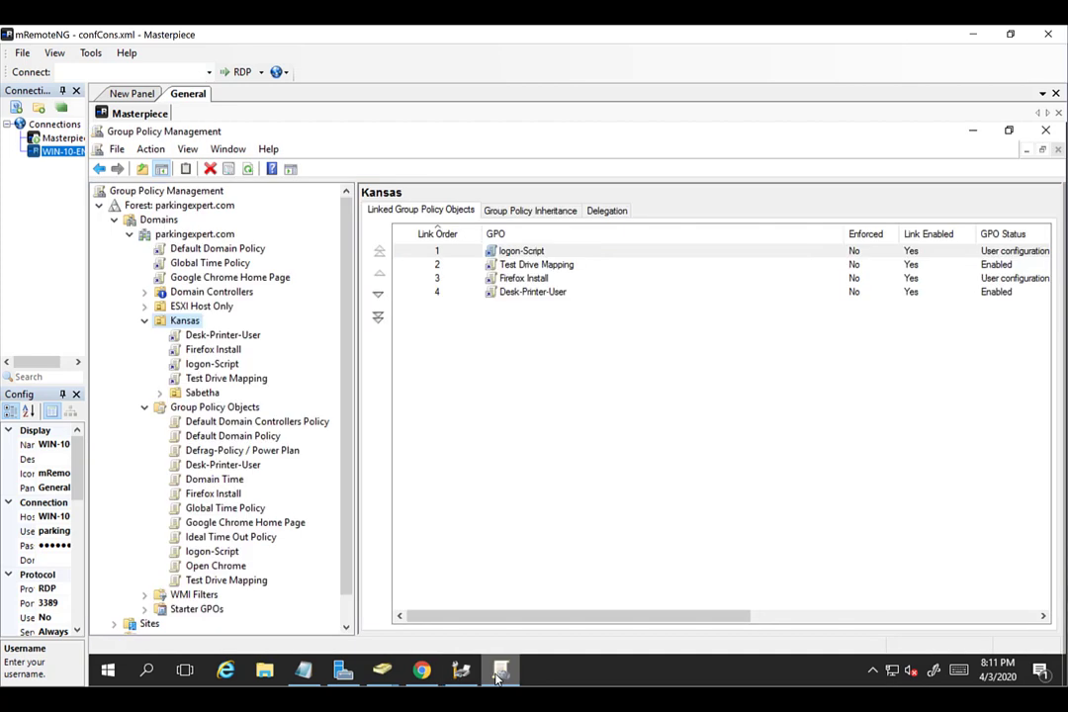
left_click(191, 249)
left_click(683, 432)
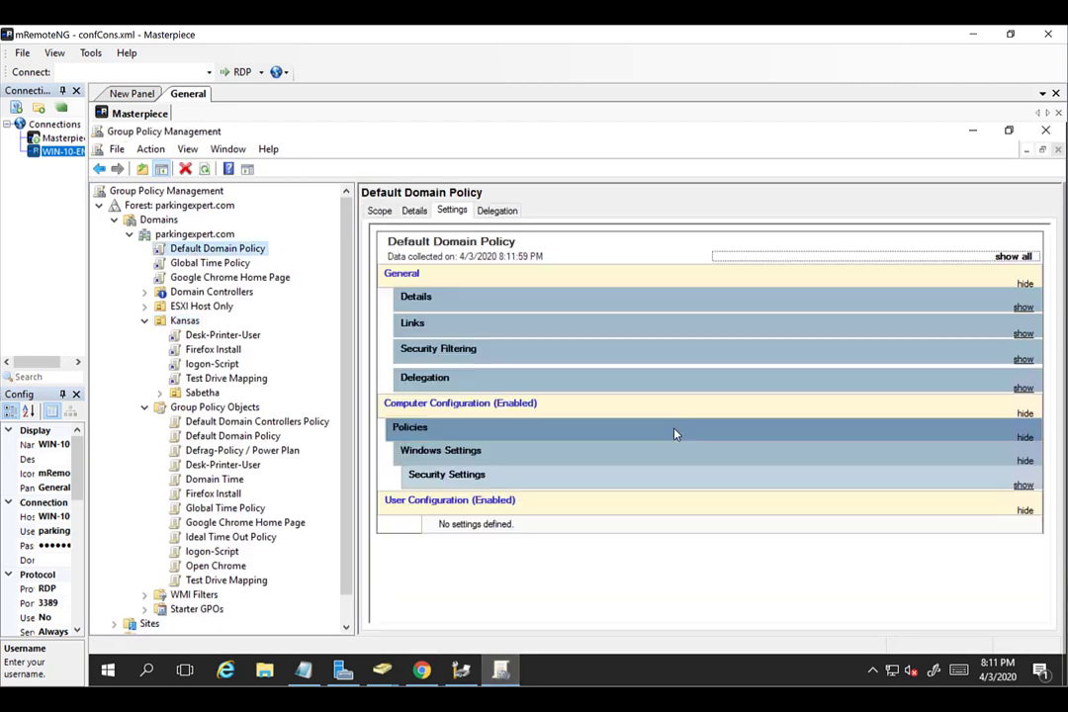
left_click(198, 235)
right_click(247, 237)
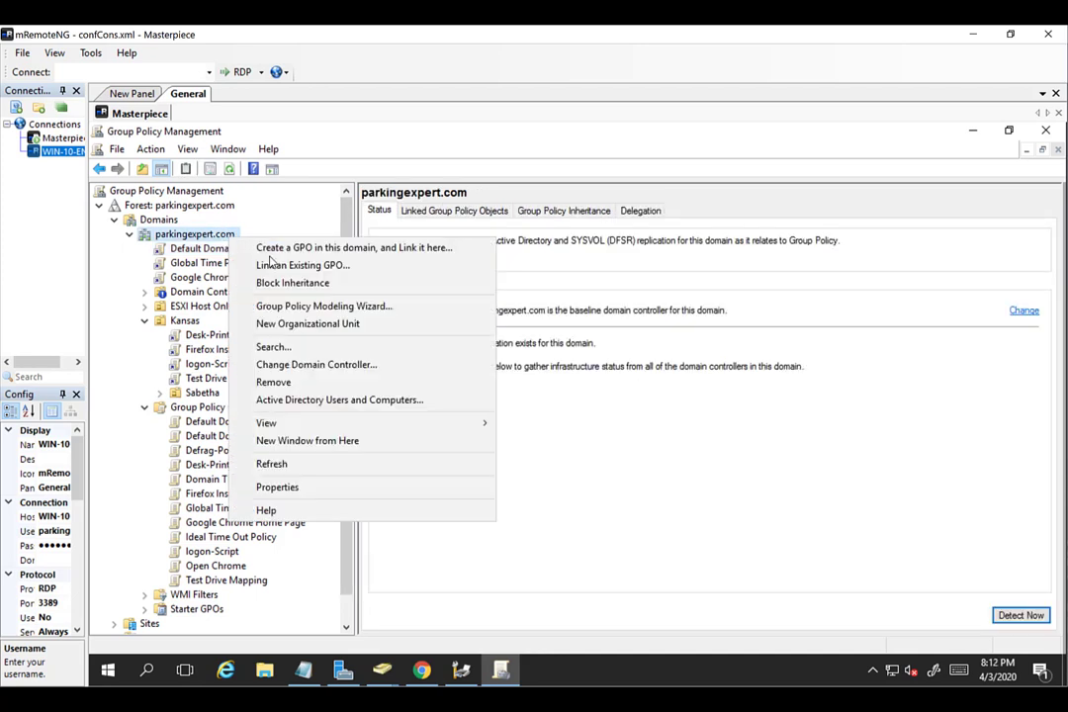
left_click(289, 472)
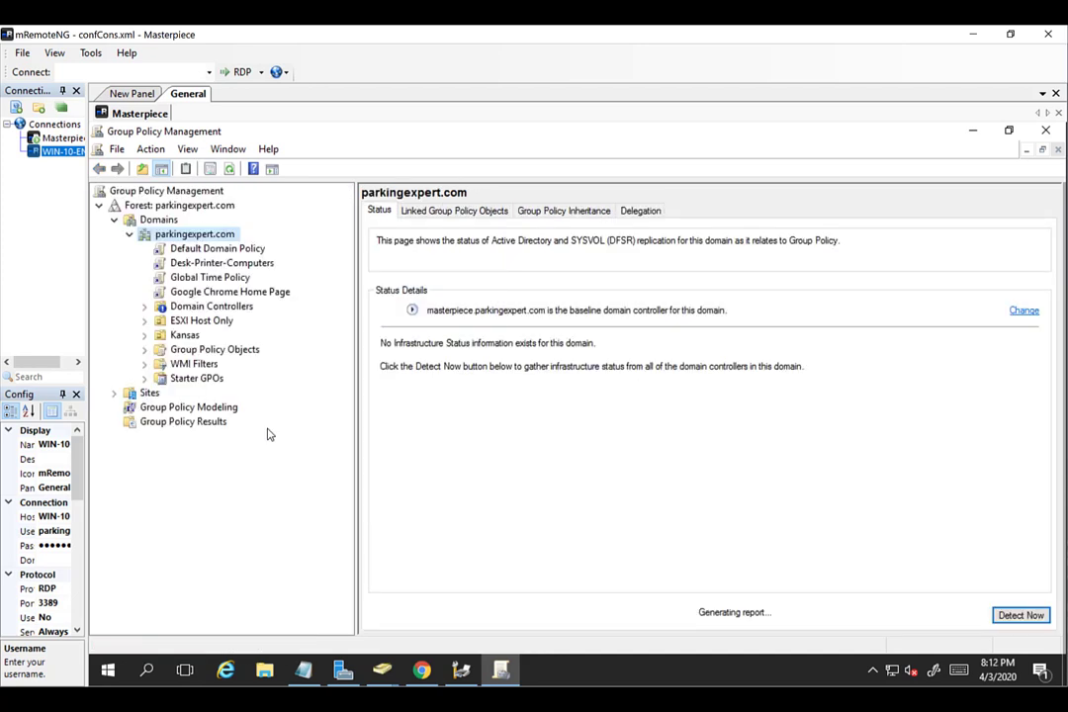
left_click(222, 263)
key("Return")
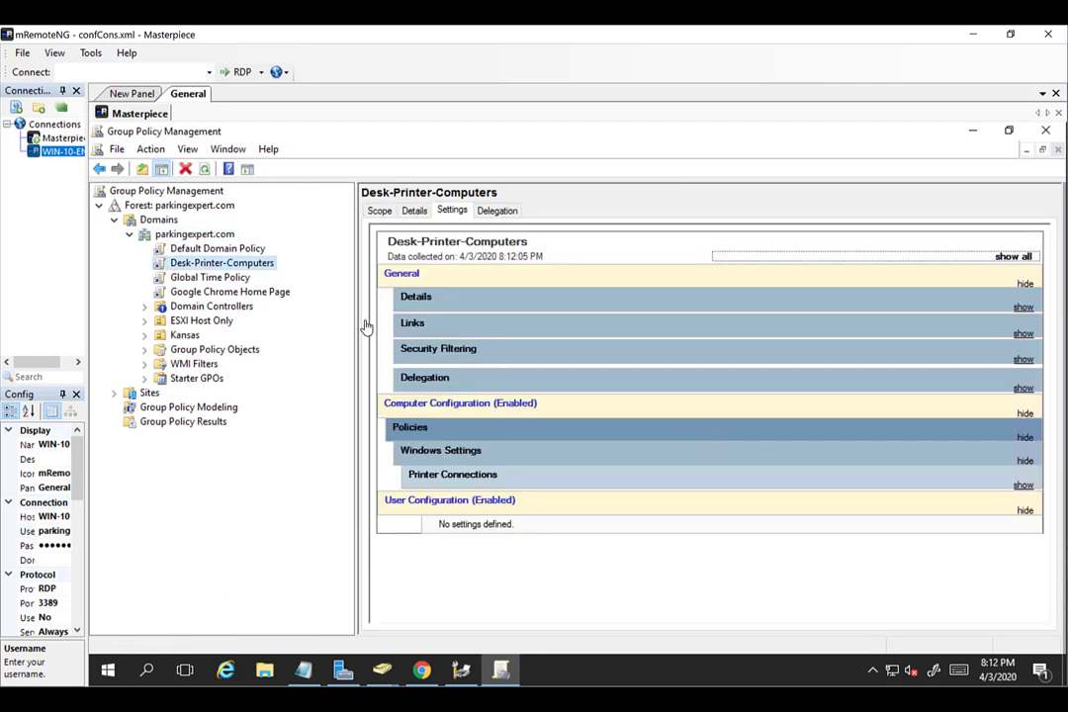
Delete the Desk-Printer-Computers link from the parkingexpert.com domain.
right_click(188, 278)
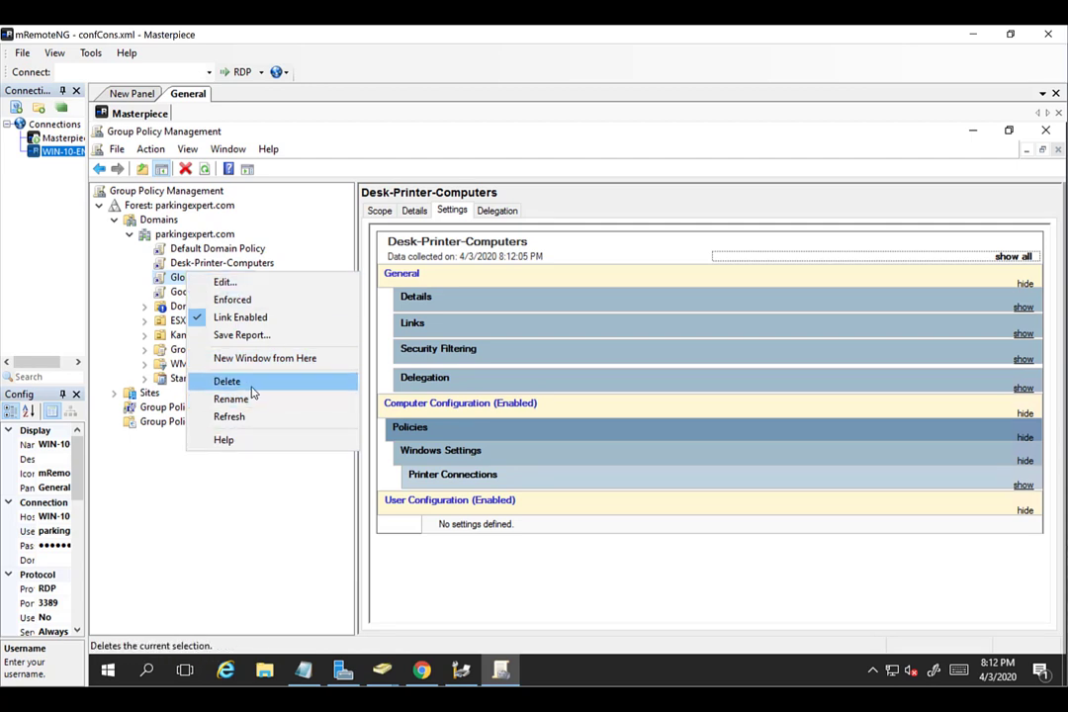
left_click(438, 296)
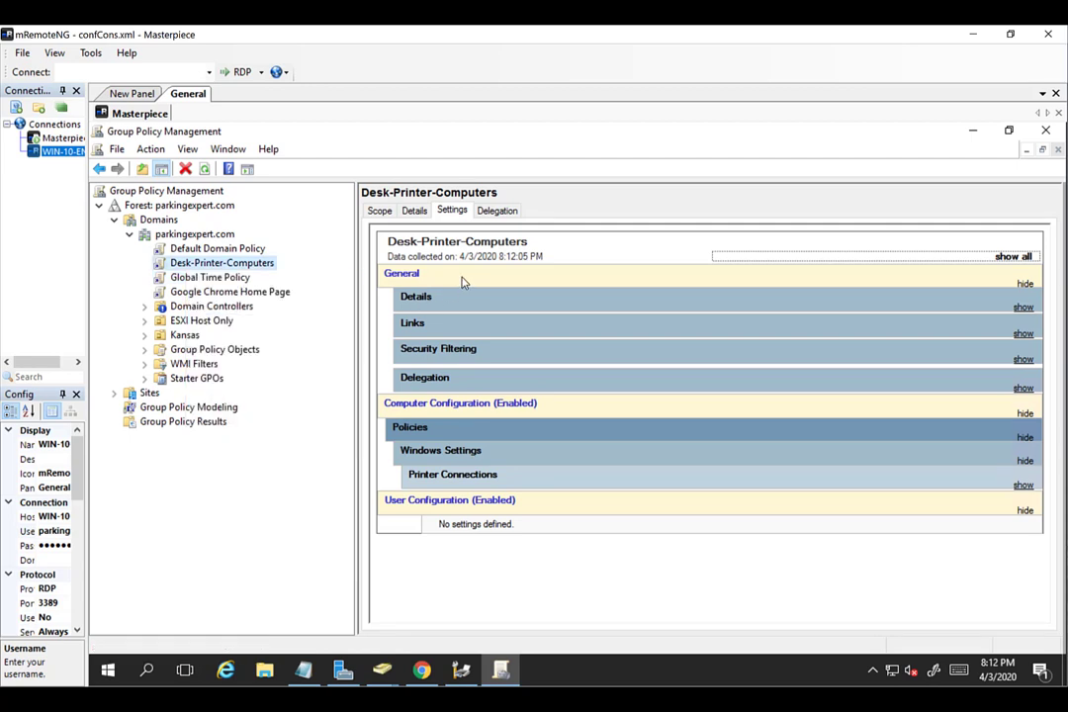
right_click(240, 267)
left_click(292, 388)
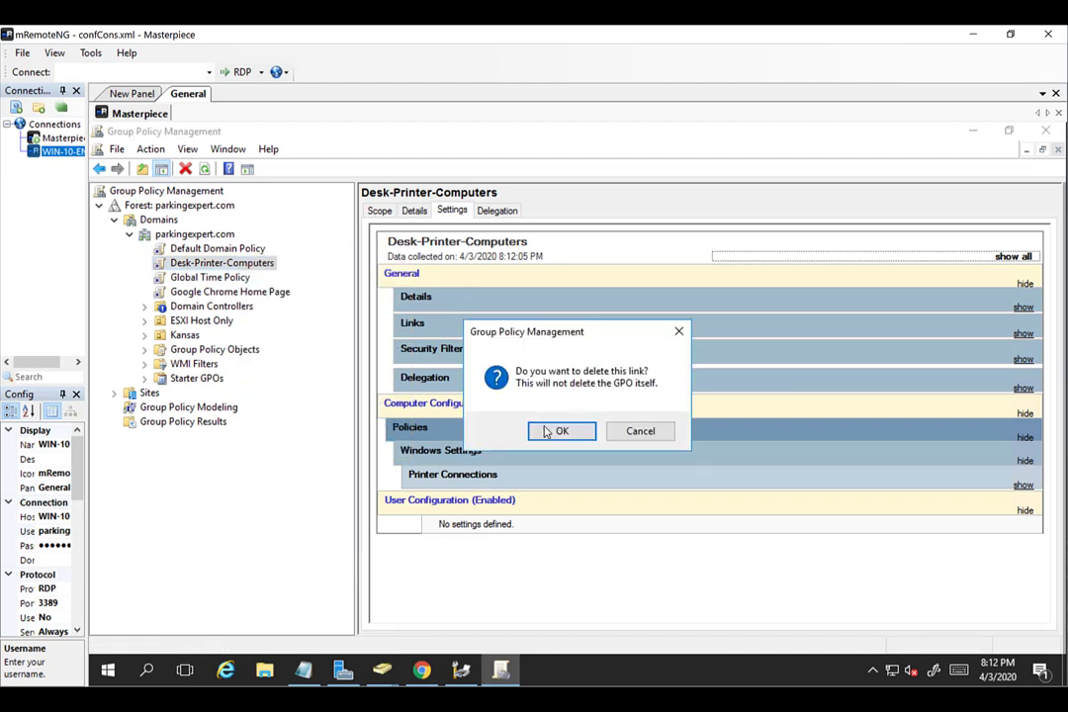
left_click(547, 433)
Expand Kansas and view the Desk-Printer-User link's settings.
left_click(144, 321)
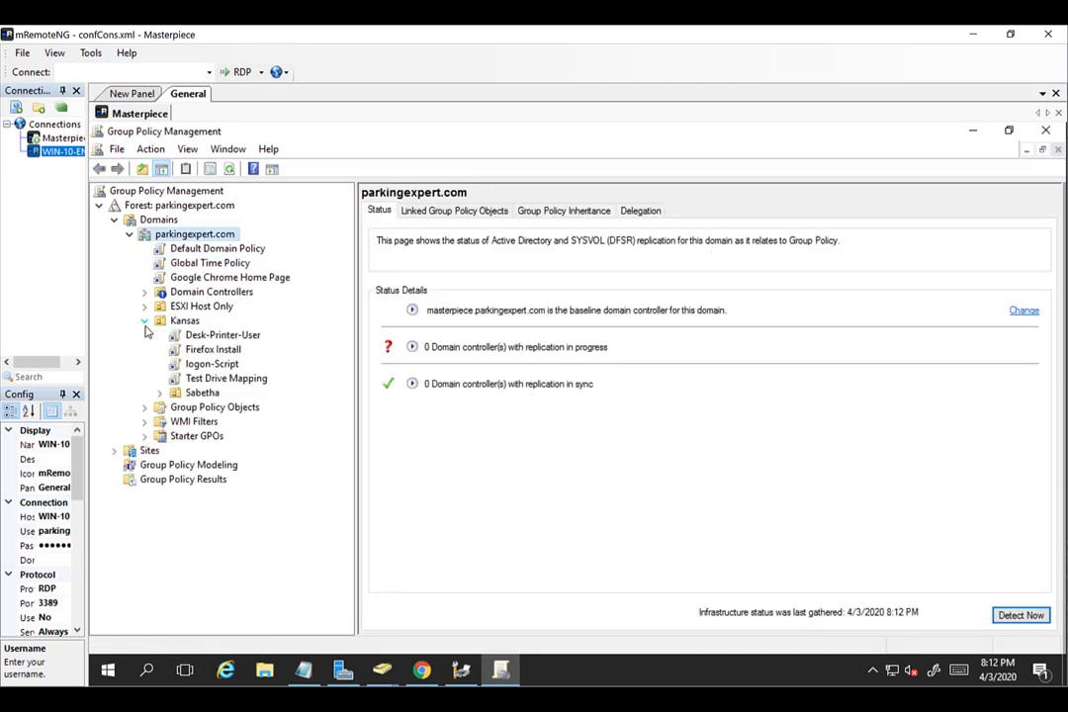
left_click(222, 337)
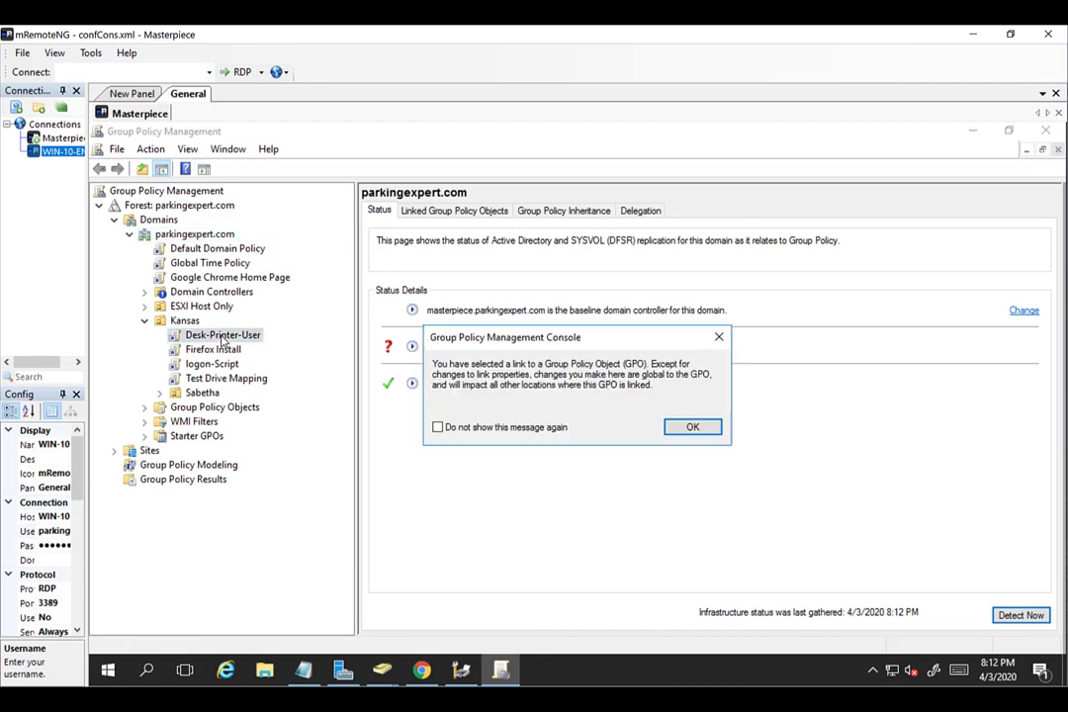
left_click(687, 427)
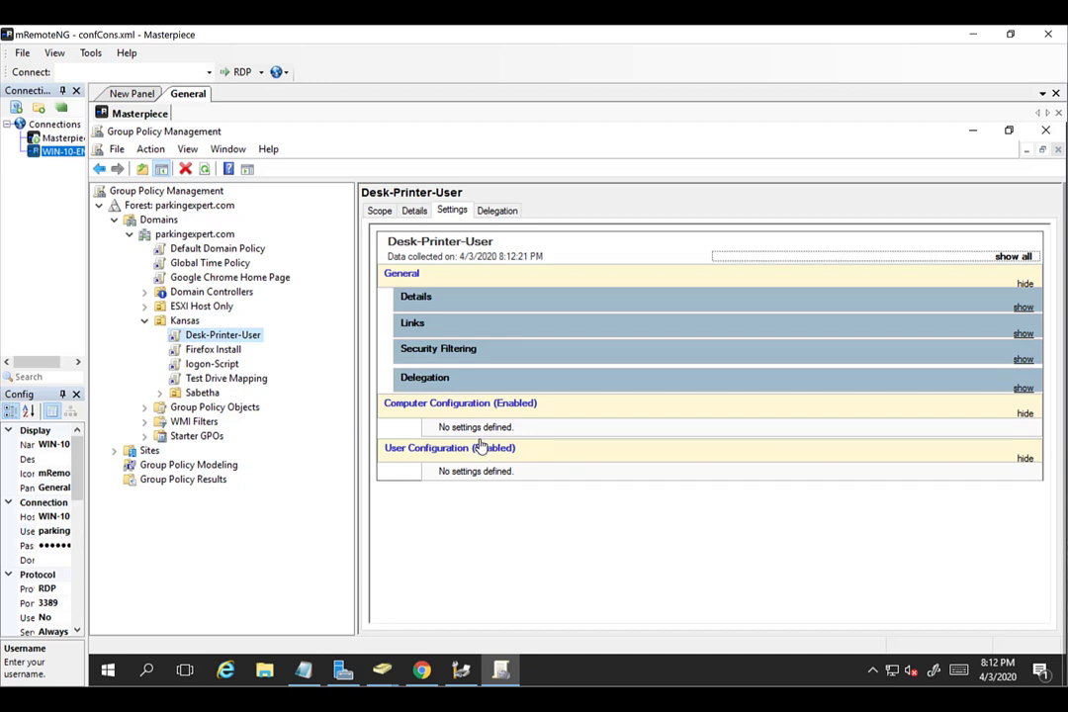
Delete the Desk-Printer-User link from the Kansas OU.
right_click(243, 342)
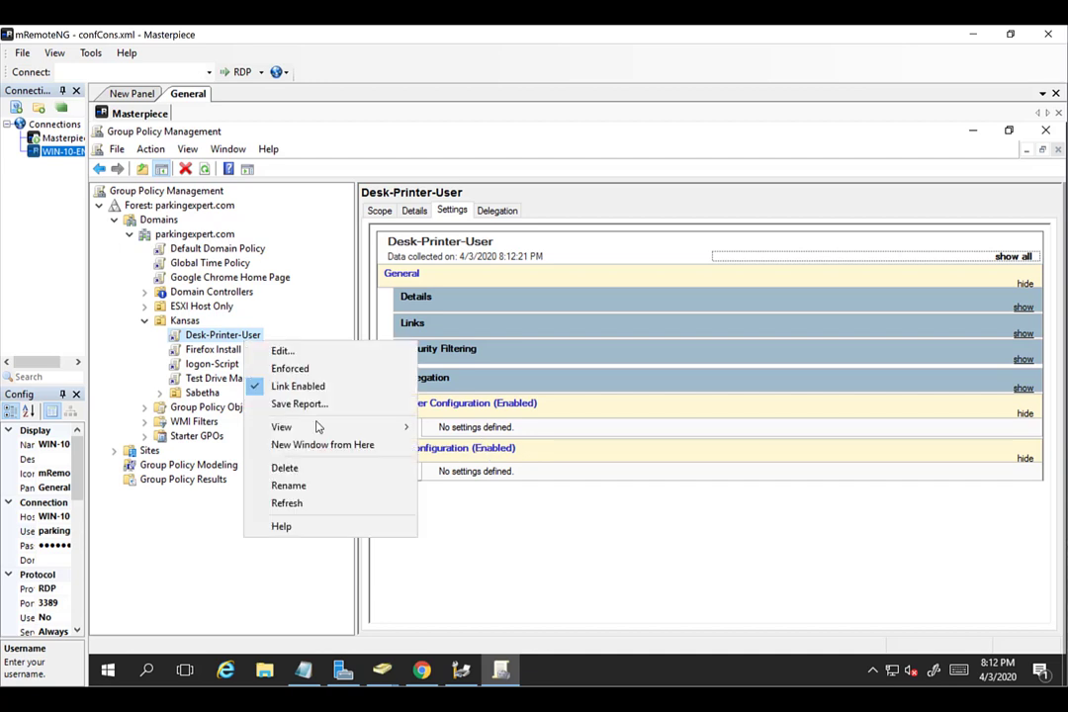
left_click(337, 467)
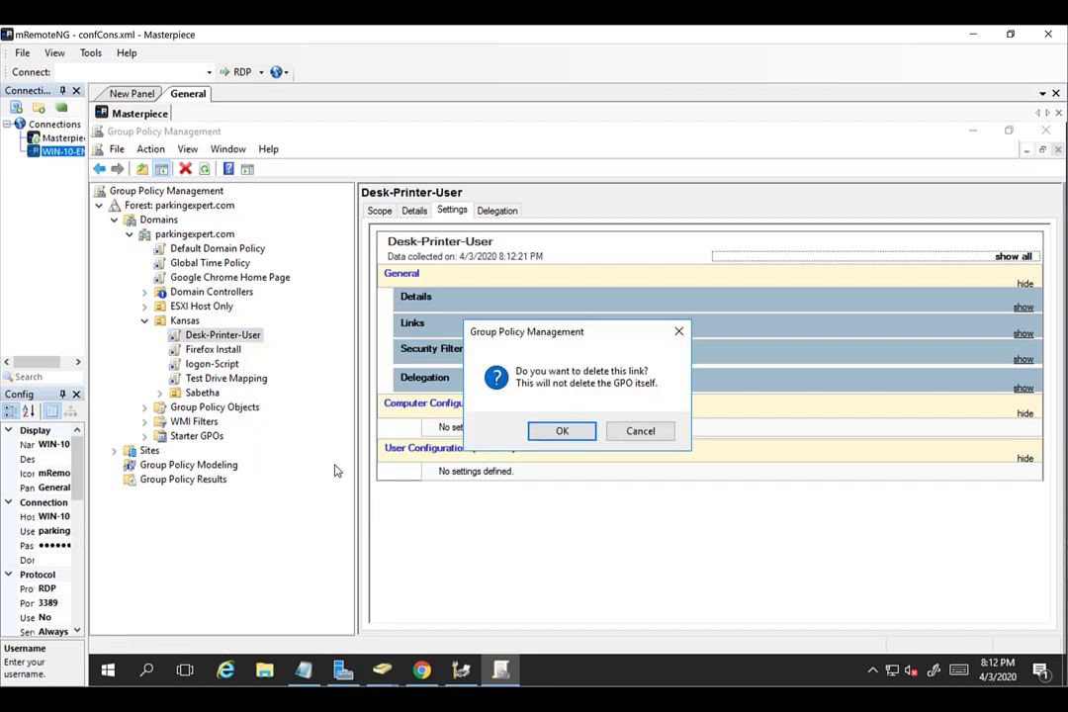
left_click(544, 432)
Link the existing Desk-Printer-Computers GPO to the Kansas OU.
right_click(186, 324)
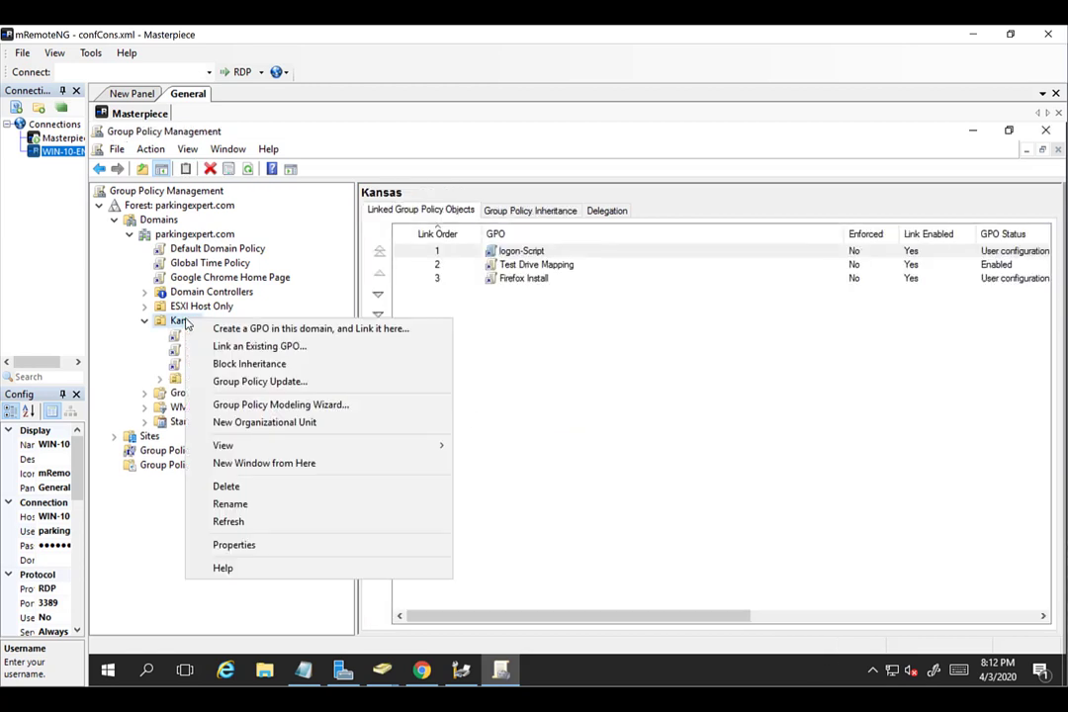
left_click(245, 349)
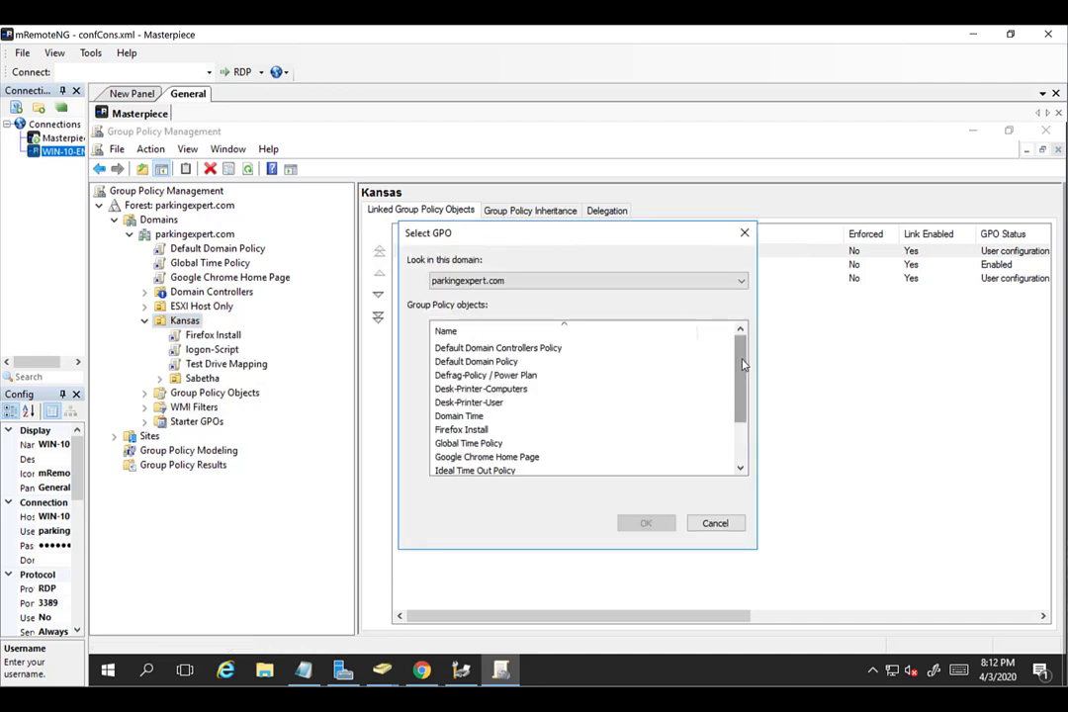
left_click(558, 389)
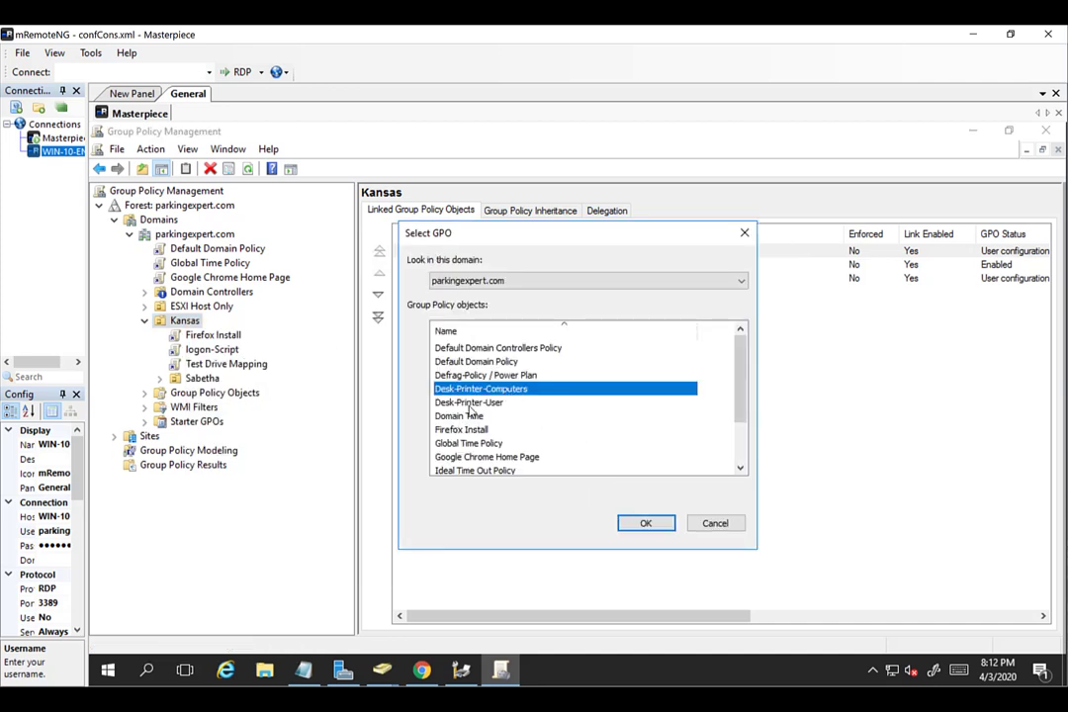
left_click(653, 524)
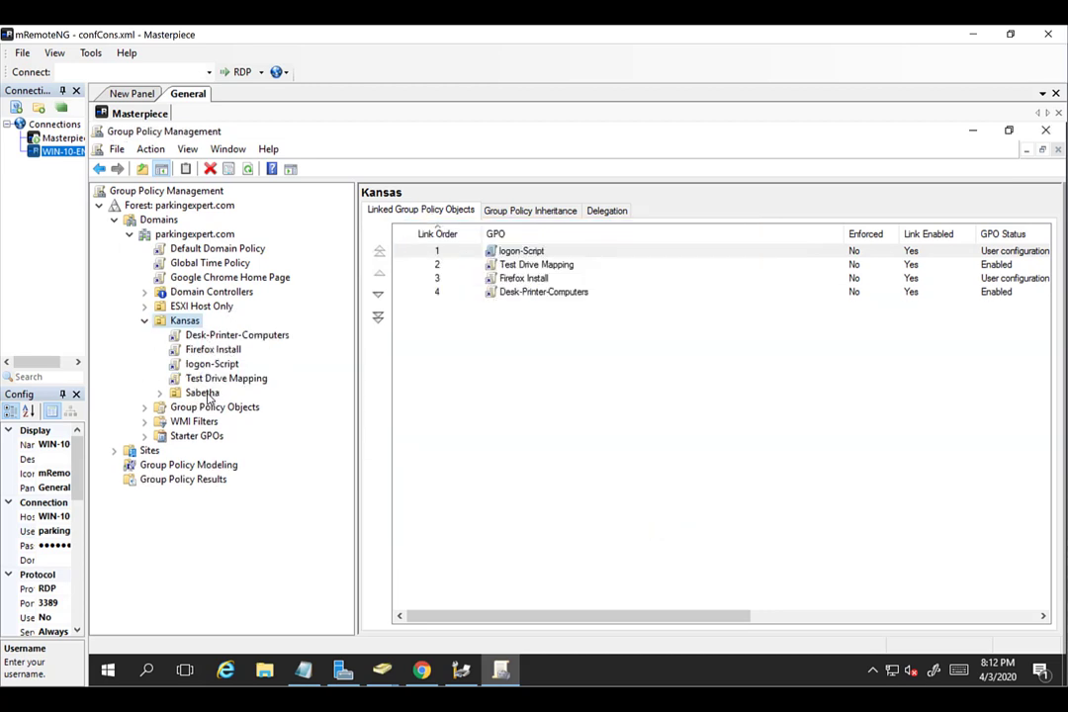
left_click(204, 394)
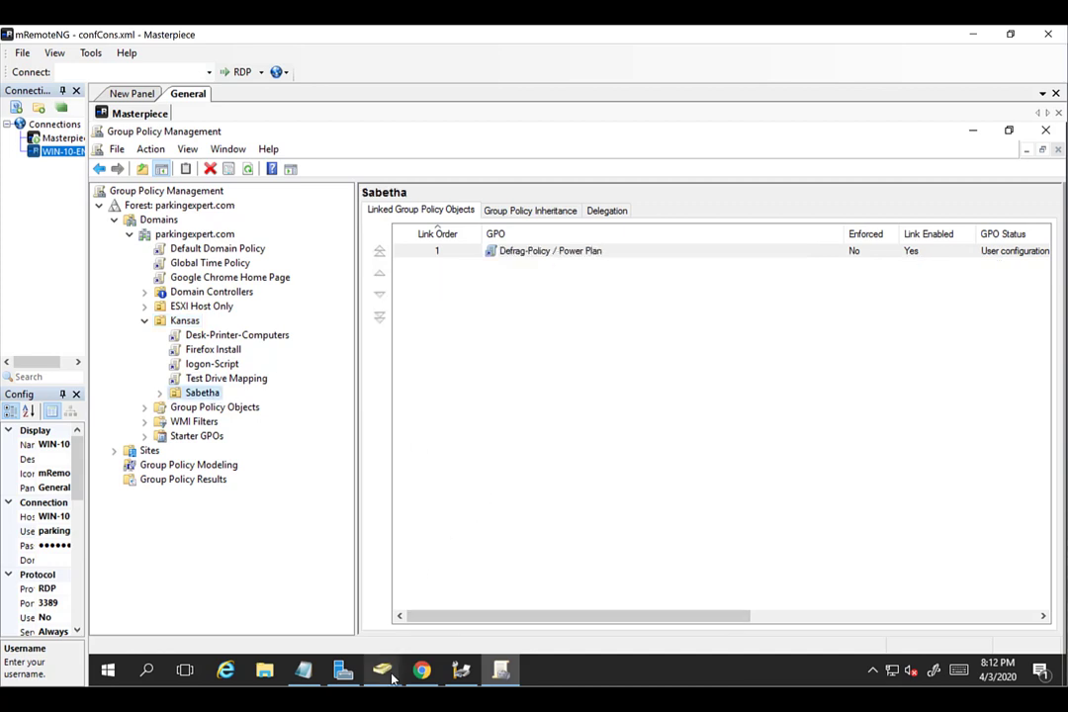
mouse_move(393, 678)
left_click(436, 625)
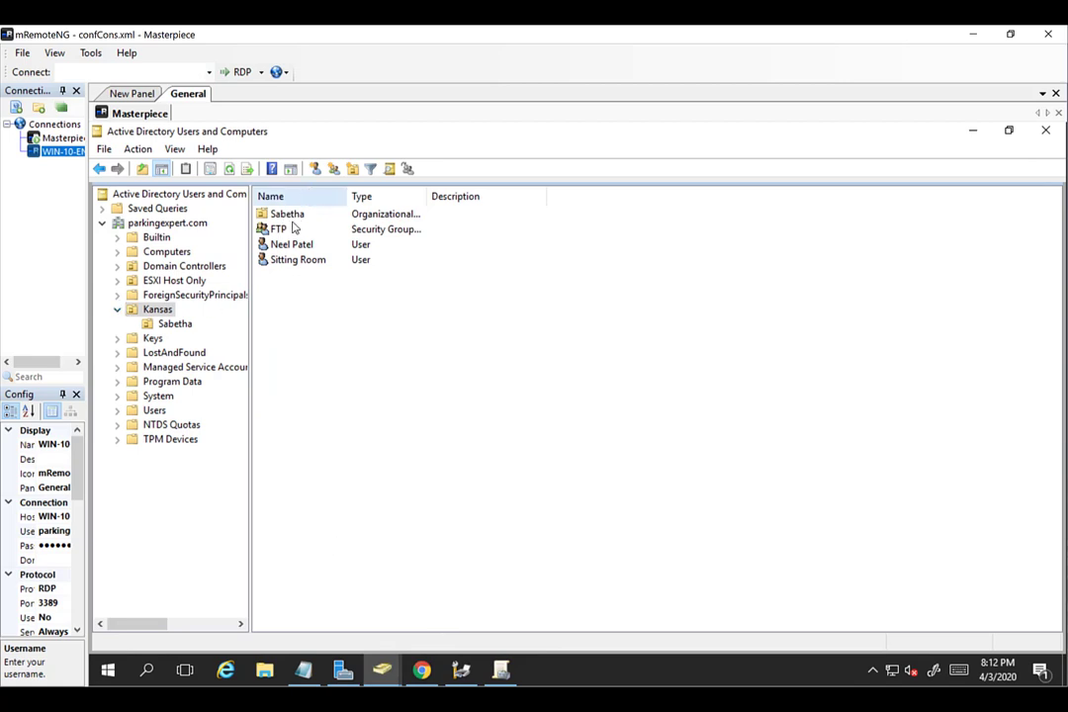
left_click(178, 324)
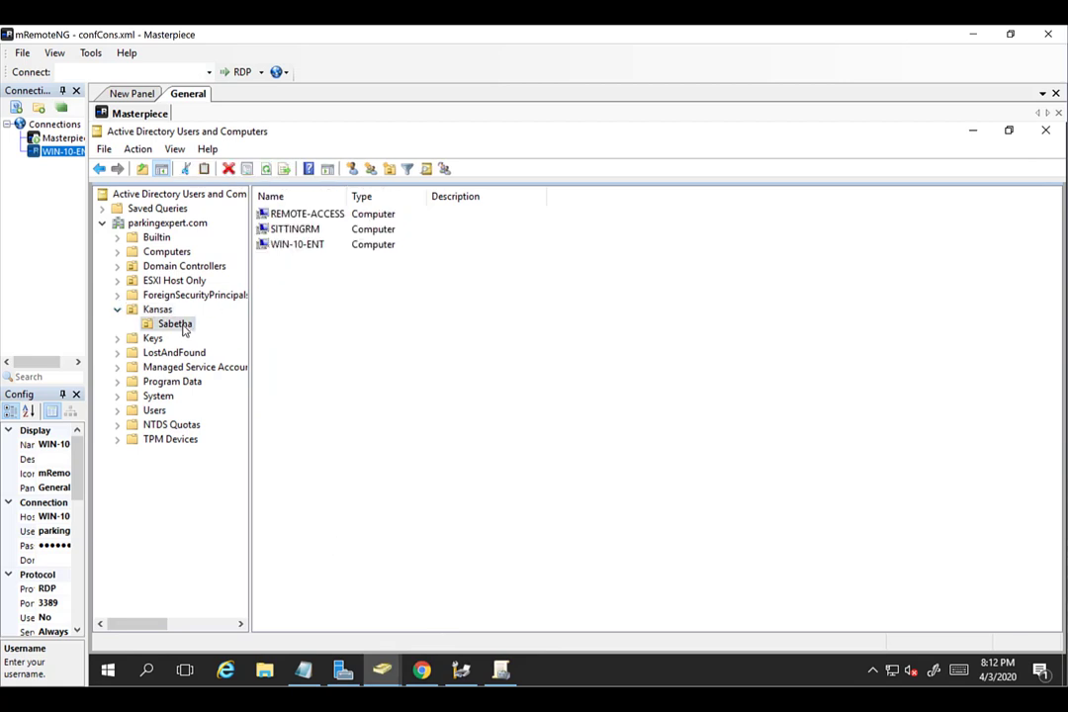
left_click(320, 216)
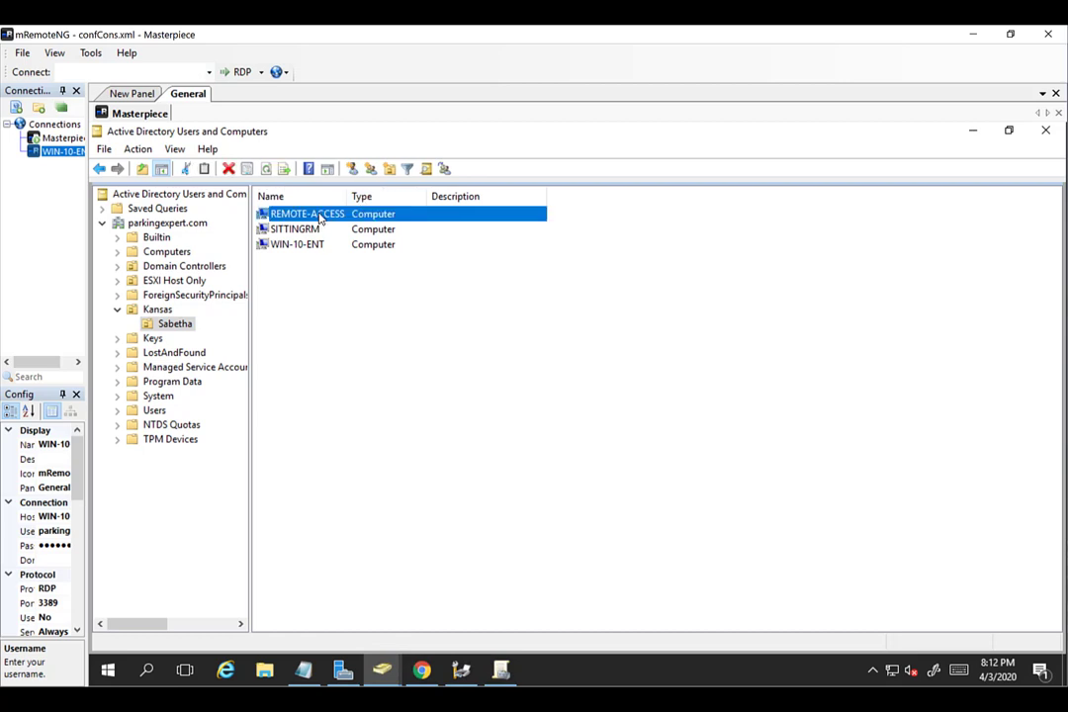
left_click(310, 233)
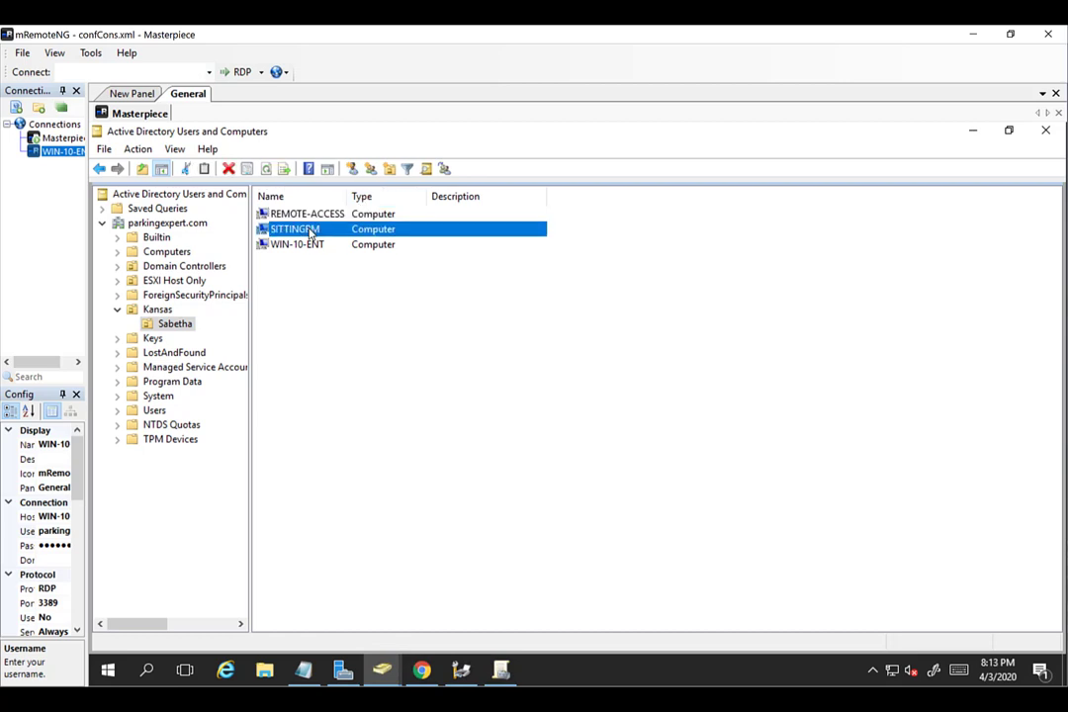
left_click(288, 249)
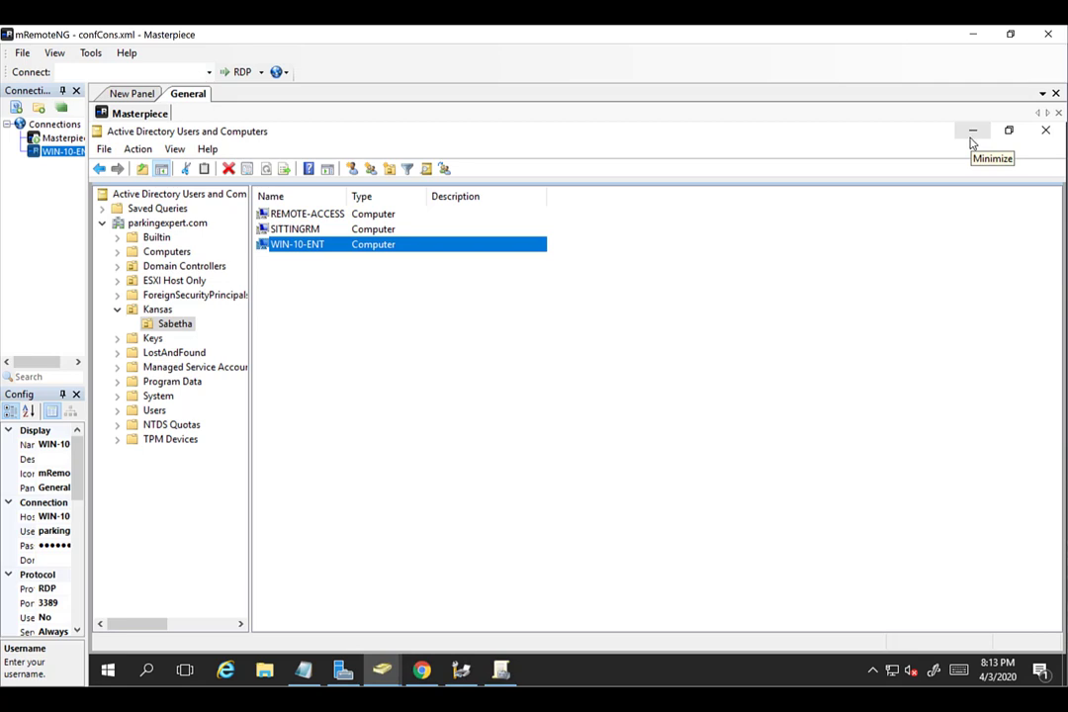
left_click(971, 137)
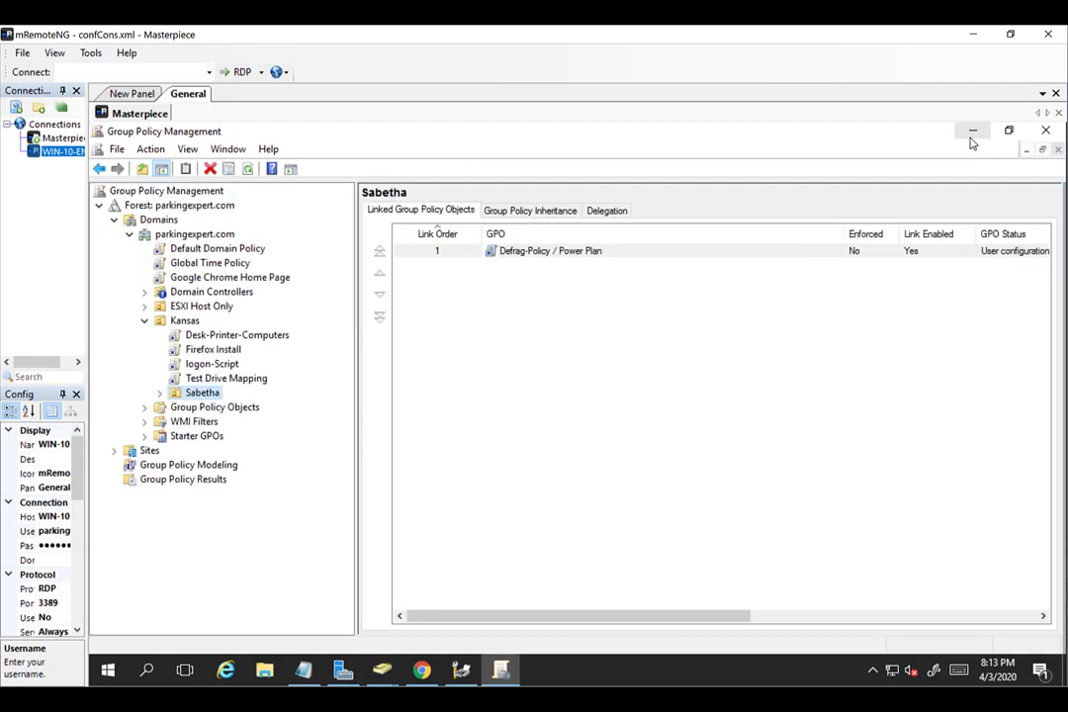
Verify Desk-Printer-Computers' Printer Connections shows \\masterpiece\Desk-Printer, then open a WIN-10-ENT session.
left_click(235, 335)
left_click(689, 427)
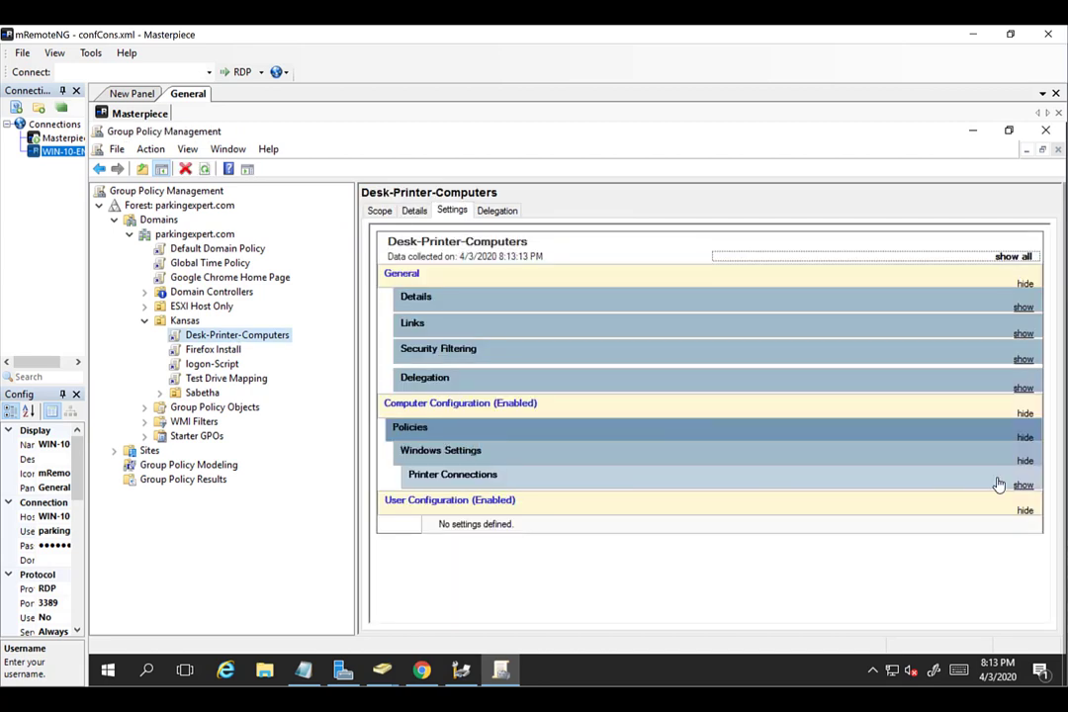
left_click(1025, 486)
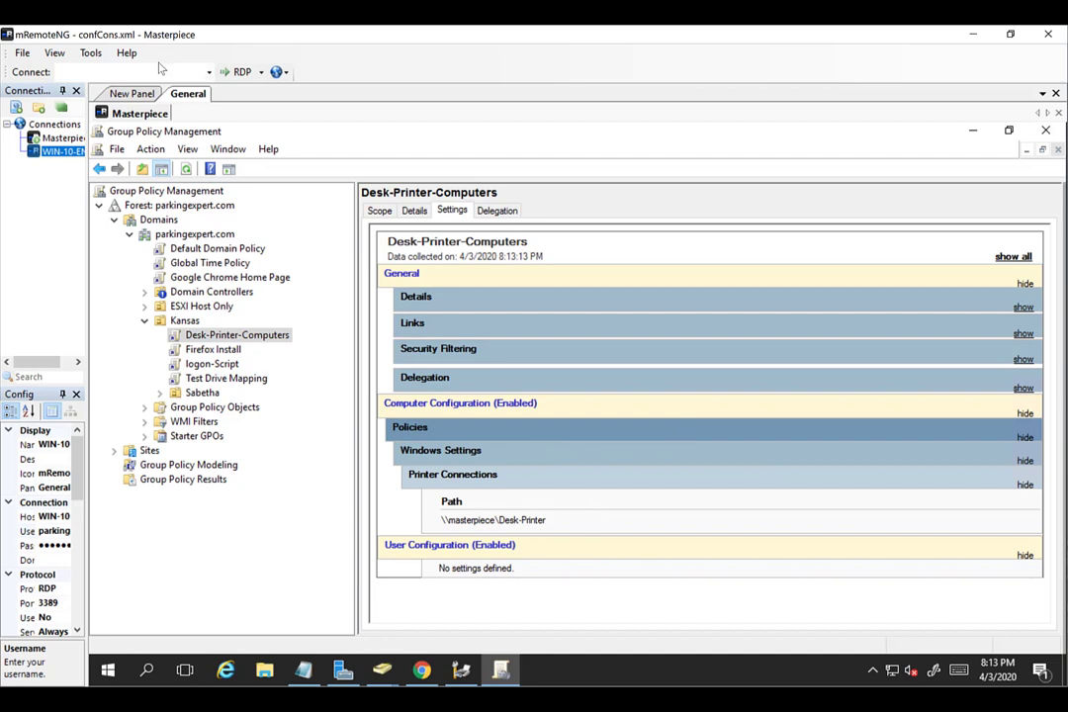
left_click(70, 153)
double_click(70, 154)
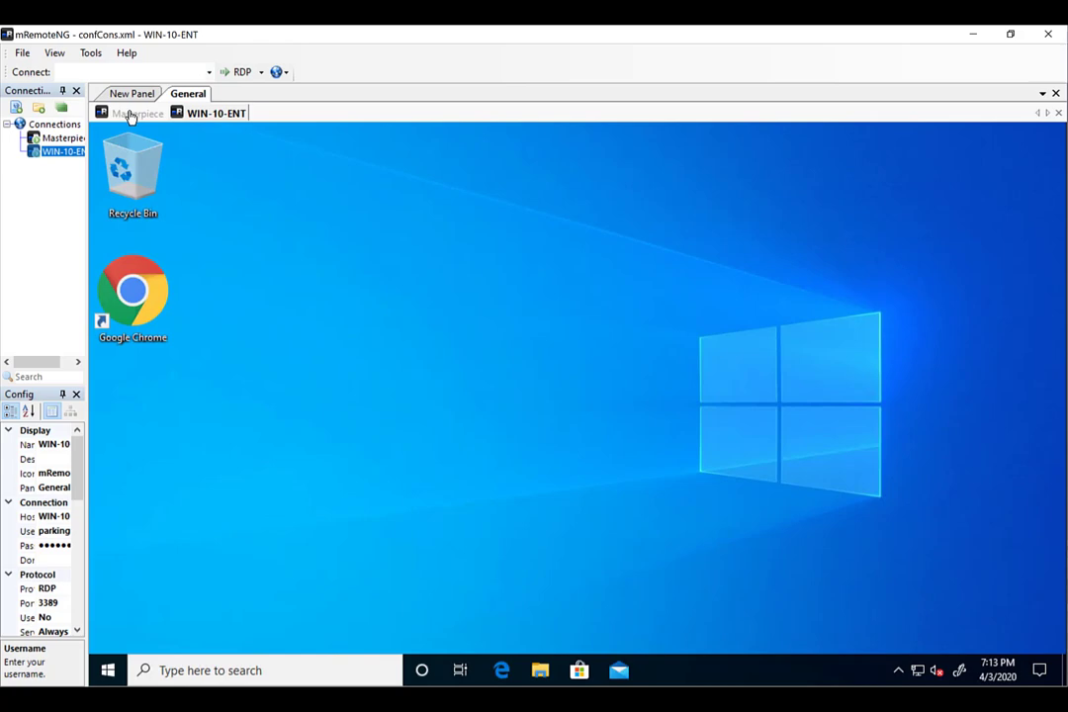
Run gpupdate in a Command Prompt on Masterpiece, then return to the WIN-10-ENT tab.
left_click(130, 113)
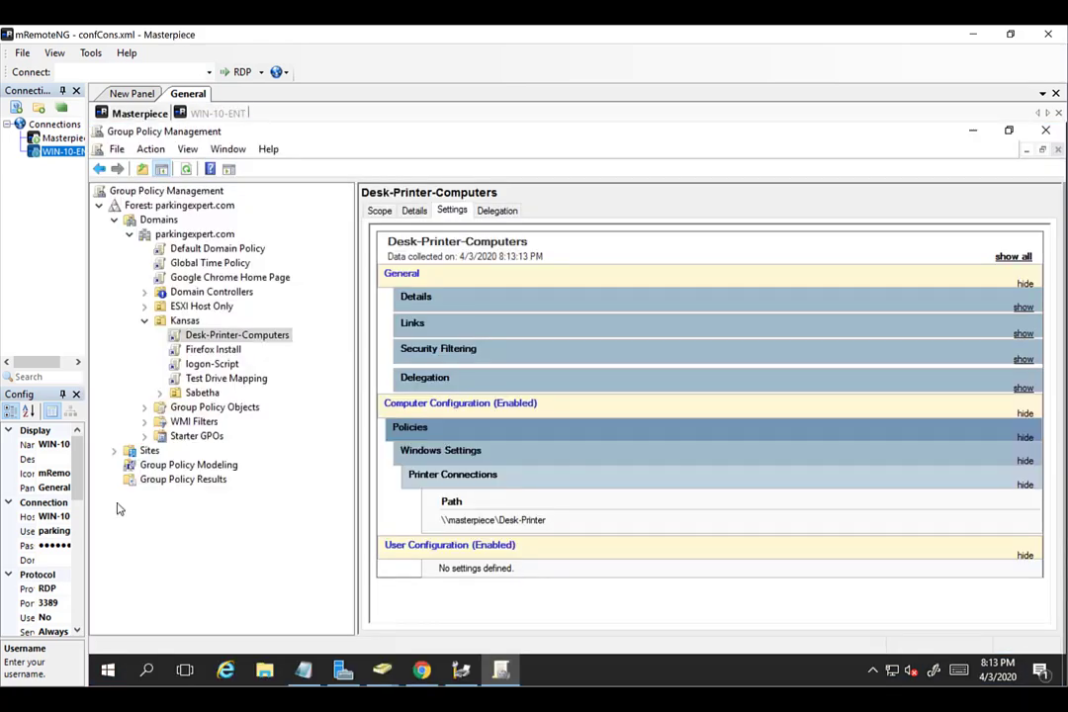
left_click(109, 671)
type("c")
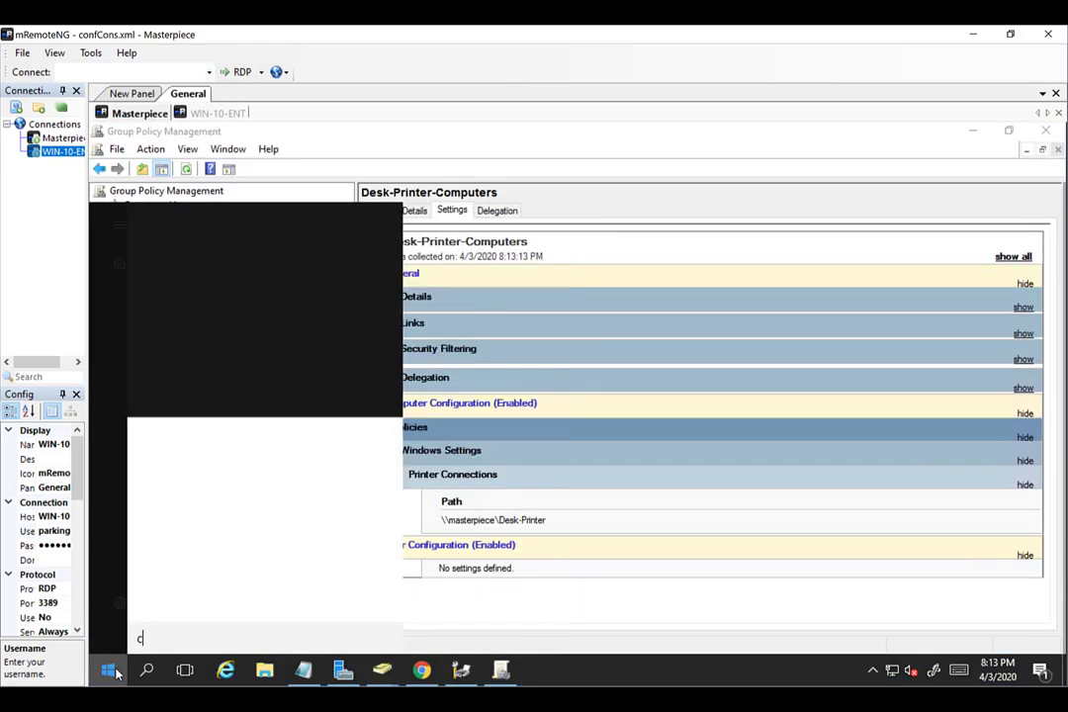
type("md")
key("Return")
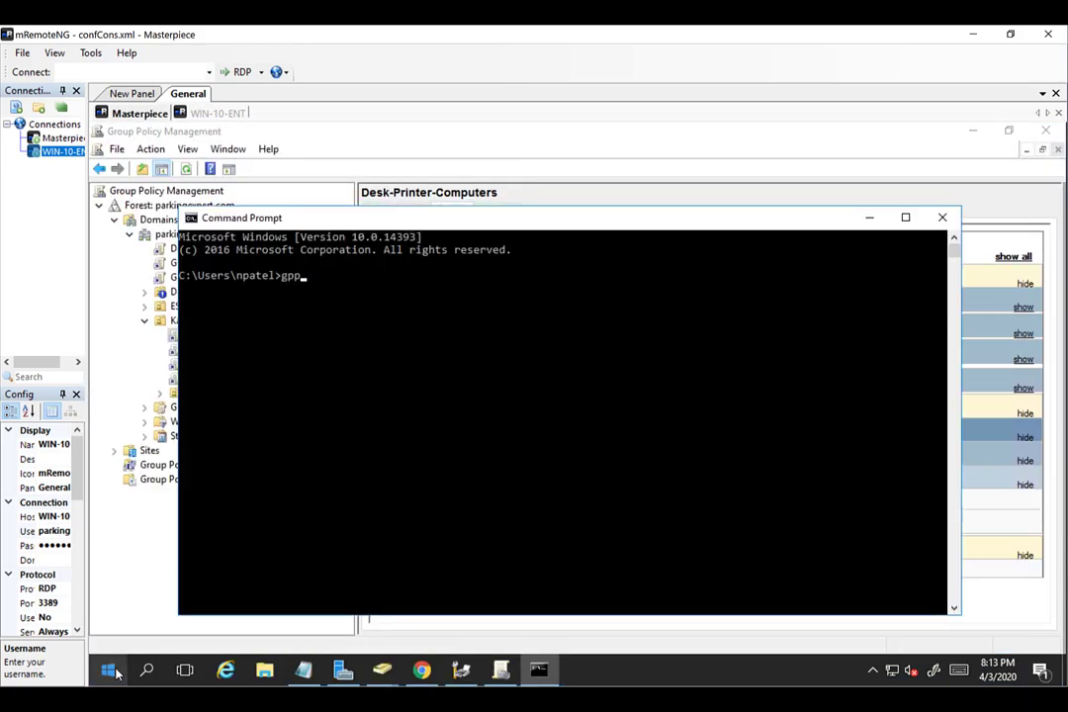
type("gpupdate")
key("Return")
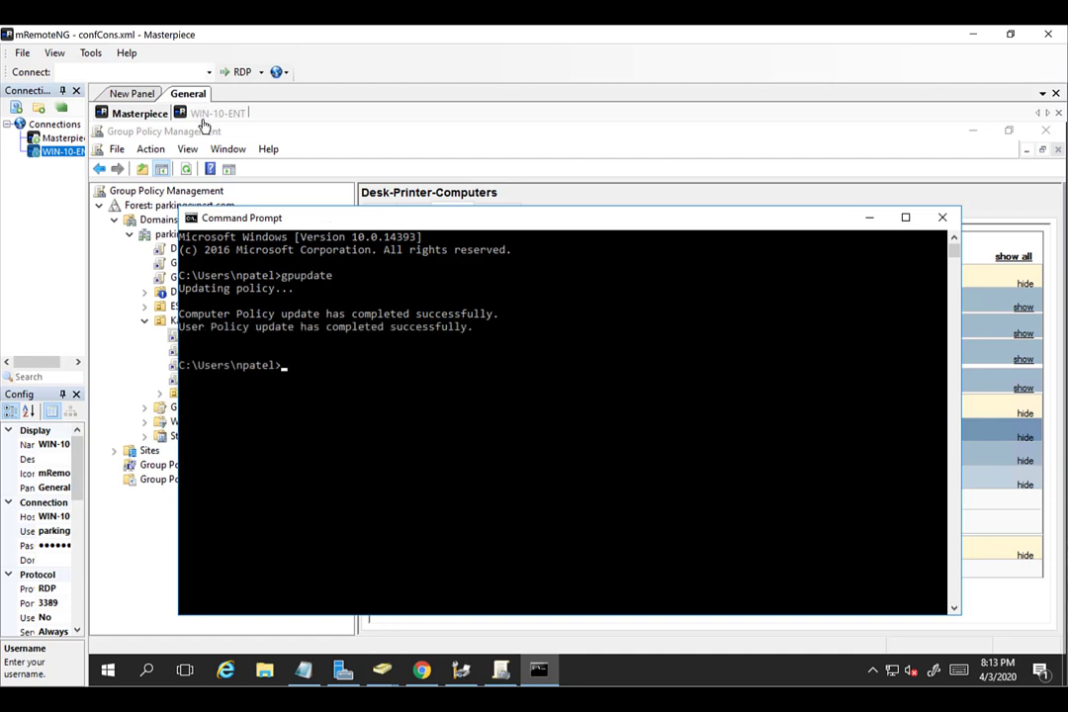
left_click(202, 116)
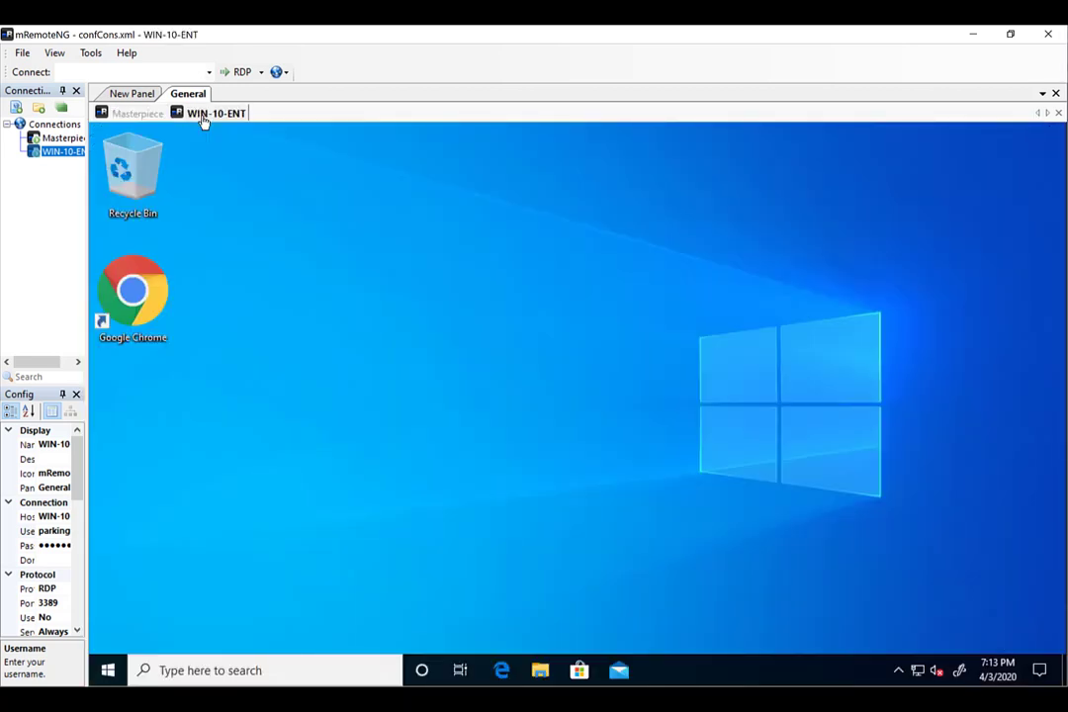
Run gpupdate in a Command Prompt on WIN-10-ENT.
left_click(99, 671)
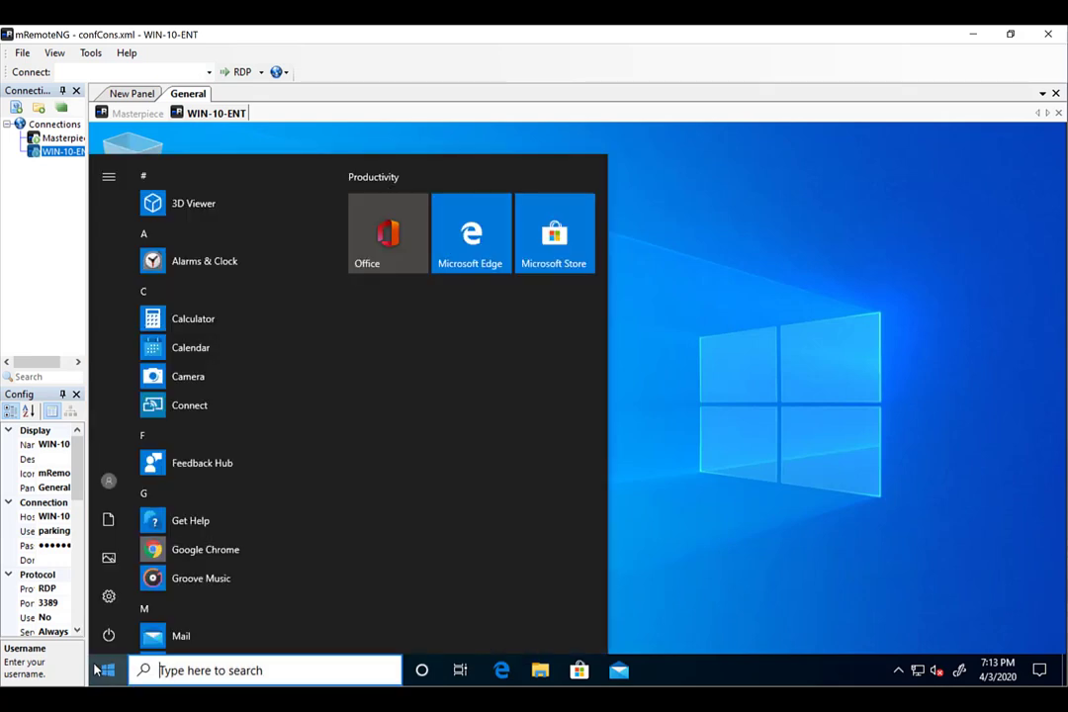
type("cmd")
key("Return")
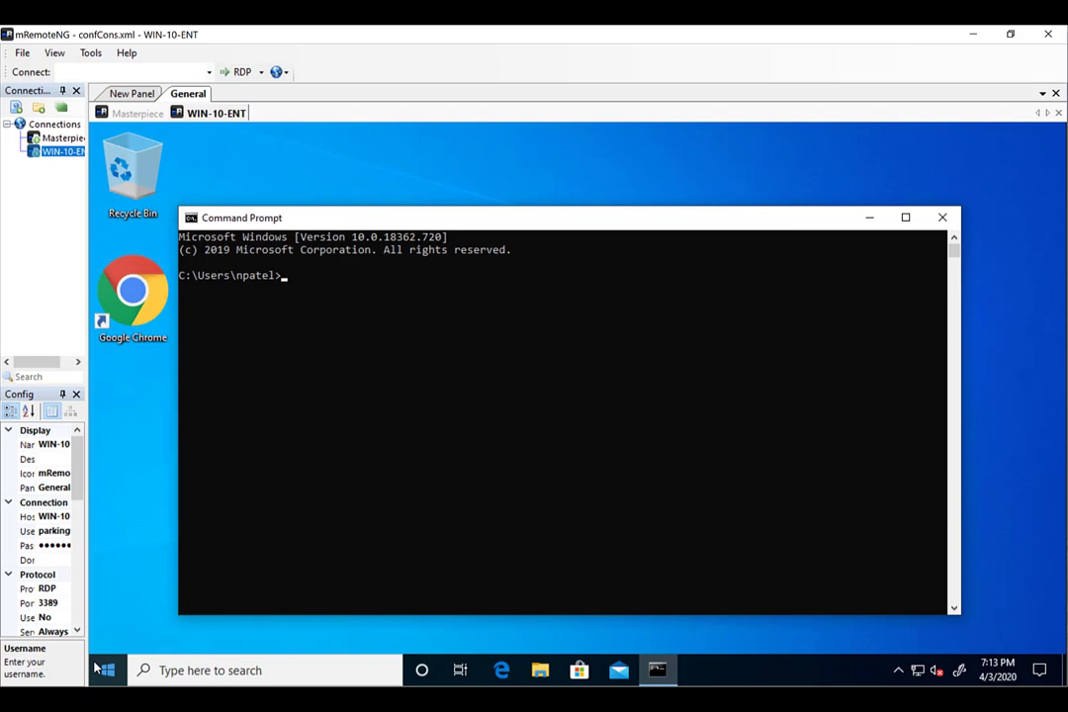
type("gpupdate")
key("Return")
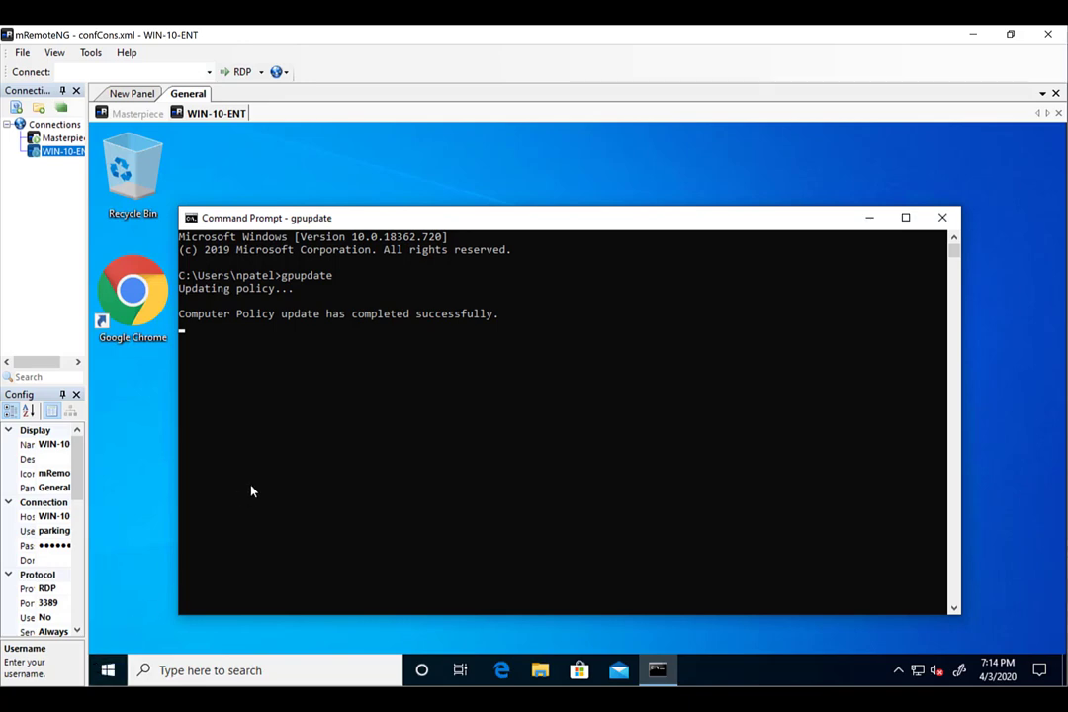
Check Devices and Printers lists four printers without Desk-Printer, then close both windows.
left_click(108, 670)
type("contr")
key("Return")
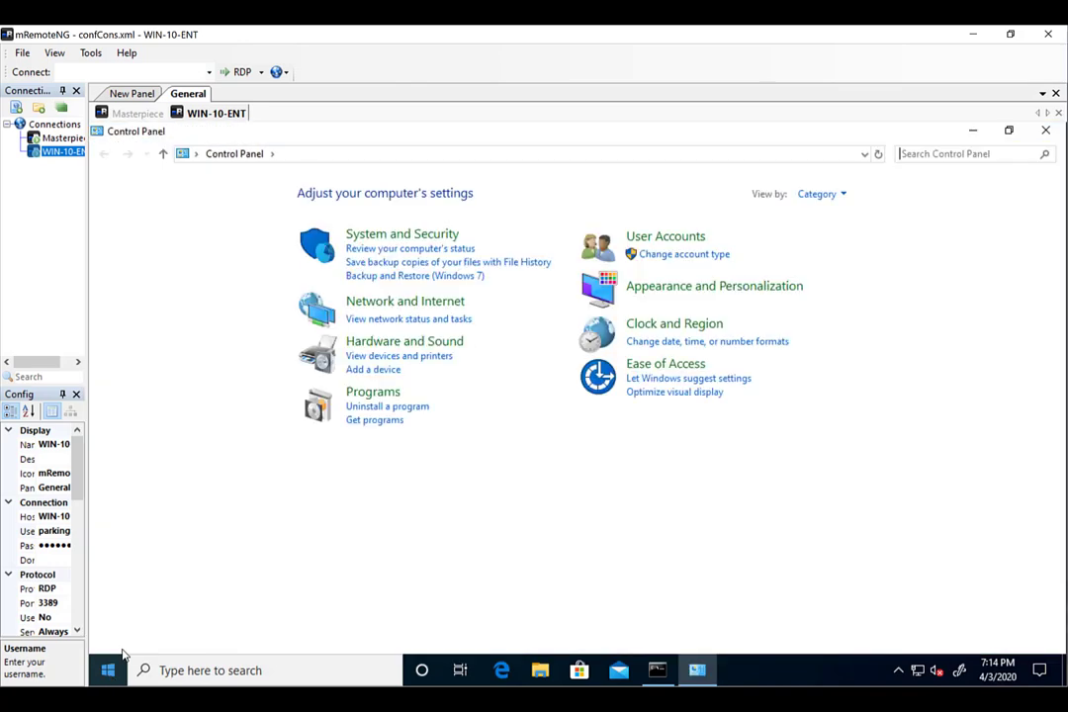
left_click(372, 344)
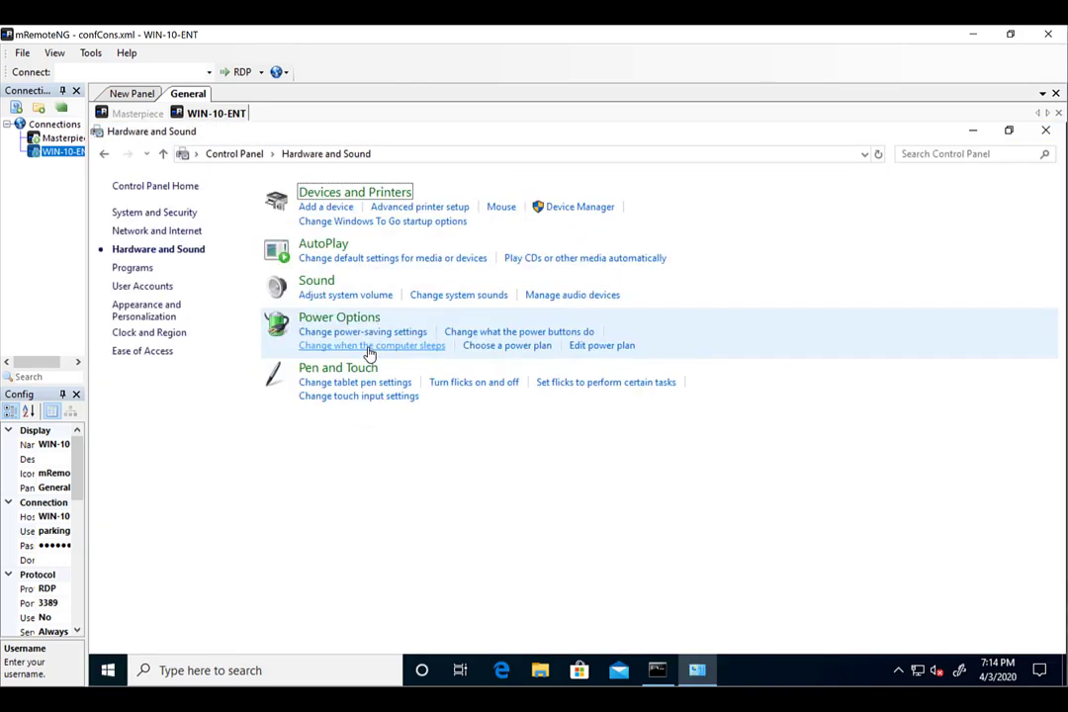
left_click(334, 194)
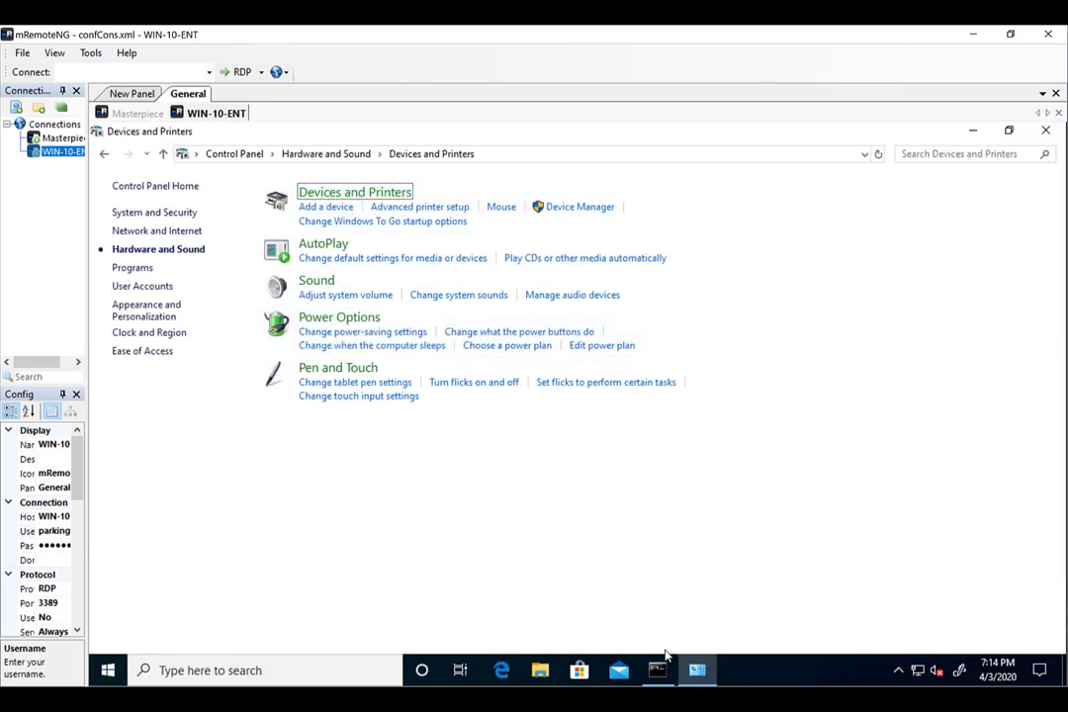
left_click(657, 671)
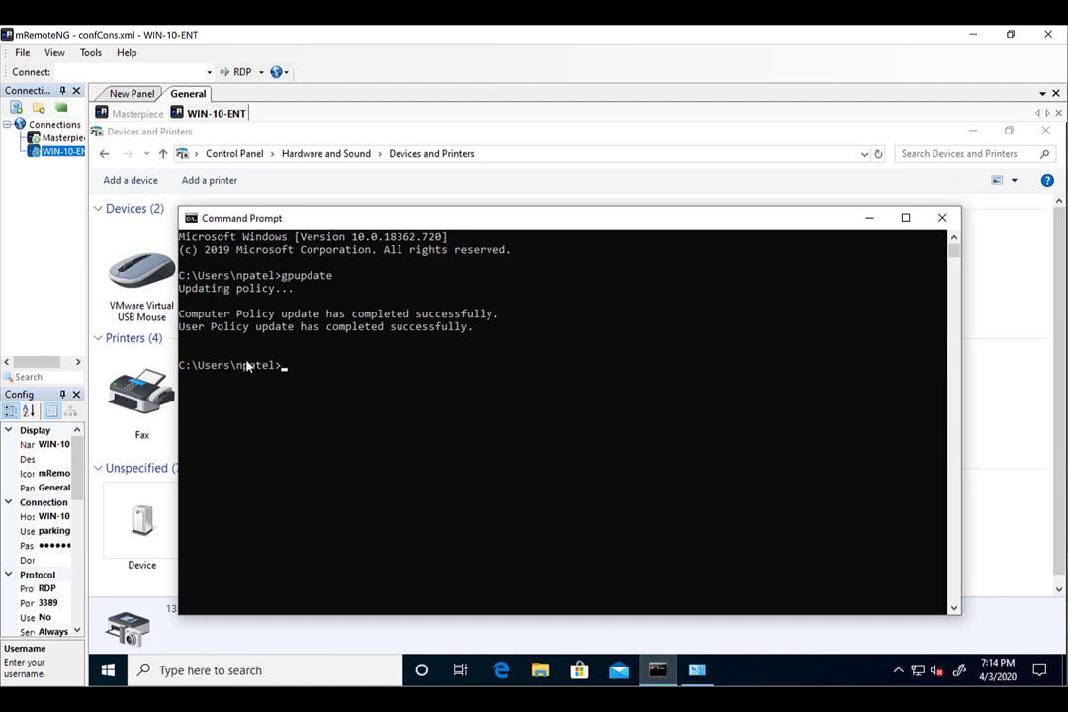
left_click(943, 217)
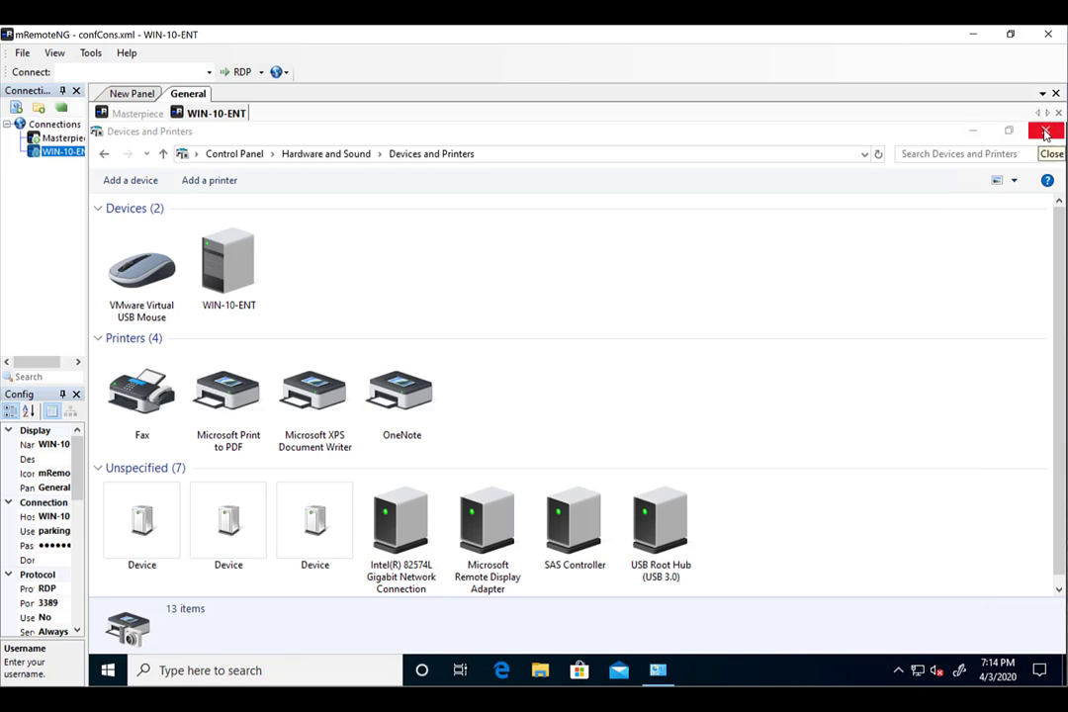
left_click(1046, 131)
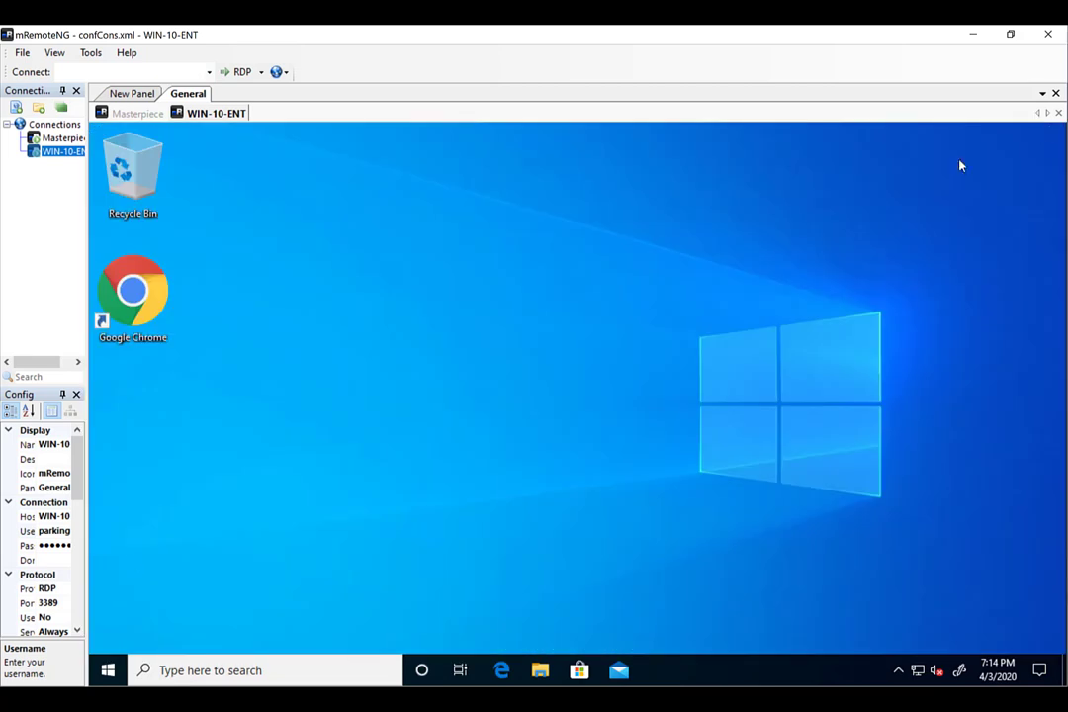
Restart WIN-10-ENT from its Start menu and reconnect to it from the Connections tree.
left_click(110, 668)
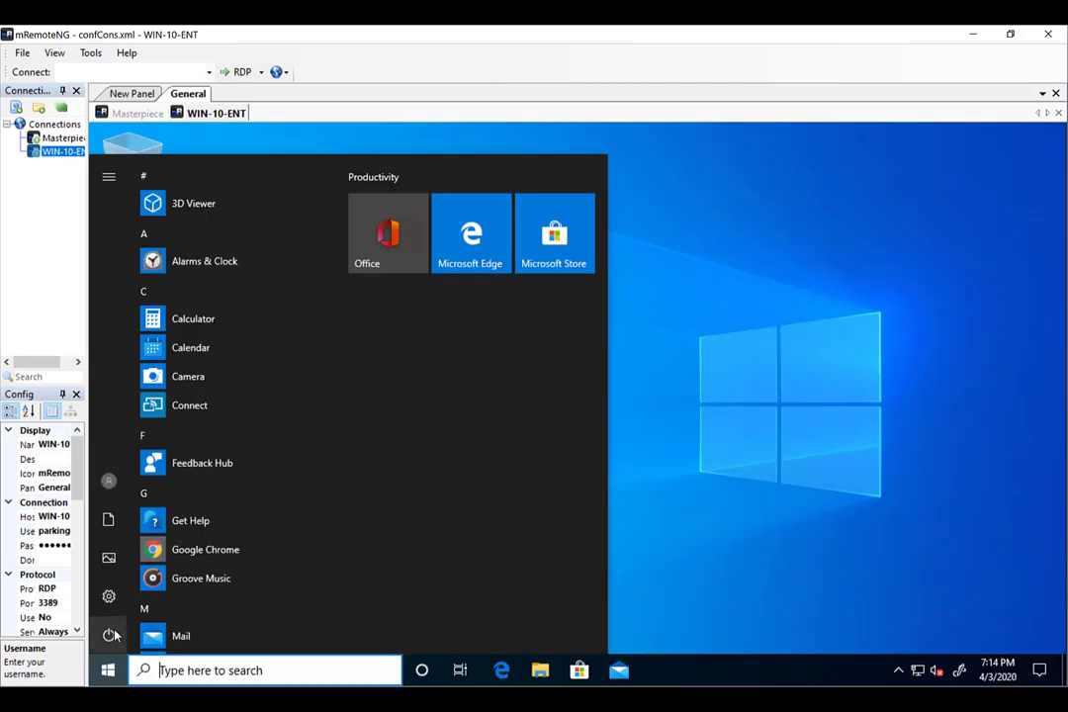
left_click(111, 634)
left_click(126, 605)
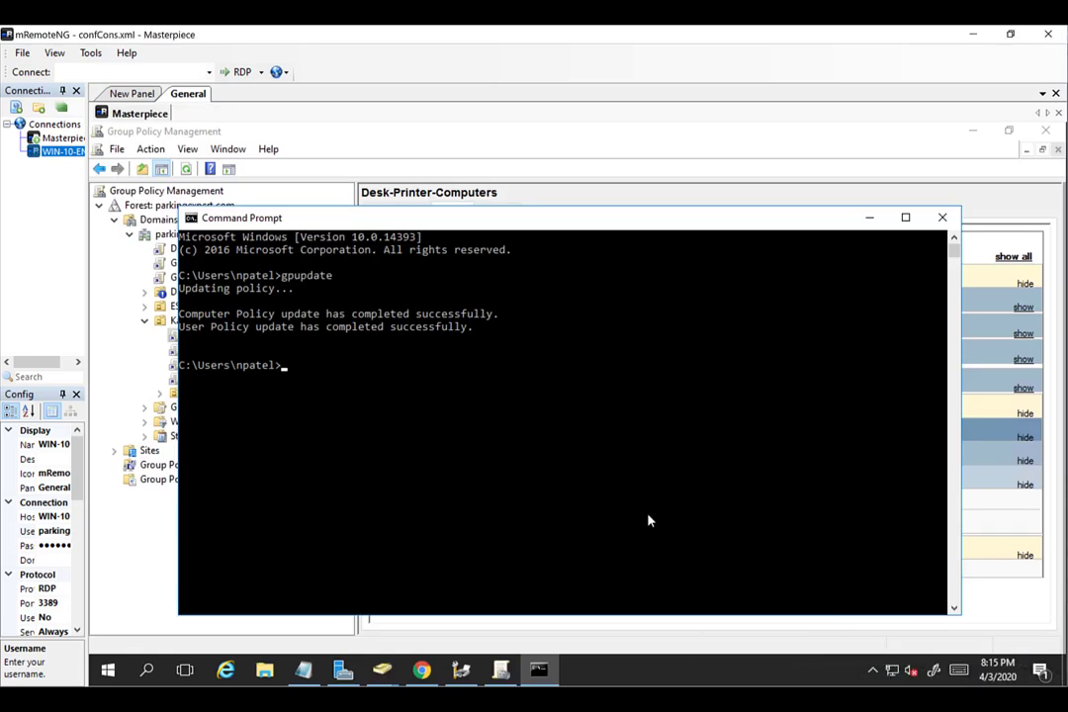
double_click(47, 154)
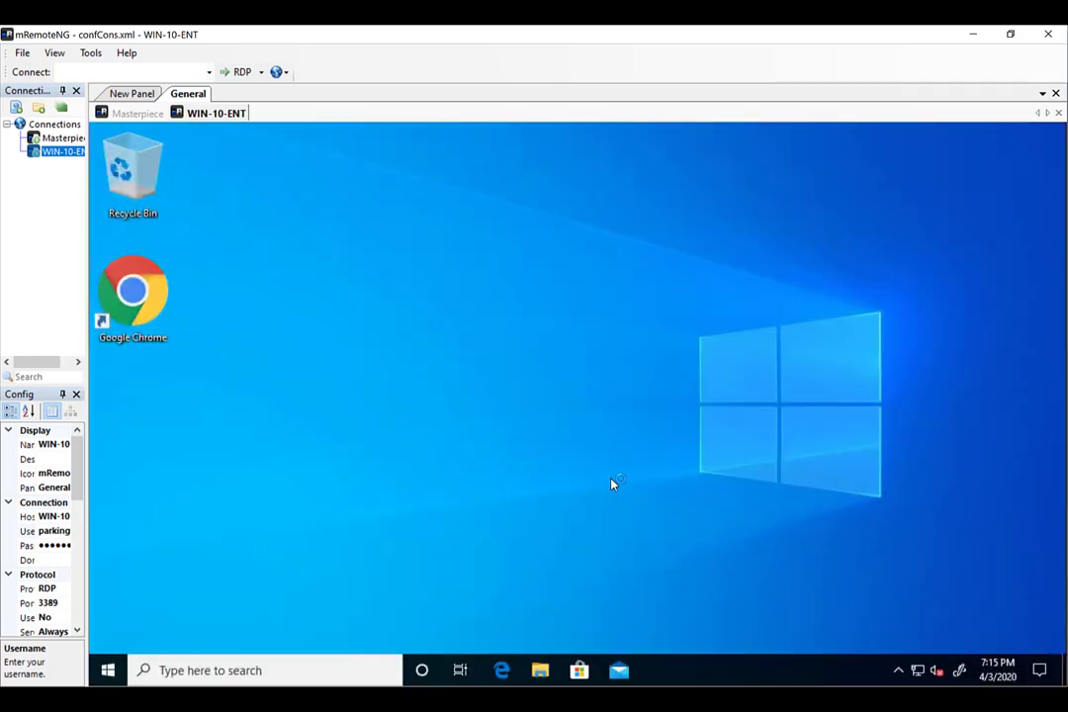
In WIN-10-ENT's Devices and Printers, confirm Desk-Printer on masterpiece is listed, then close the window.
left_click(110, 670)
type("contro")
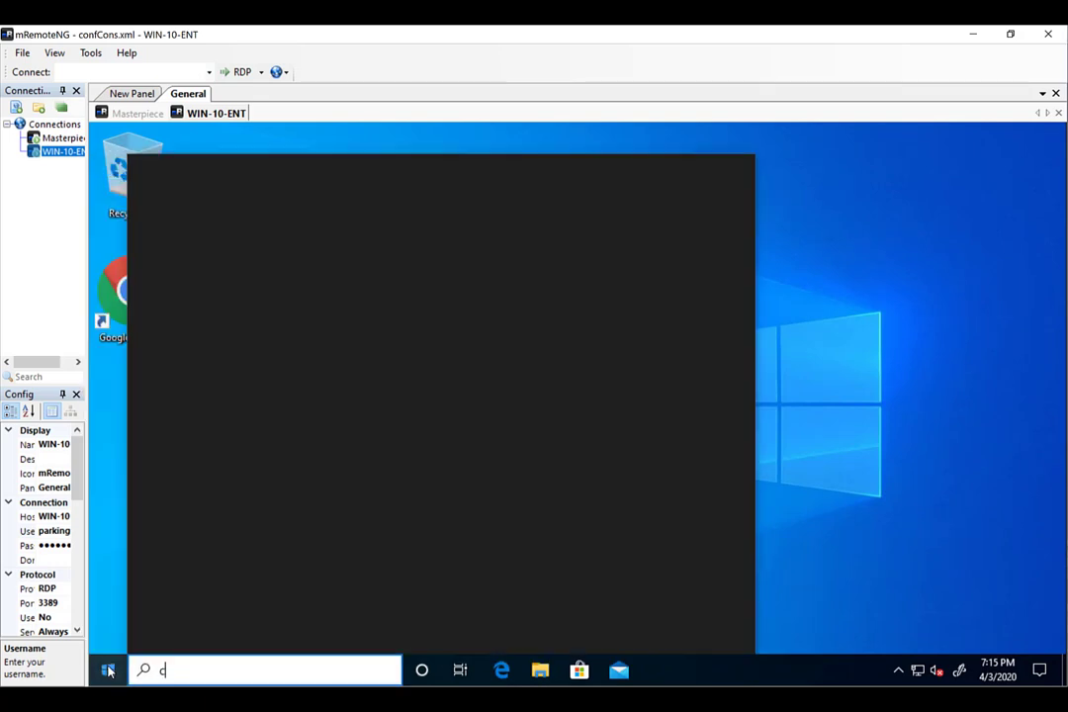
key("Return")
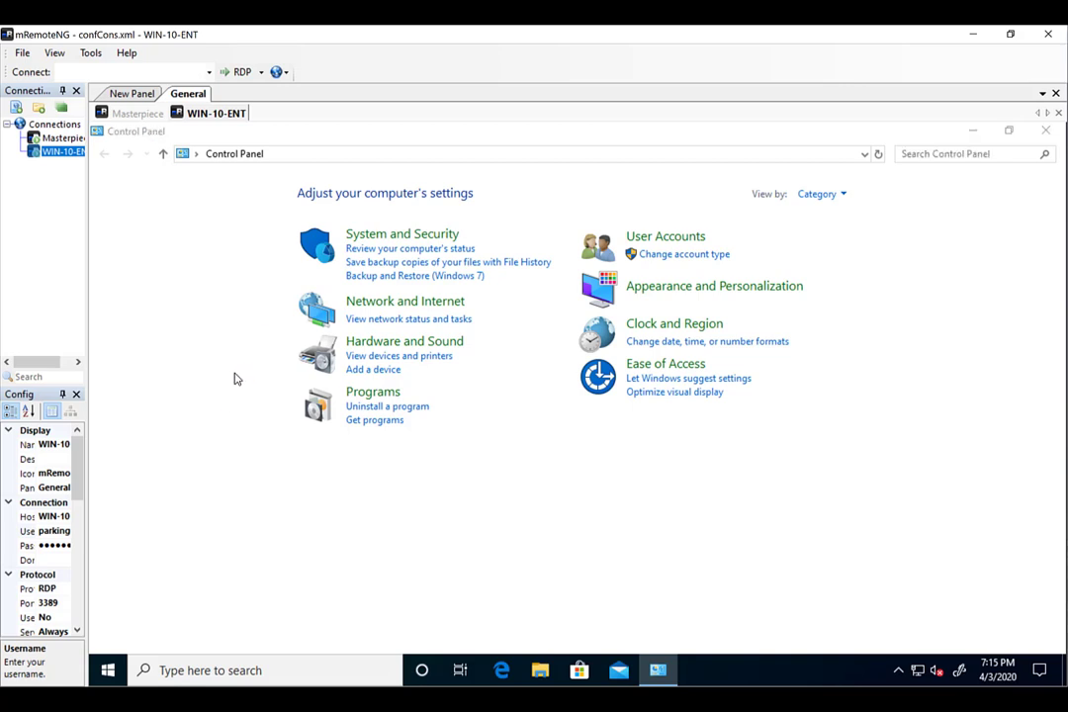
left_click(387, 346)
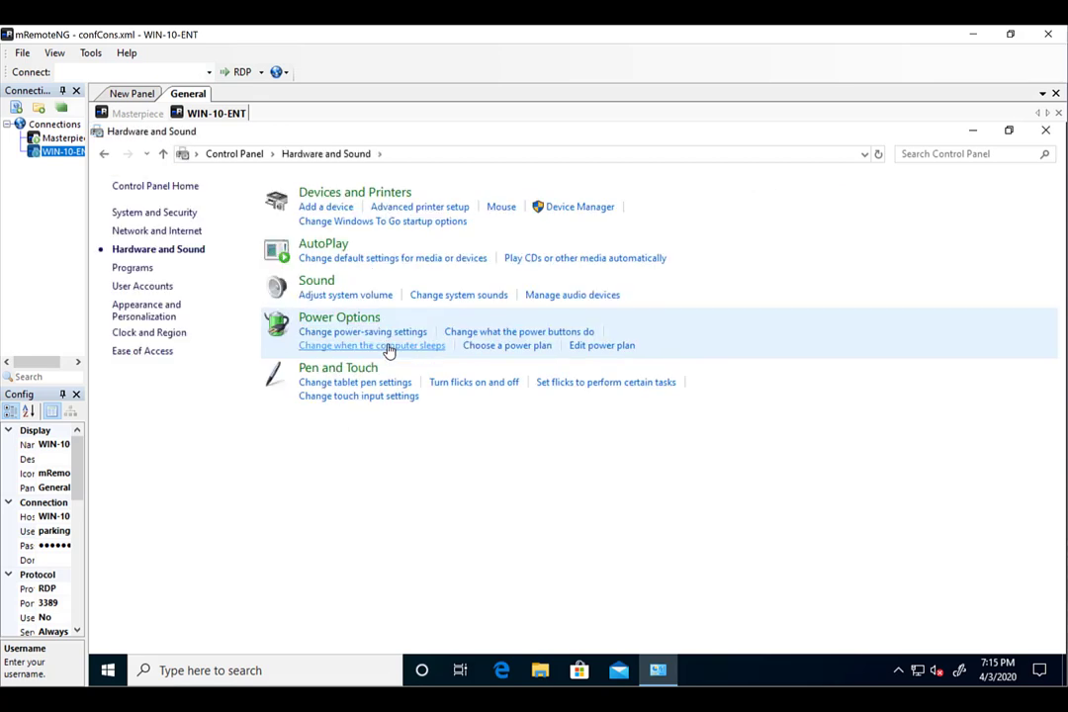
left_click(393, 198)
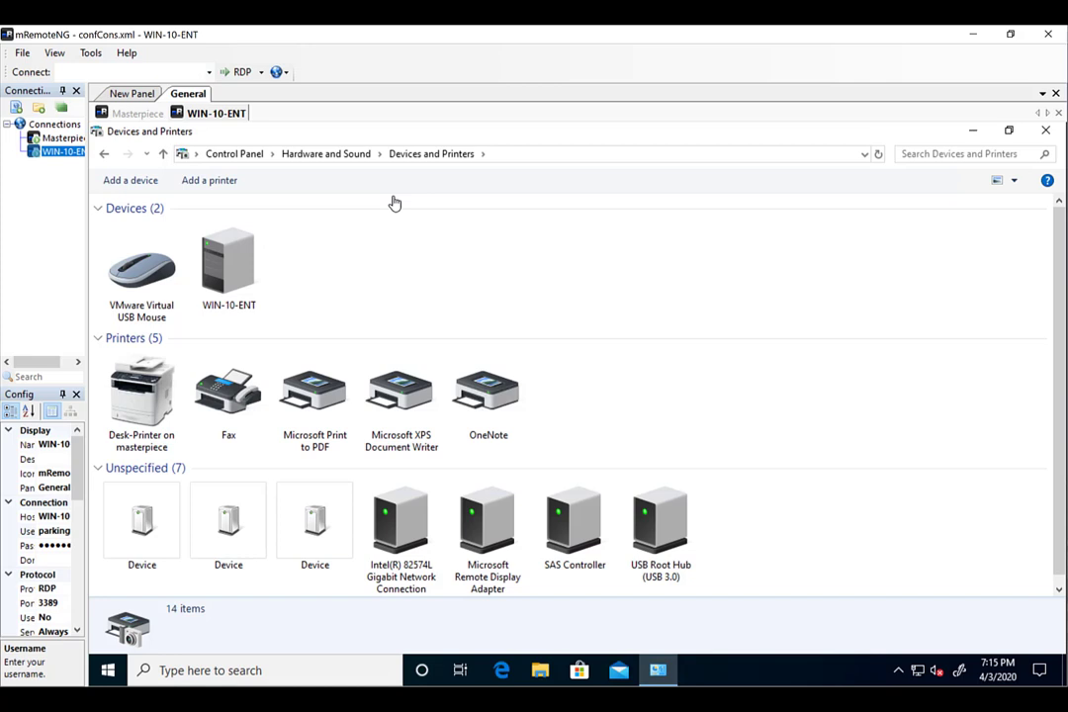
left_click(156, 368)
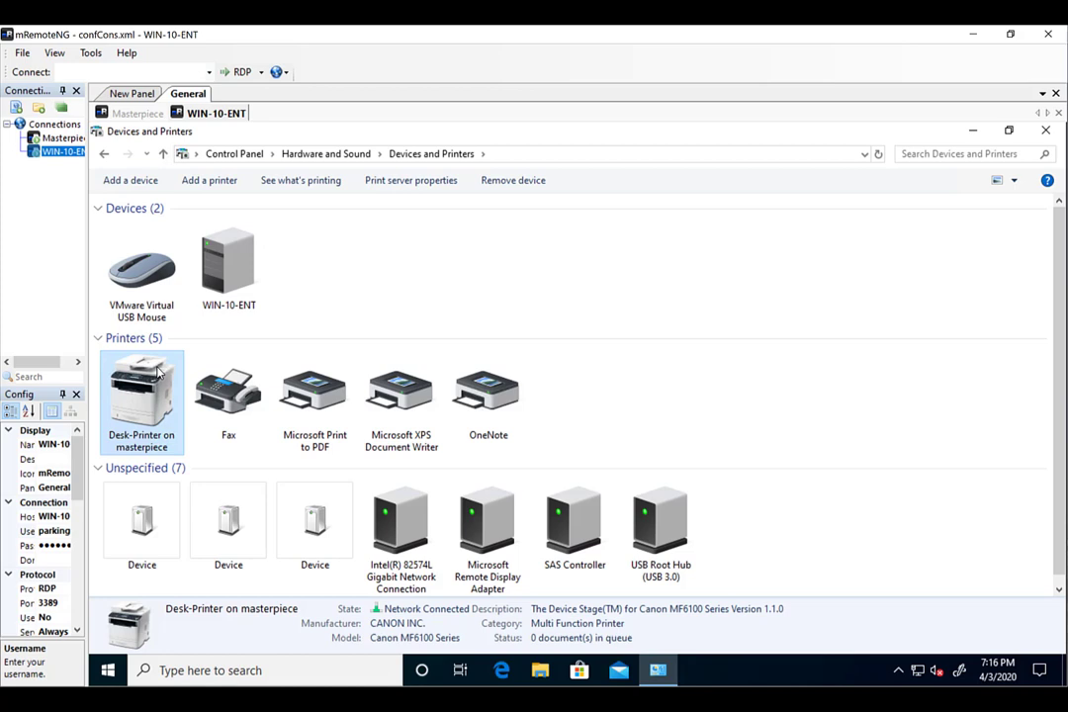
left_click(1047, 131)
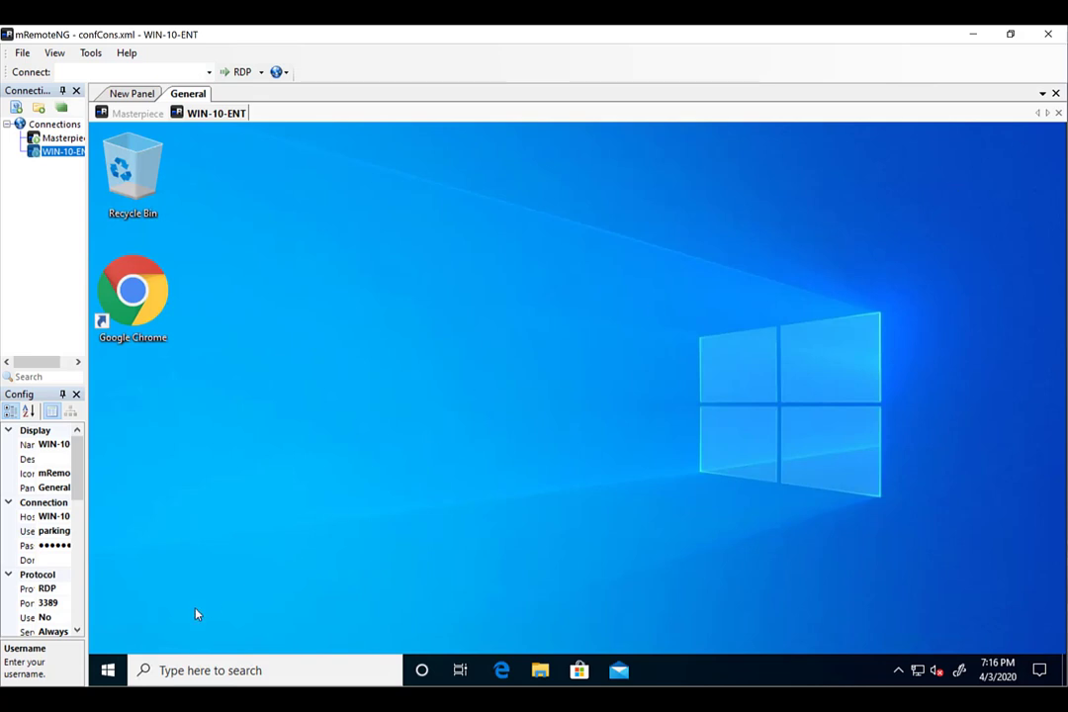
Sign out of WIN-10-ENT, return to Masterpiece, close its command prompt and view Sabetha's GPOs.
left_click(108, 670)
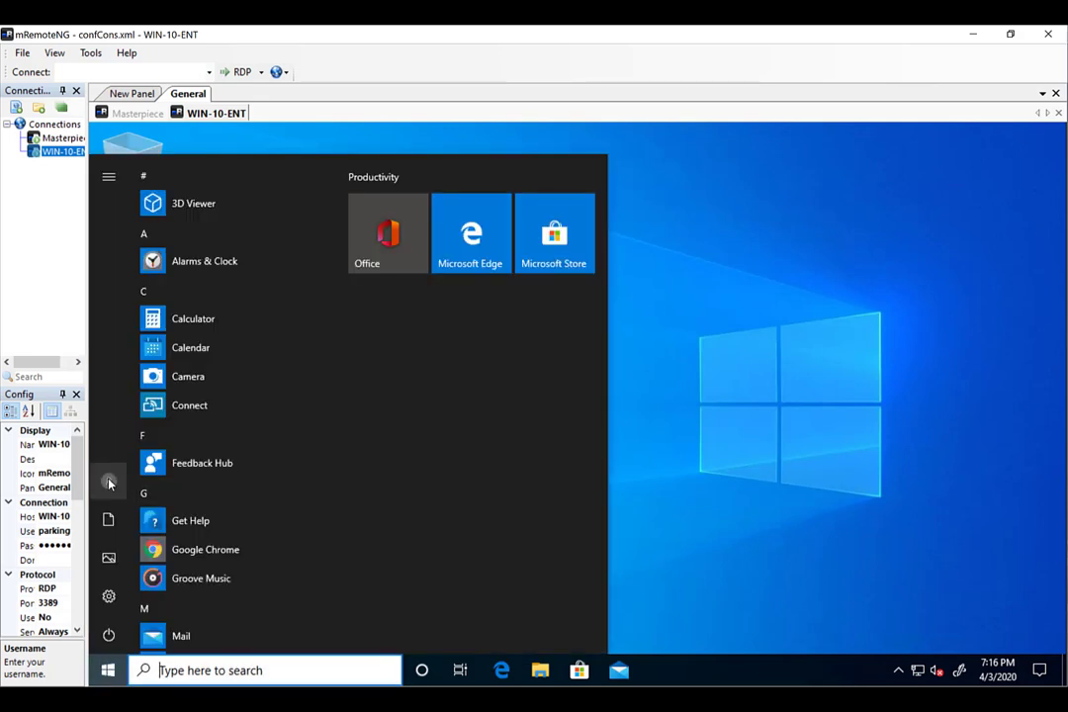
left_click(109, 483)
left_click(144, 448)
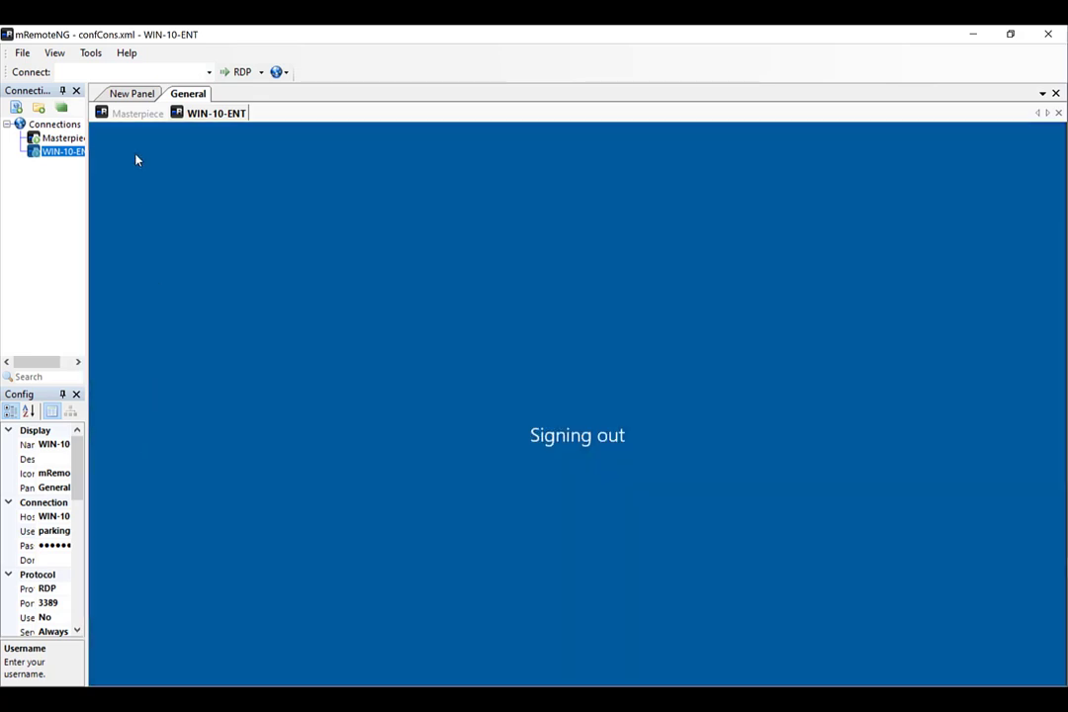
left_click(124, 113)
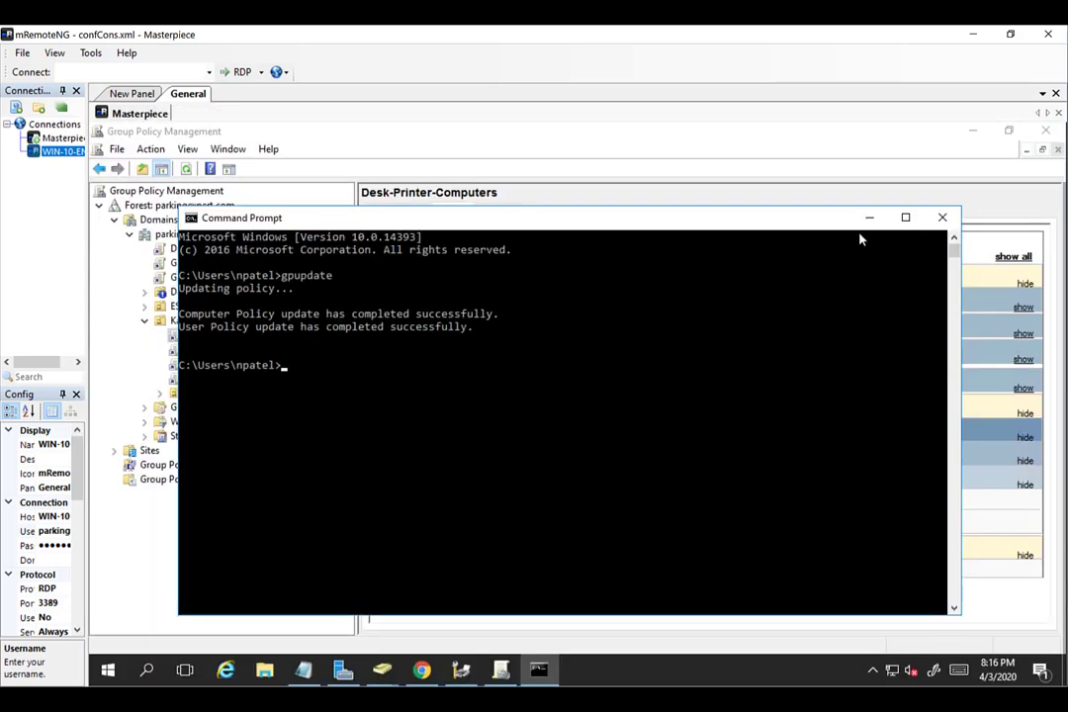
left_click(942, 217)
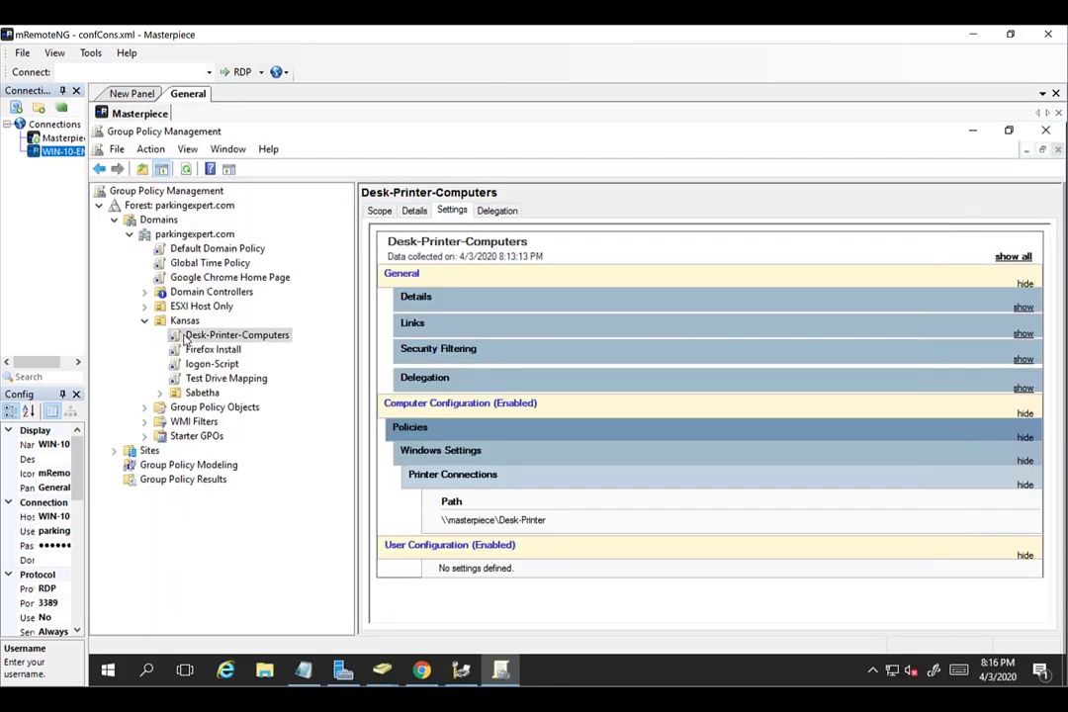
left_click(204, 396)
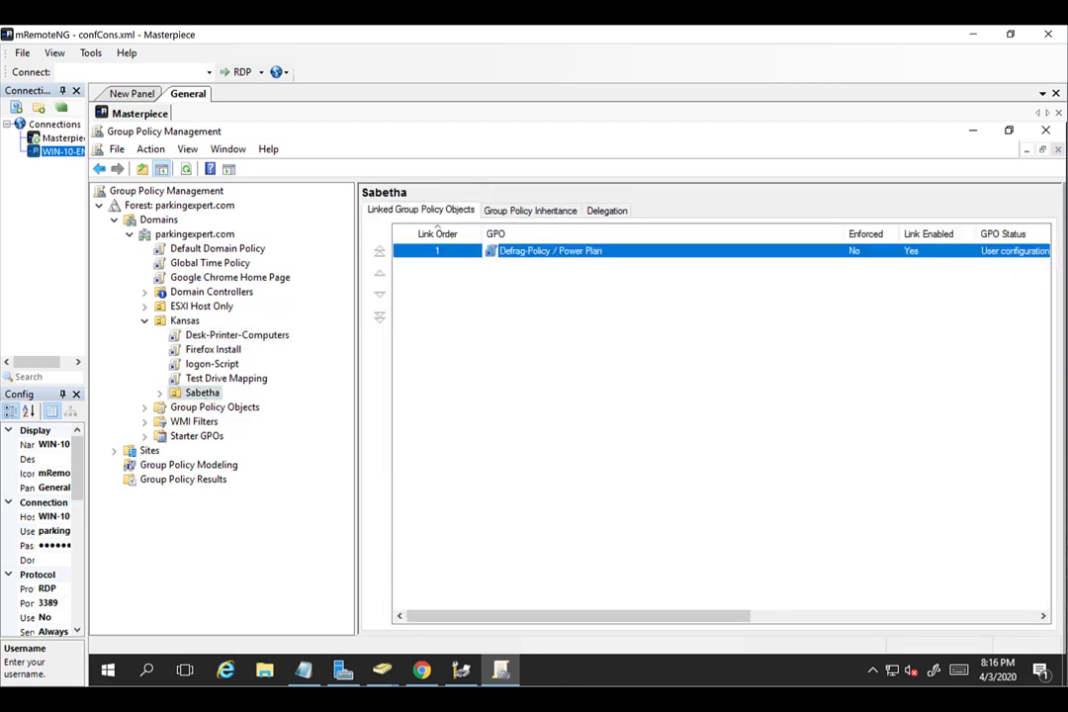
In Active Directory Users and Computers, review the Kansas OU's users and the Sabetha OU's computers.
left_click(382, 670)
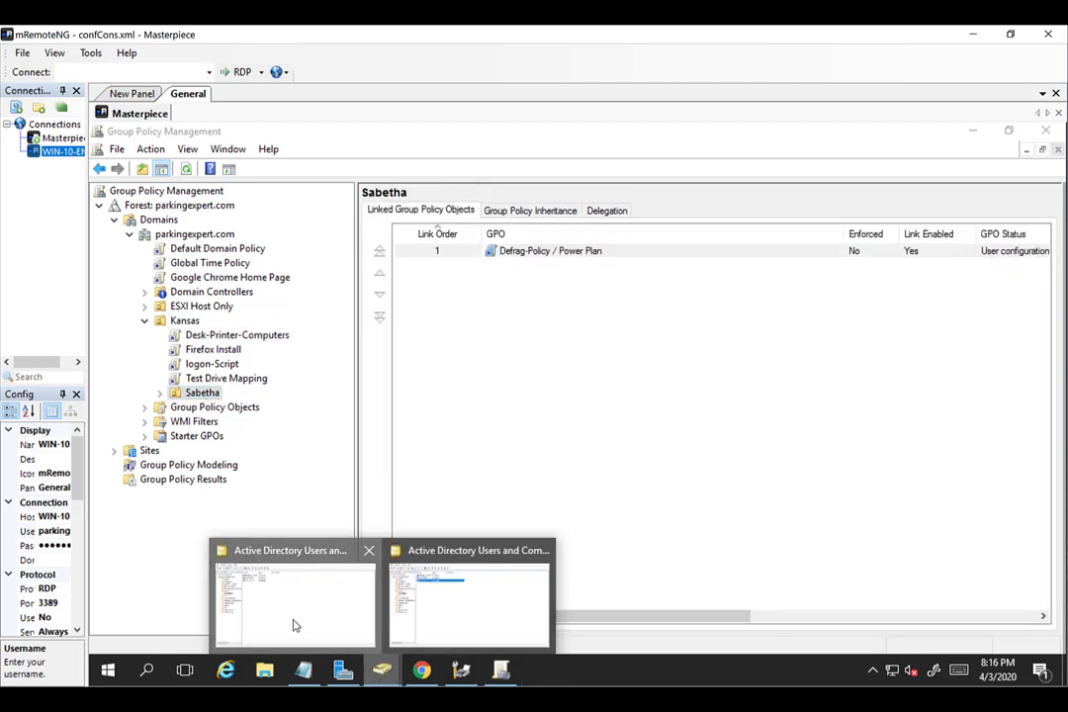
left_click(296, 627)
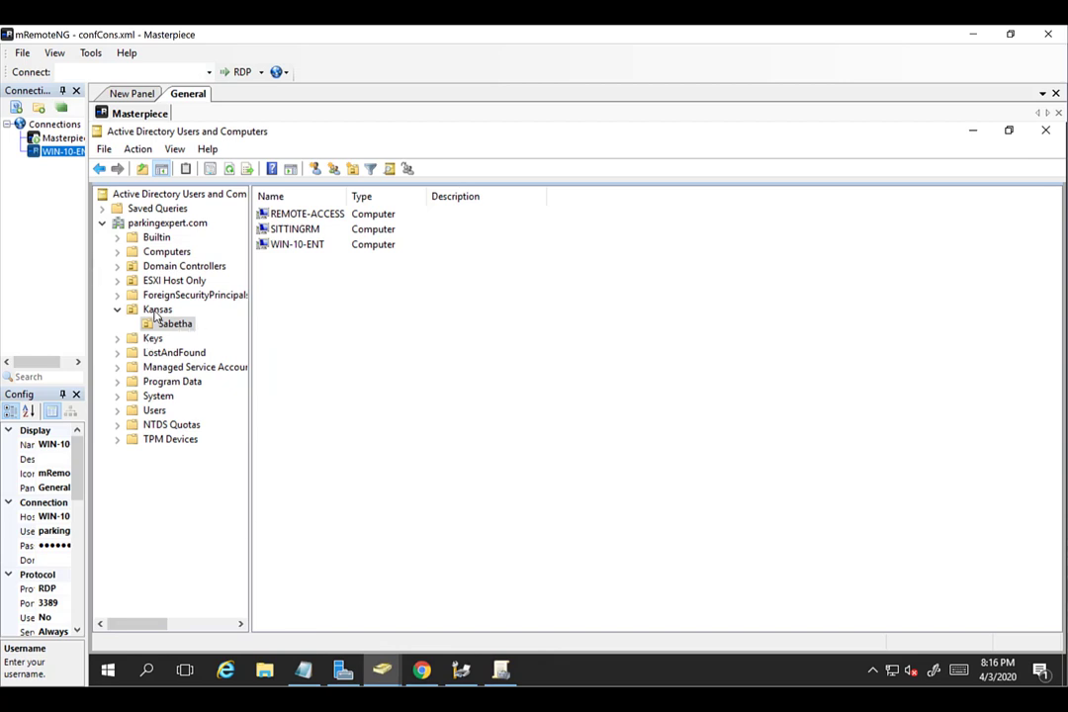
left_click(155, 314)
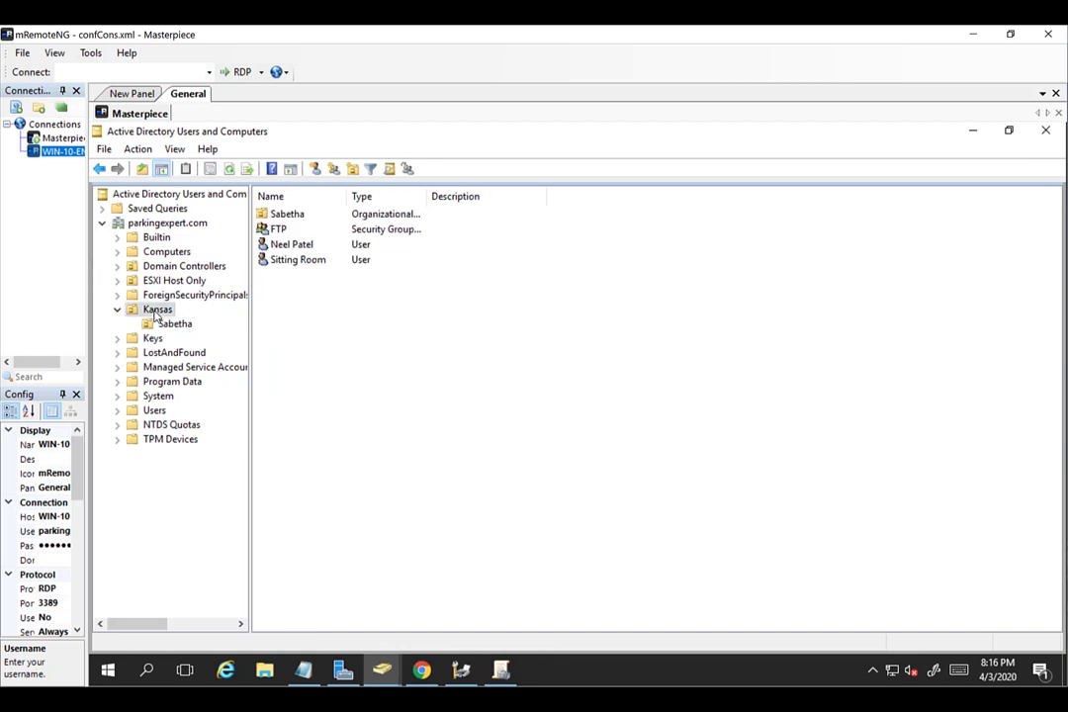
left_click(170, 324)
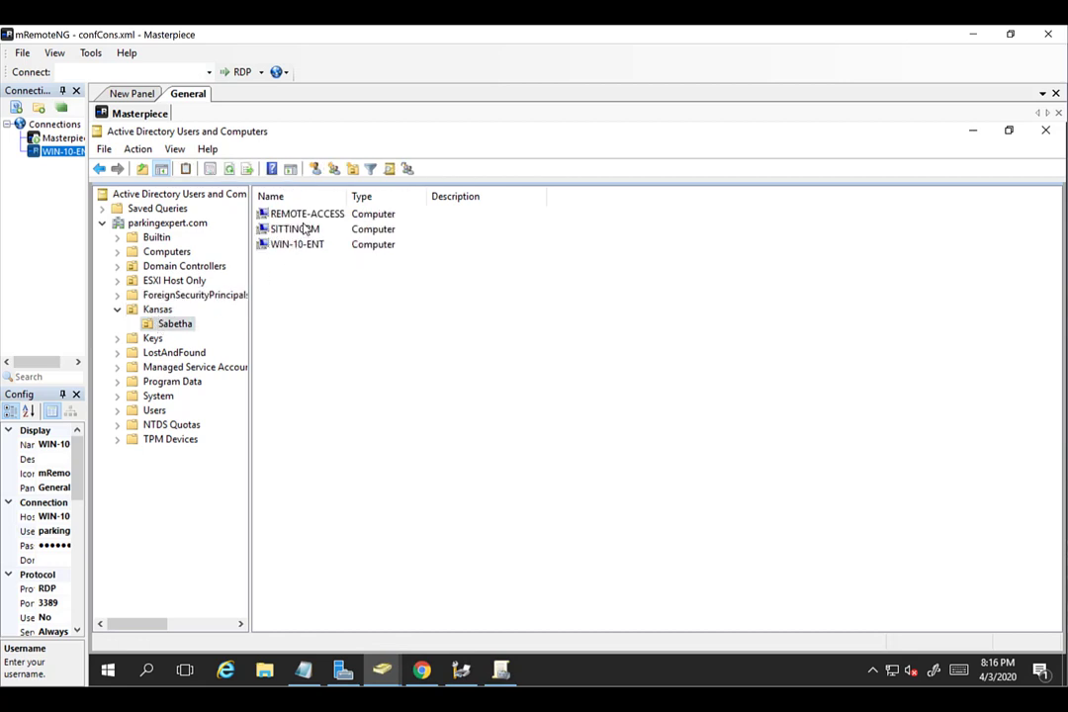
left_click(157, 310)
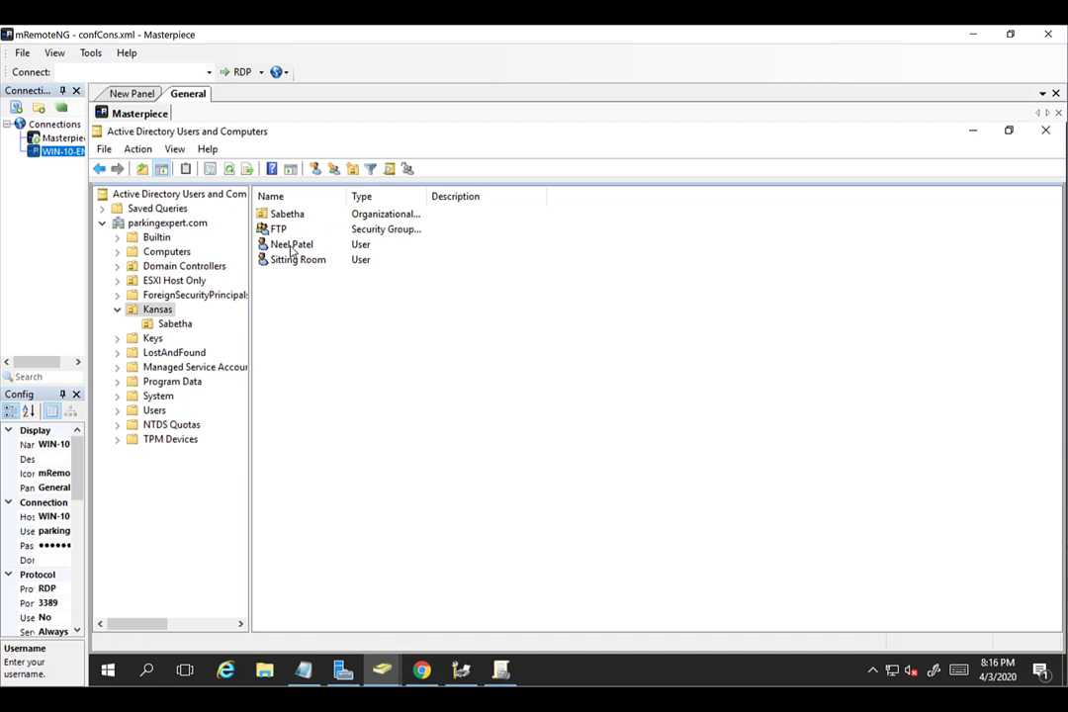
left_click(292, 251)
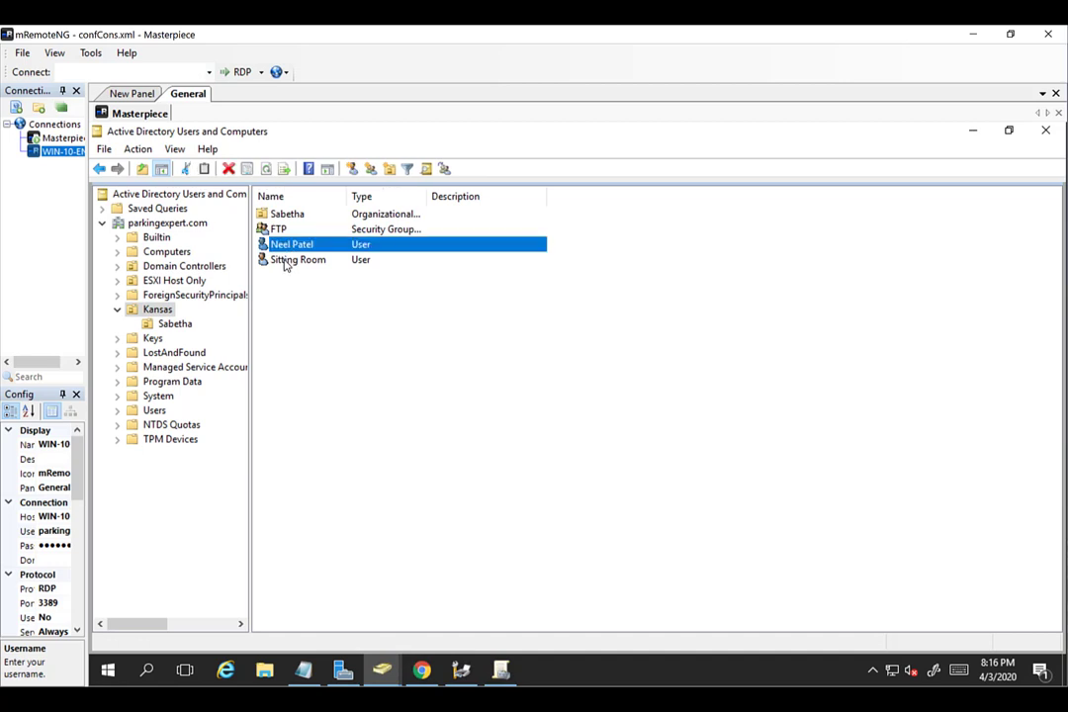
left_click(284, 262)
left_click(151, 311)
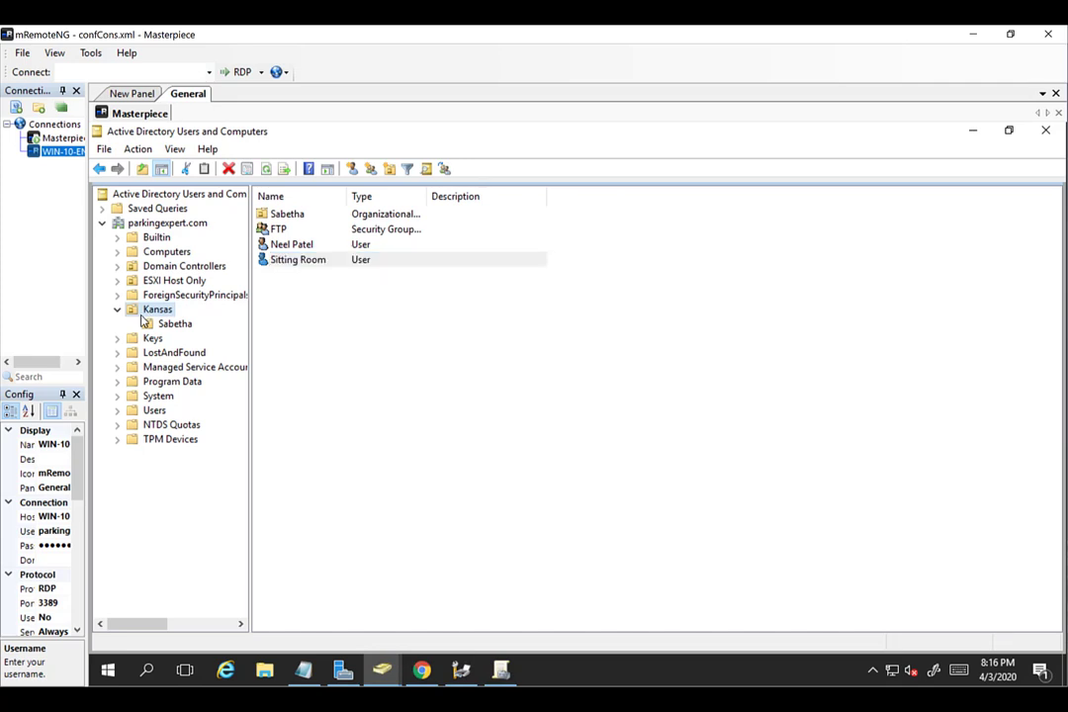
Open the Desk-Printer-Computers GPO's scope and cancel an attempt to add a domain user to filtering.
left_click(501, 672)
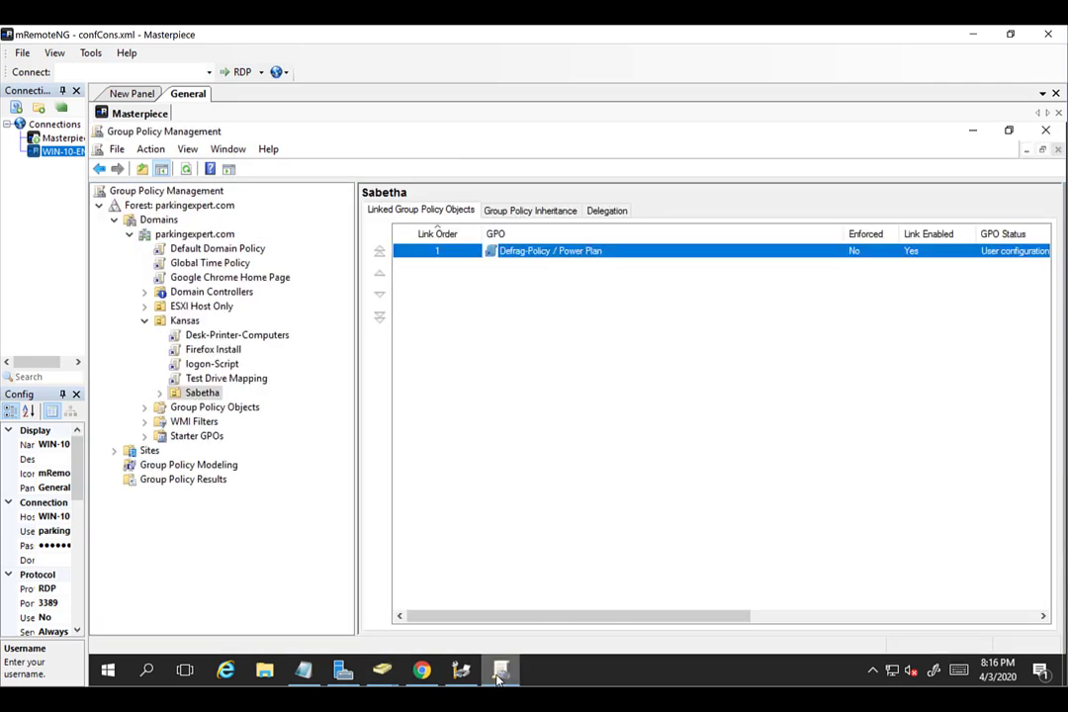
left_click(236, 337)
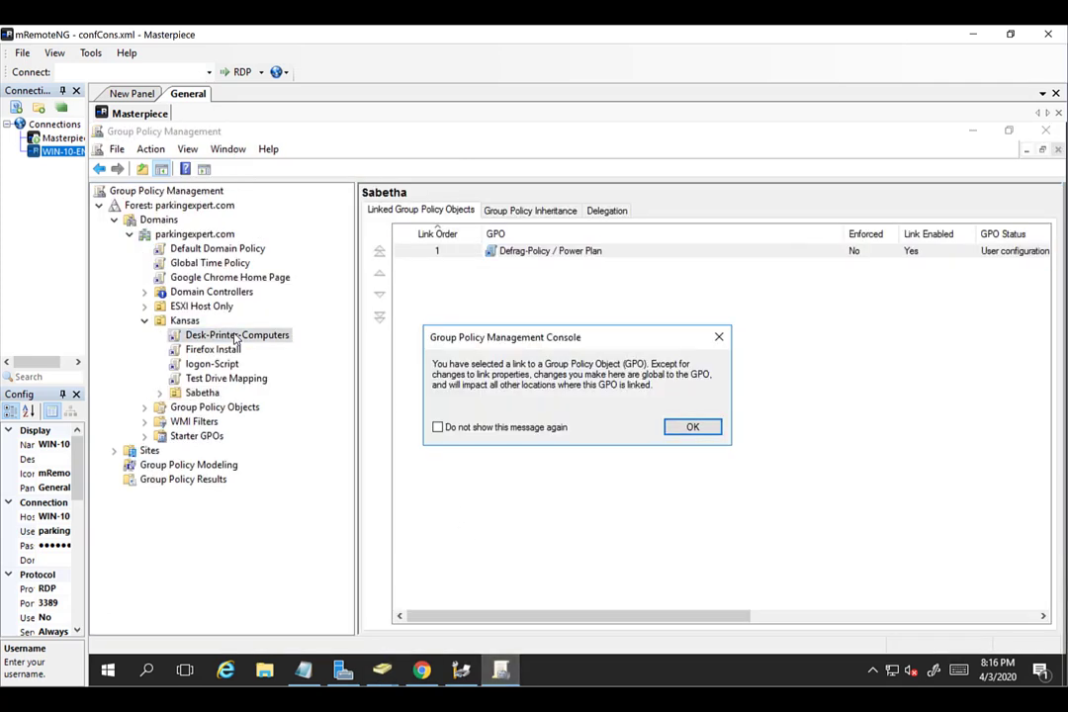
left_click(672, 428)
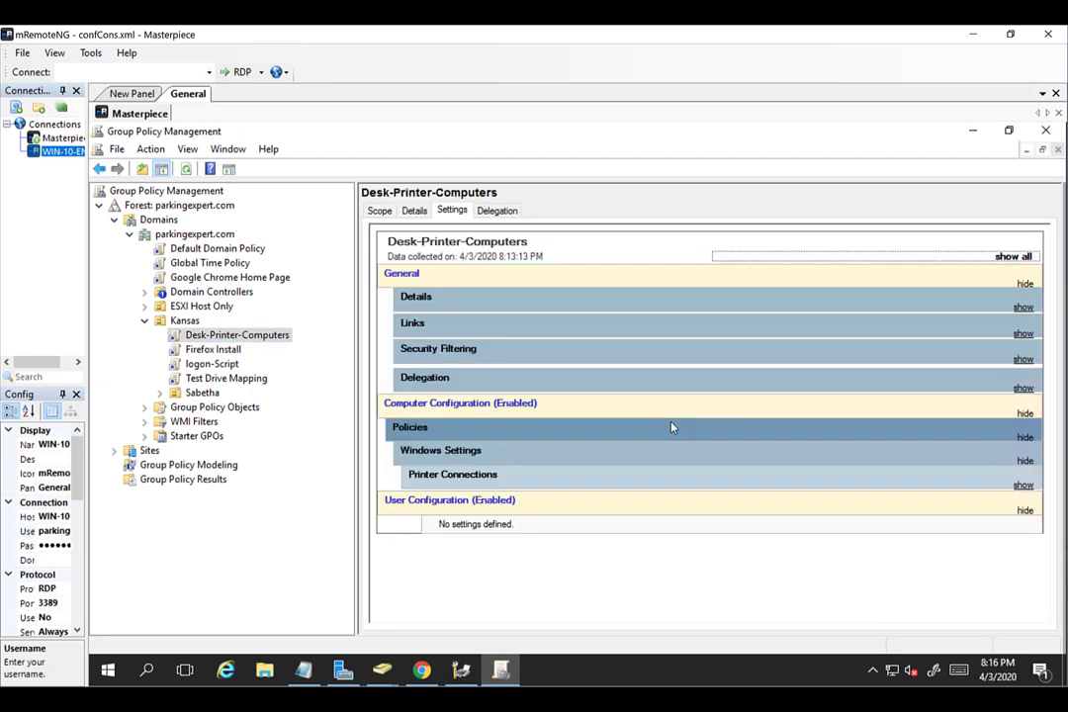
left_click(380, 210)
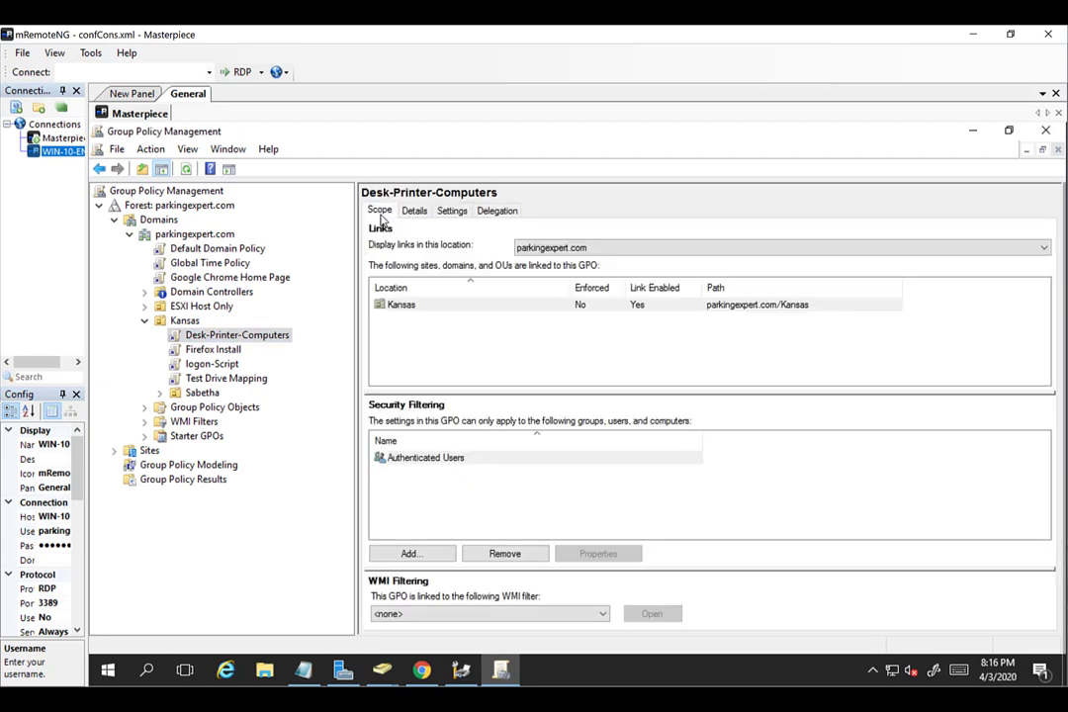
left_click(414, 555)
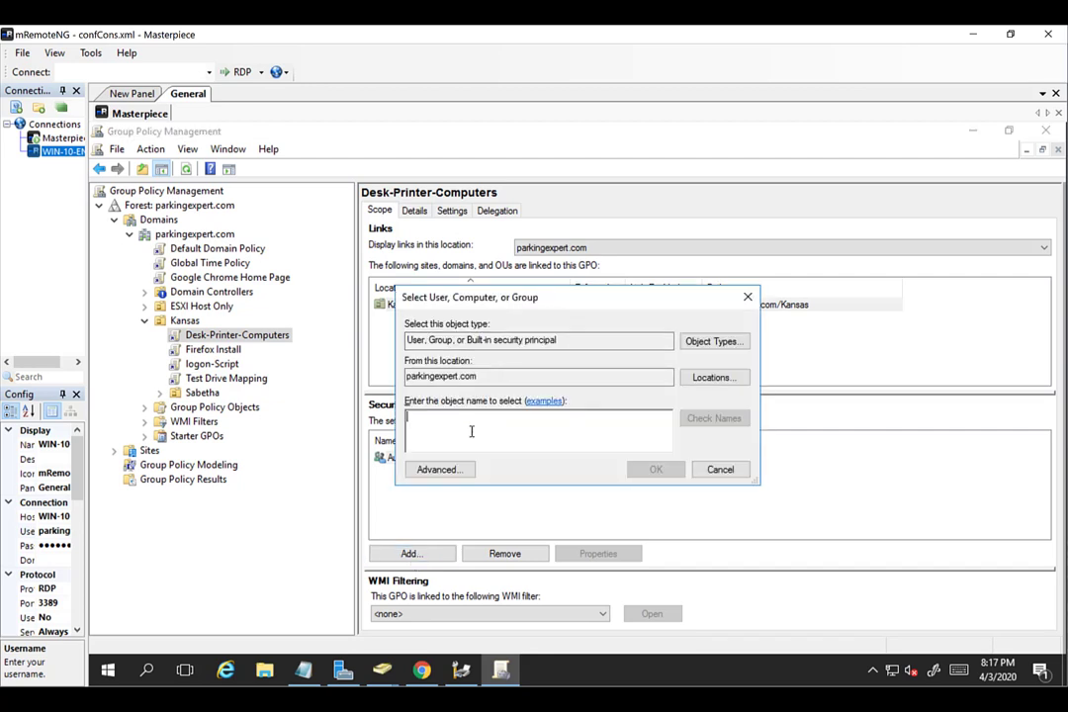
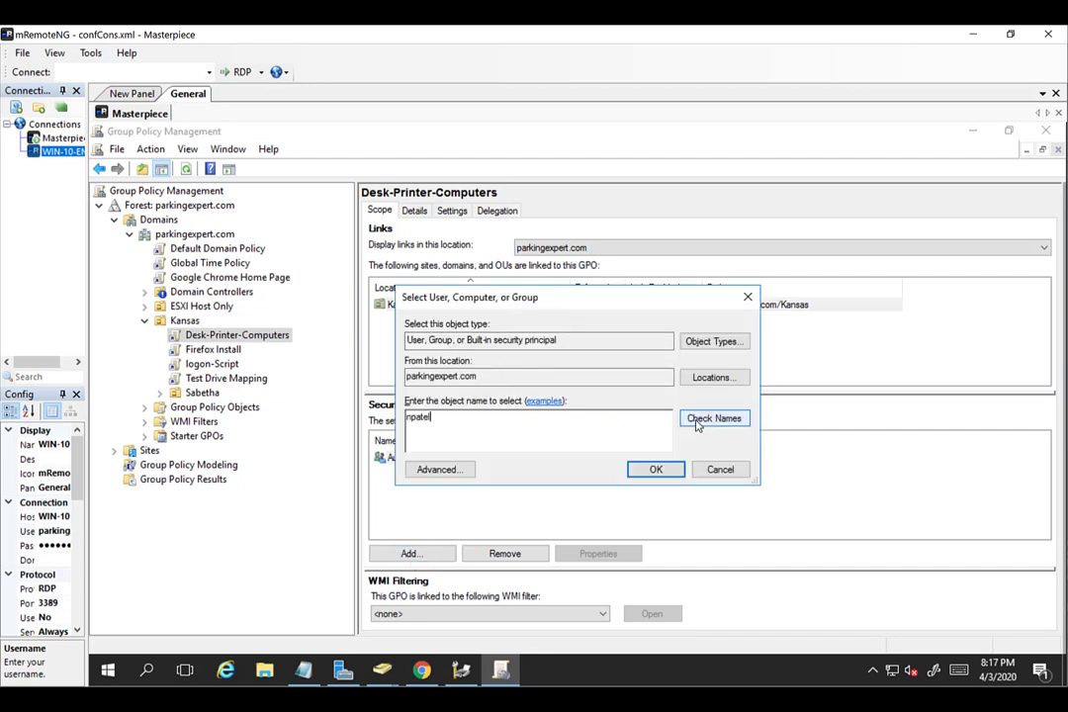
left_click(697, 423)
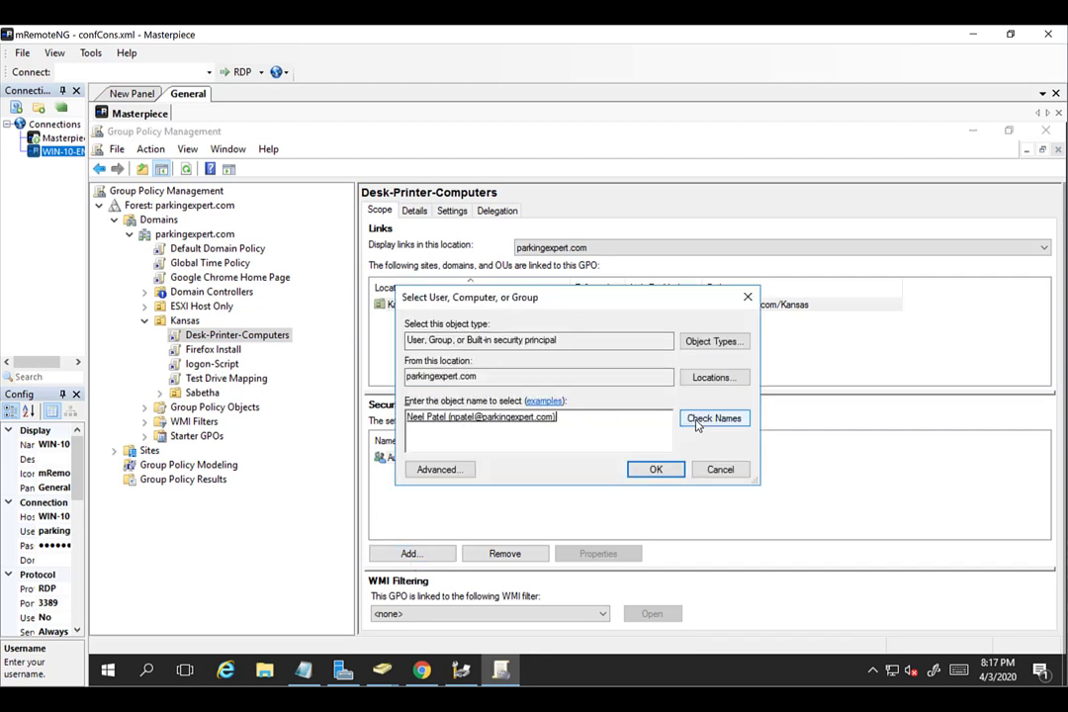
left_click(710, 475)
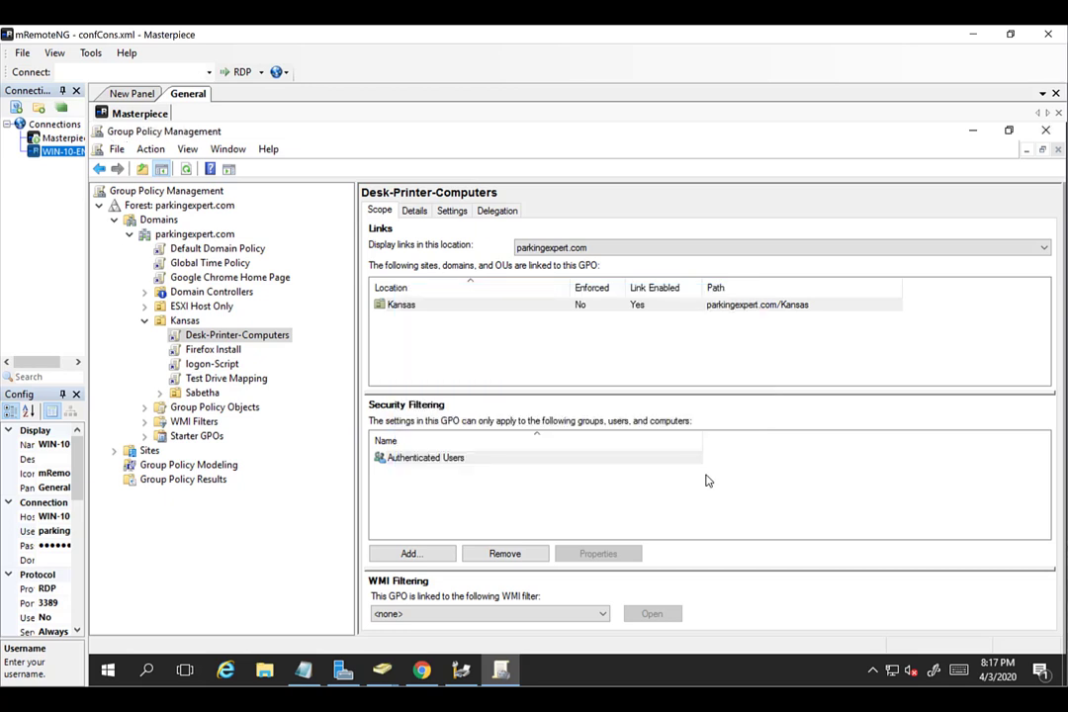
Remove Authenticated Users from Desk-Printer-Computers' security filtering, accepting both warnings.
left_click(476, 465)
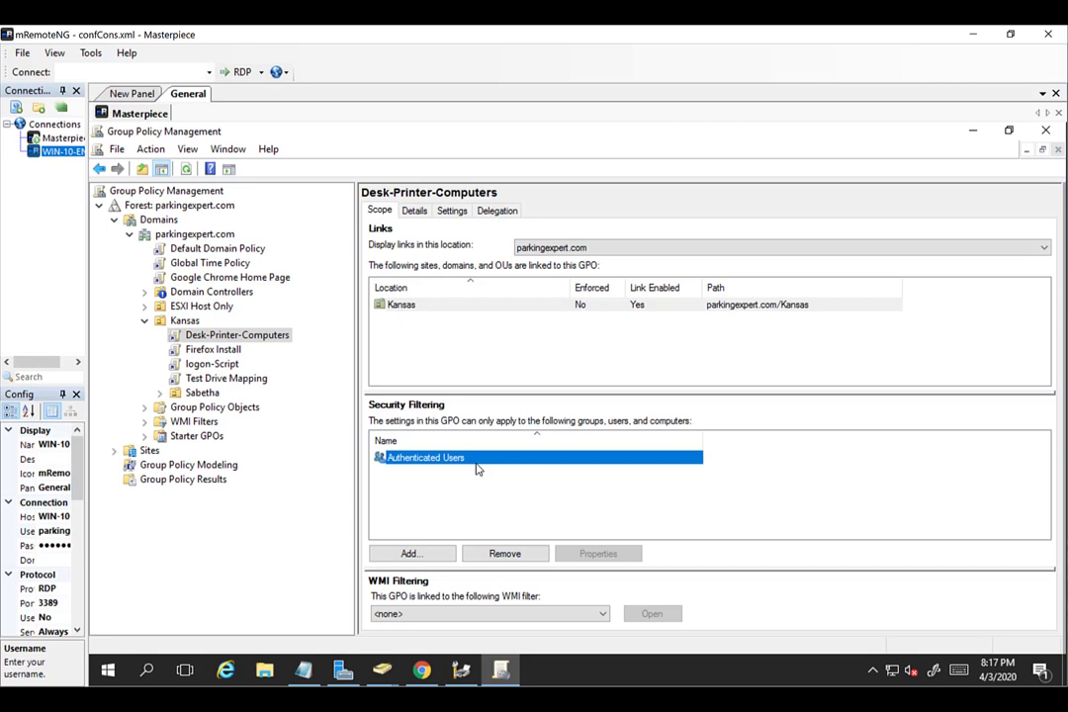
left_click(407, 511)
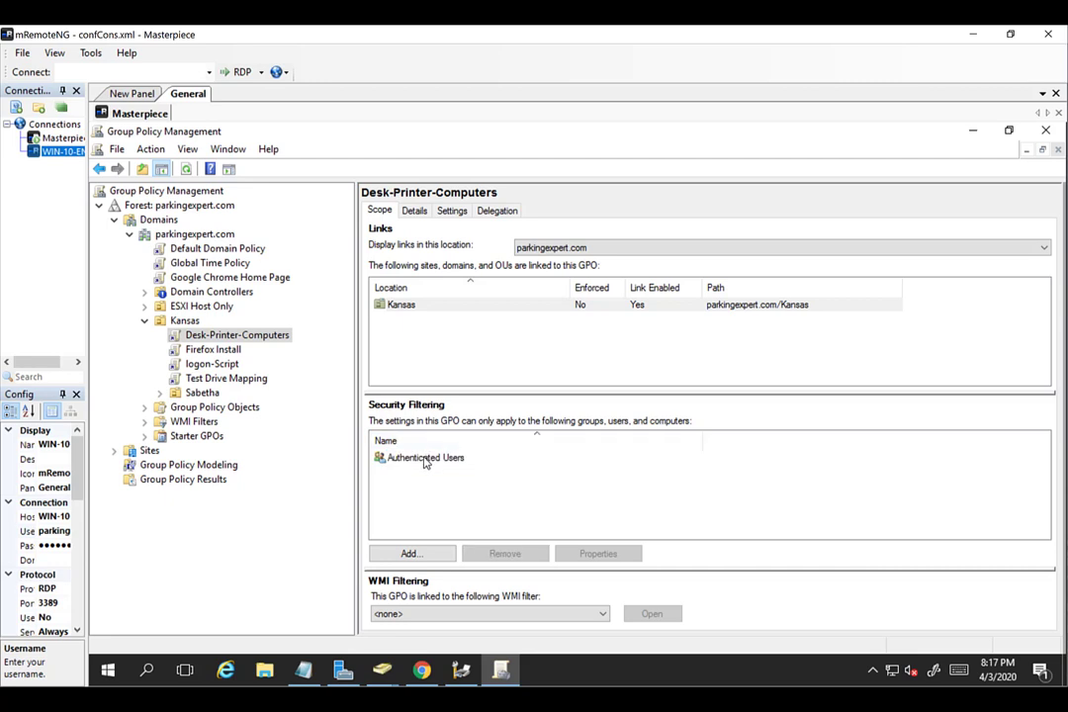
left_click(426, 462)
left_click(498, 560)
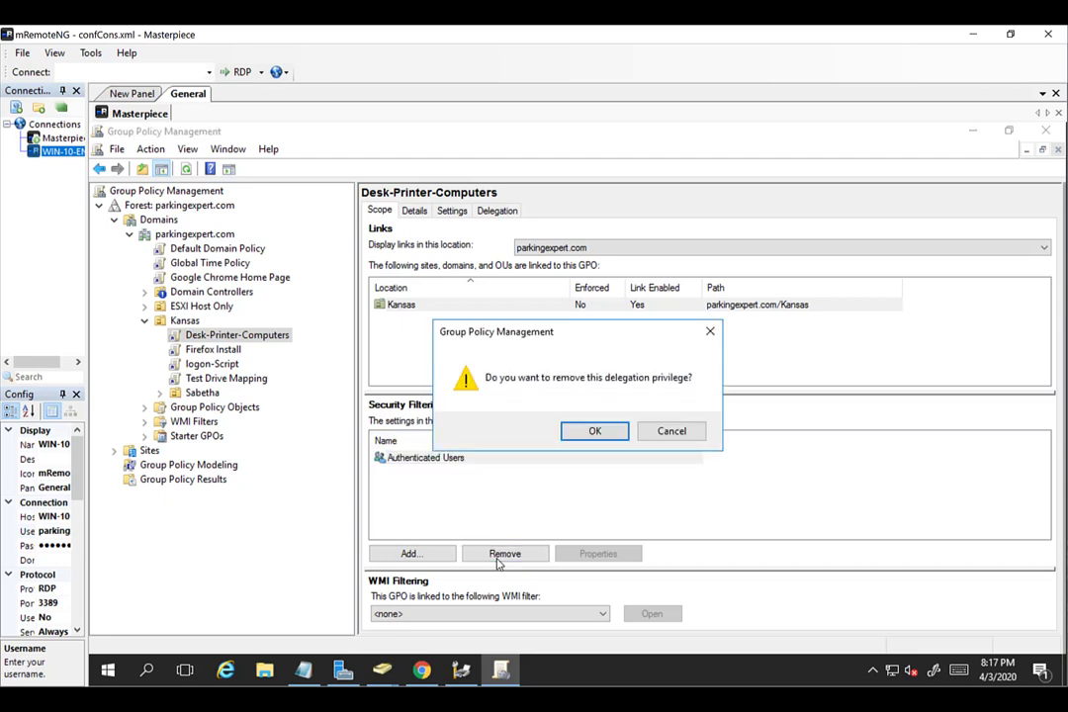
left_click(593, 431)
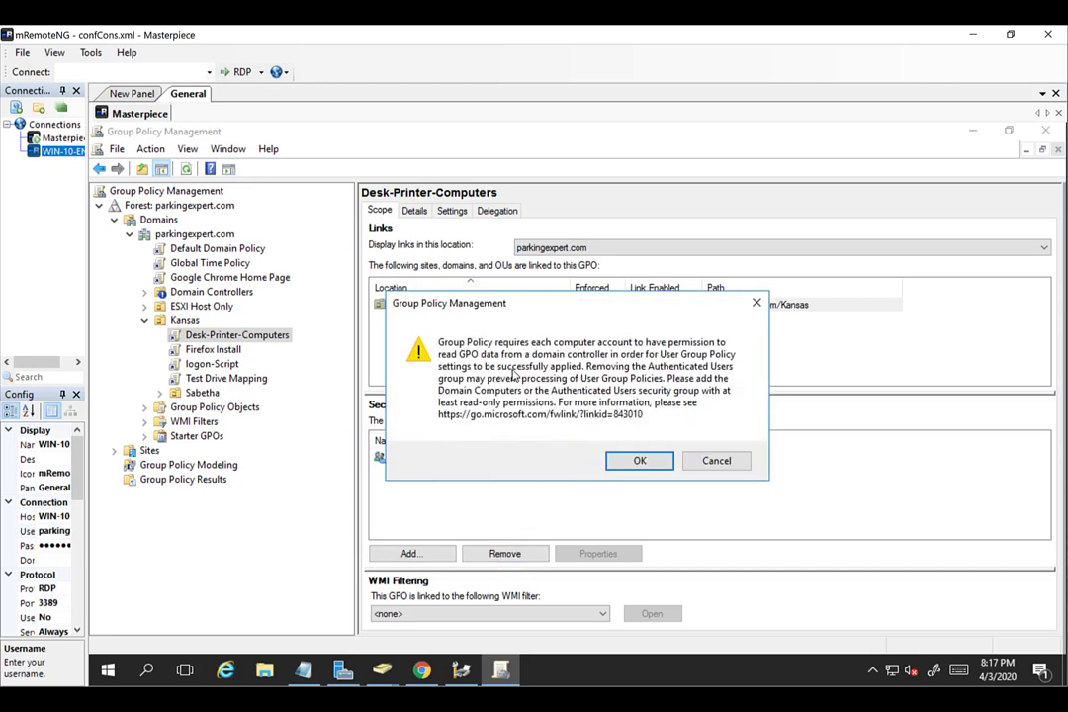
left_click(645, 465)
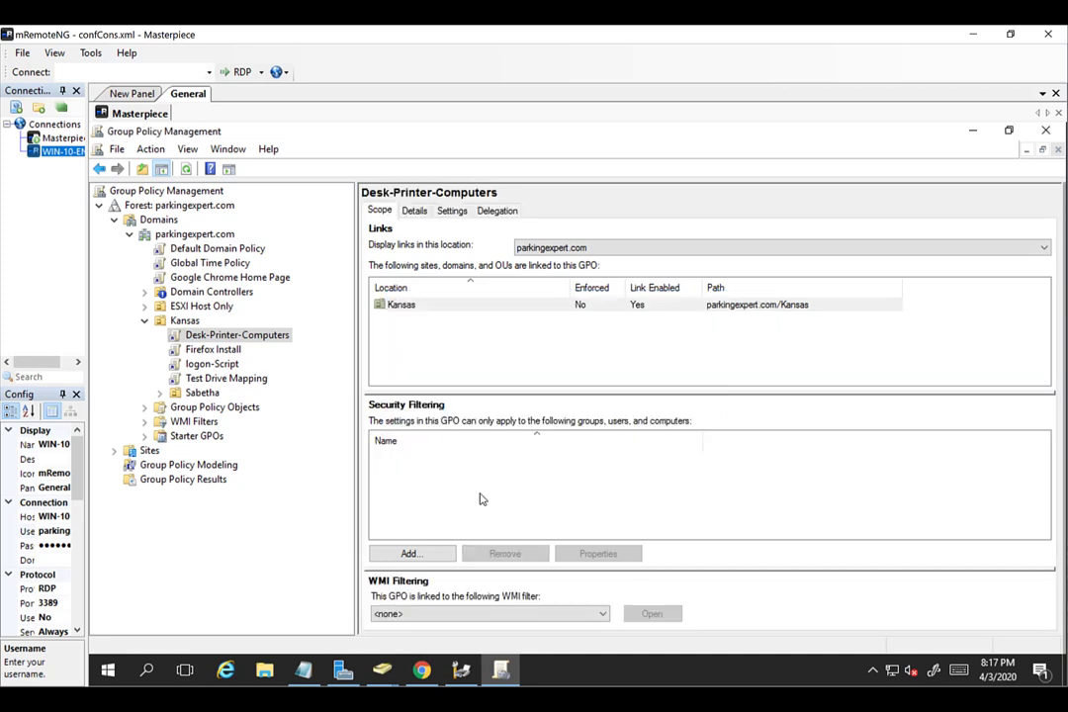
Add the WIN-10-ENT computer to Desk-Printer-Computers' security filtering, searching Computer objects only.
left_click(411, 553)
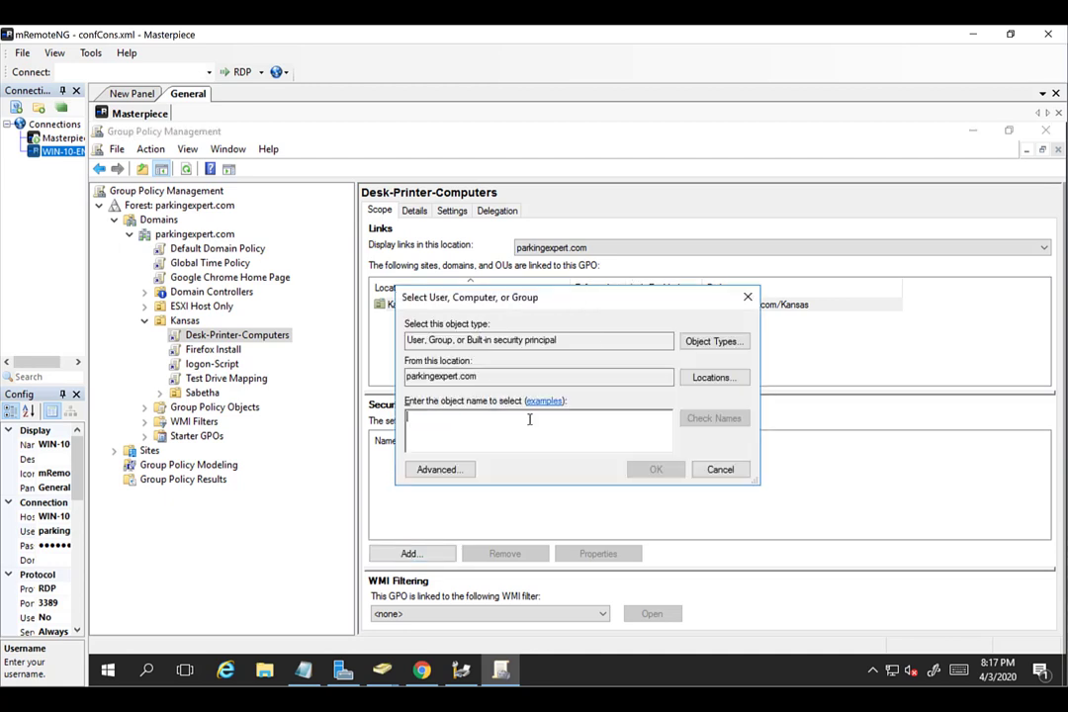
left_click(713, 342)
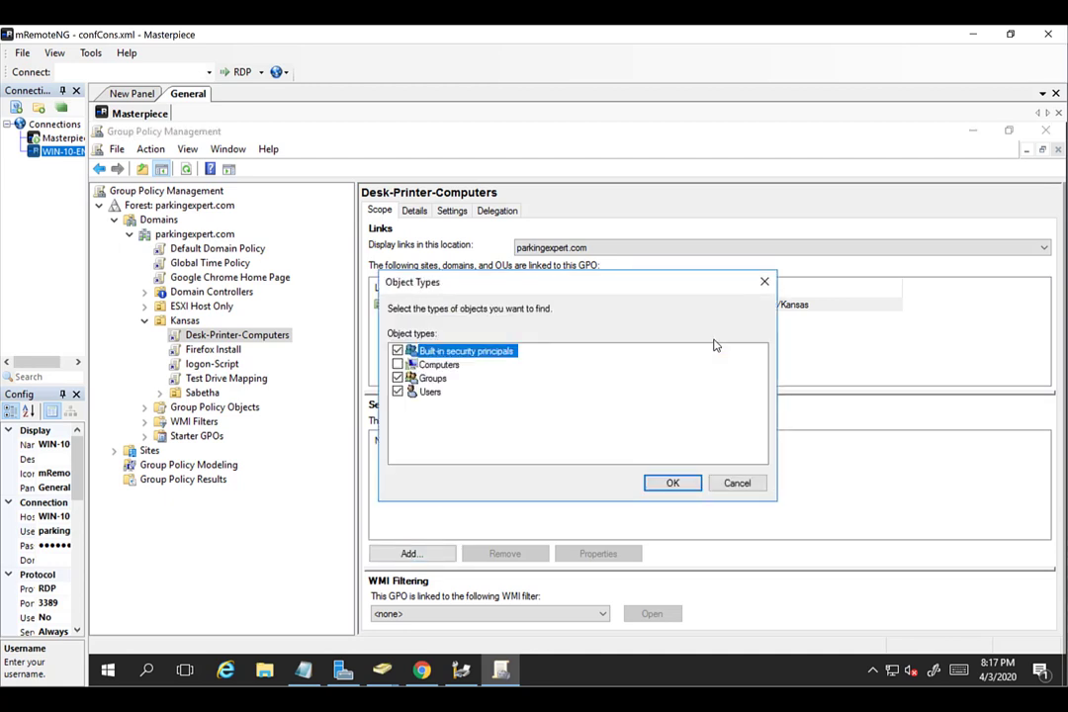
left_click(398, 351)
left_click(397, 378)
left_click(397, 392)
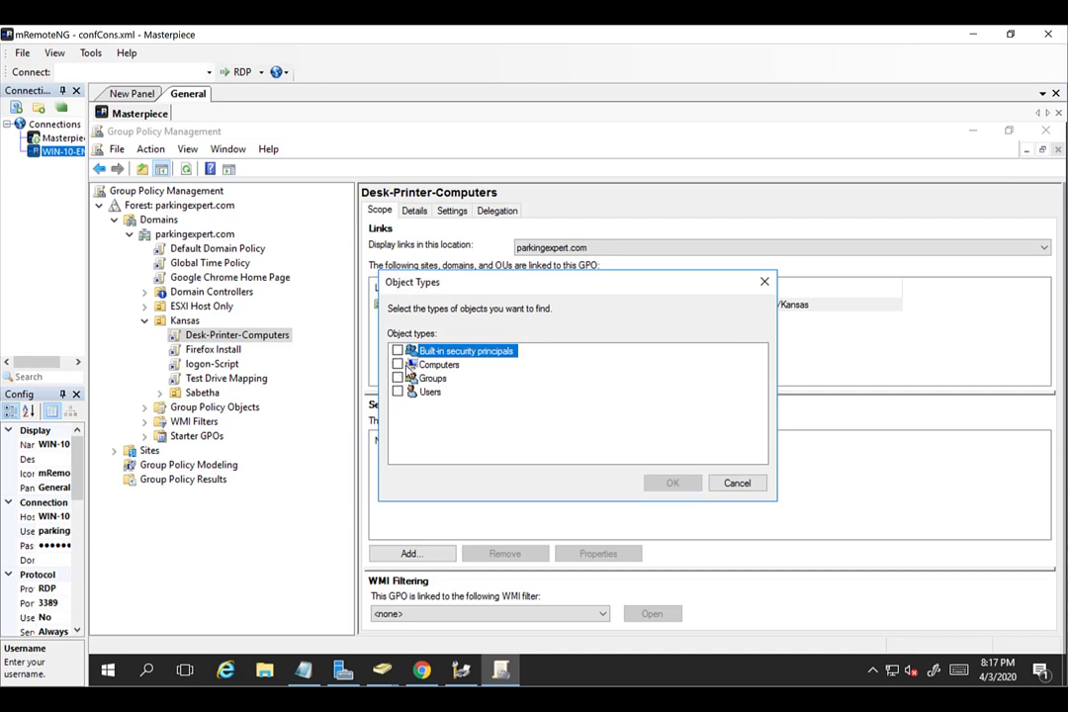
left_click(398, 365)
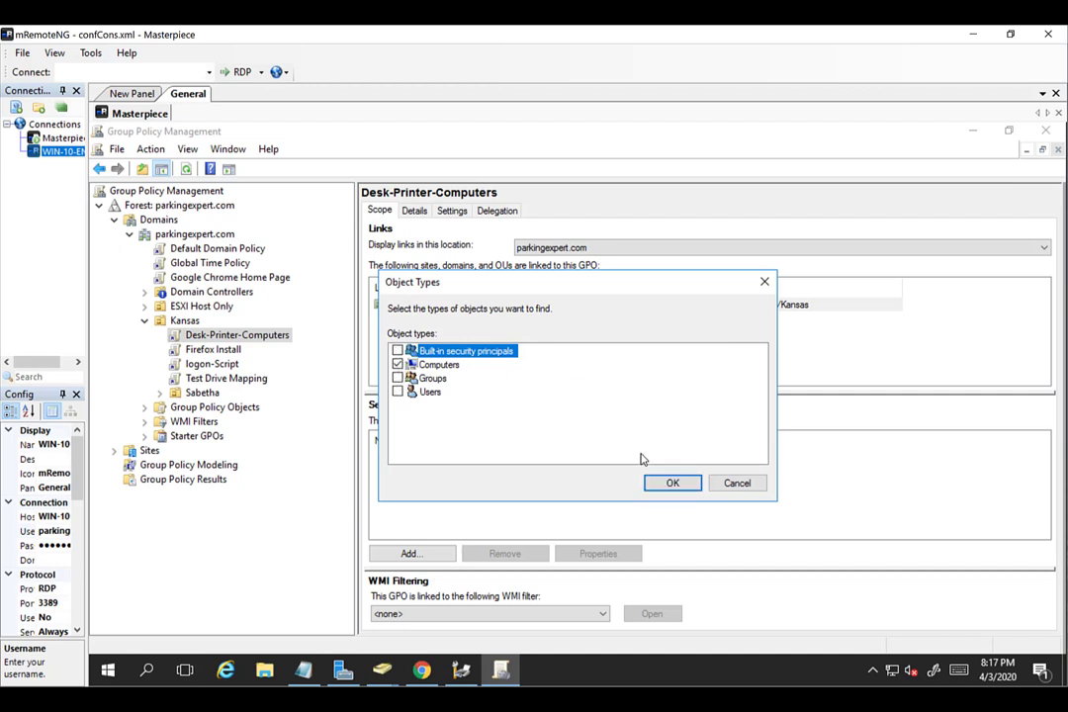
left_click(653, 487)
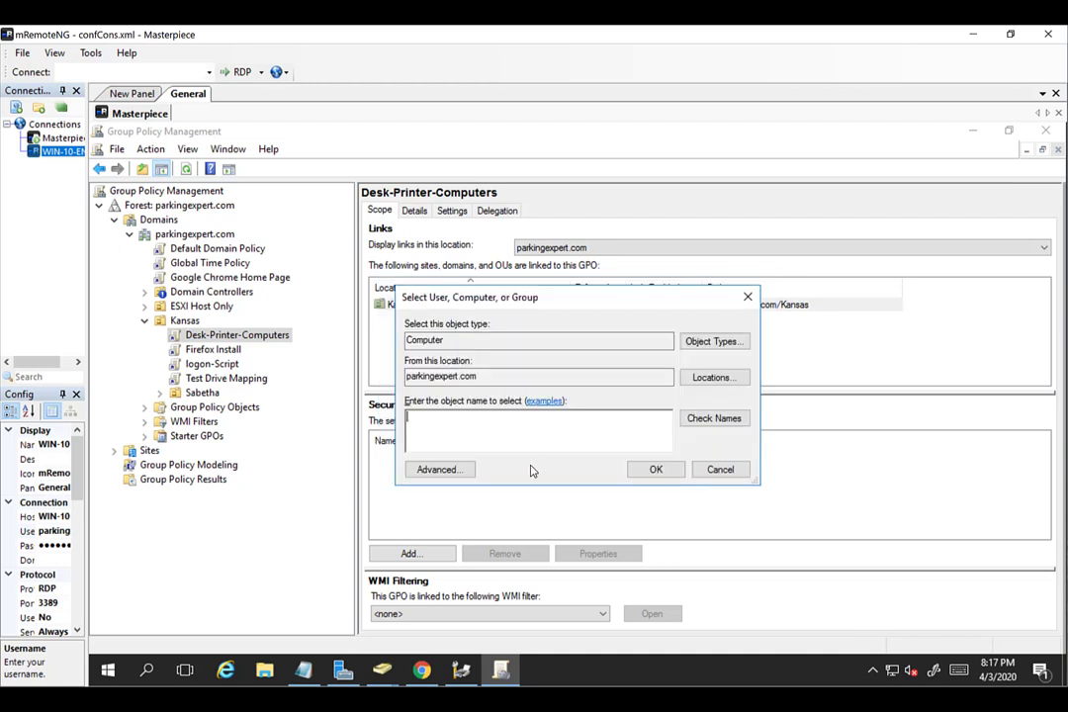
type("WIN-1N-10-ENT")
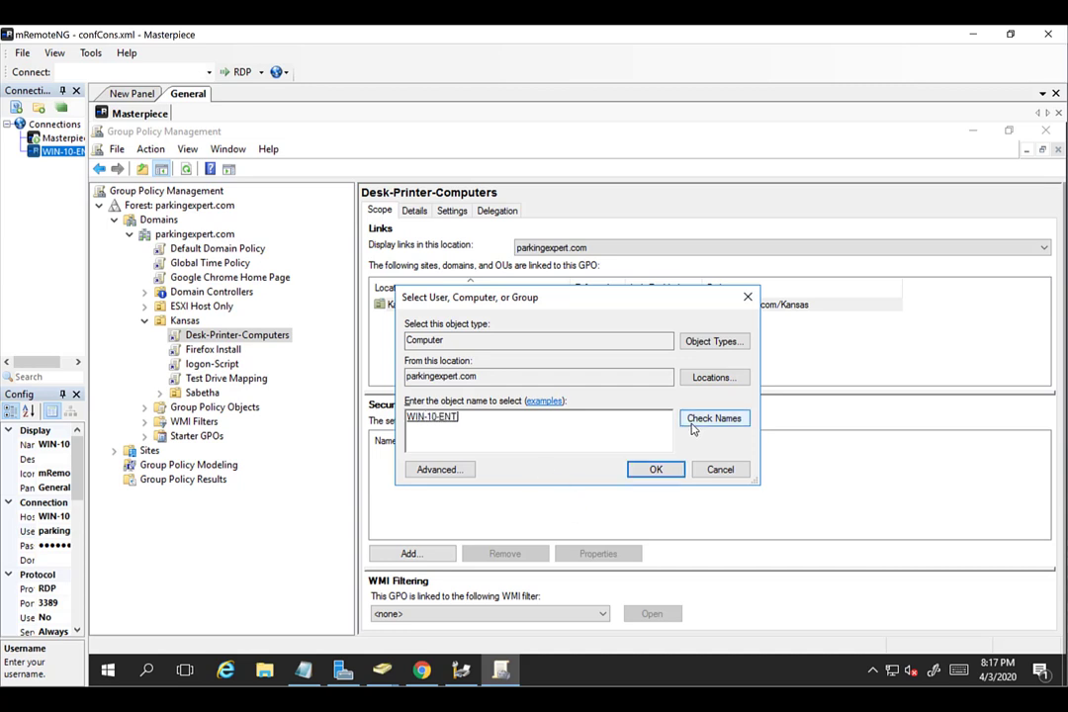
left_click(653, 469)
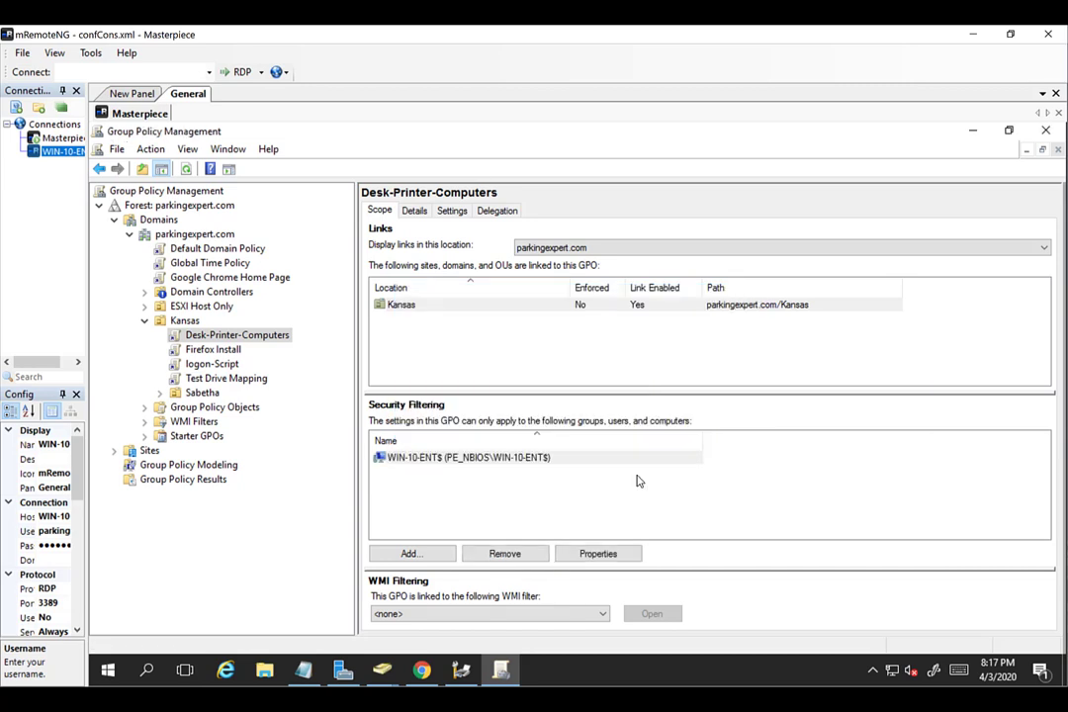
left_click(527, 496)
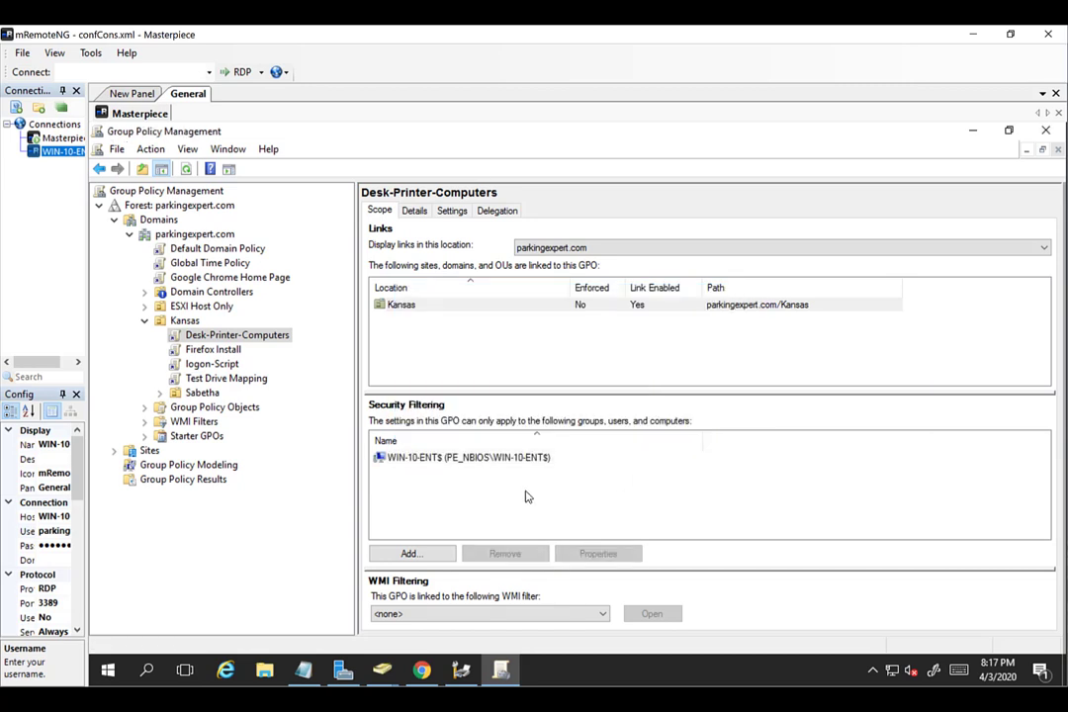
Add Authenticated Users with Read permission on the Desk-Printer-Computers GPO's Delegation tab.
left_click(505, 211)
left_click(433, 616)
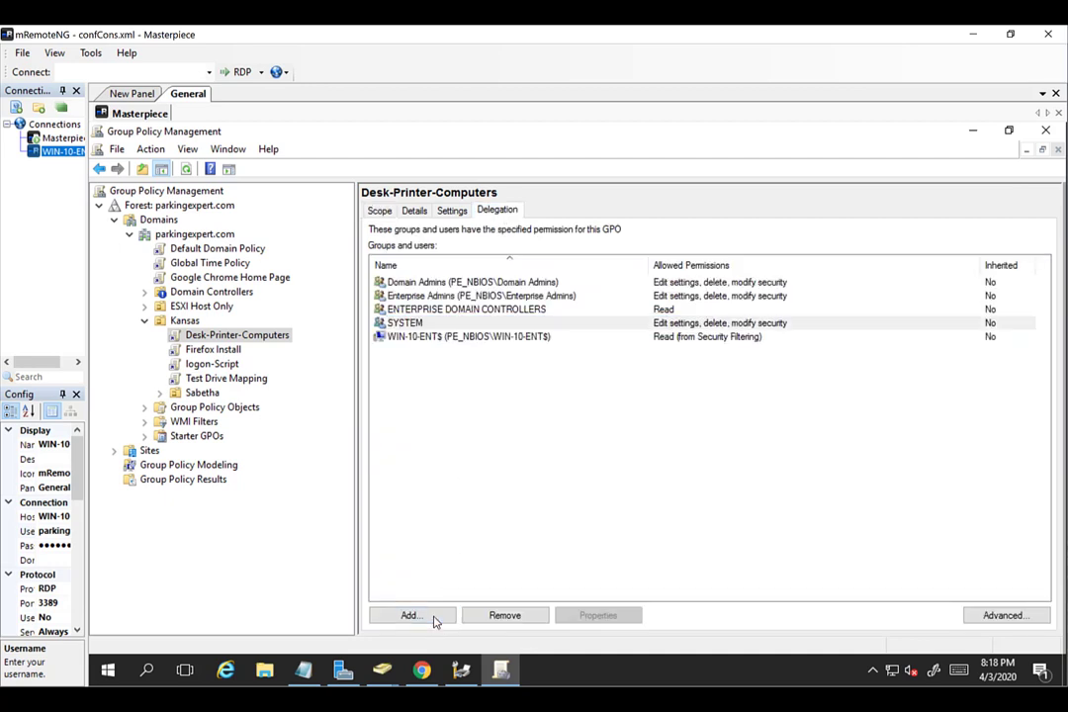
type("authe")
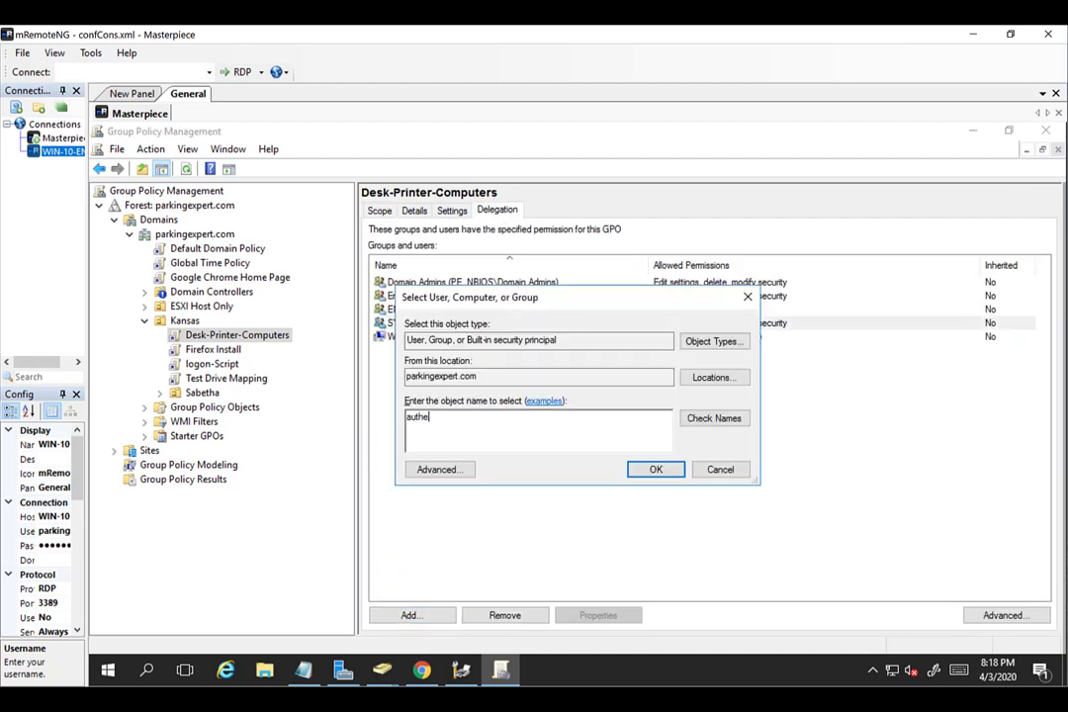
left_click(713, 418)
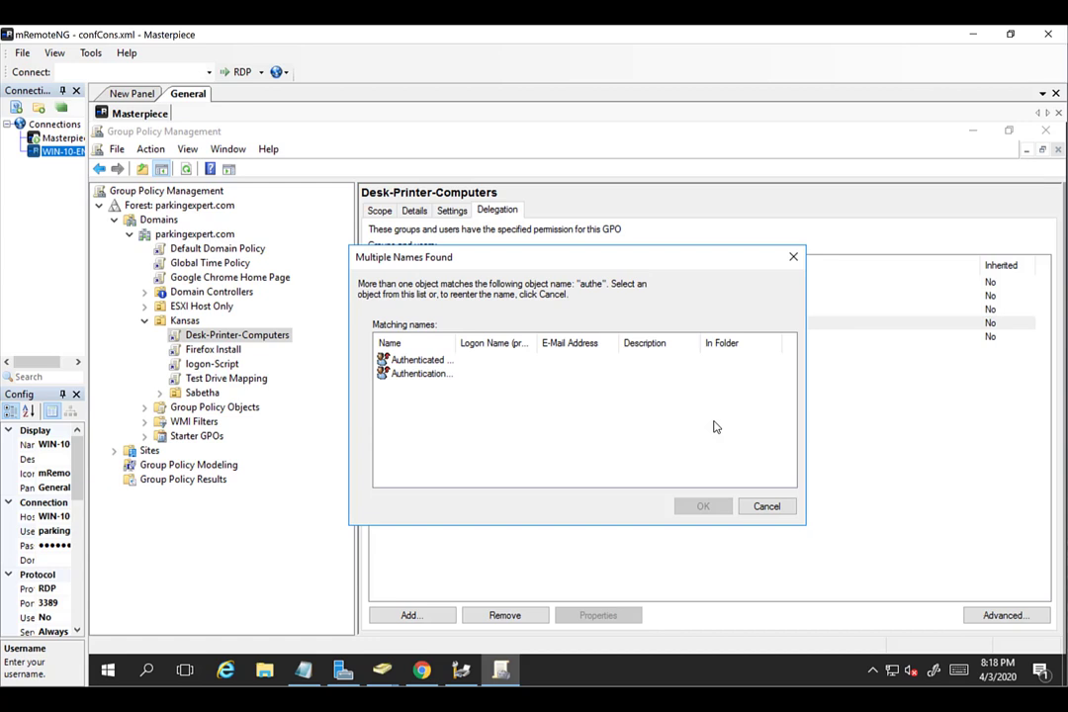
left_click(445, 362)
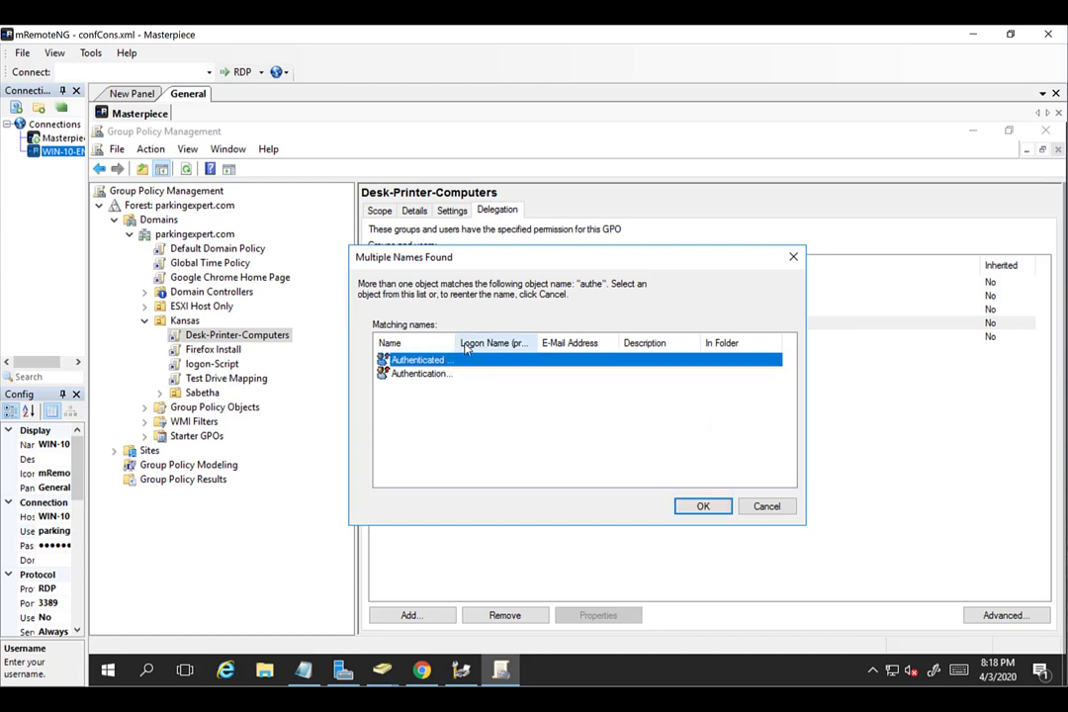
left_click_drag(457, 343, 502, 342)
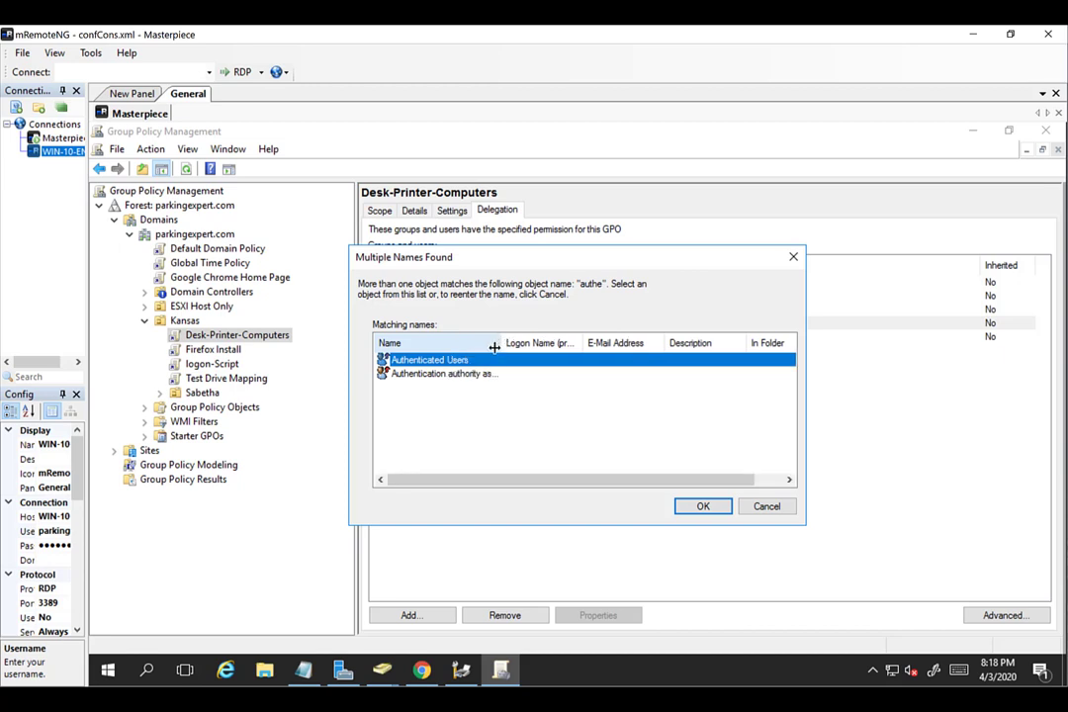
left_click(705, 508)
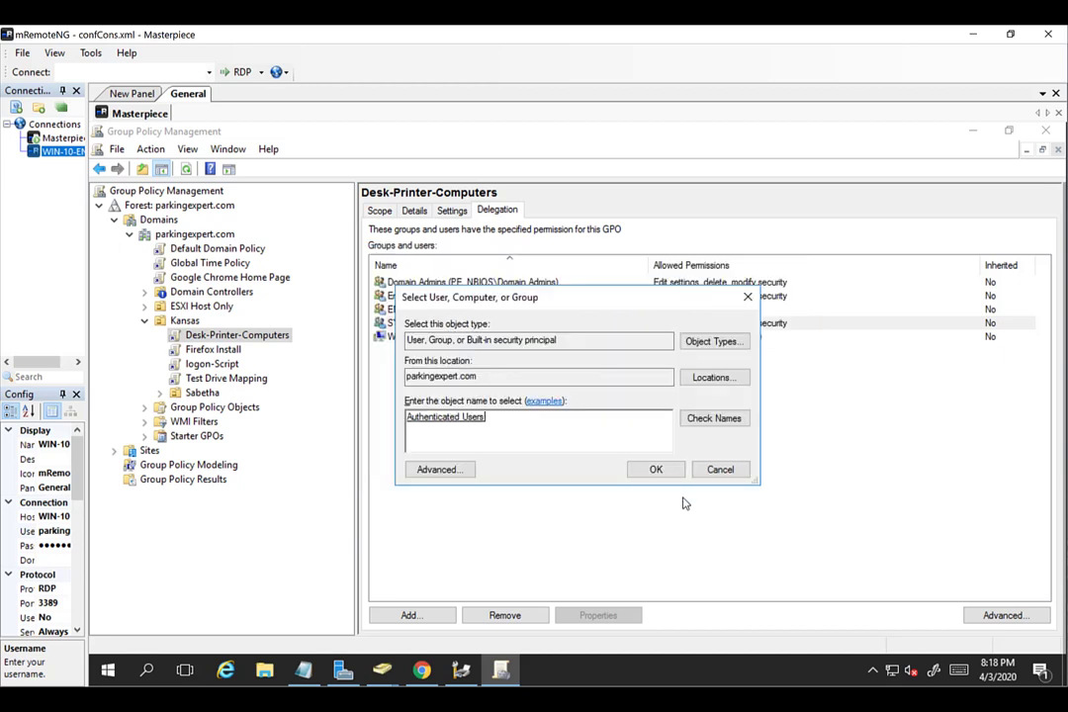
left_click(656, 471)
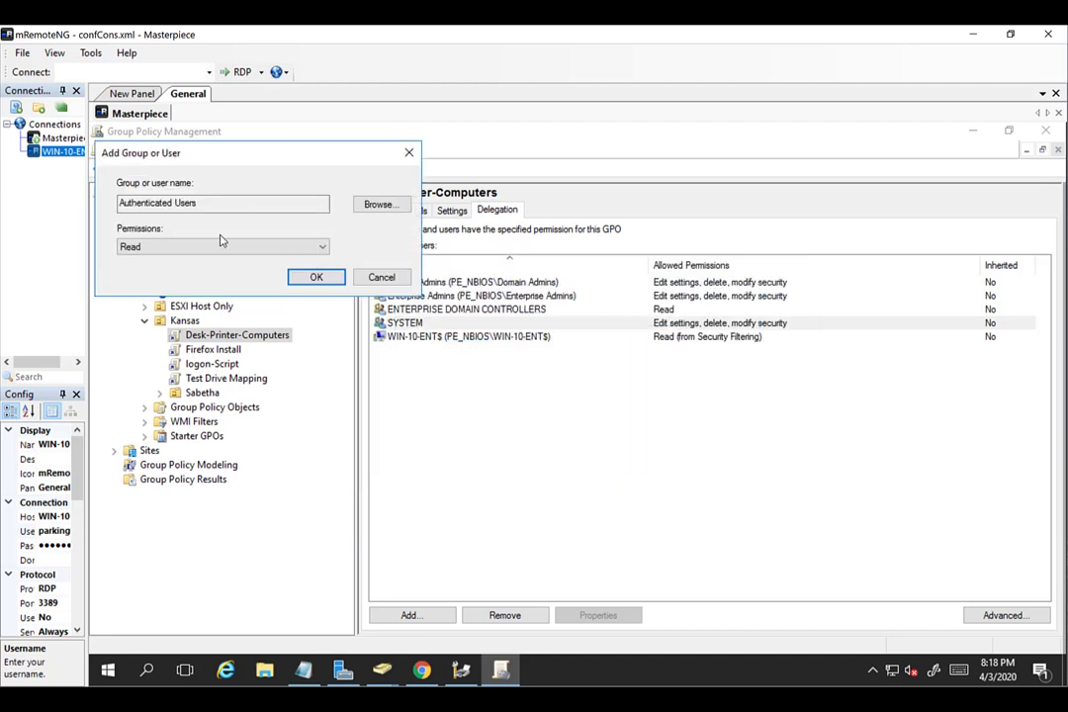
left_click(314, 276)
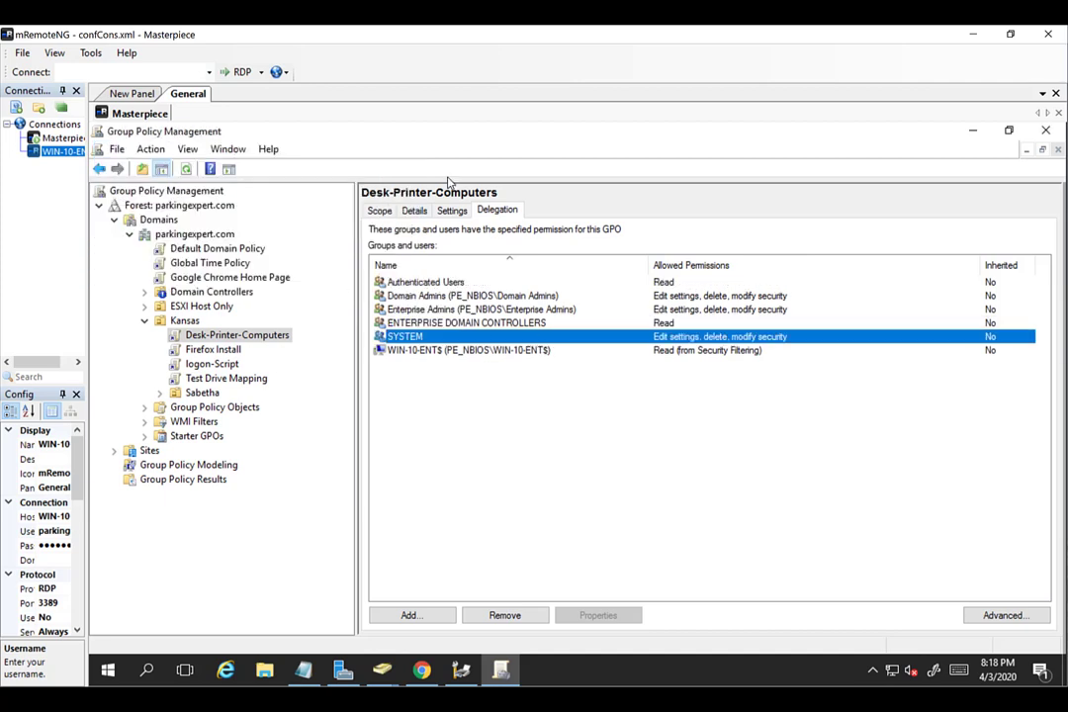
left_click(379, 210)
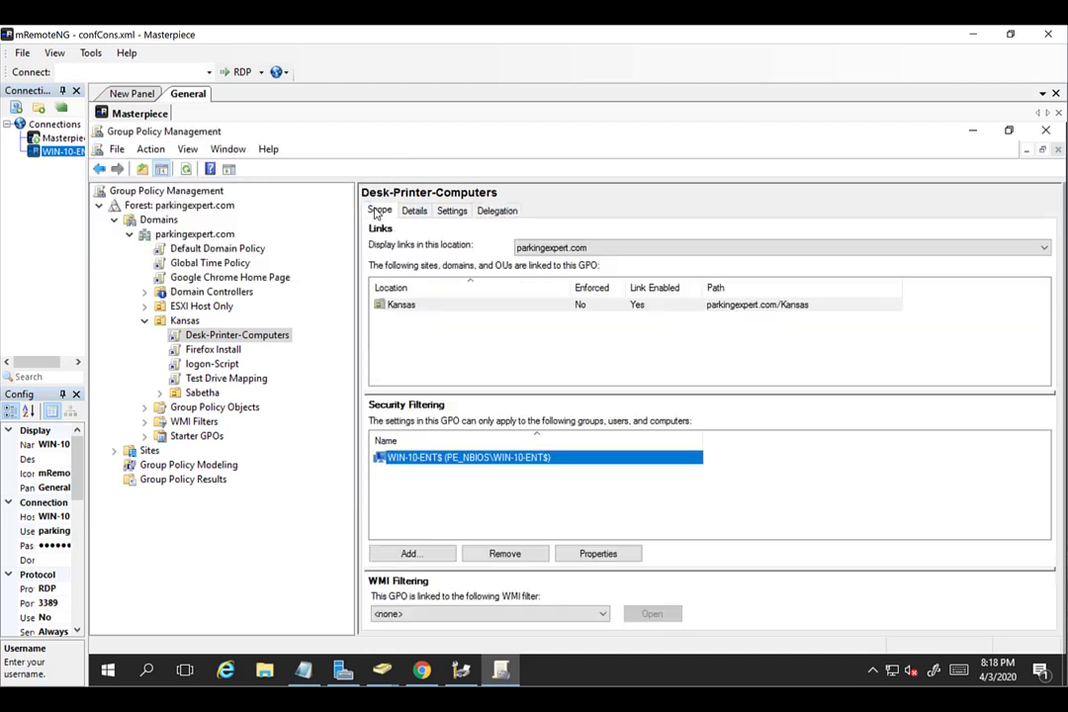
left_click(468, 515)
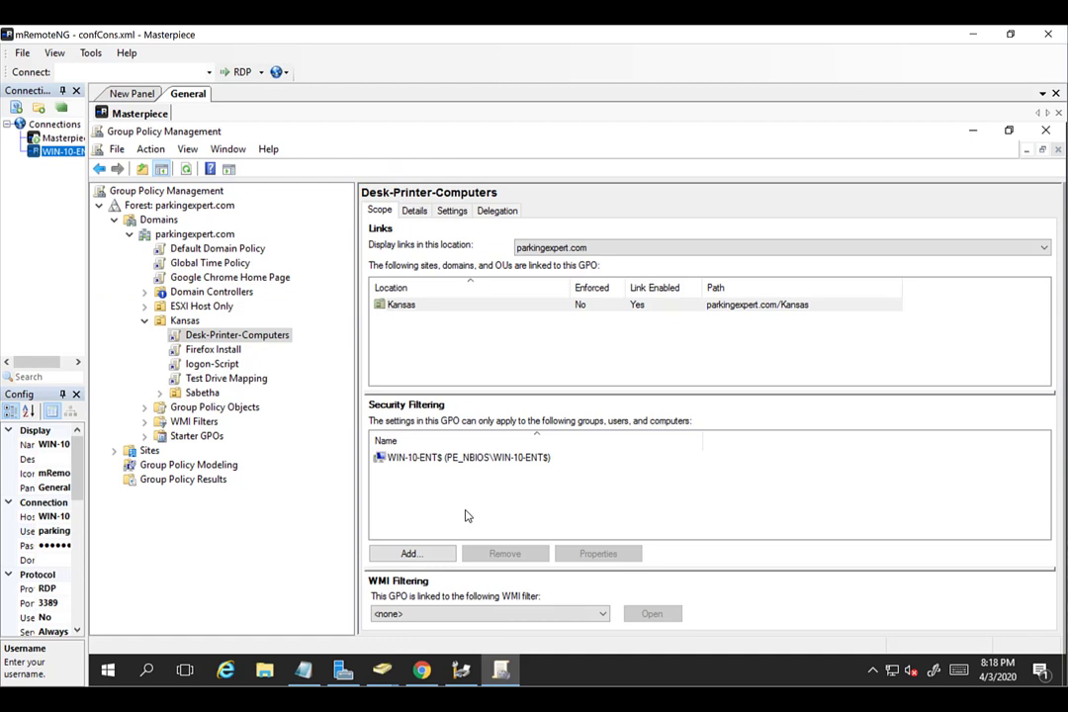
Link the existing Desk-Printer-User GPO to the Kansas OU.
left_click(185, 321)
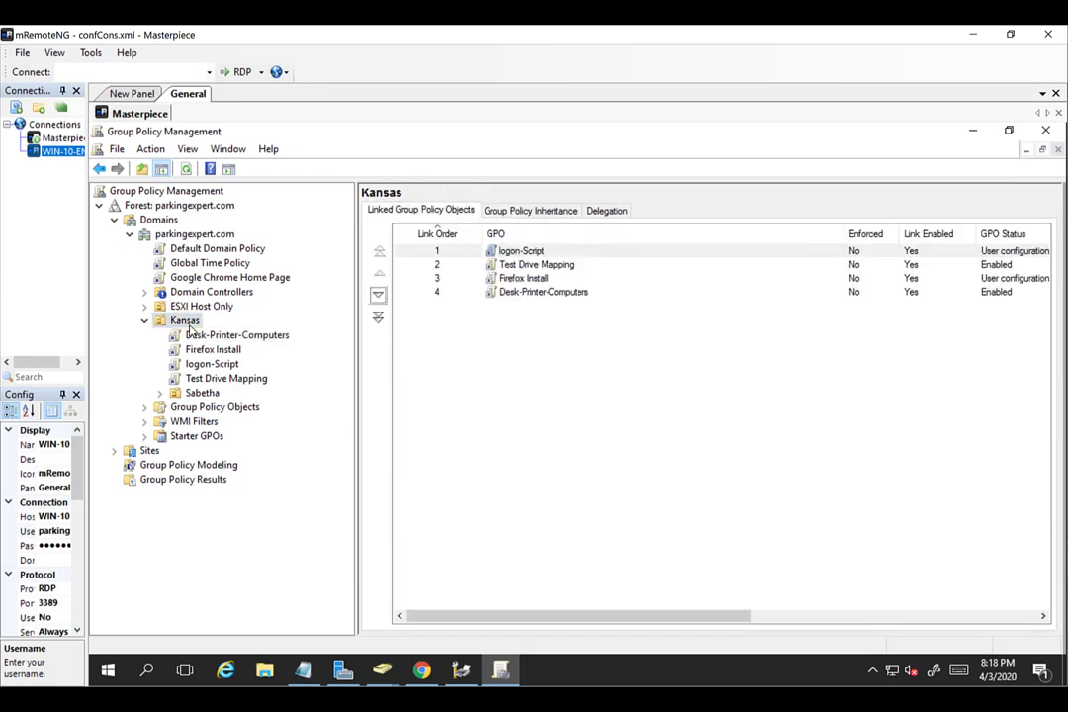
right_click(189, 326)
left_click(203, 353)
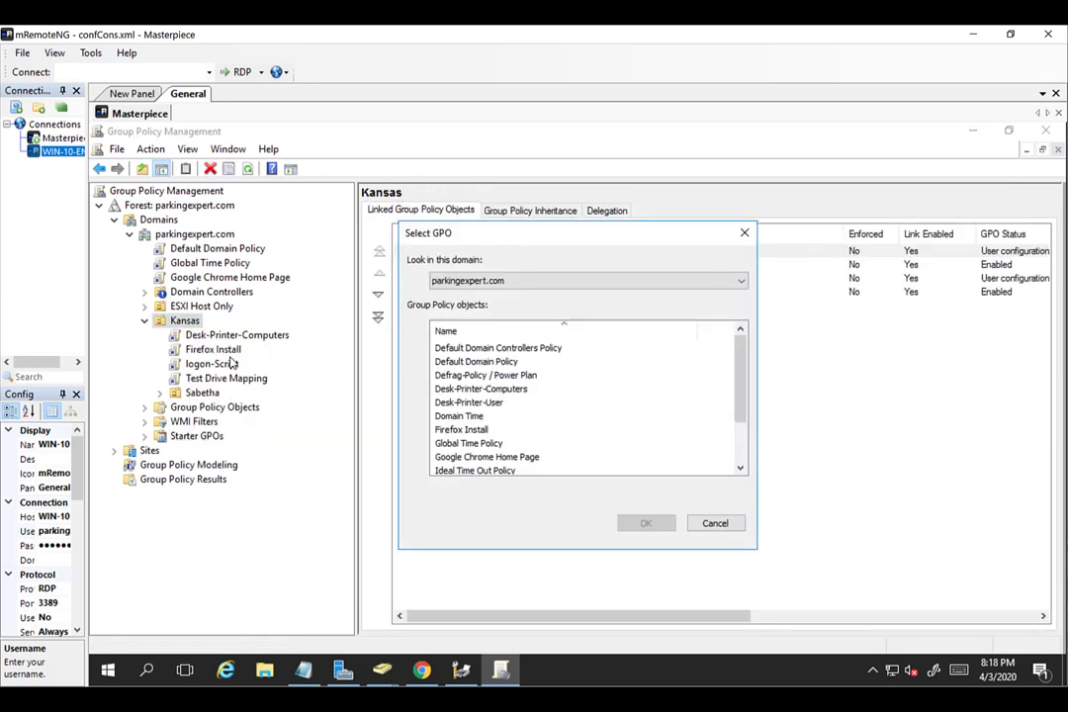
left_click(500, 402)
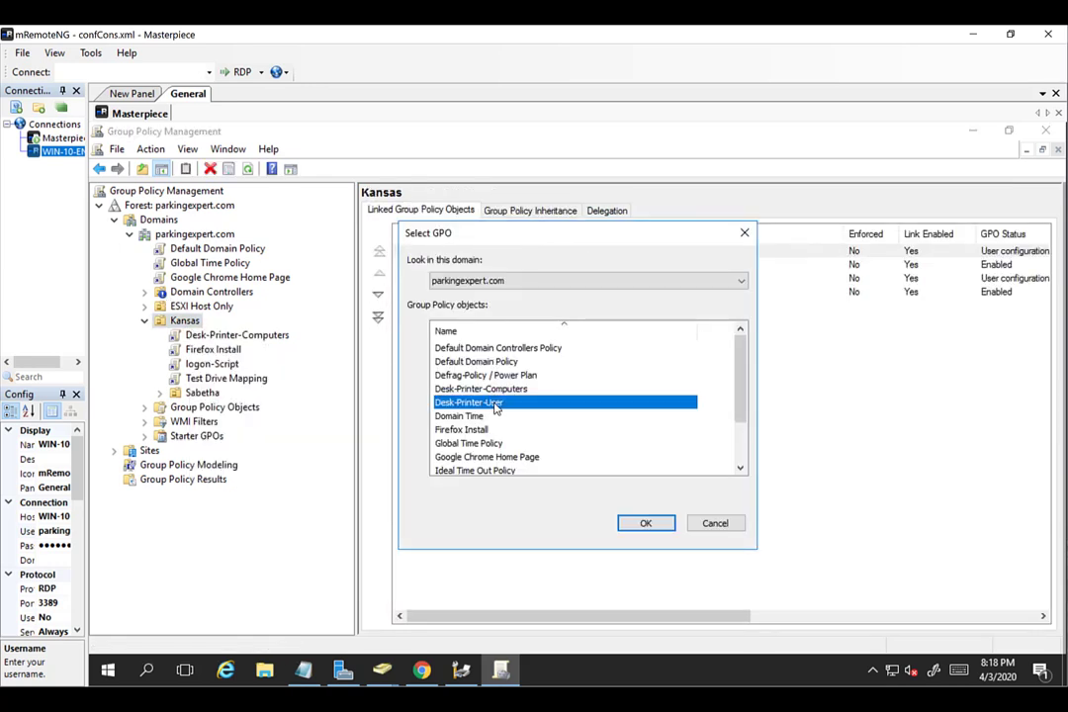
left_click(670, 529)
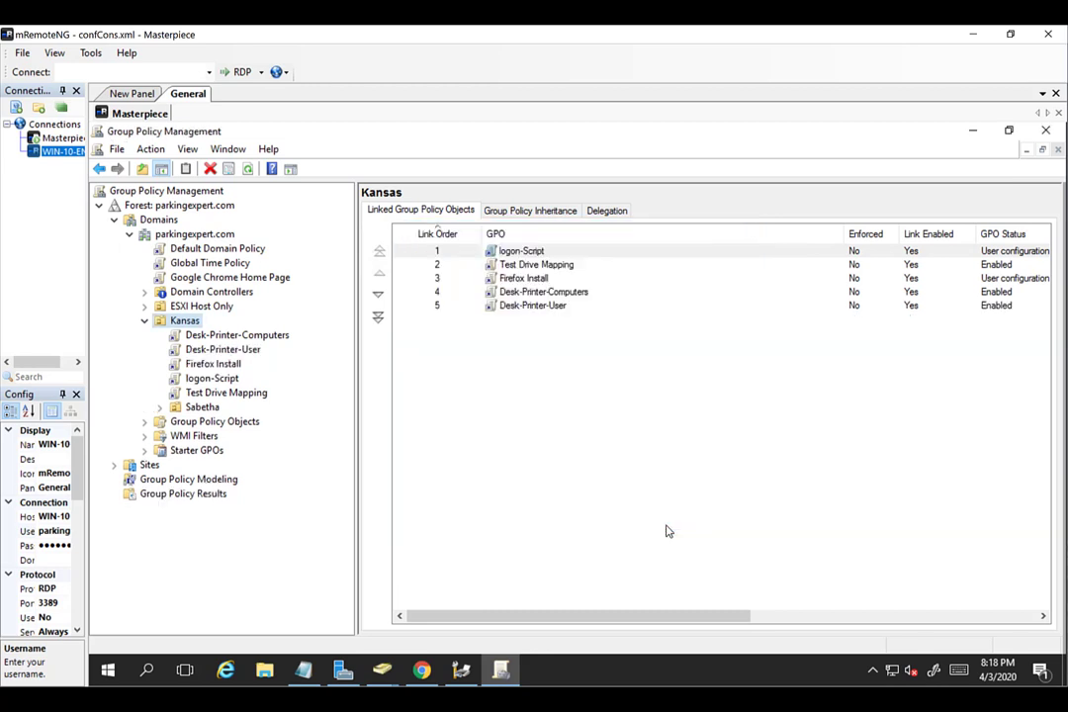
left_click(225, 348)
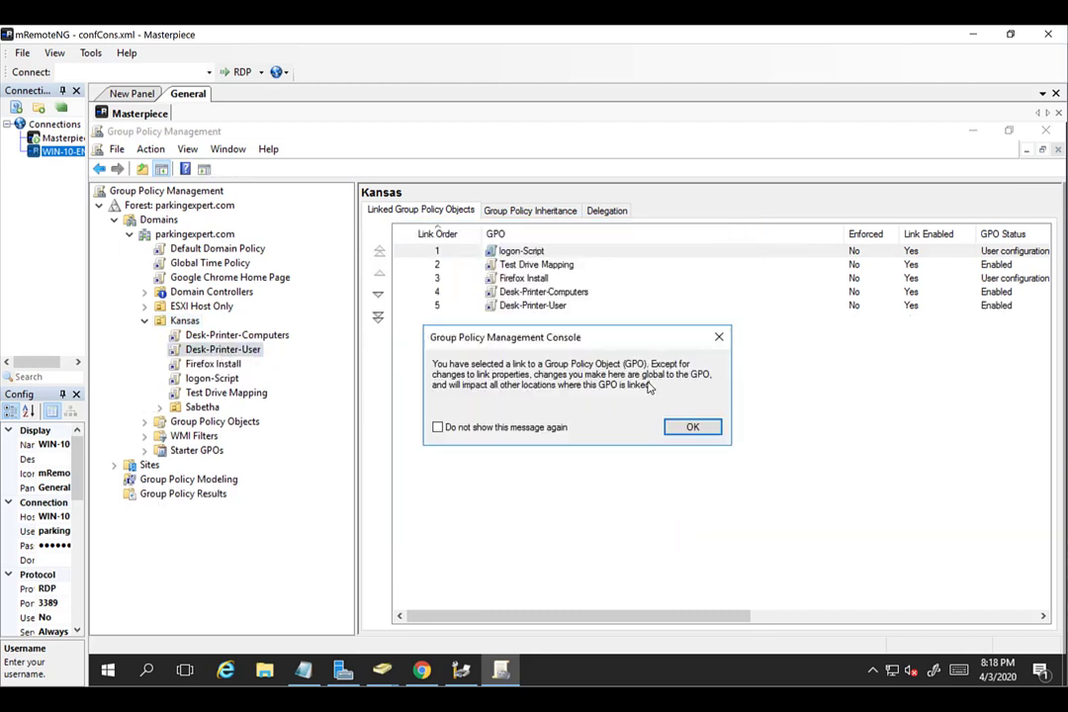
left_click(692, 428)
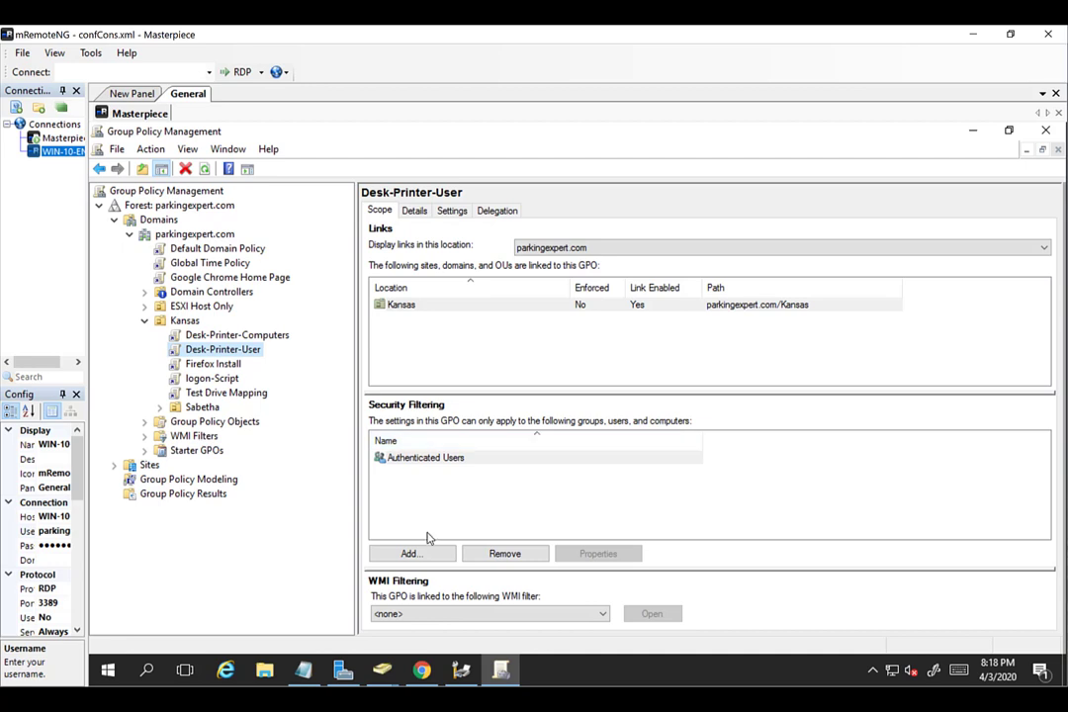
Replace Authenticated Users with a single domain user in Desk-Printer-User's security filtering.
left_click(485, 459)
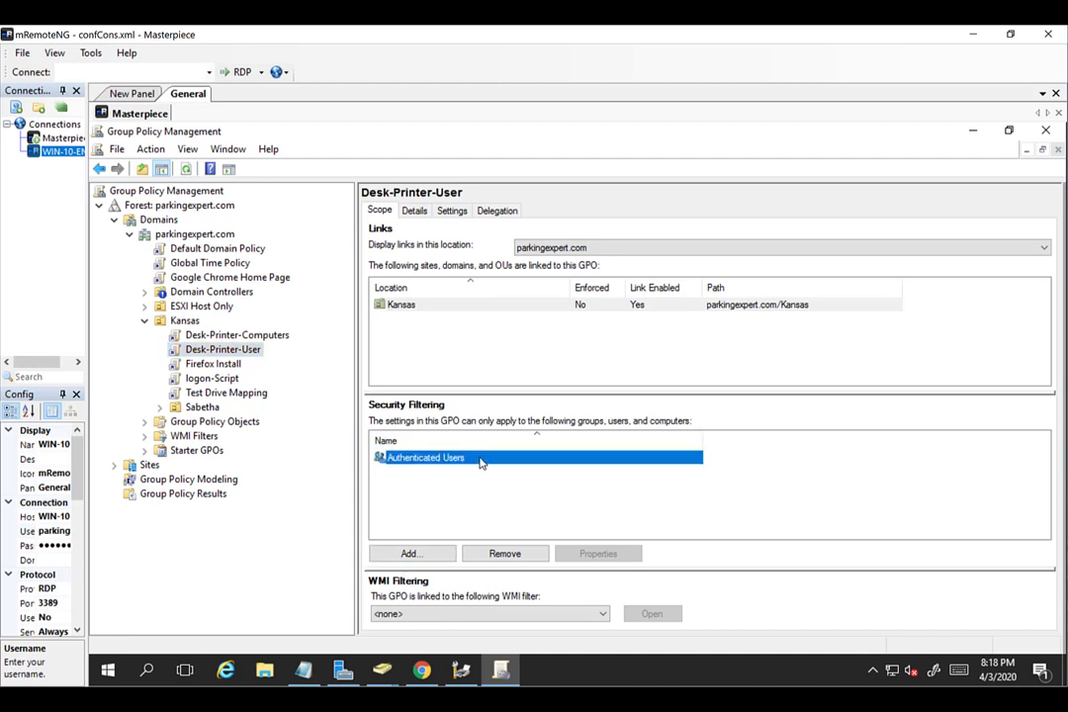
left_click(509, 557)
left_click(583, 431)
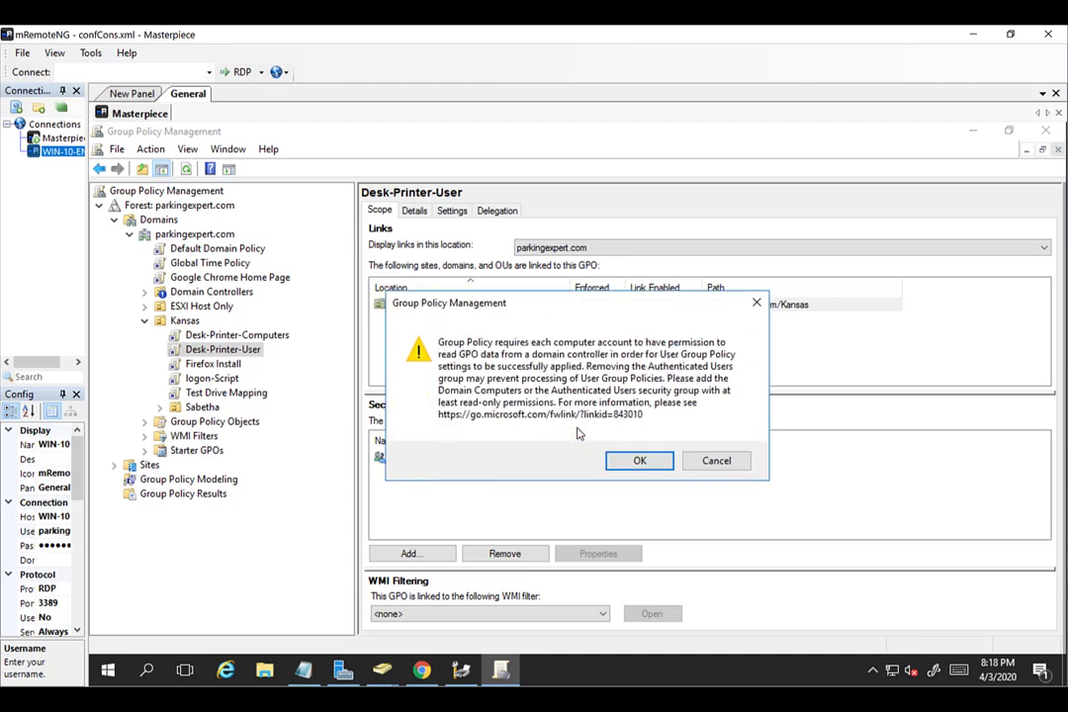
left_click(647, 465)
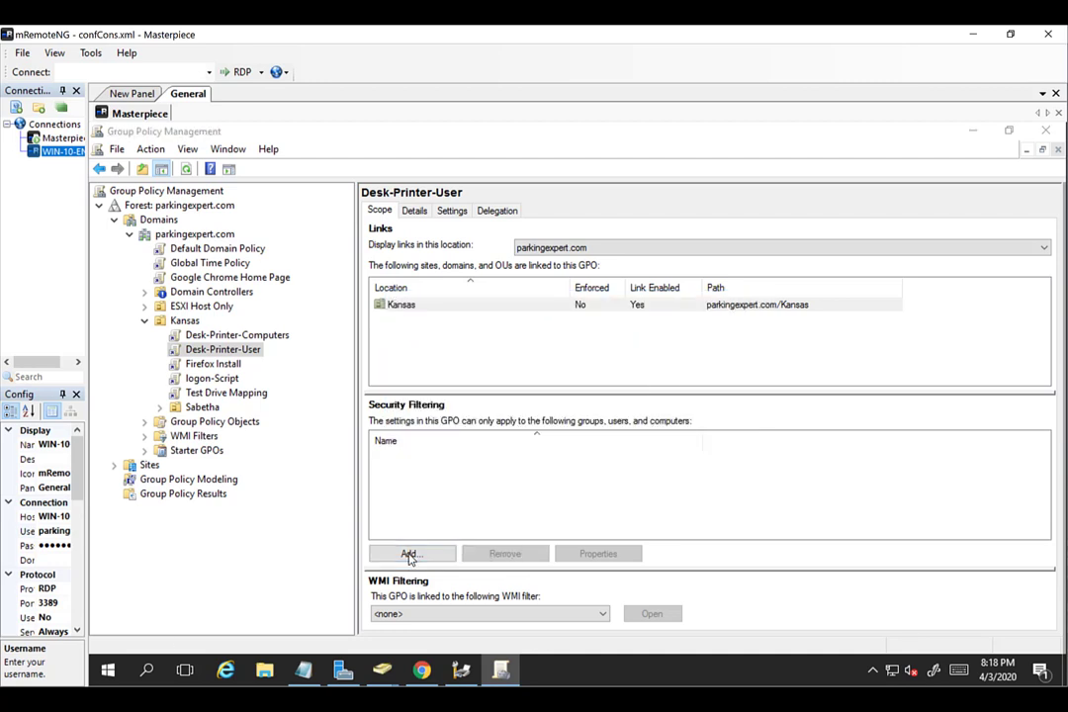
left_click(411, 554)
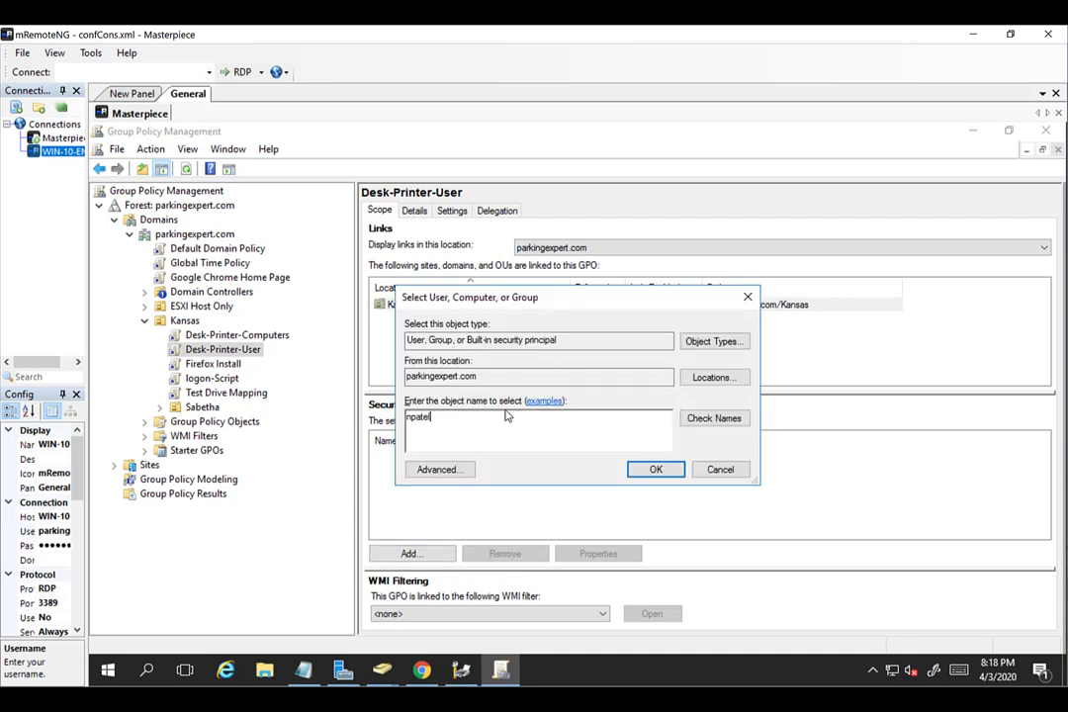
left_click(714, 418)
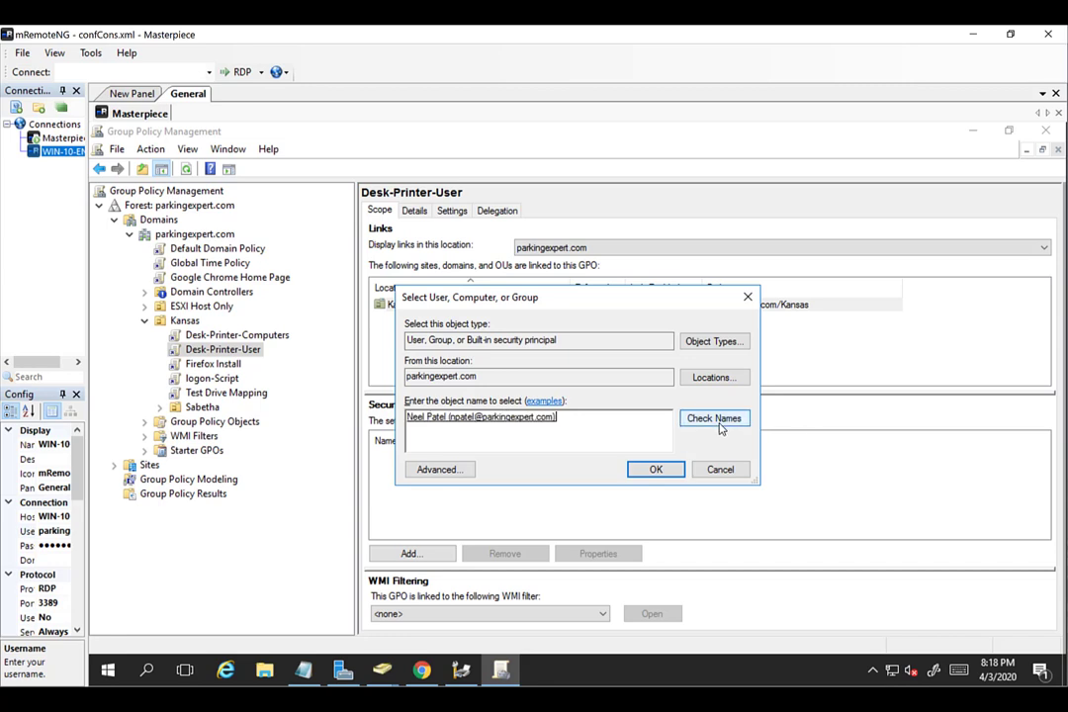
left_click(656, 471)
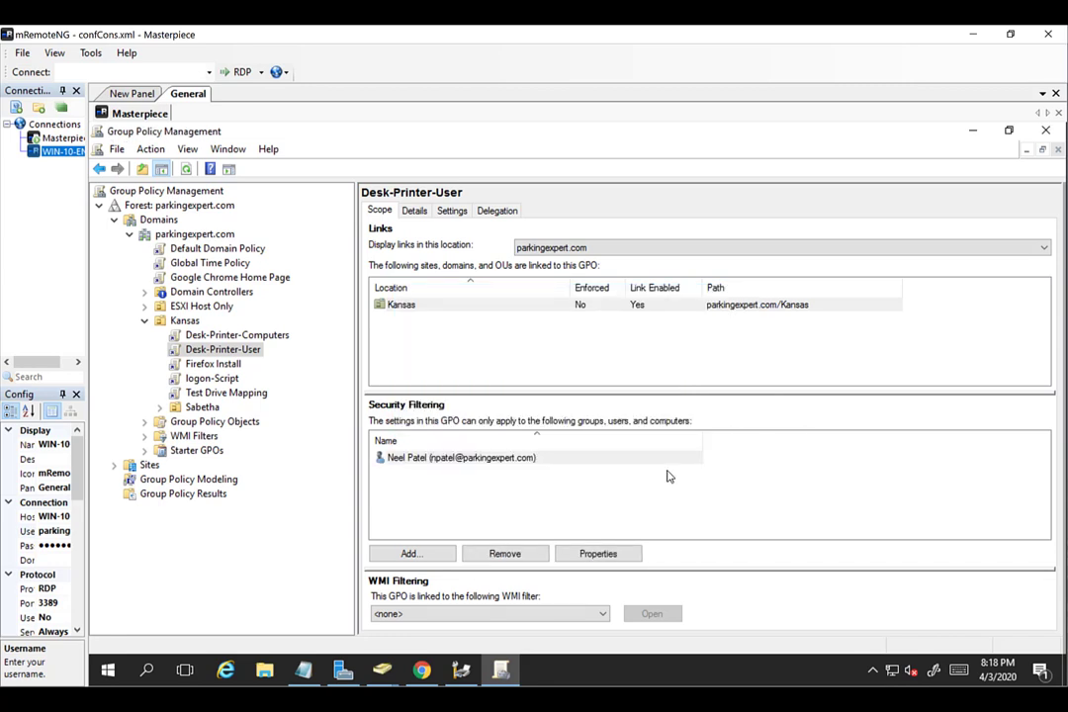
Give Authenticated Users Read permission on Desk-Printer-User's Delegation tab.
left_click(497, 211)
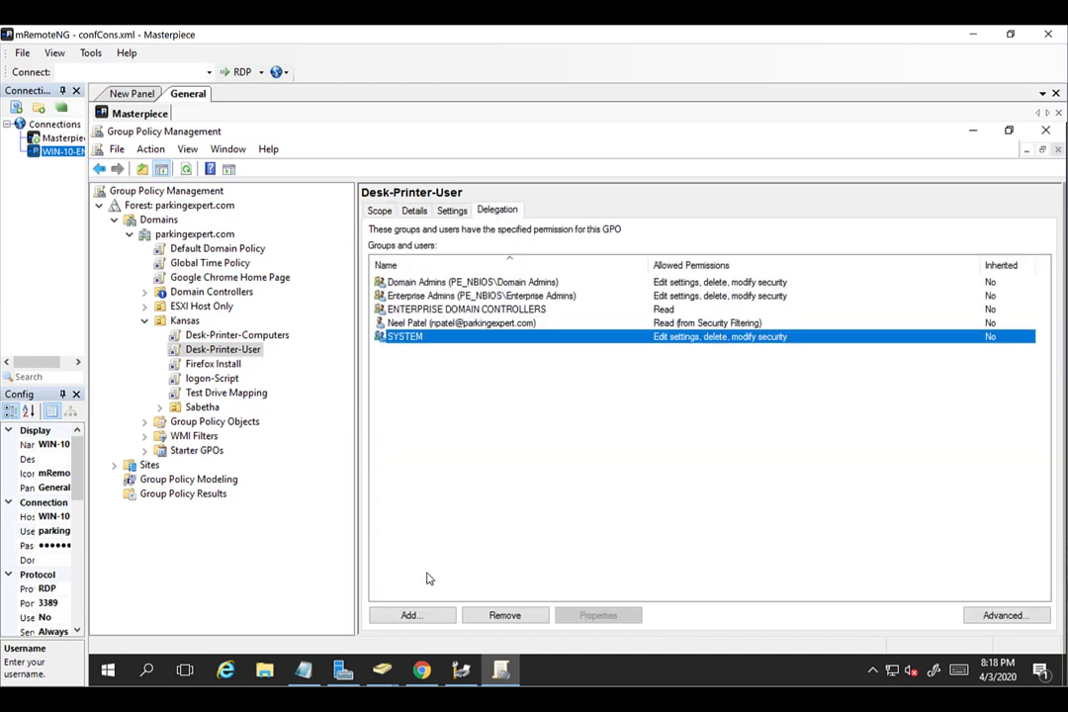
left_click(412, 618)
type("authe")
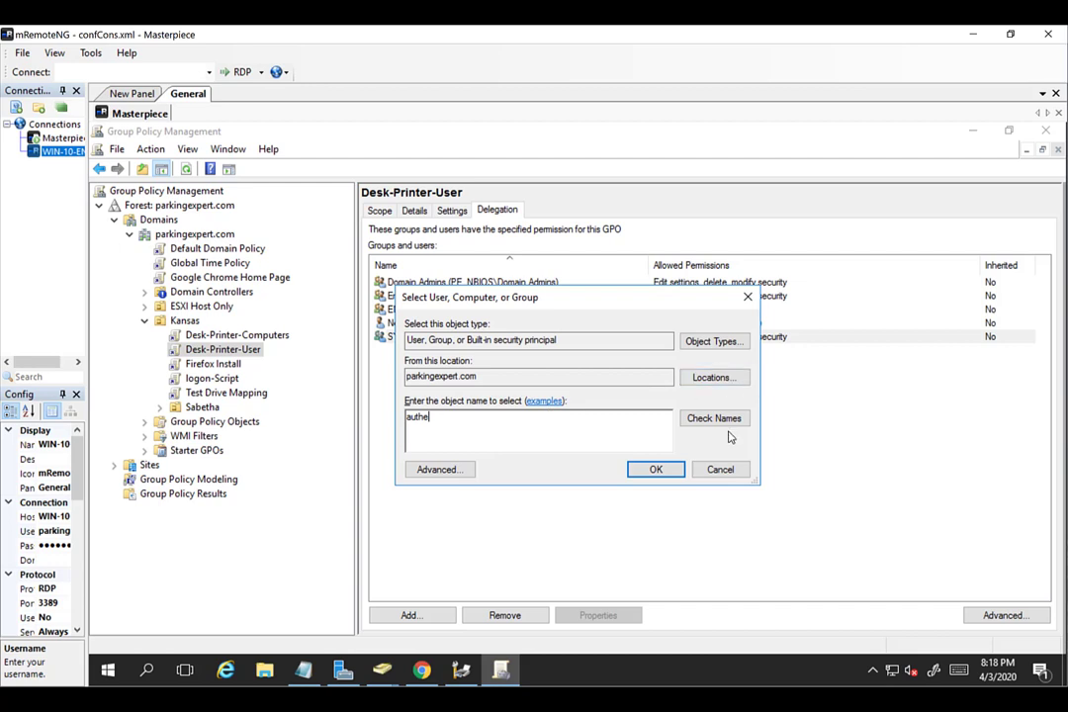
left_click(726, 423)
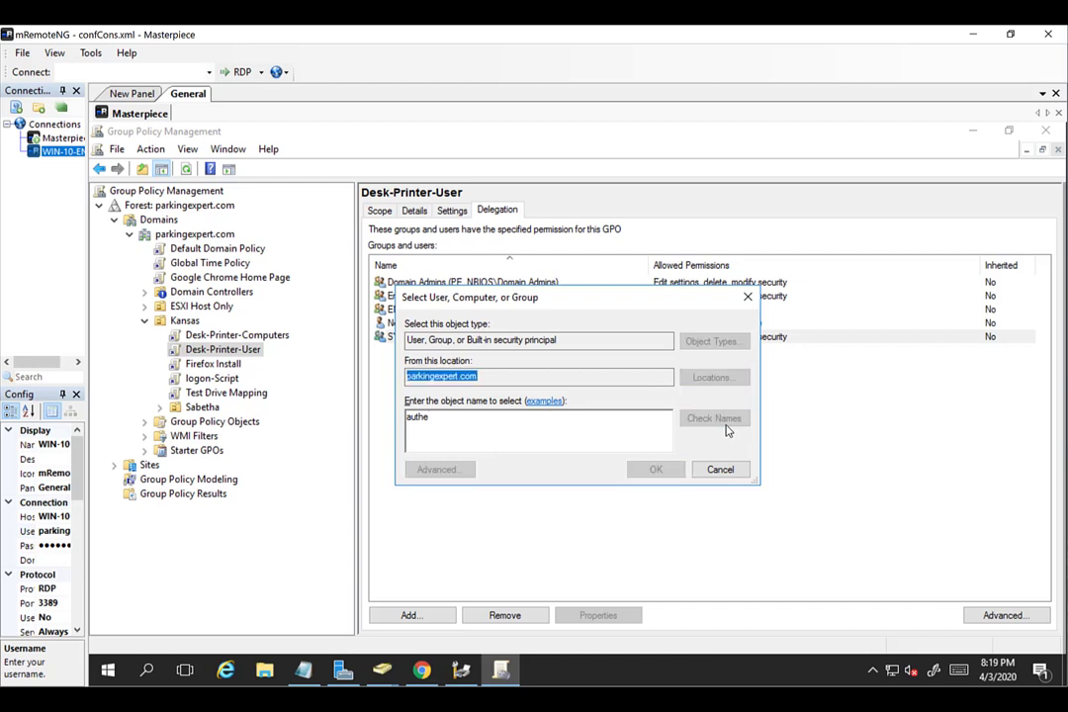
double_click(457, 343)
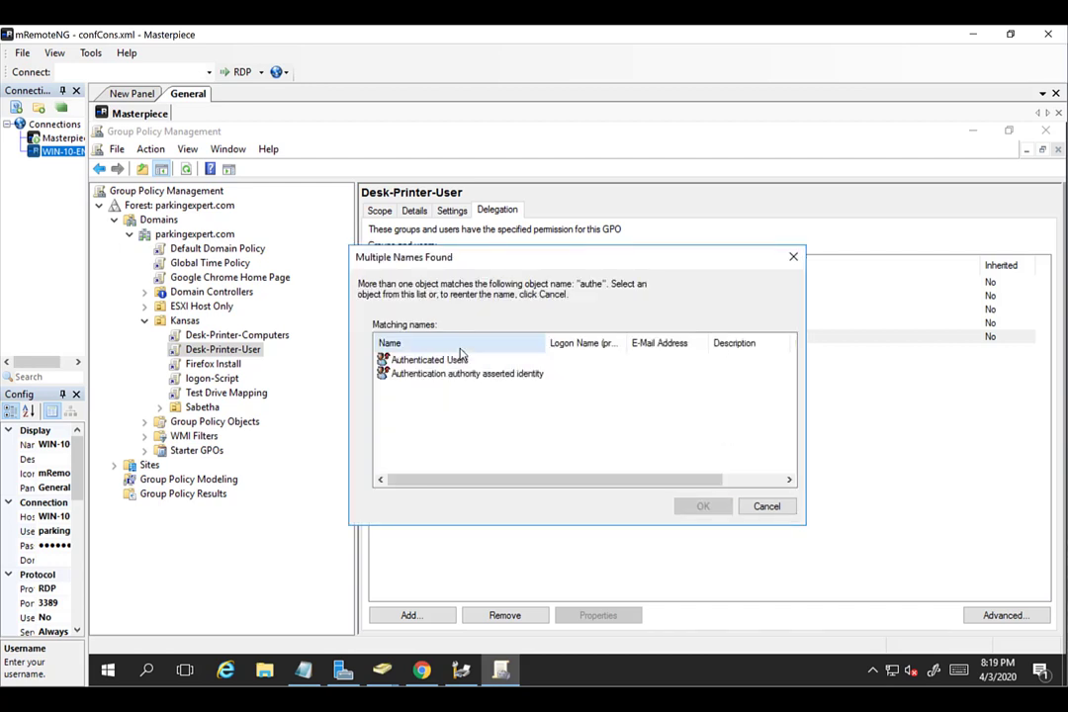
left_click(461, 359)
left_click(703, 505)
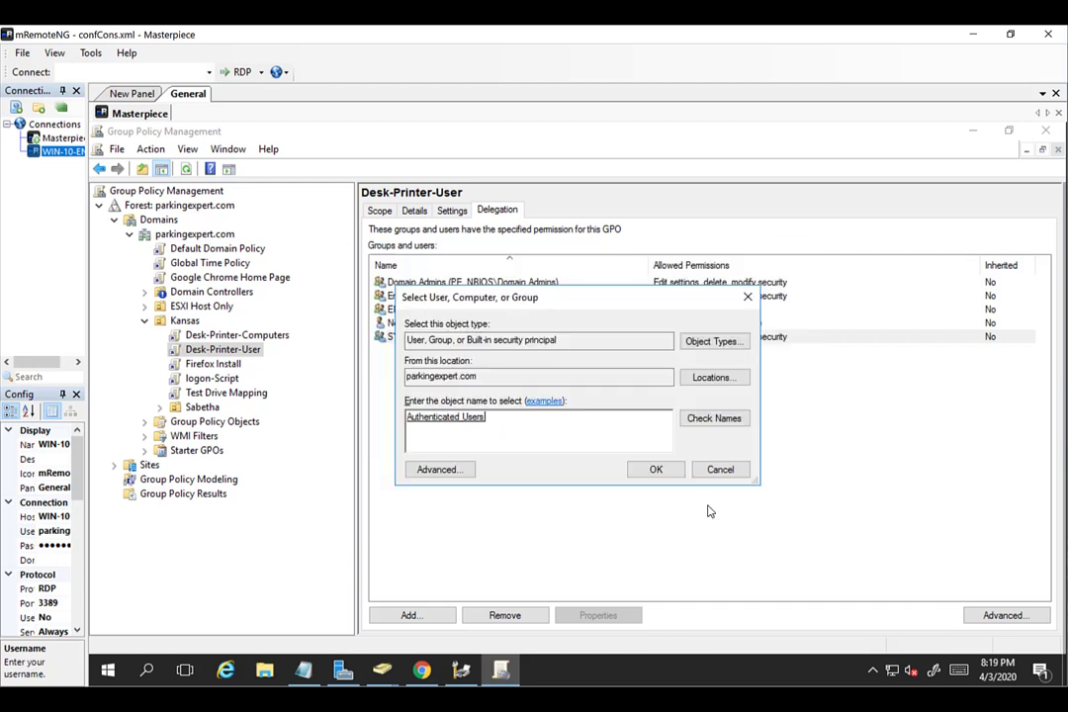
left_click(653, 471)
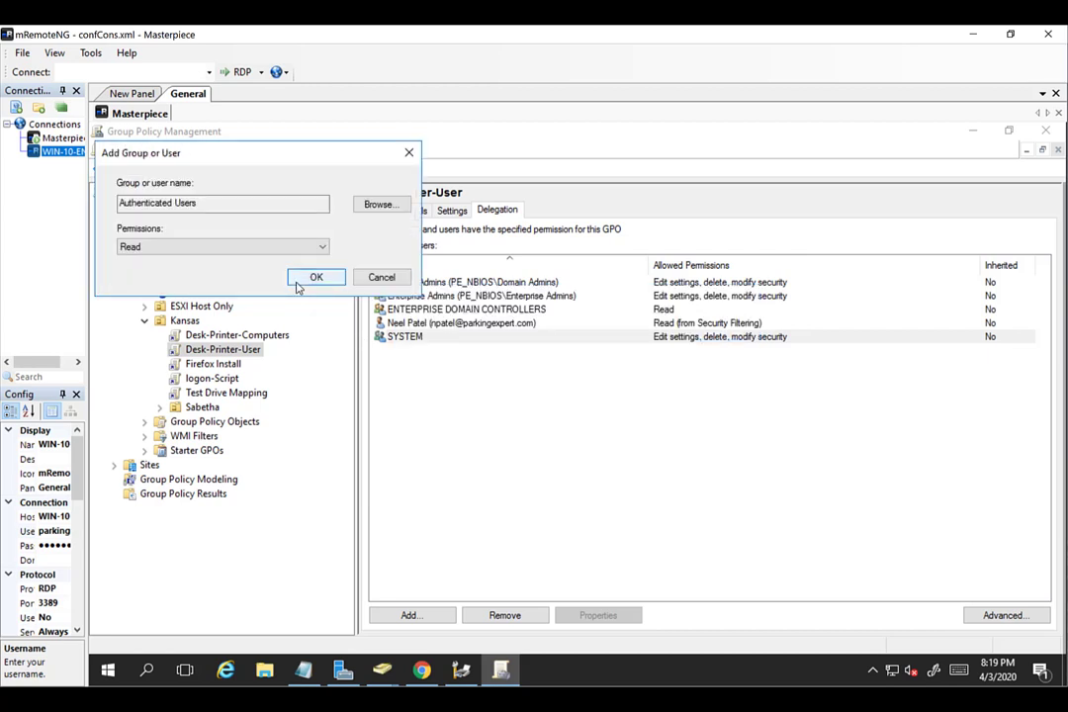
left_click(299, 283)
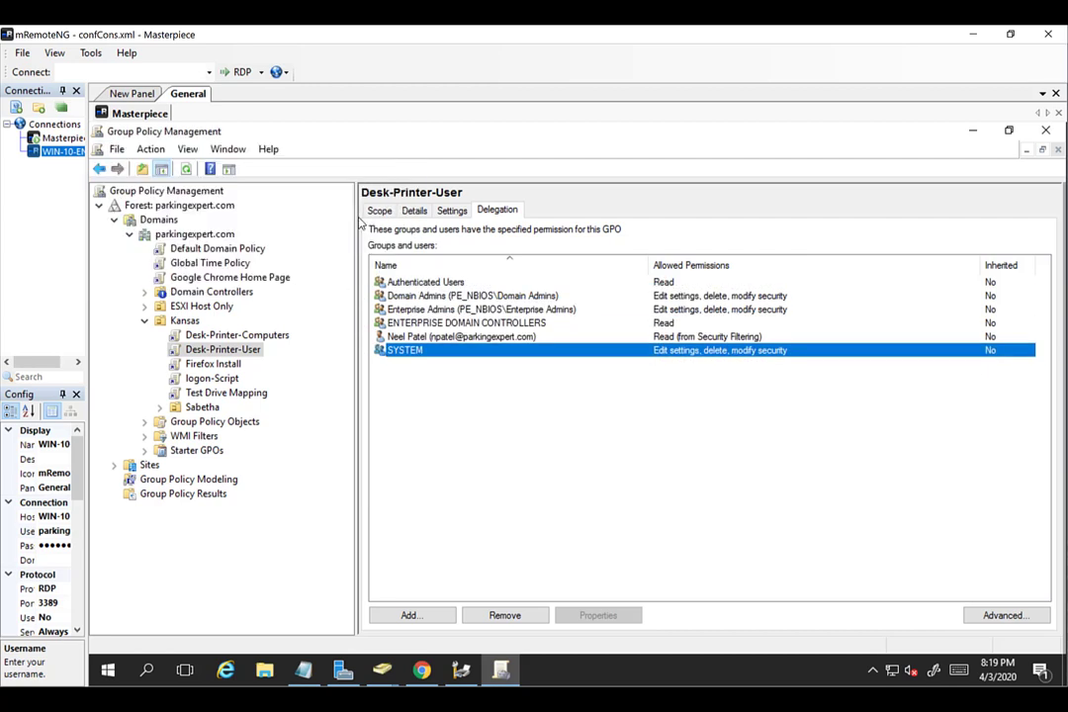
left_click(379, 212)
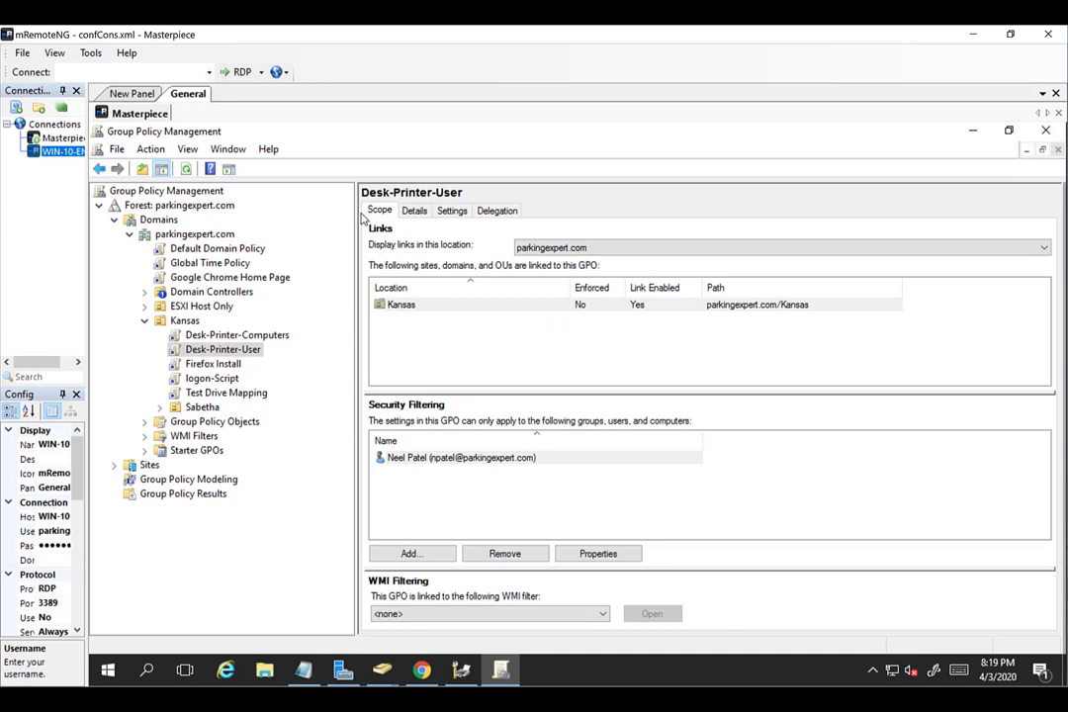
Review the security filtering of Desk-Printer-Computers and Desk-Printer-User, then switch to Active Directory Users and Computers.
left_click(238, 337)
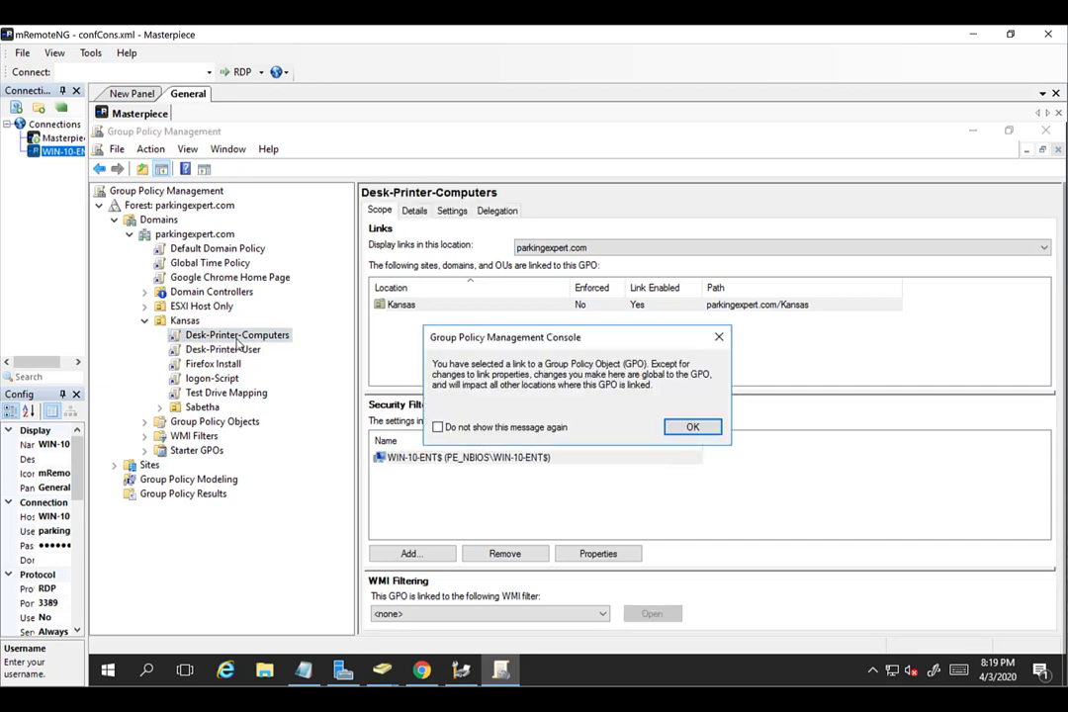
left_click(690, 429)
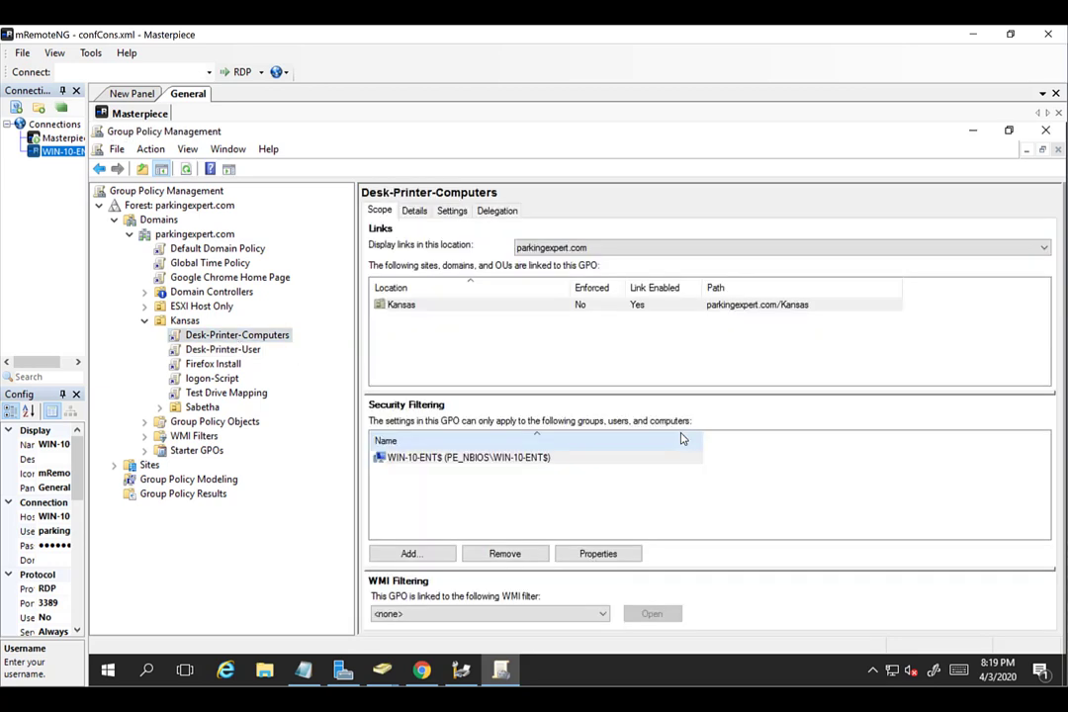
left_click(540, 483)
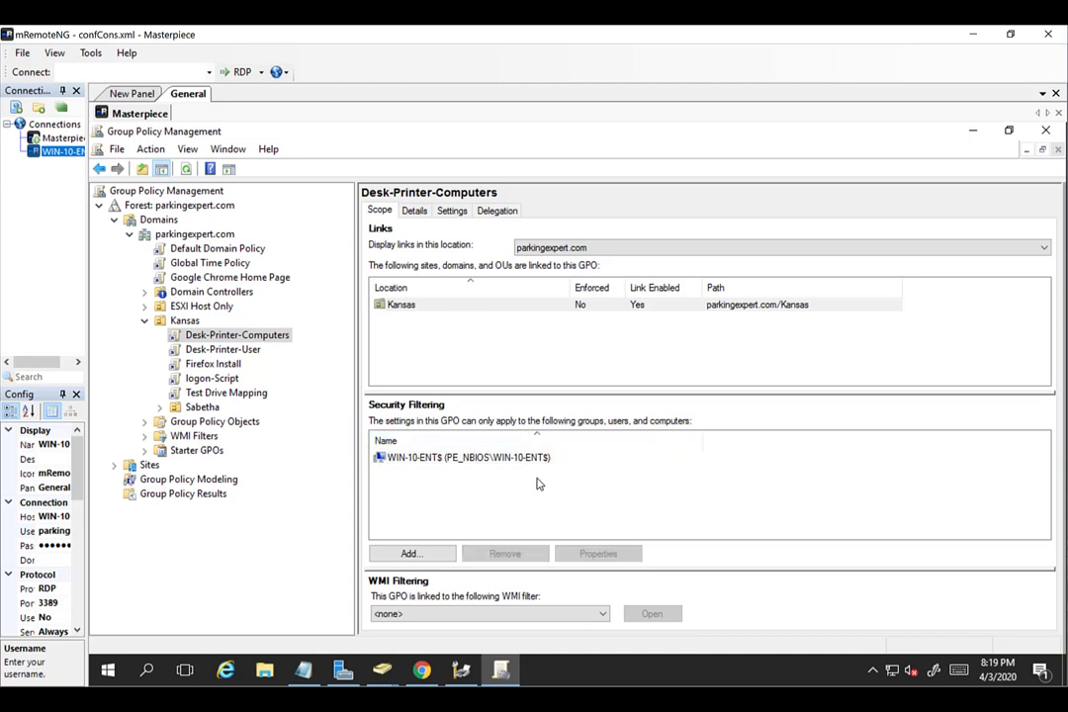
left_click(227, 350)
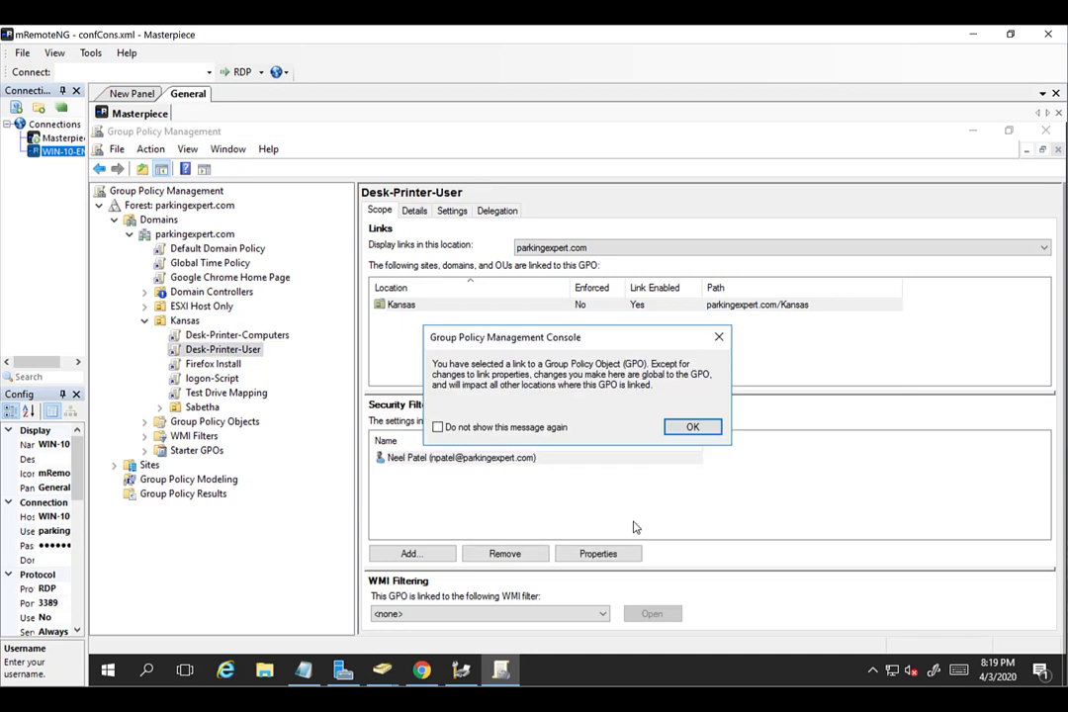
left_click(692, 427)
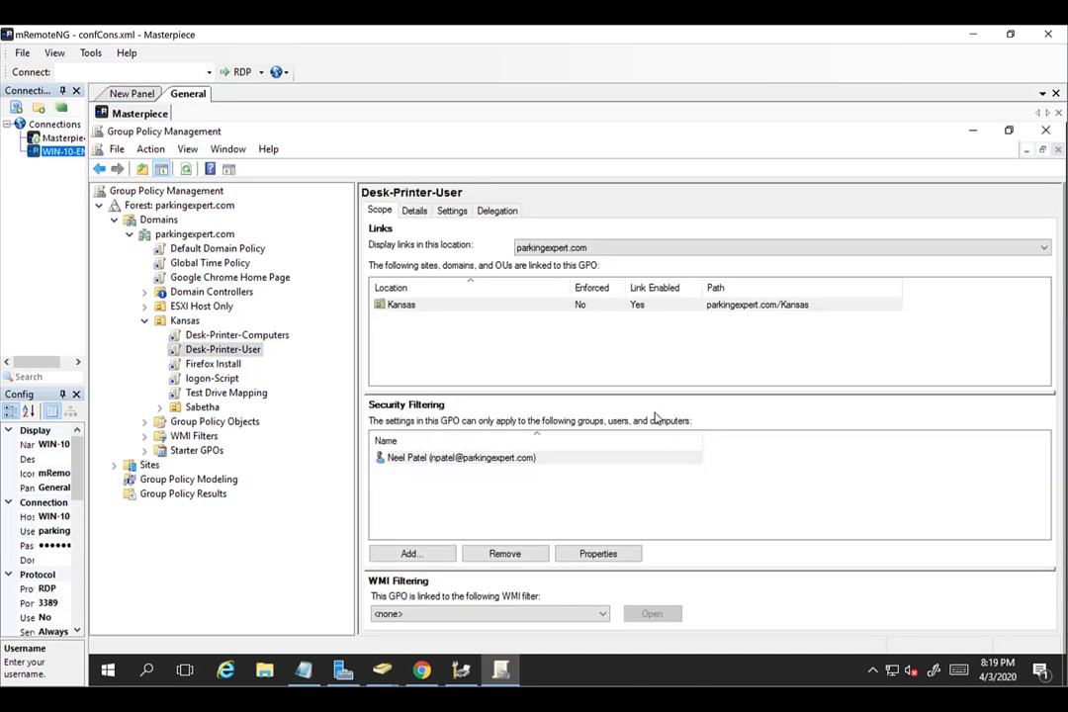
left_click(238, 336)
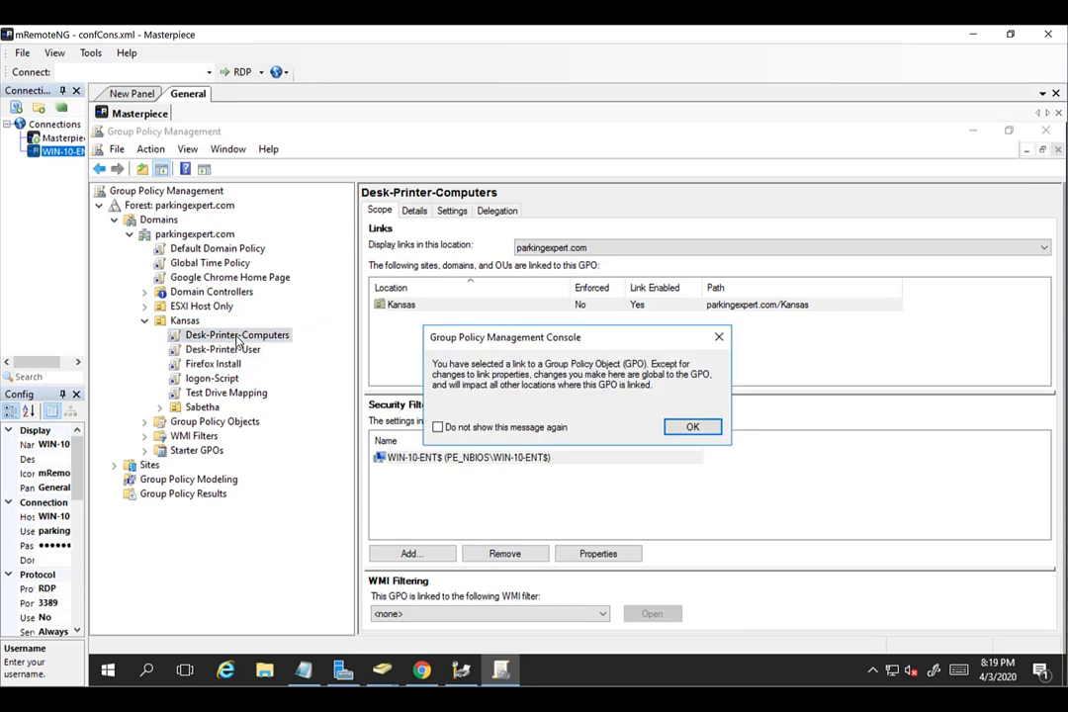
left_click(693, 427)
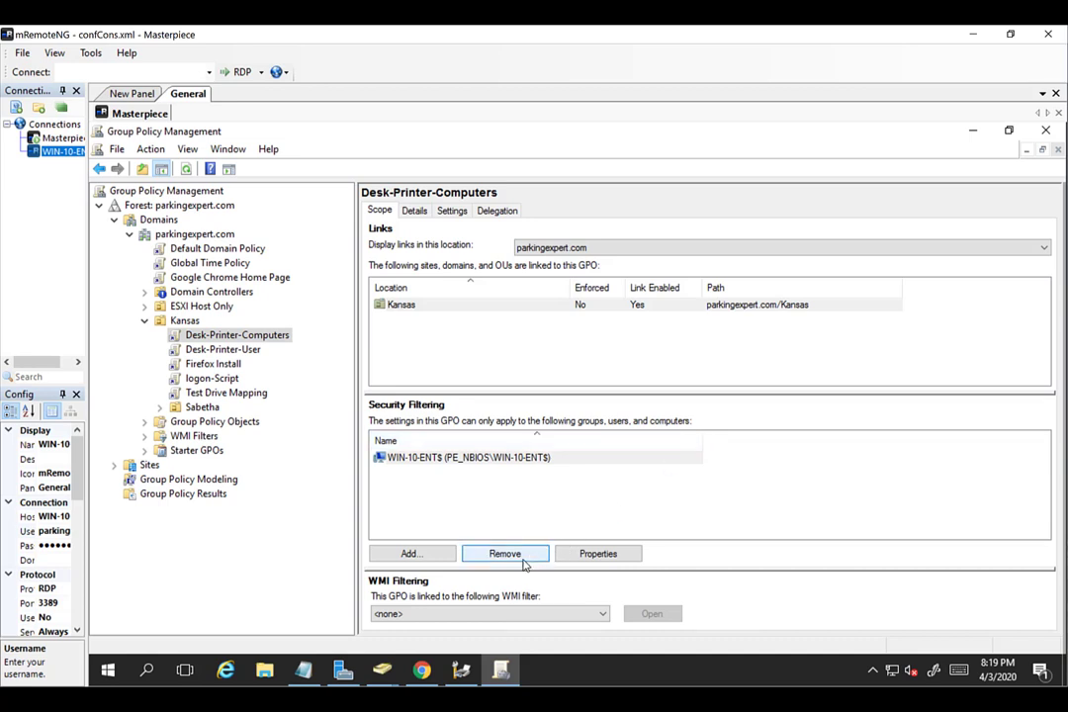
left_click(382, 670)
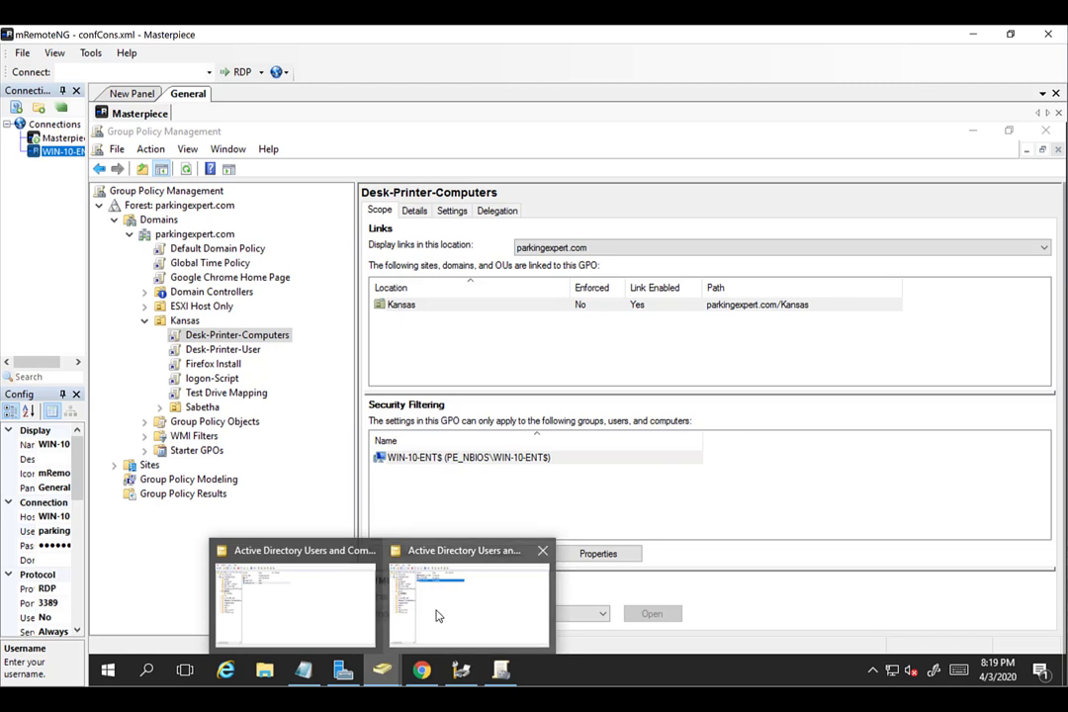
left_click(435, 613)
Create a new group named Desk-Printer-Computers in the Kansas OU.
left_click(161, 311)
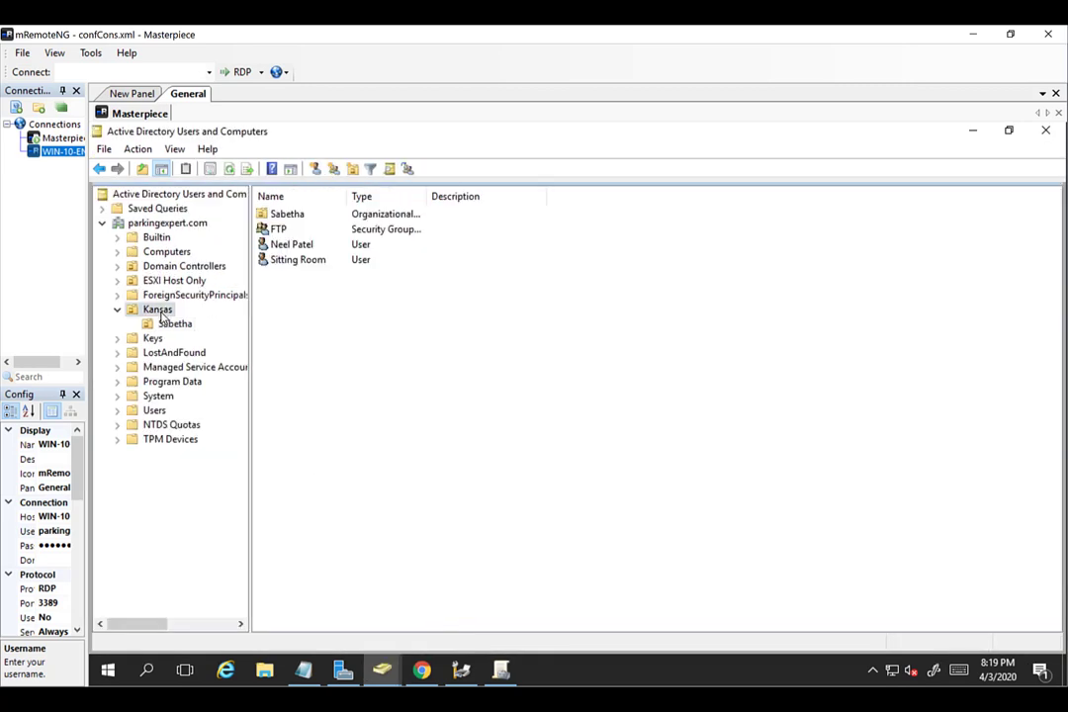
right_click(334, 300)
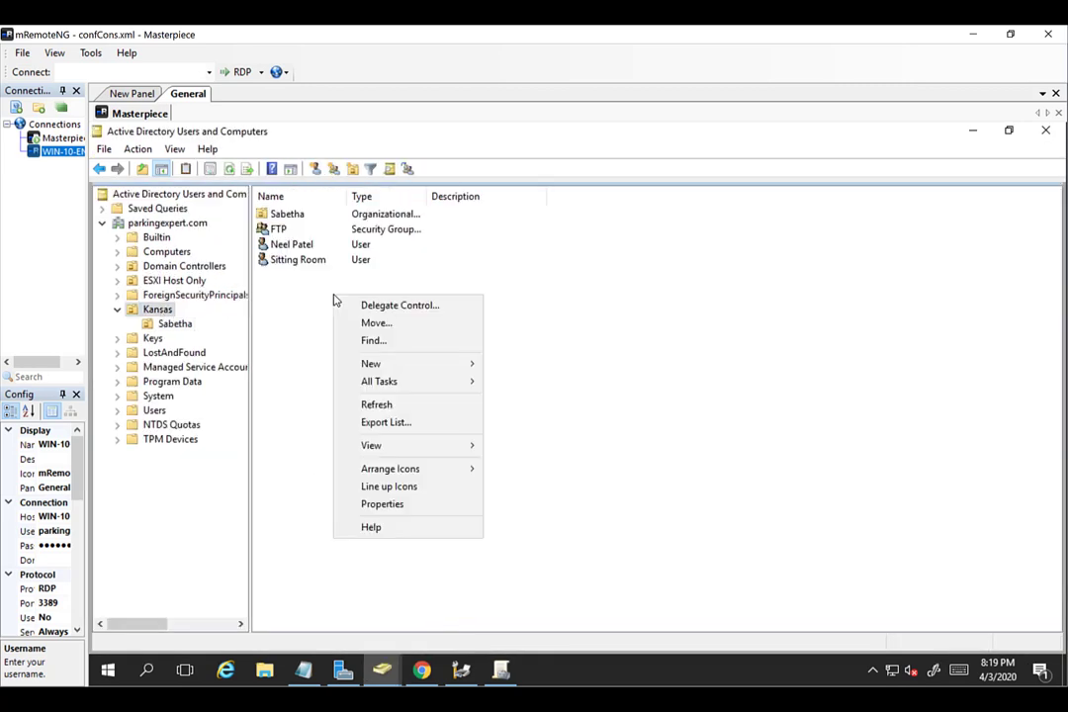
mouse_move(432, 370)
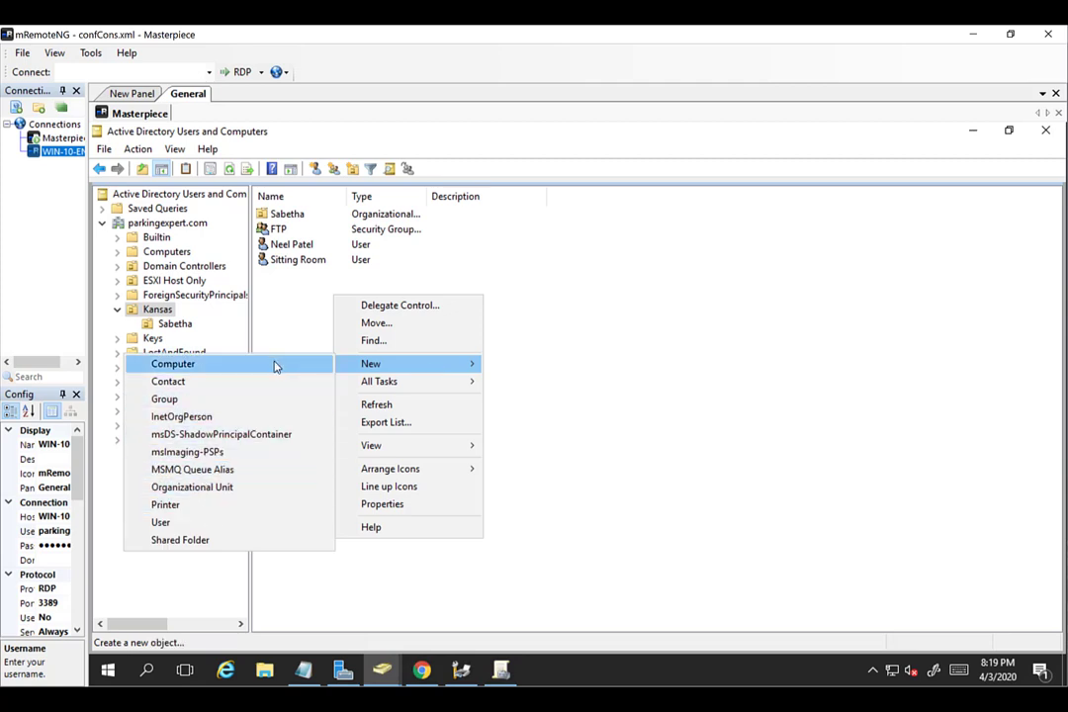
left_click(247, 401)
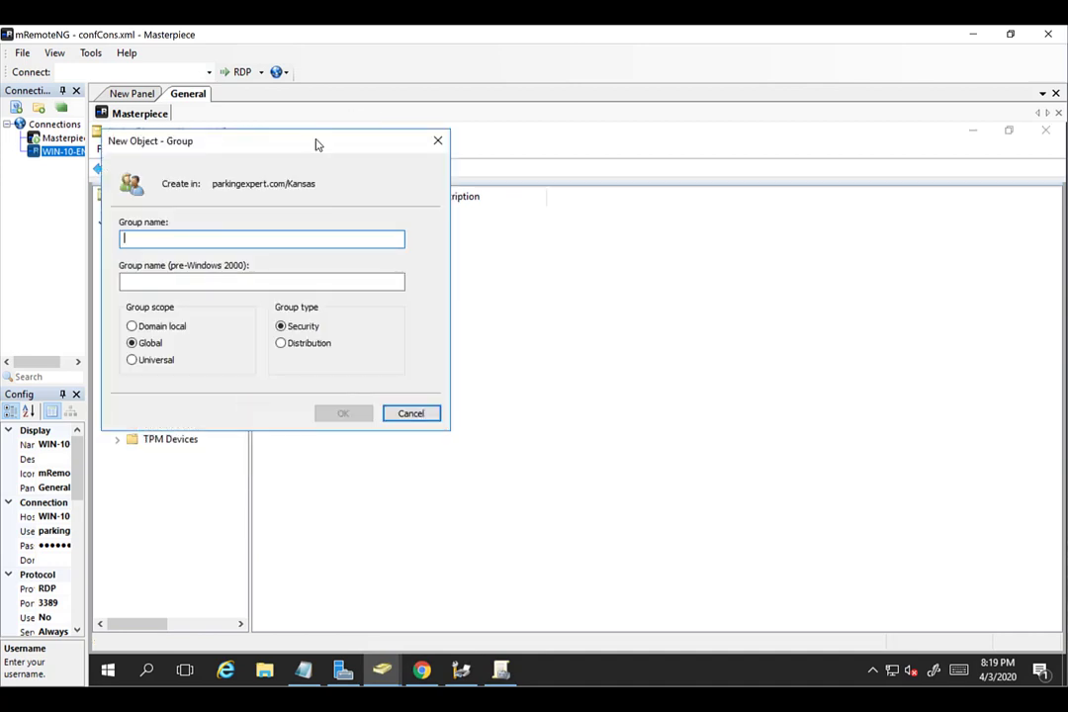
left_click_drag(318, 144, 747, 247)
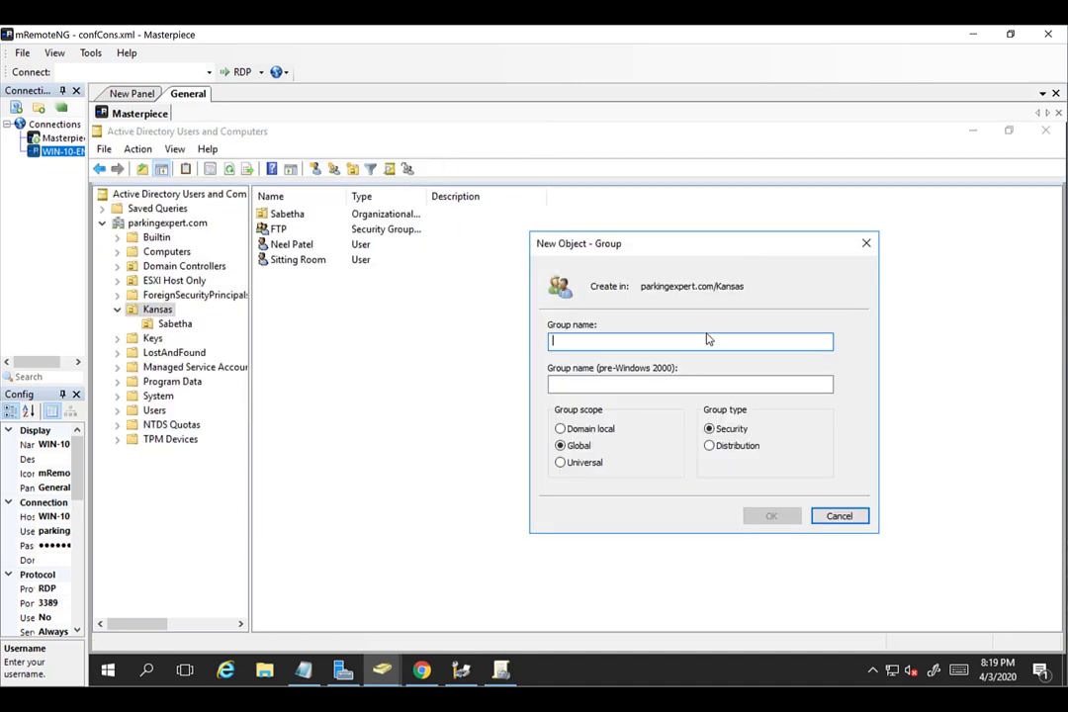
type("Desjk")
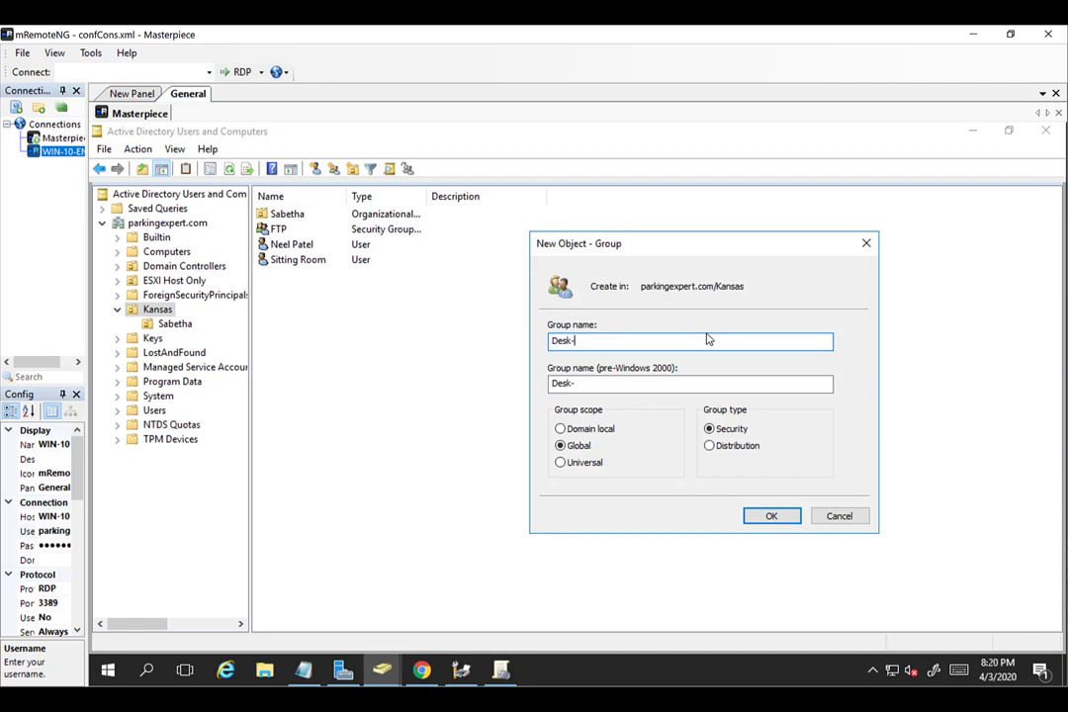
type("rinter-Compute")
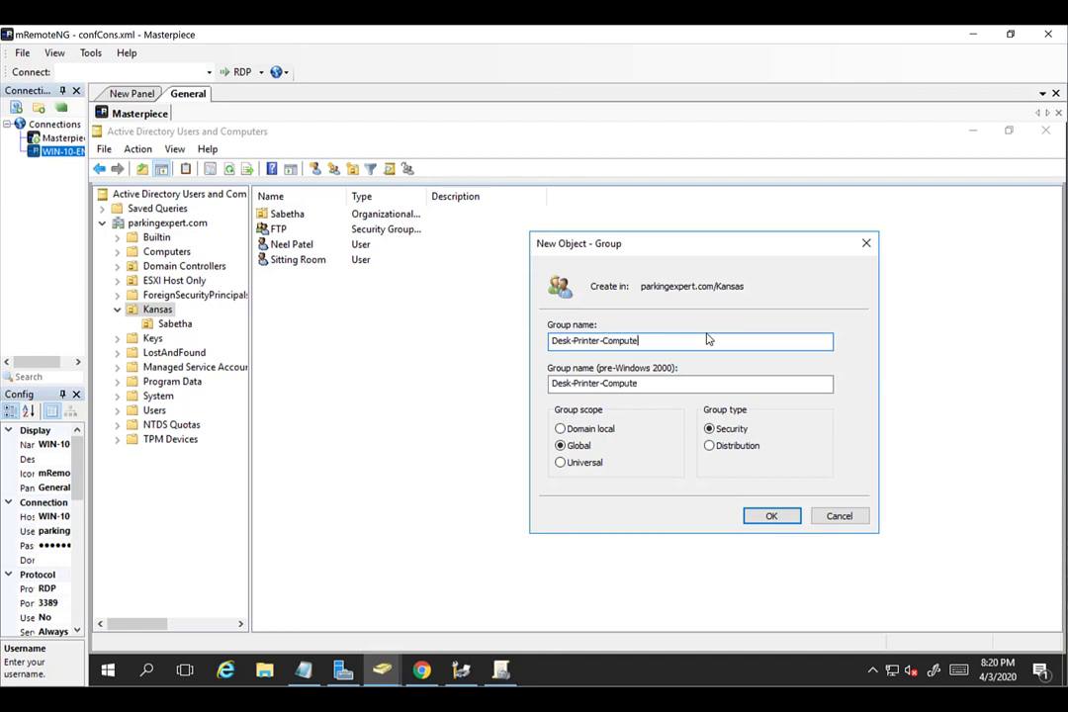
type("rs")
key("Return")
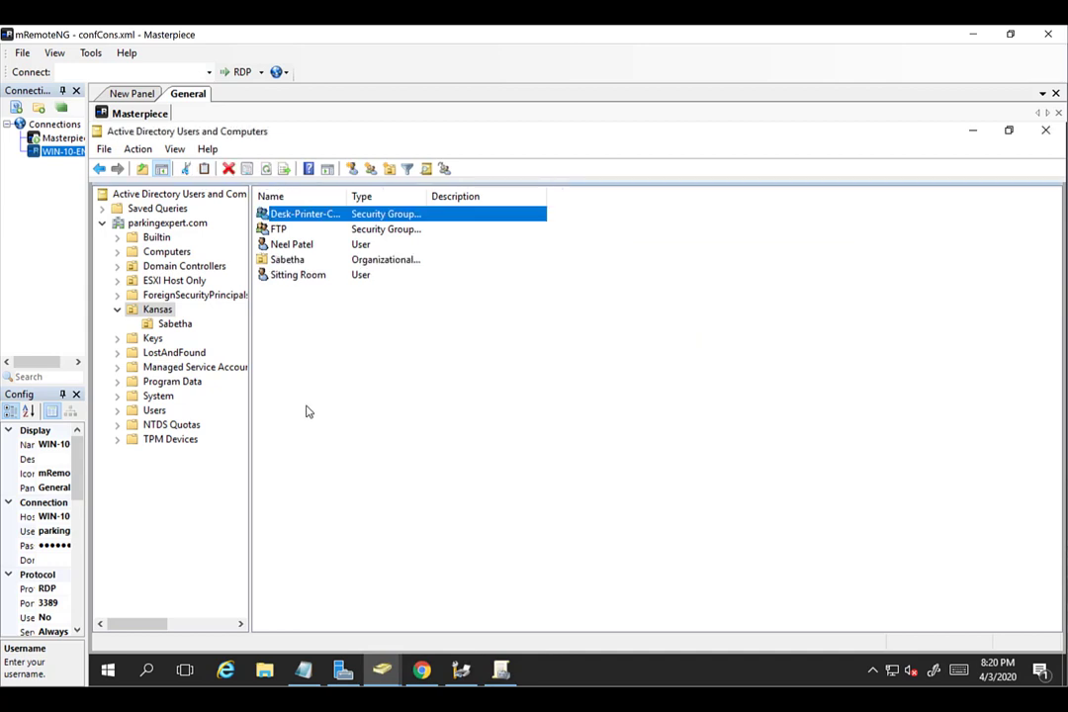
Create a second group in Kansas named Desk-Printer-Users.
right_click(307, 408)
mouse_move(448, 481)
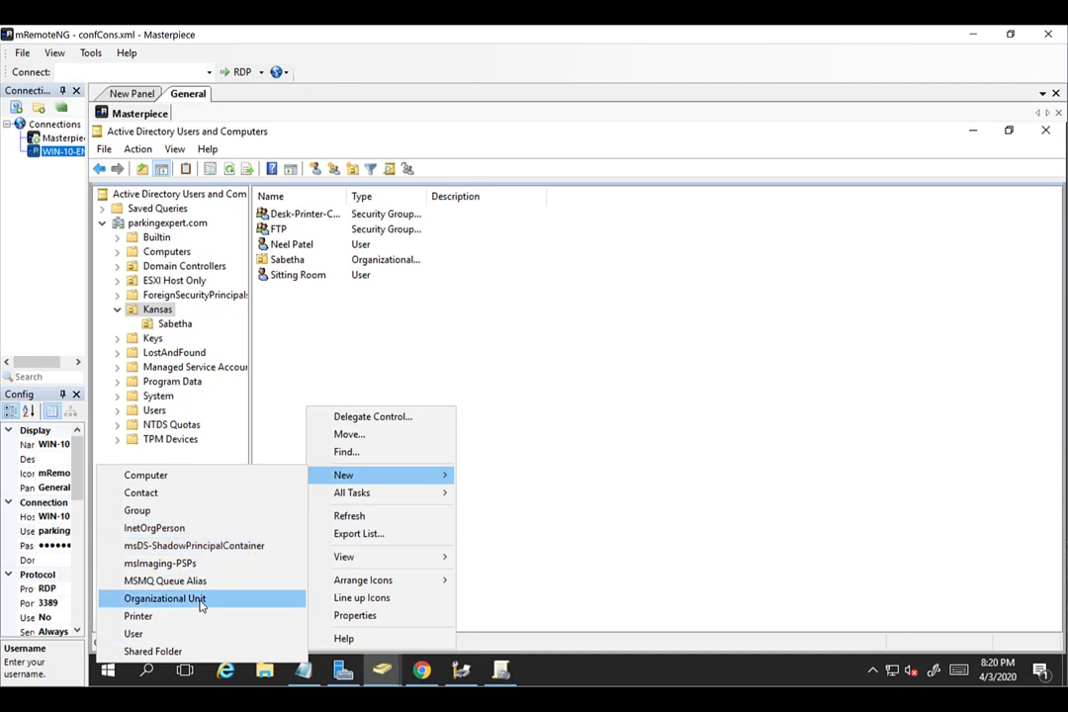
left_click(194, 512)
left_click_drag(298, 144, 774, 279)
type("Desk")
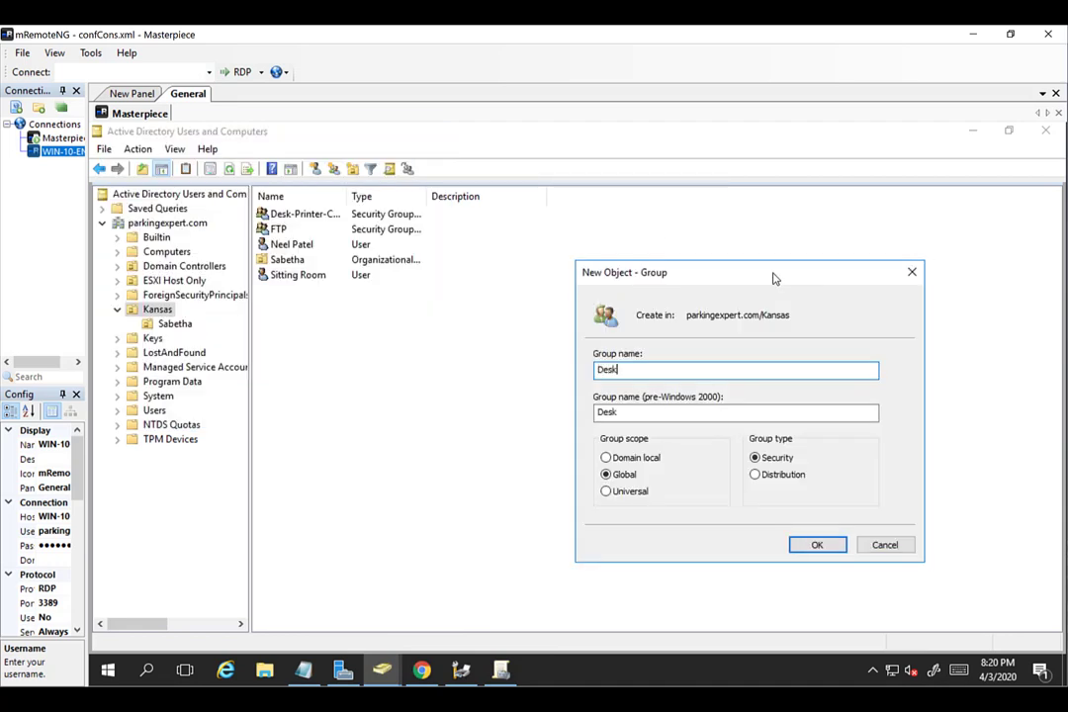
type("-Printer-User")
key("Return")
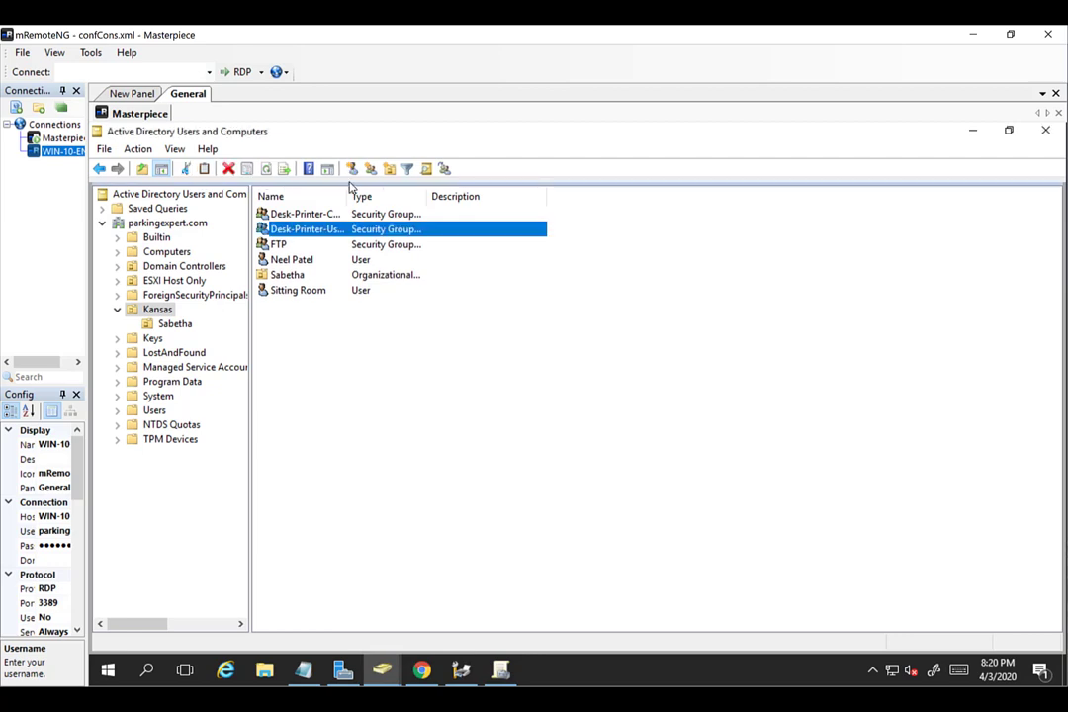
Open the Desk-Printer-Computers group's properties at the Members tab.
left_click_drag(350, 194, 446, 192)
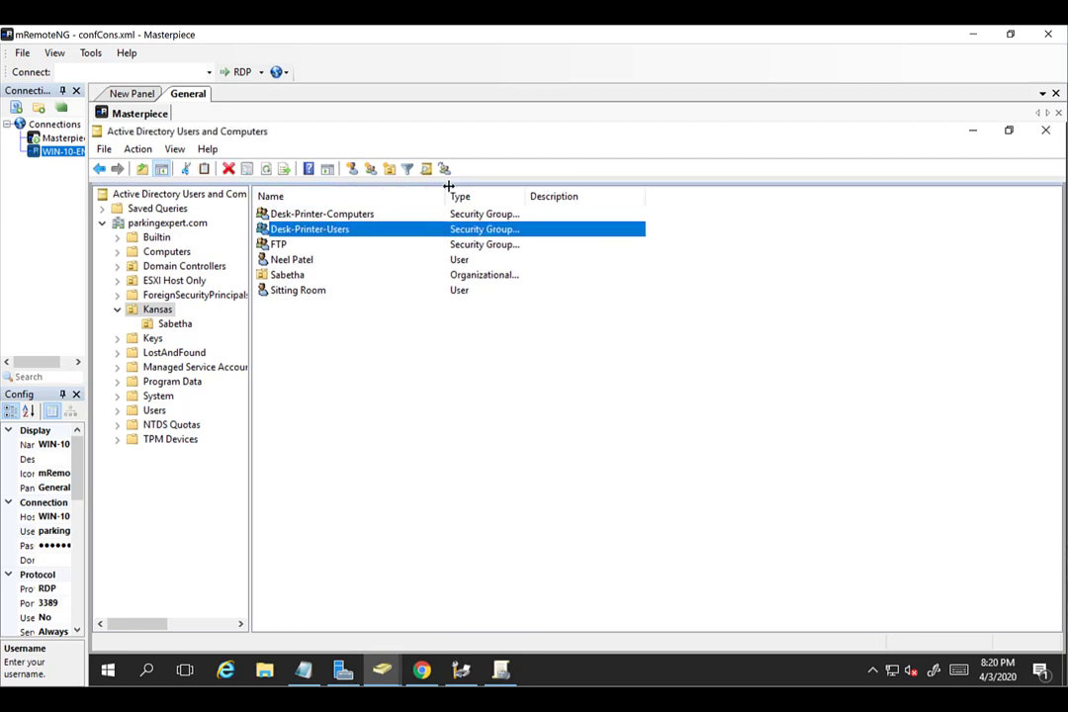
double_click(355, 229)
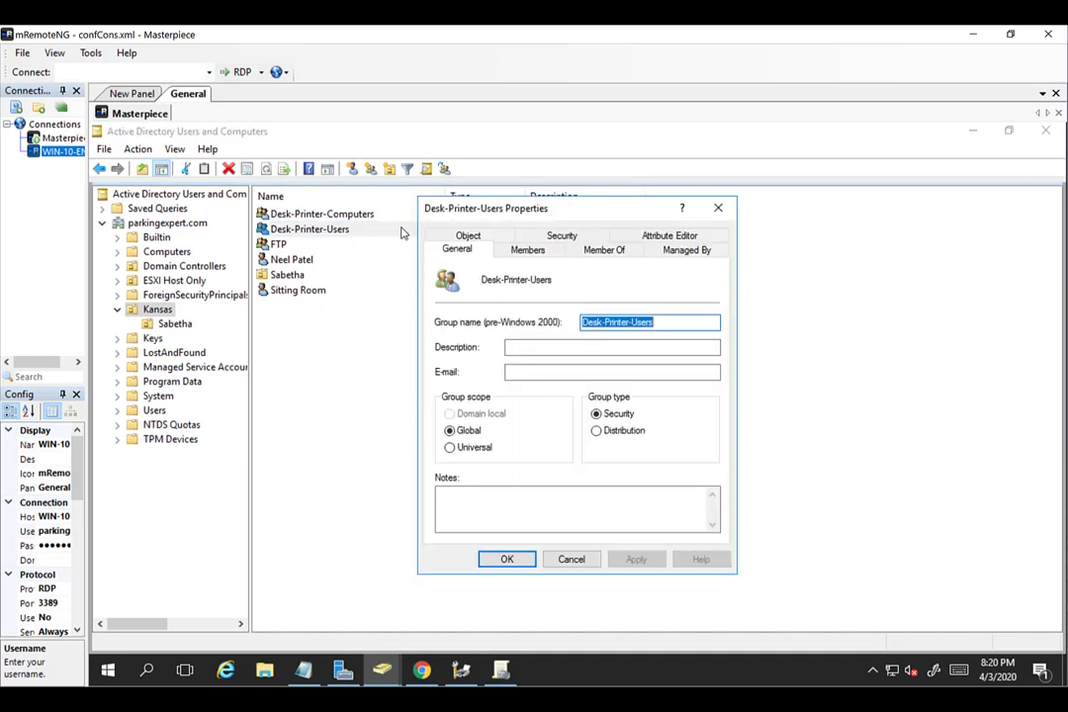
left_click(569, 558)
double_click(310, 214)
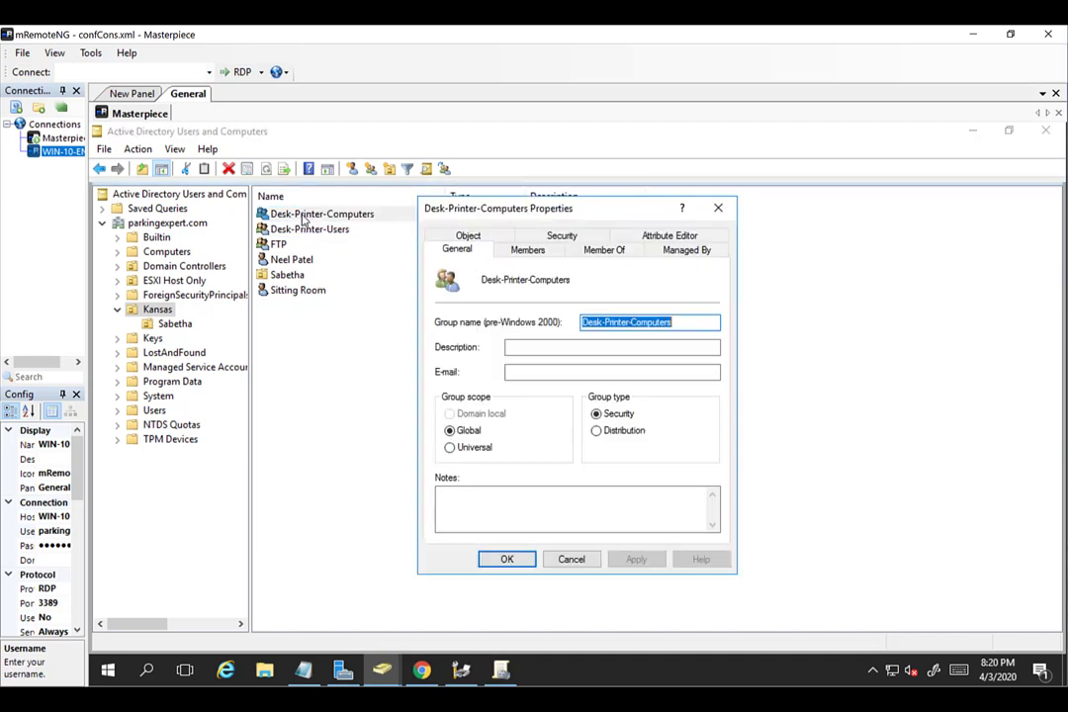
left_click(531, 250)
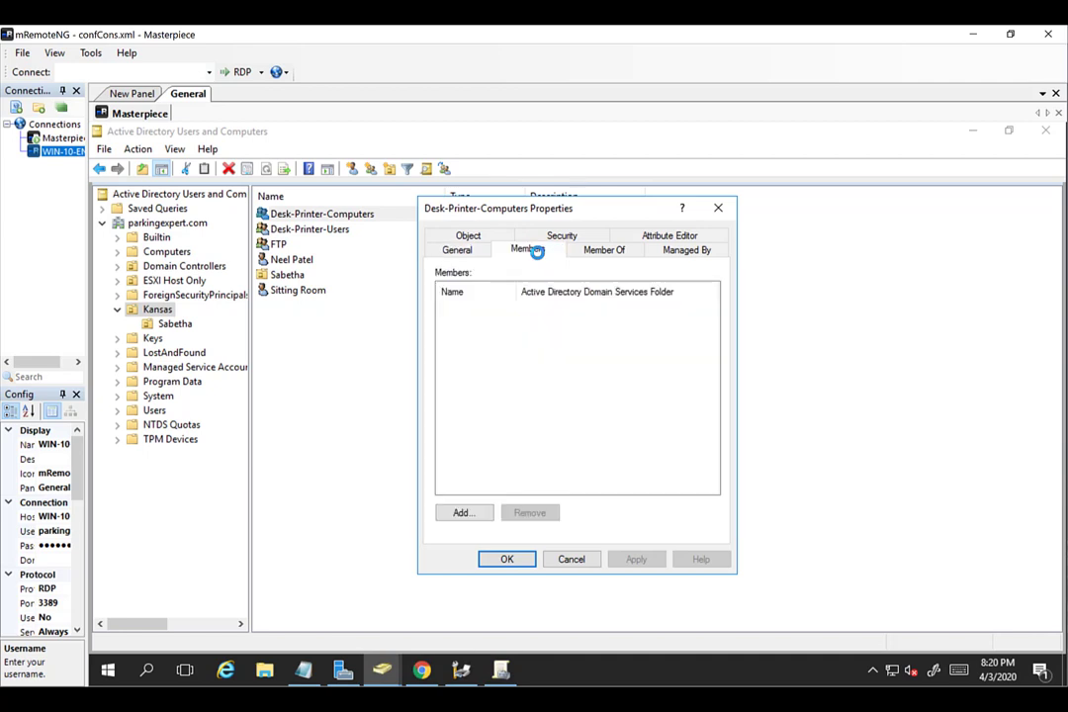
Start adding members, limiting the search to Computer objects only.
left_click(463, 513)
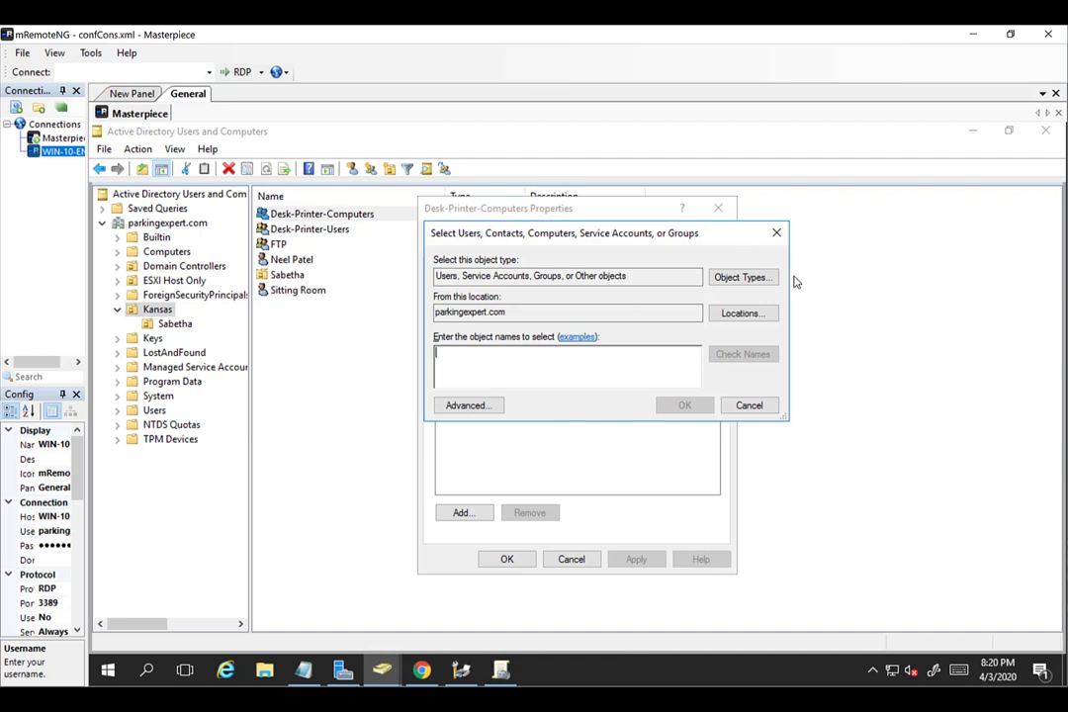
left_click(775, 278)
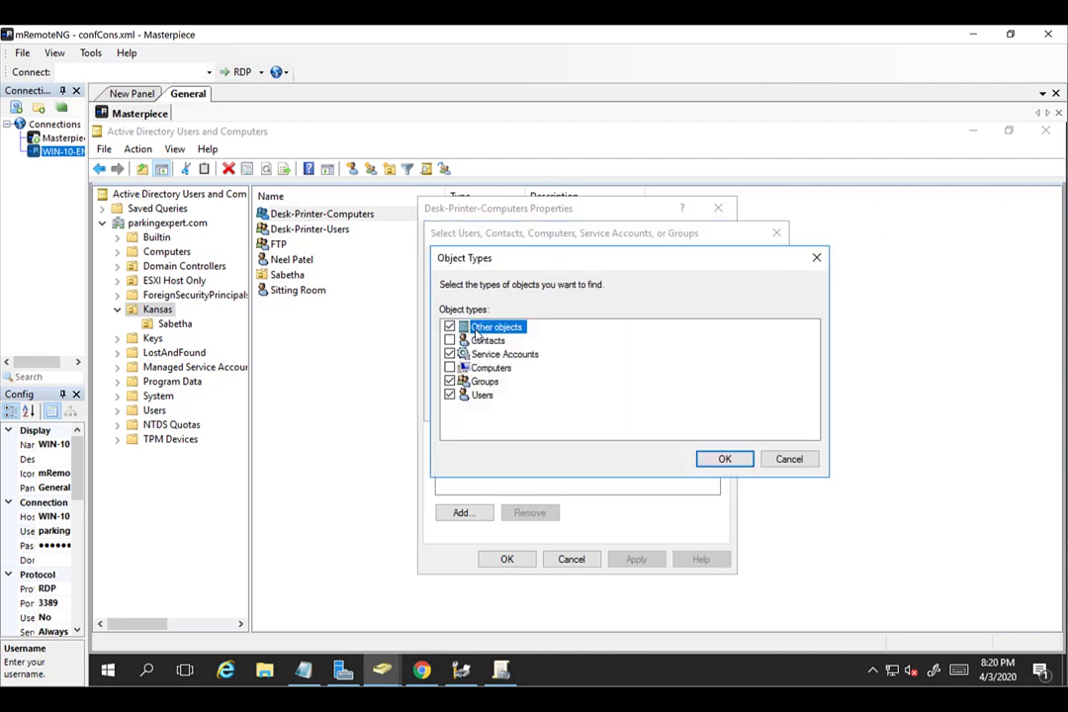
left_click(451, 327)
left_click(461, 354)
left_click(450, 354)
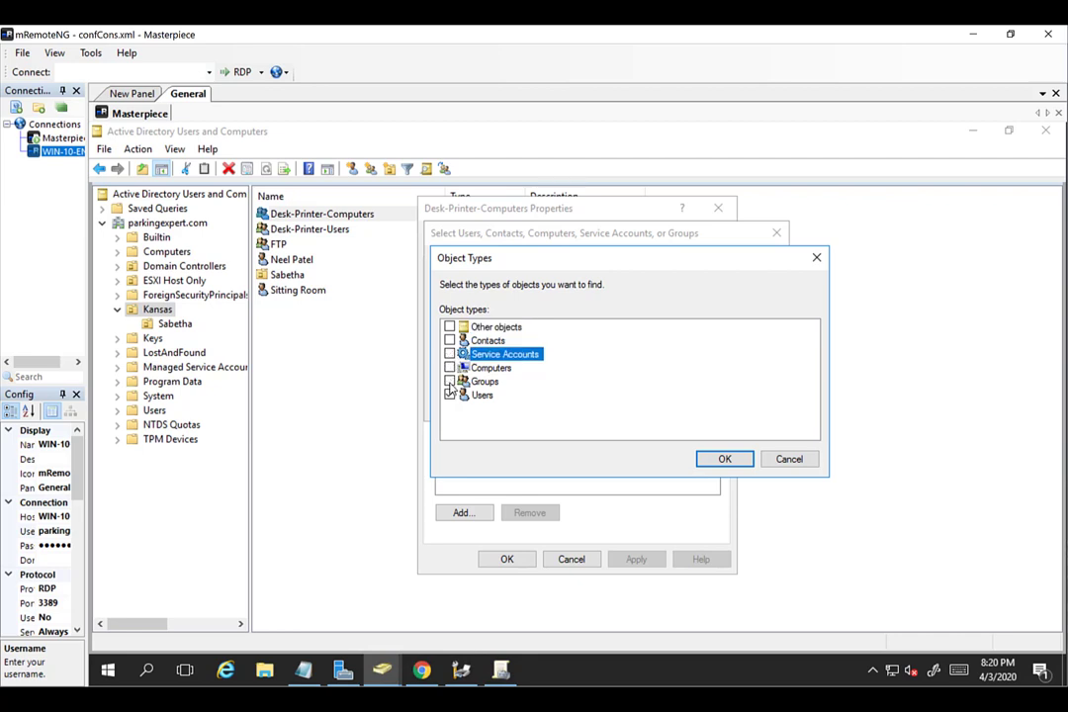
left_click(450, 395)
left_click(450, 368)
left_click(717, 459)
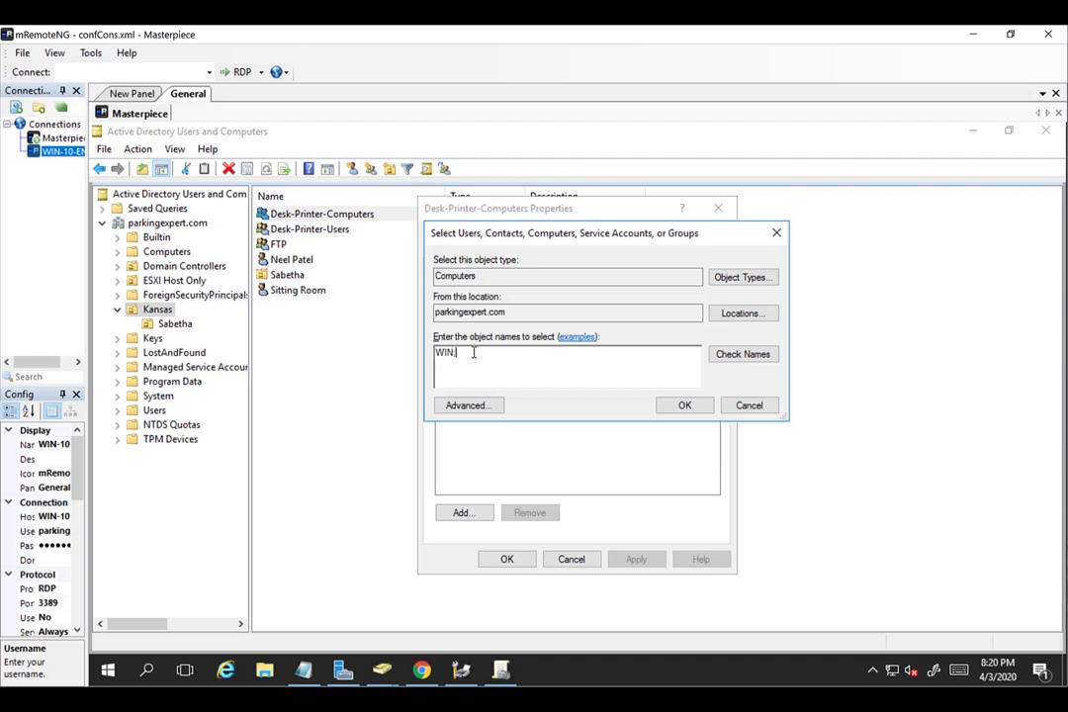
Add WIN-10-ENT and SITTINGRM as members and save the group.
type("10-ENT SIT")
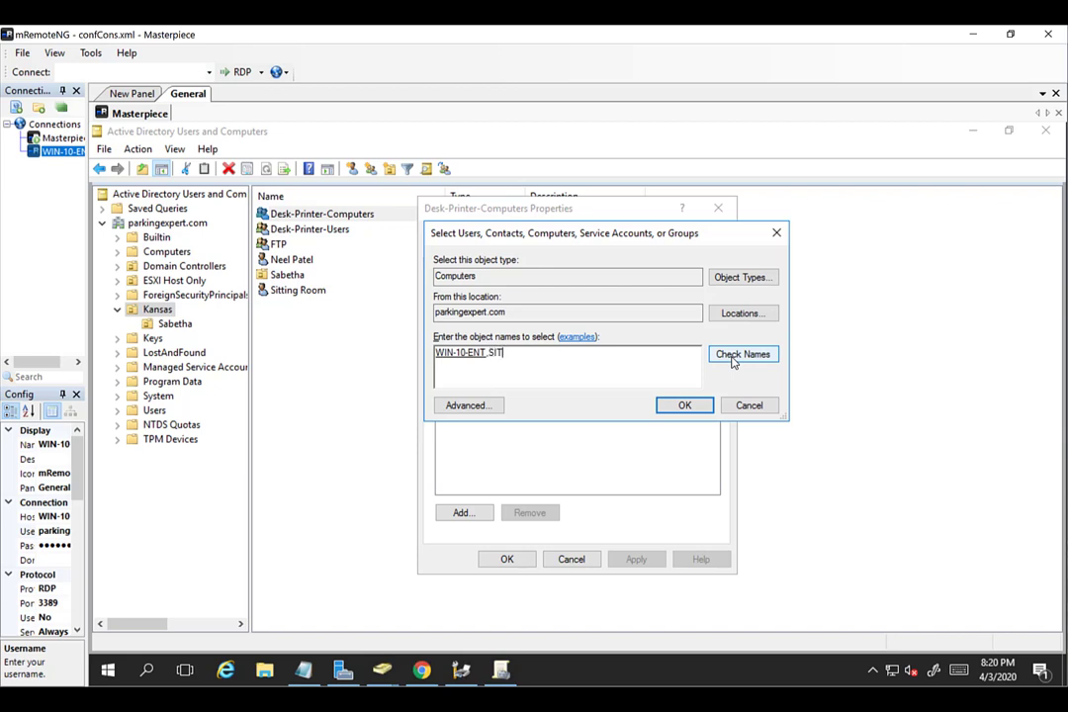
left_click(743, 354)
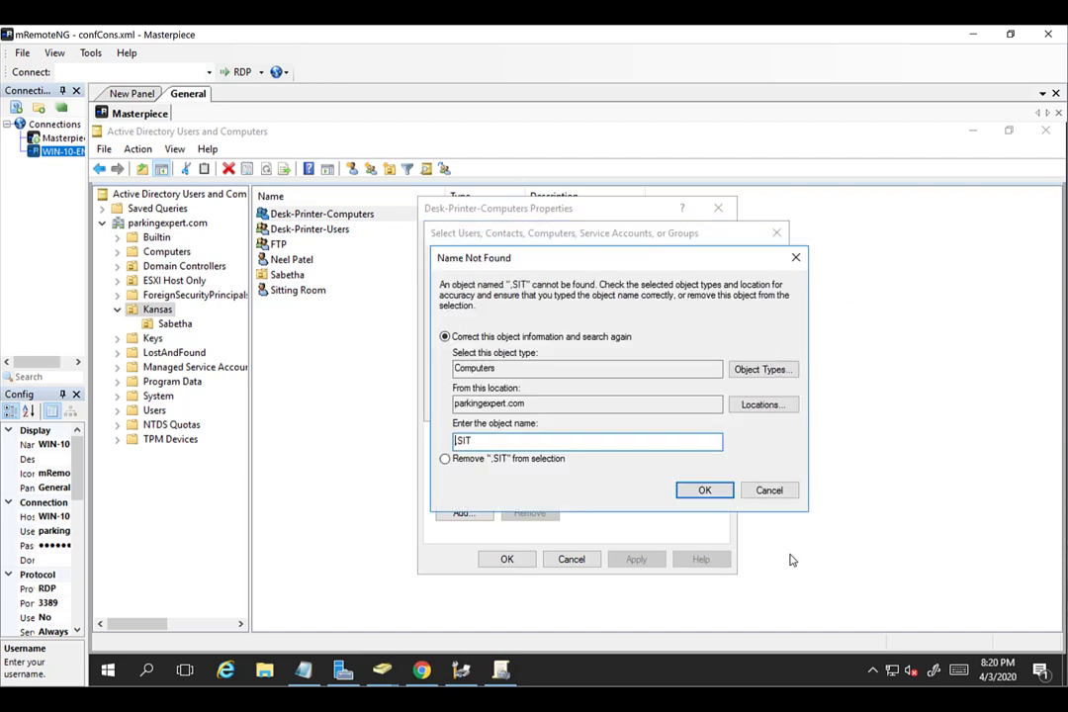
left_click(762, 490)
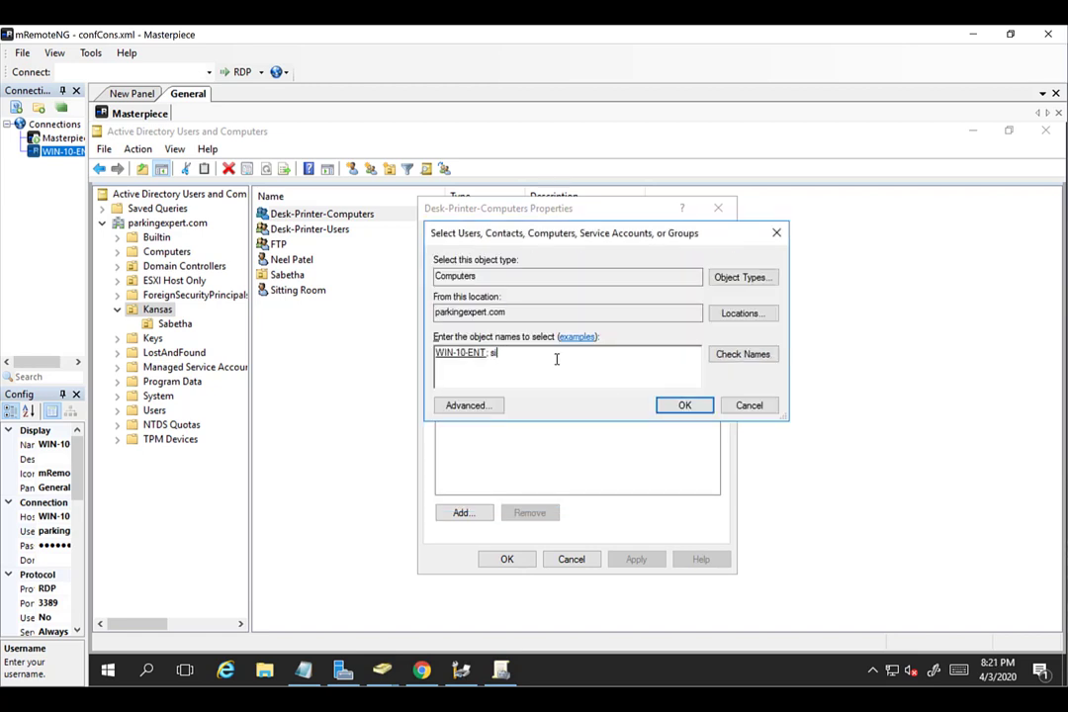
left_click(718, 357)
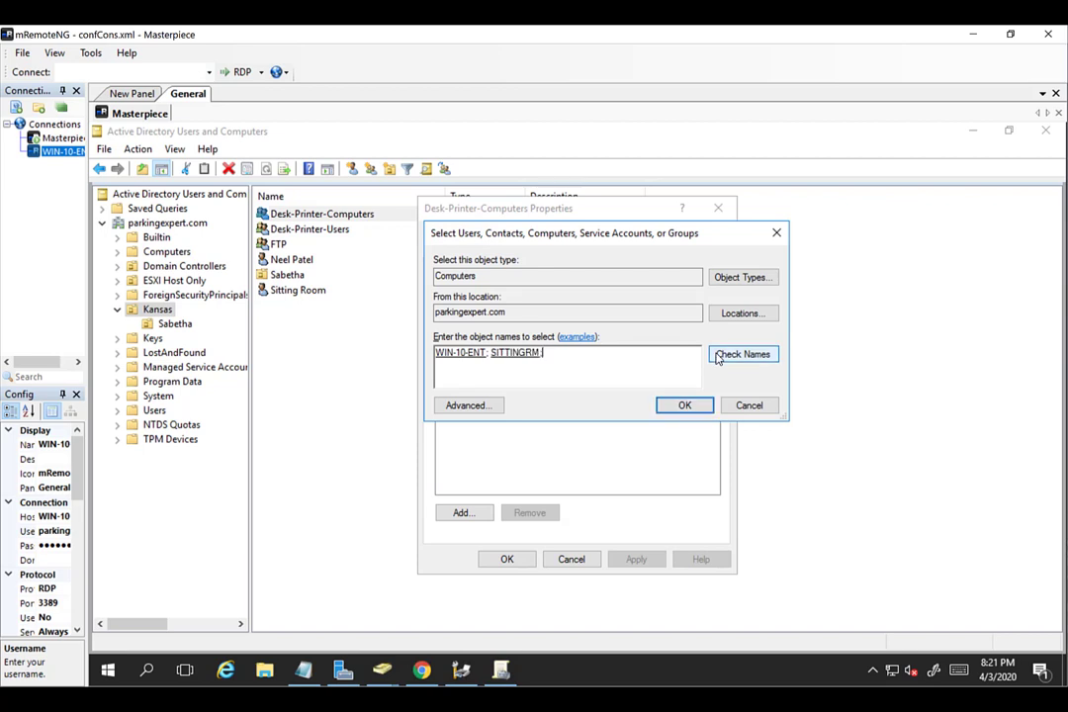
left_click(683, 405)
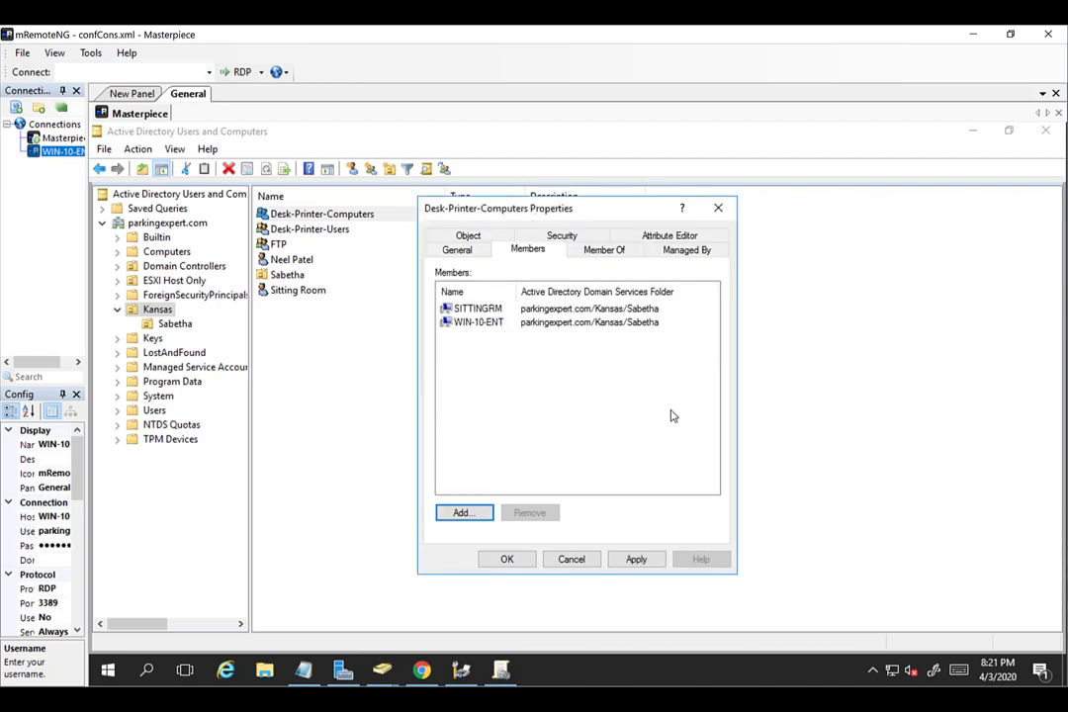
left_click(502, 562)
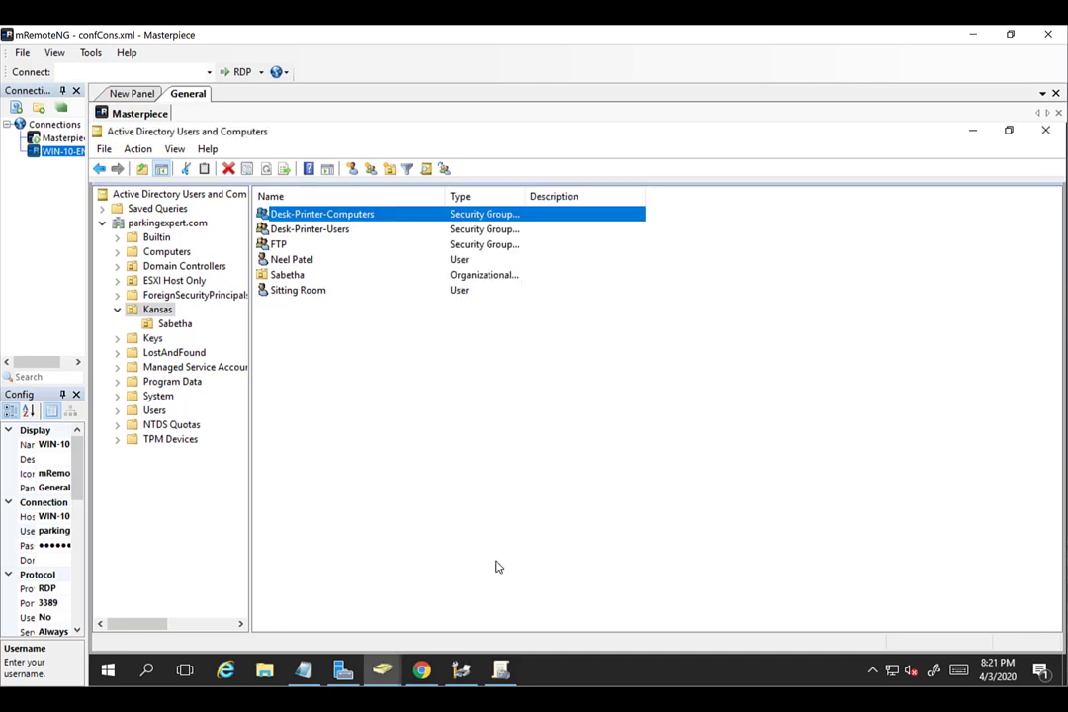
Add both user accounts as members of Desk-Printer-Users and apply the membership change.
double_click(316, 233)
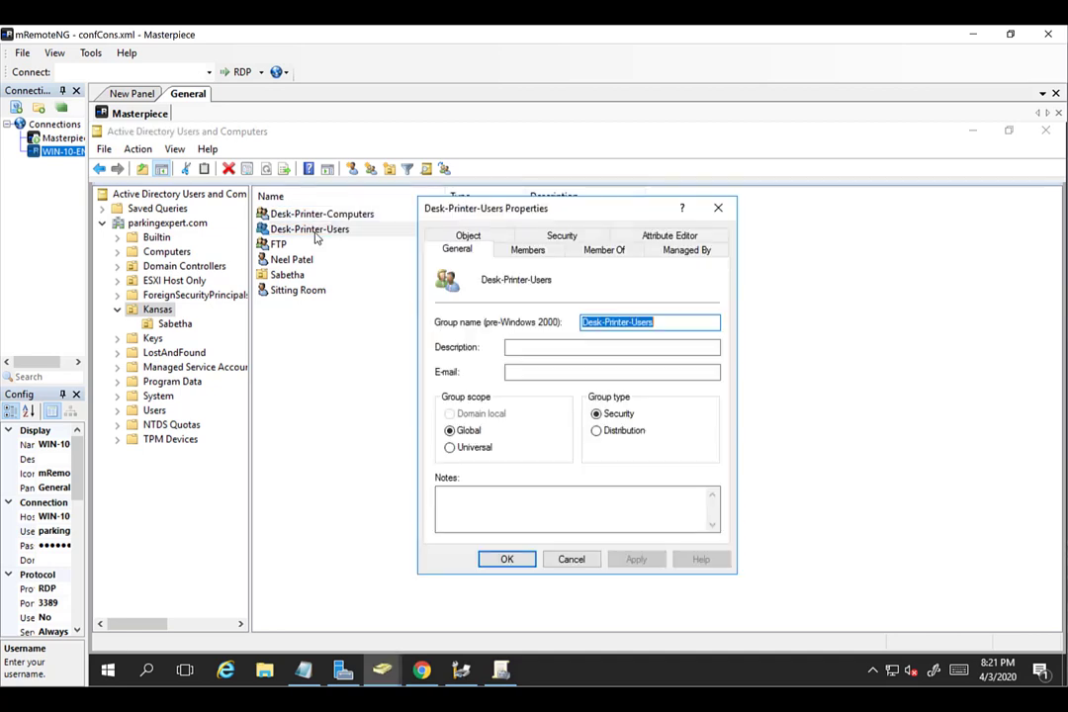
left_click(531, 253)
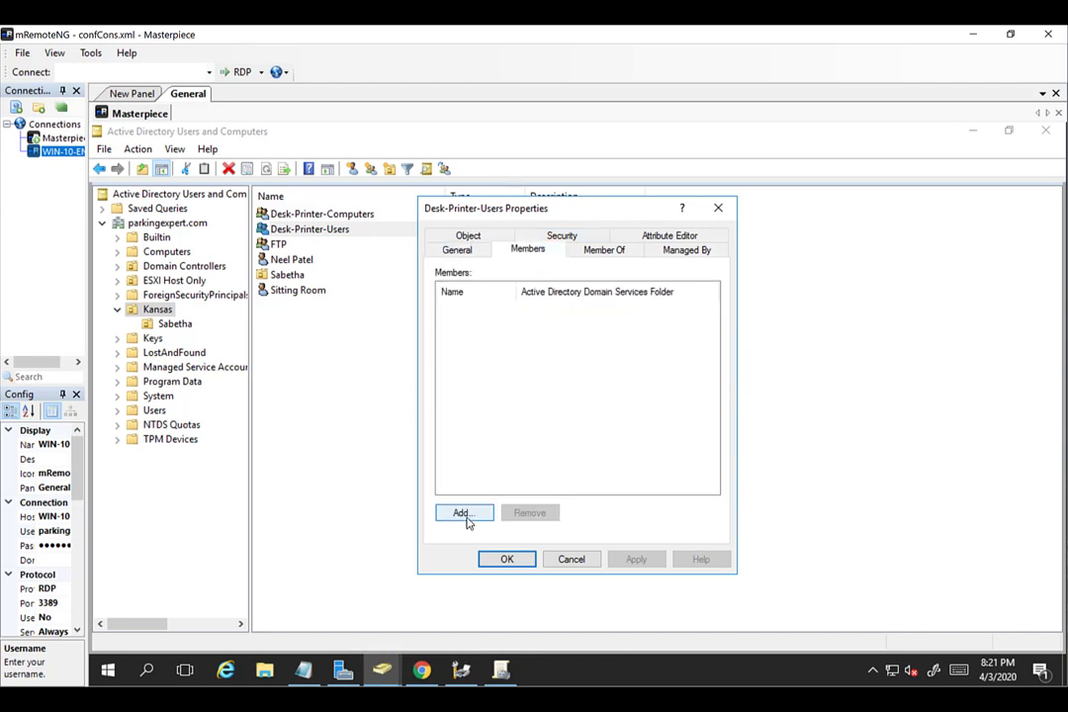
left_click(464, 515)
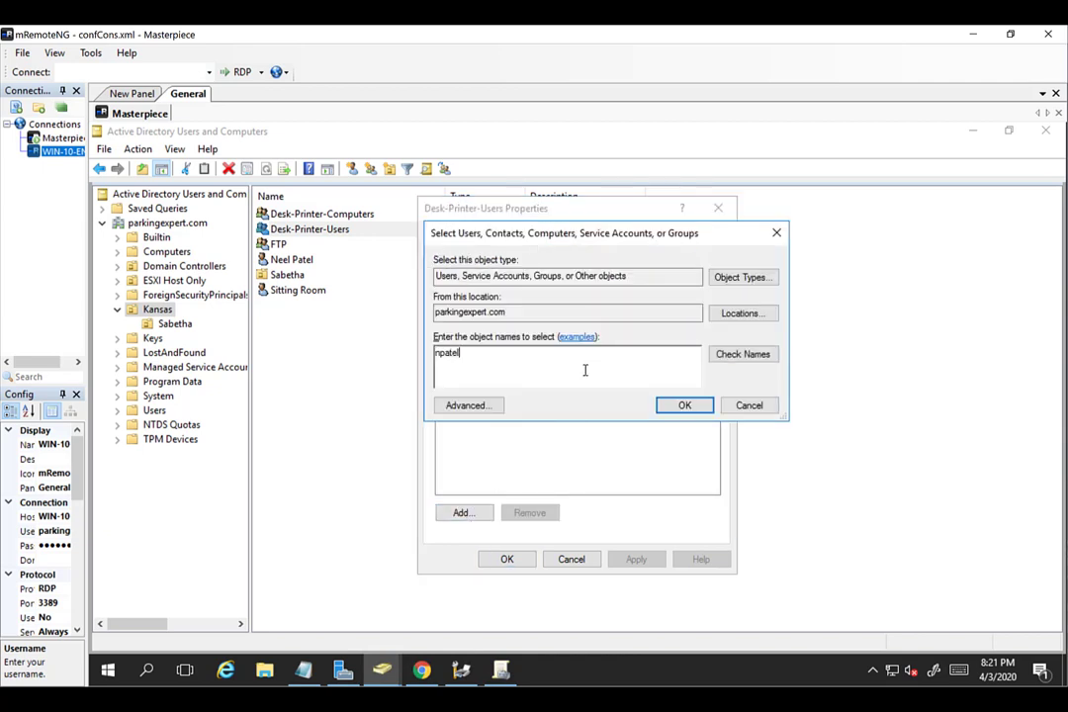
left_click(732, 356)
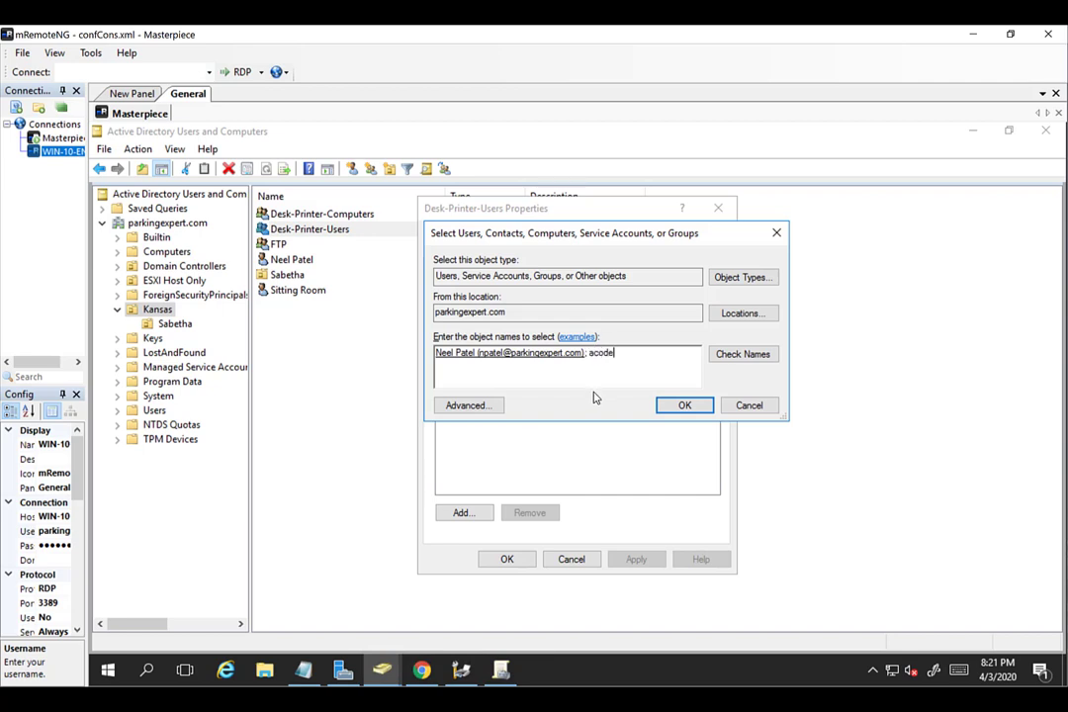
type("; acodez")
left_click(713, 353)
left_click(683, 406)
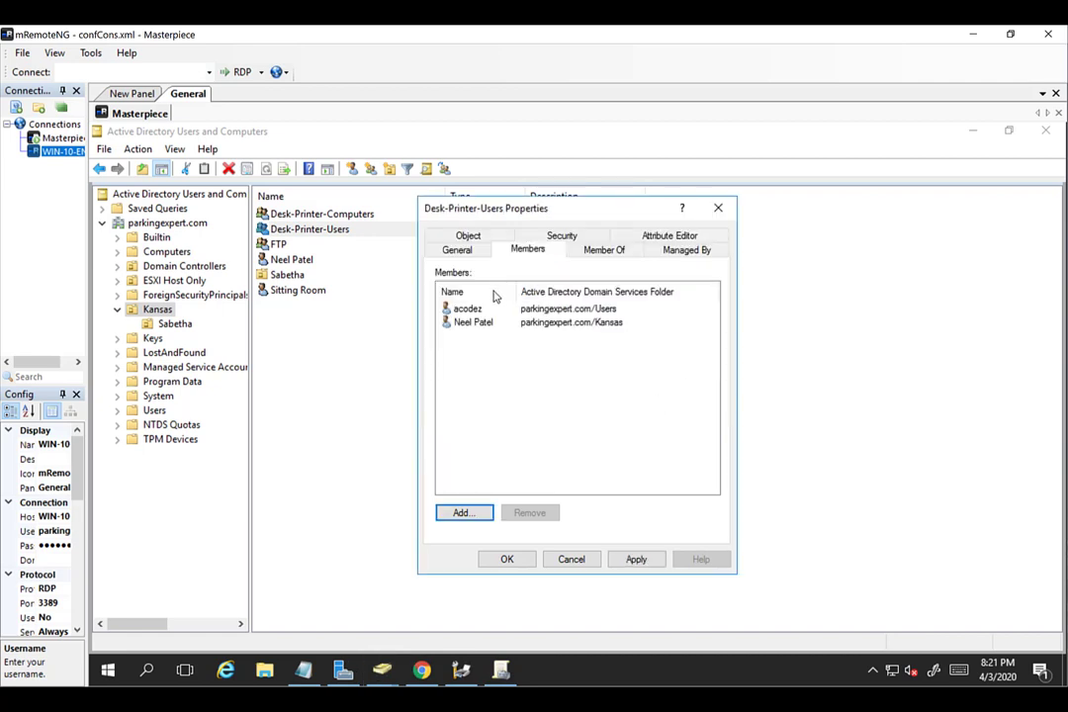
left_click(634, 561)
left_click(507, 560)
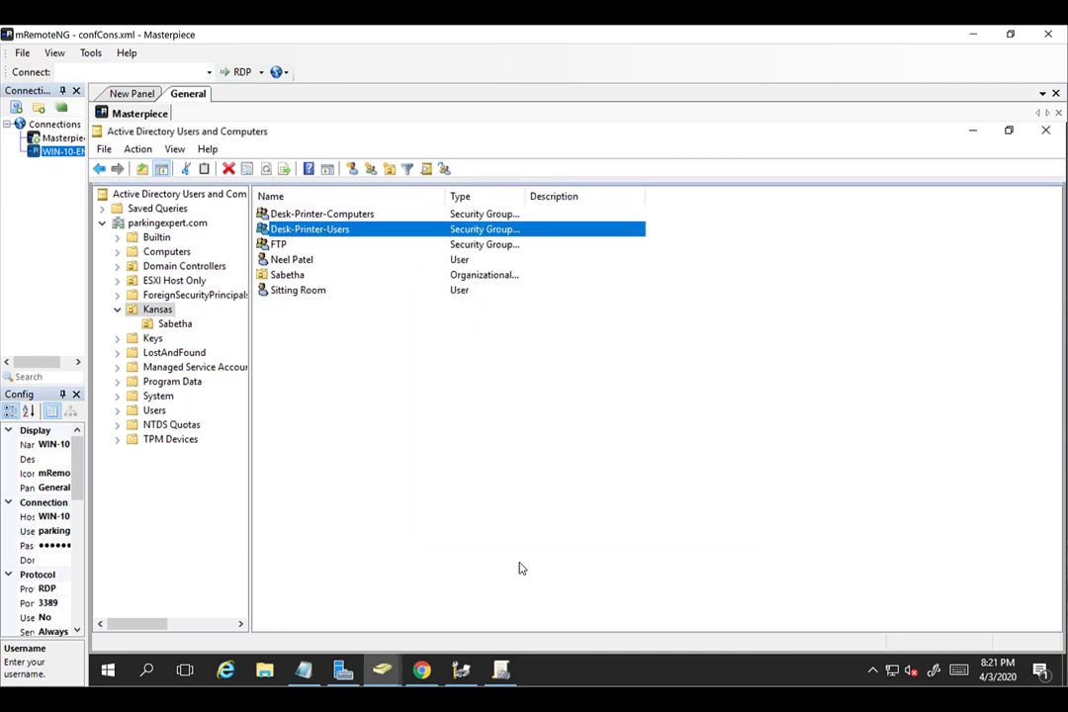
left_click(505, 670)
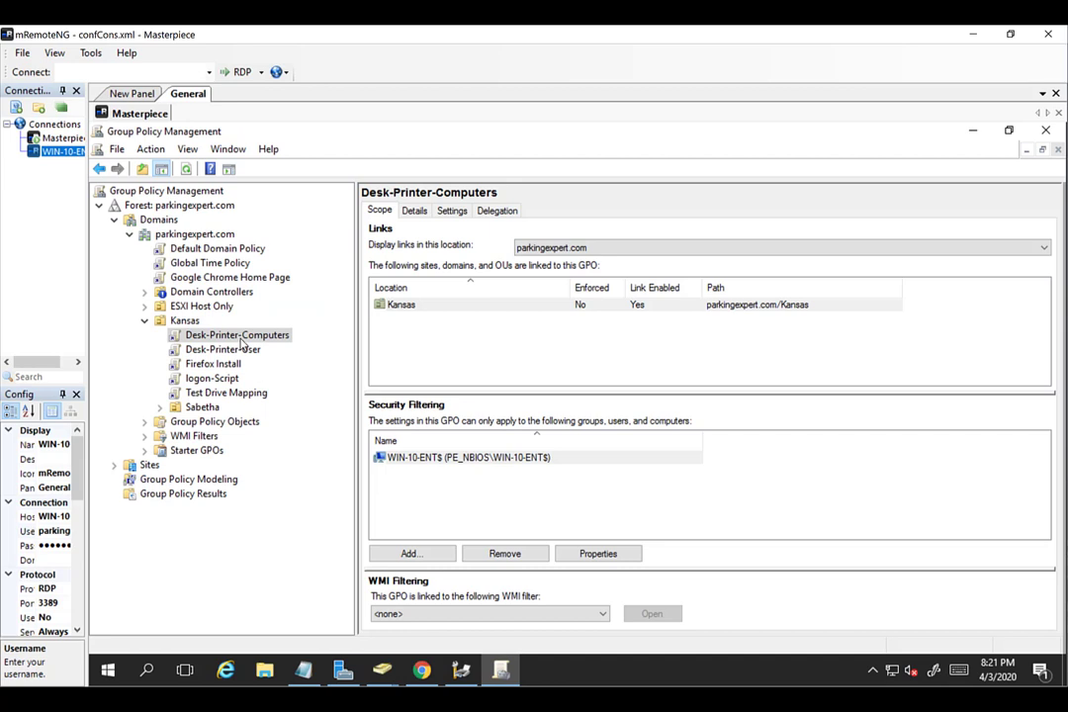
Remove WIN-10-ENT$ from the Desk-Printer-Computers GPO's security filtering.
left_click(425, 458)
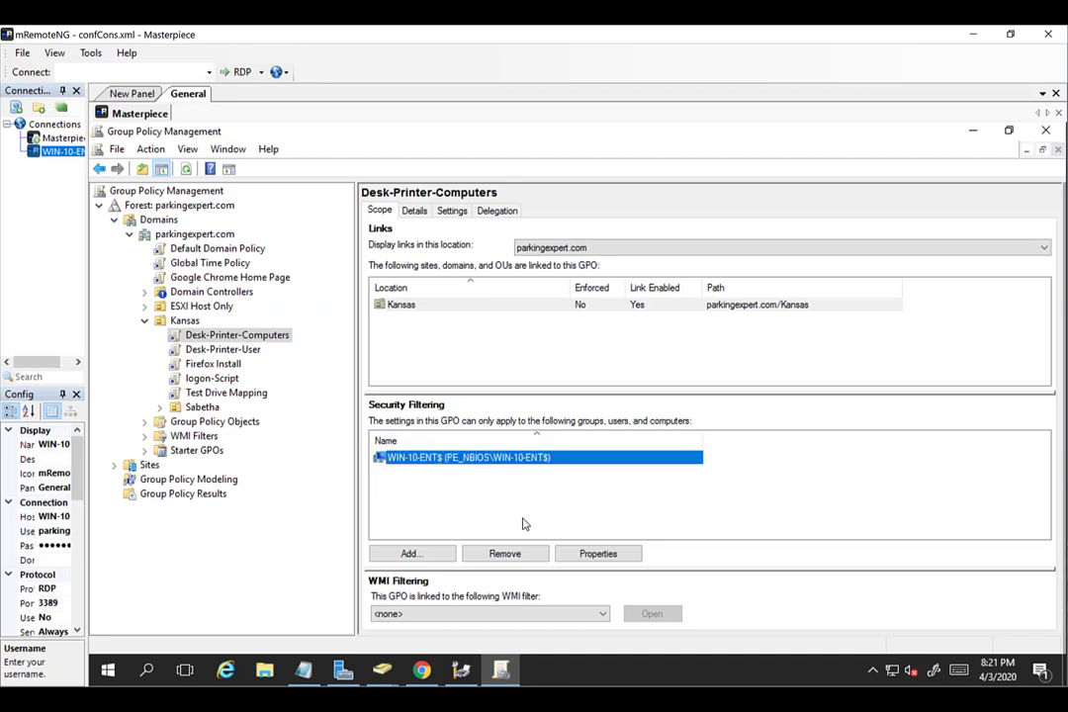
left_click(515, 554)
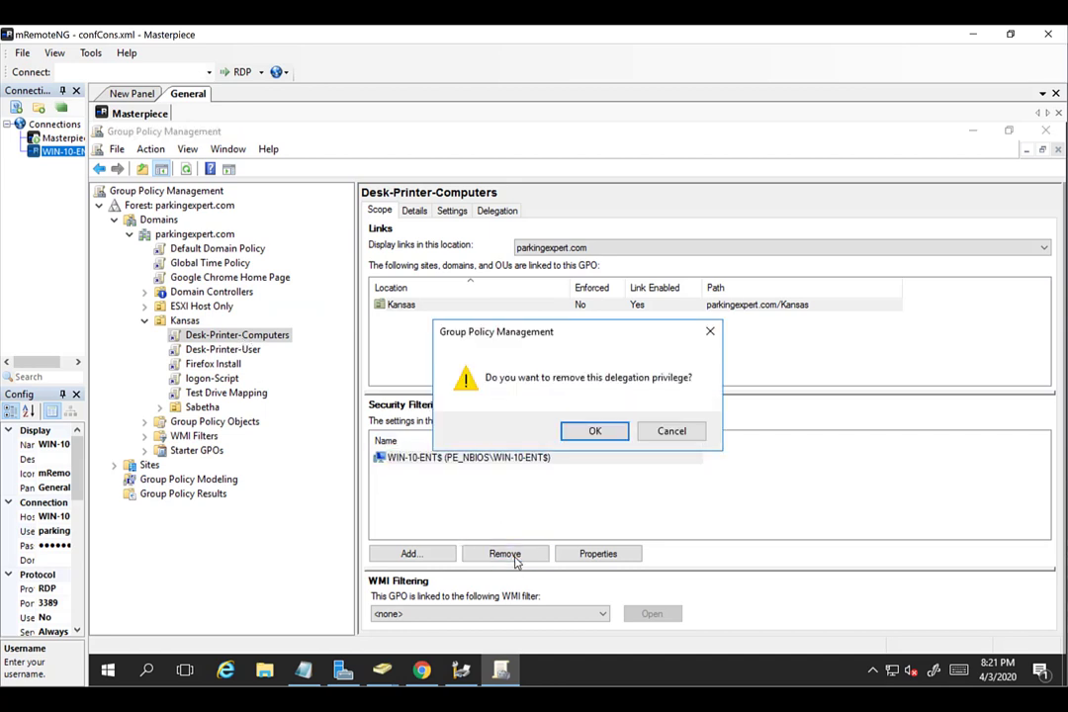
left_click(616, 436)
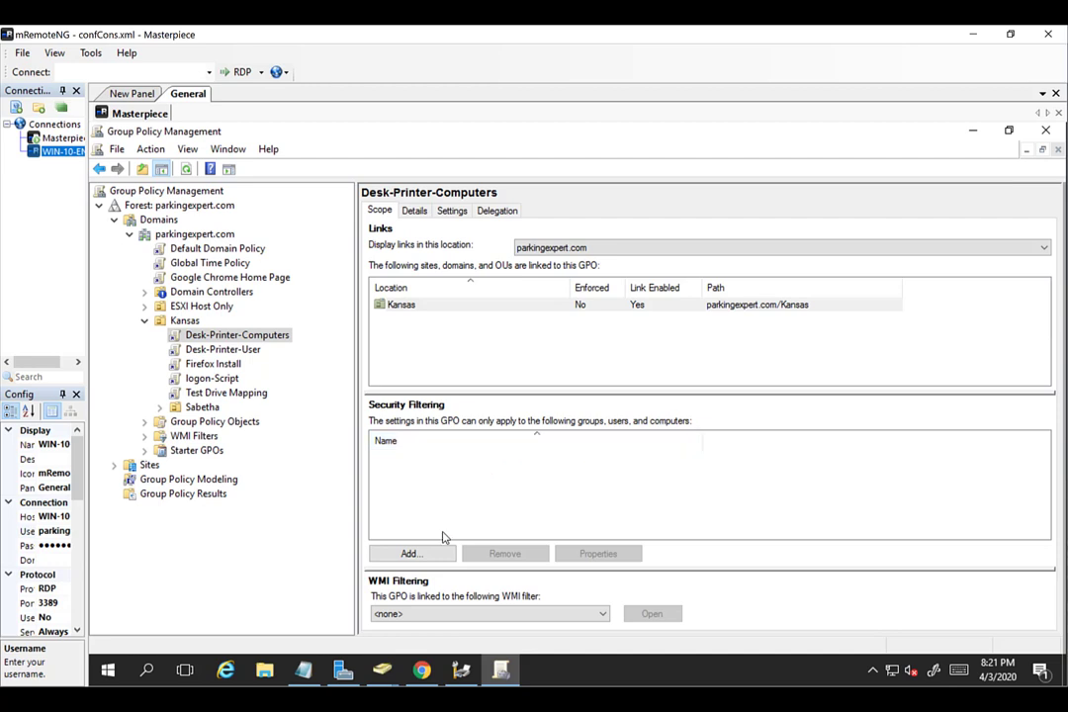
Add the Desk-Printer-Computers group to the GPO's security filtering.
left_click(423, 557)
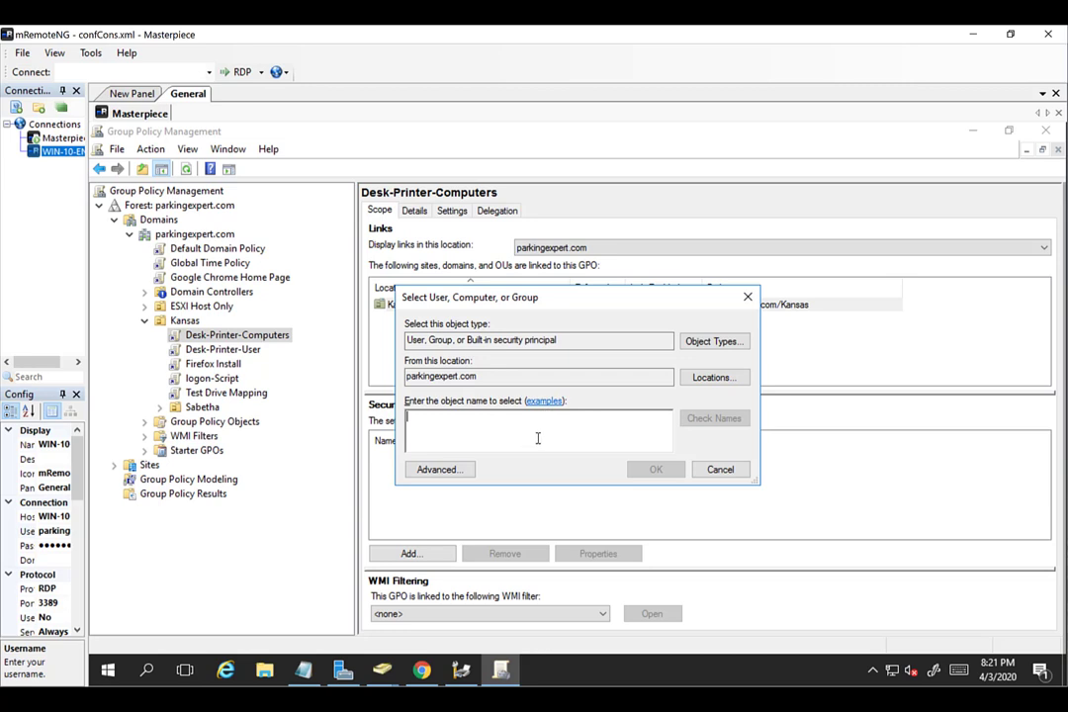
type("DESK")
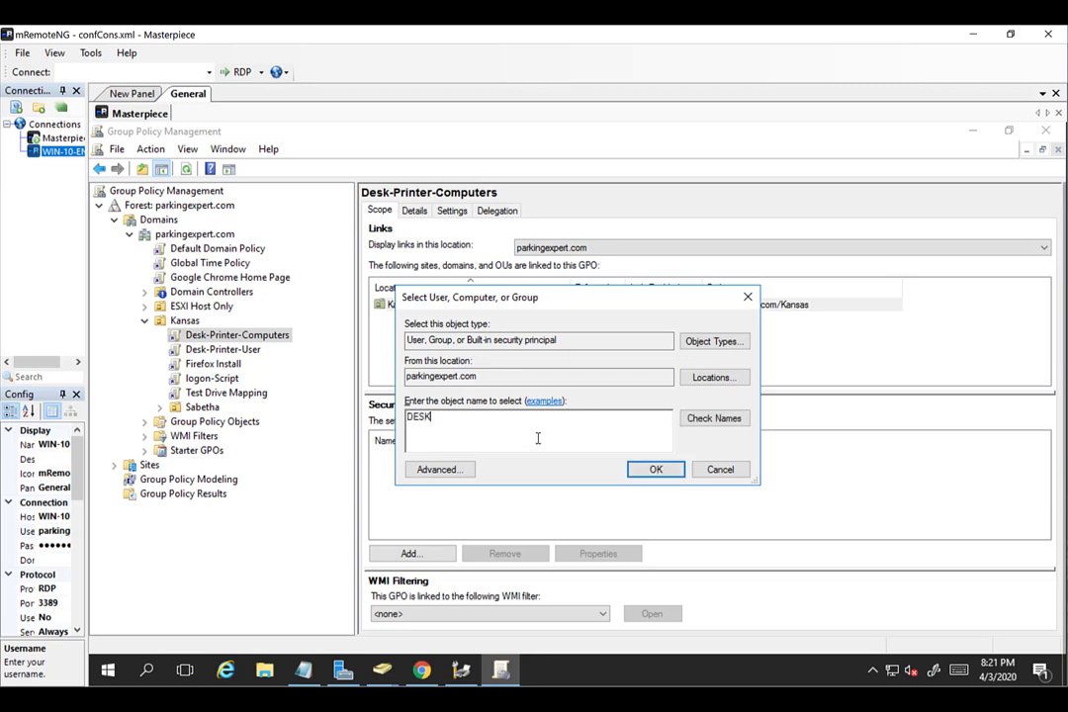
left_click(711, 418)
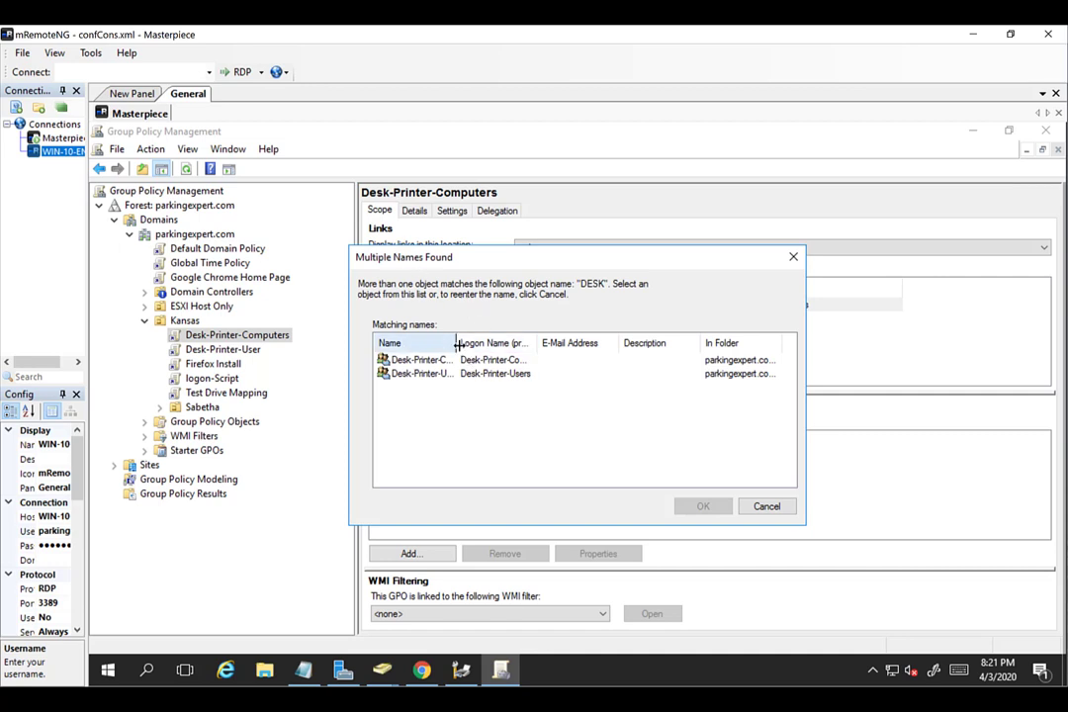
left_click_drag(457, 343, 509, 345)
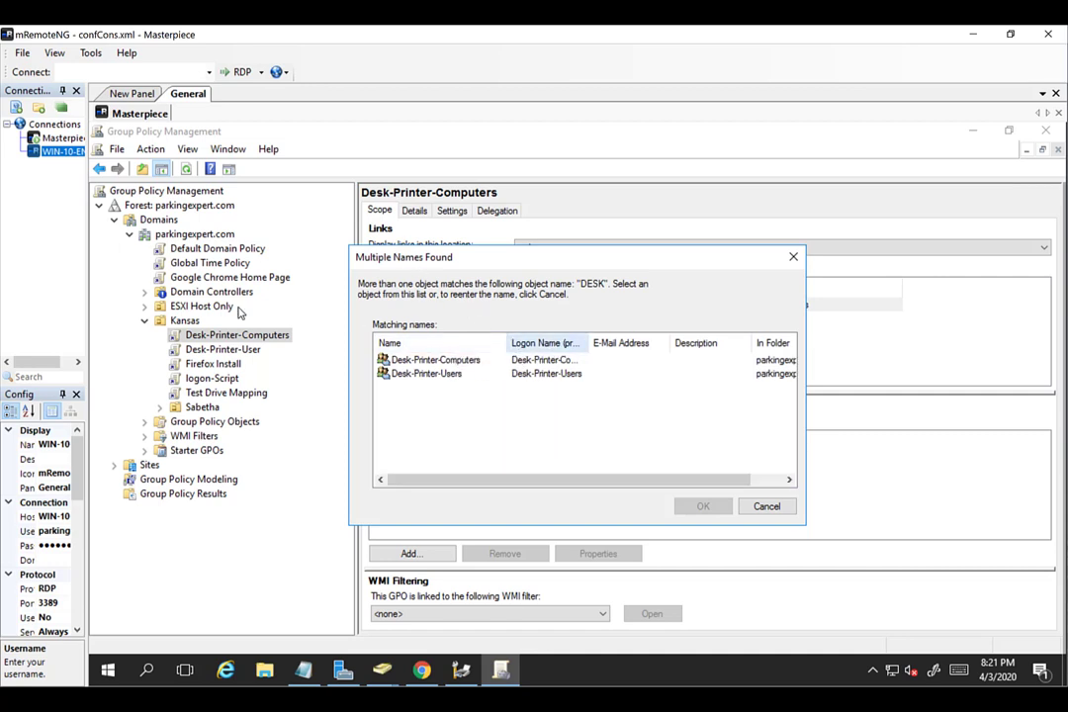
left_click(397, 361)
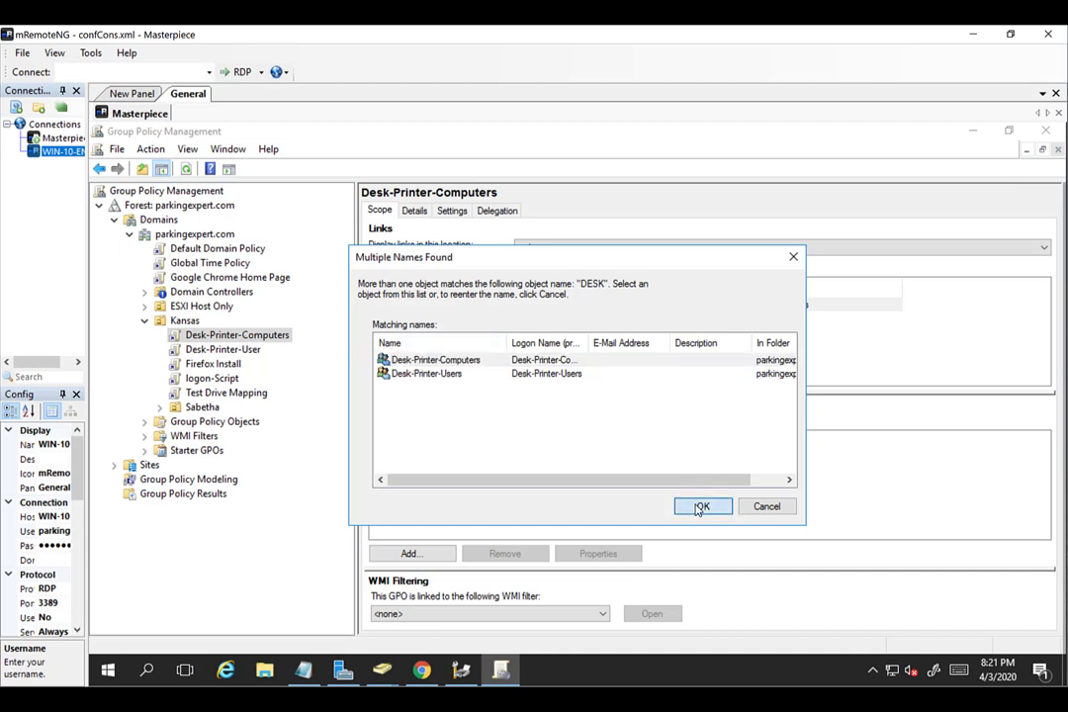
left_click(702, 506)
left_click(662, 481)
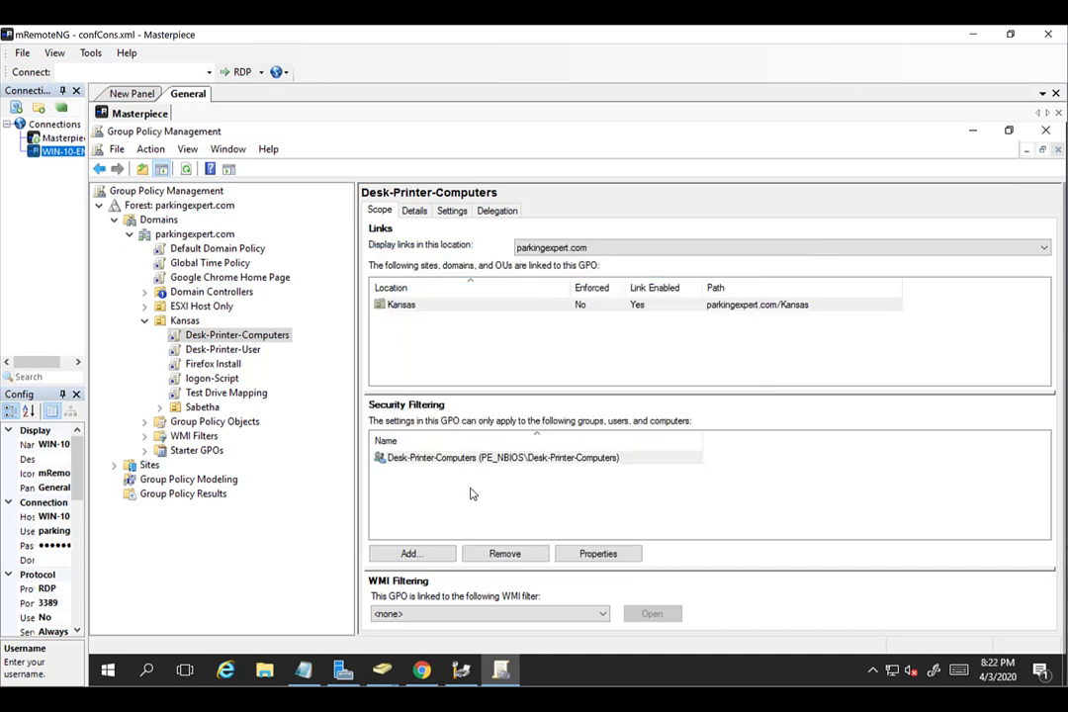
left_click(497, 210)
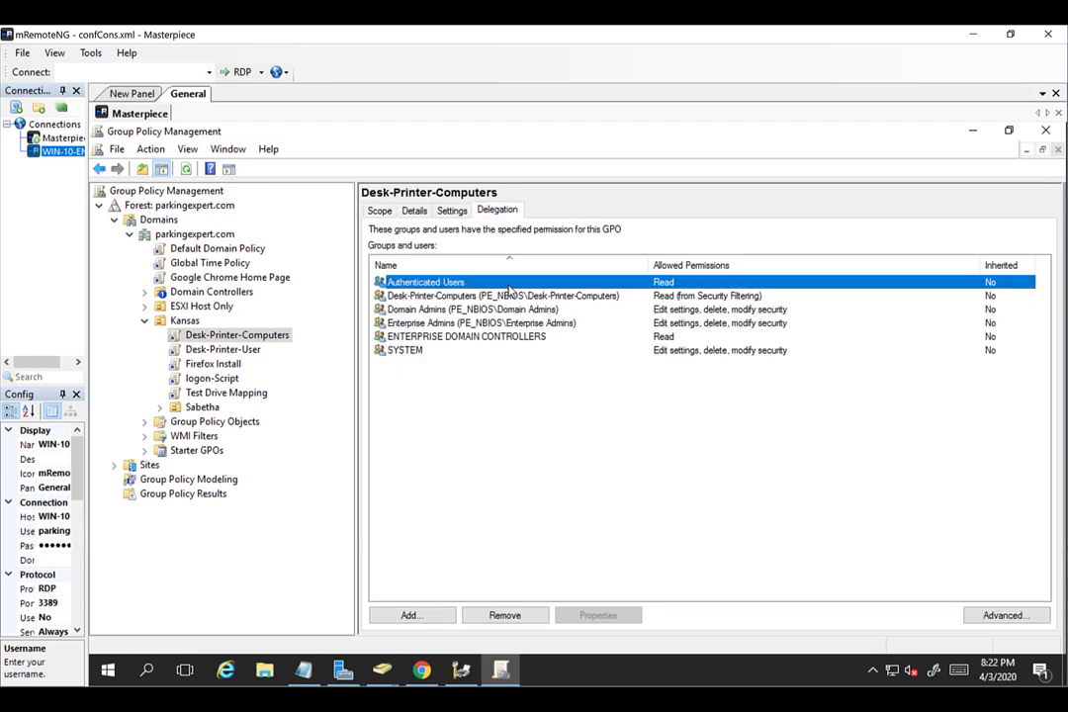
Remove the single user from the Desk-Printer-User GPO's security filtering.
left_click(381, 212)
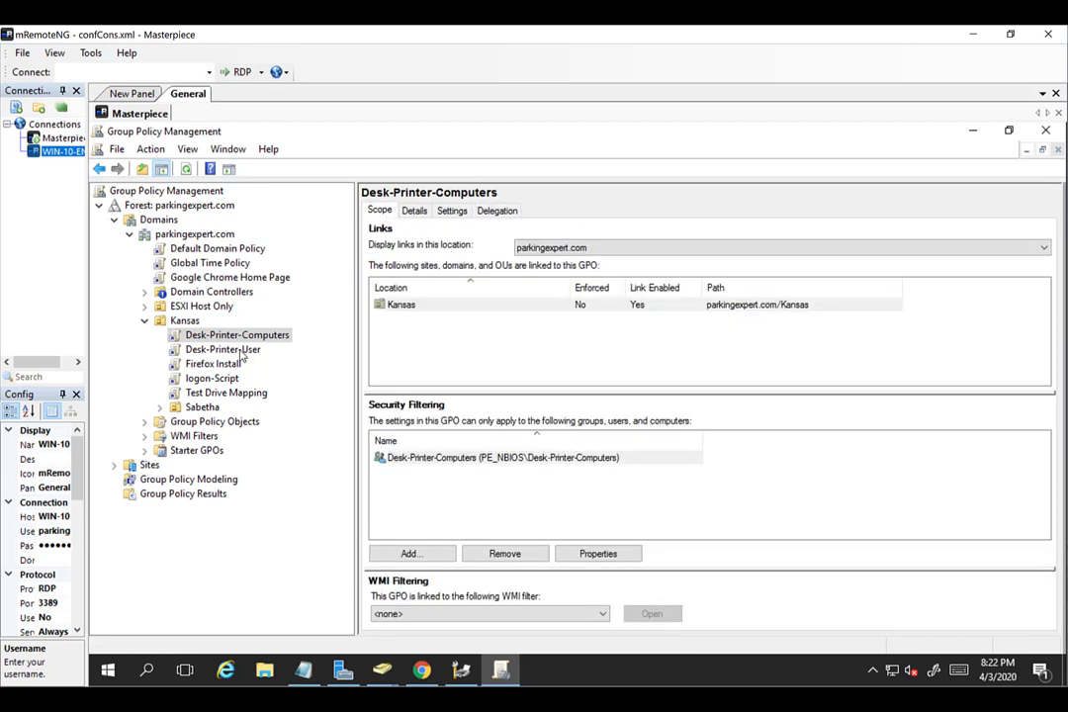
left_click(210, 350)
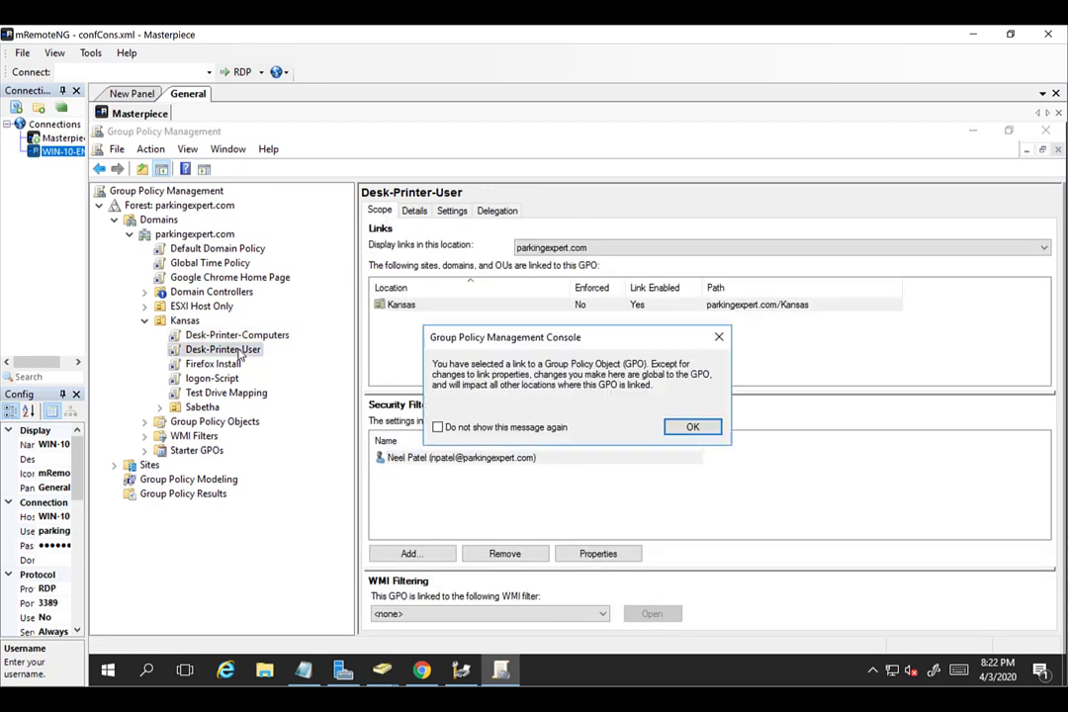
left_click(682, 428)
left_click(395, 458)
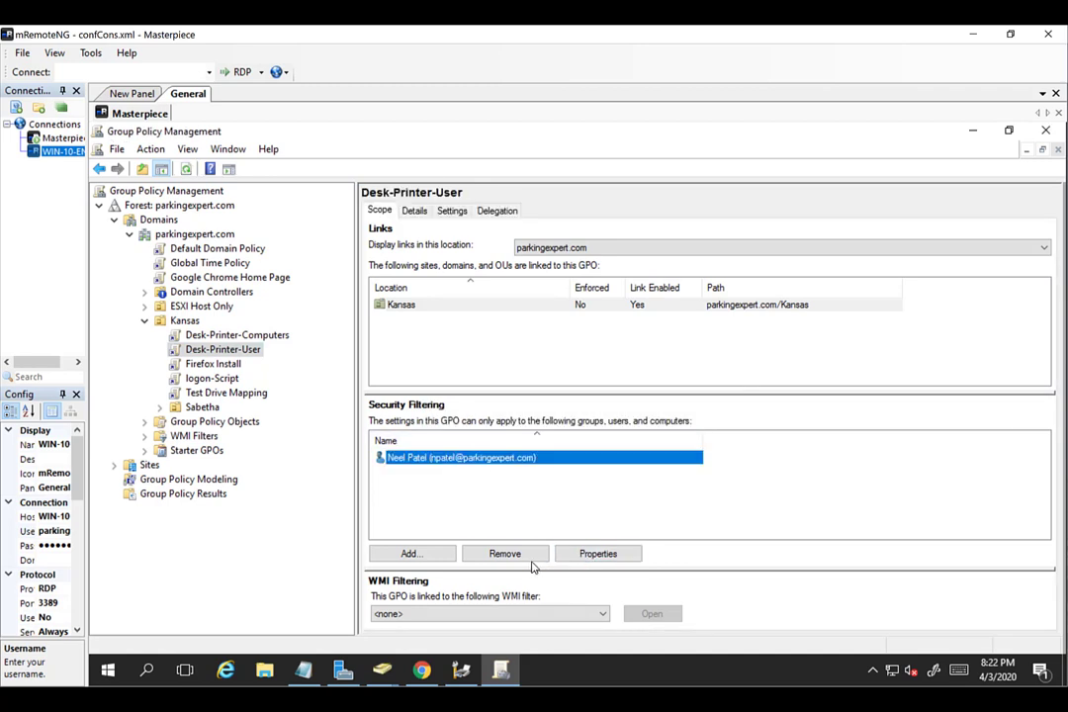
left_click(505, 554)
left_click(592, 432)
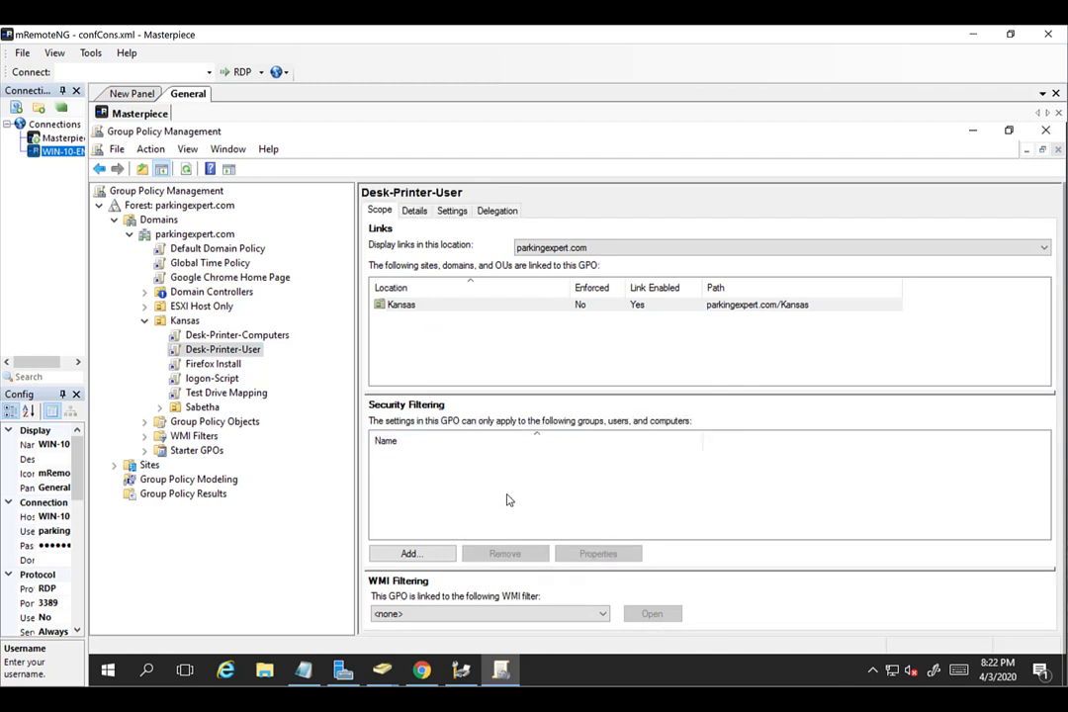
Add the Desk-Printer-Users group to the Desk-Printer-User GPO's security filter.
left_click(423, 556)
type("DESK")
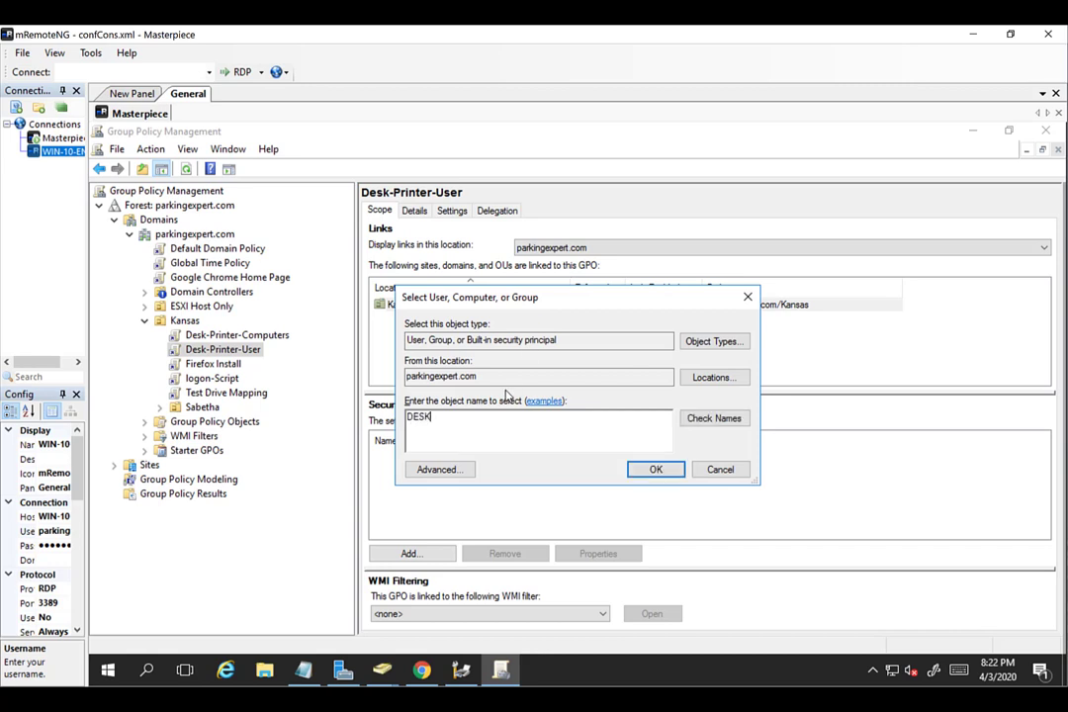
left_click(695, 418)
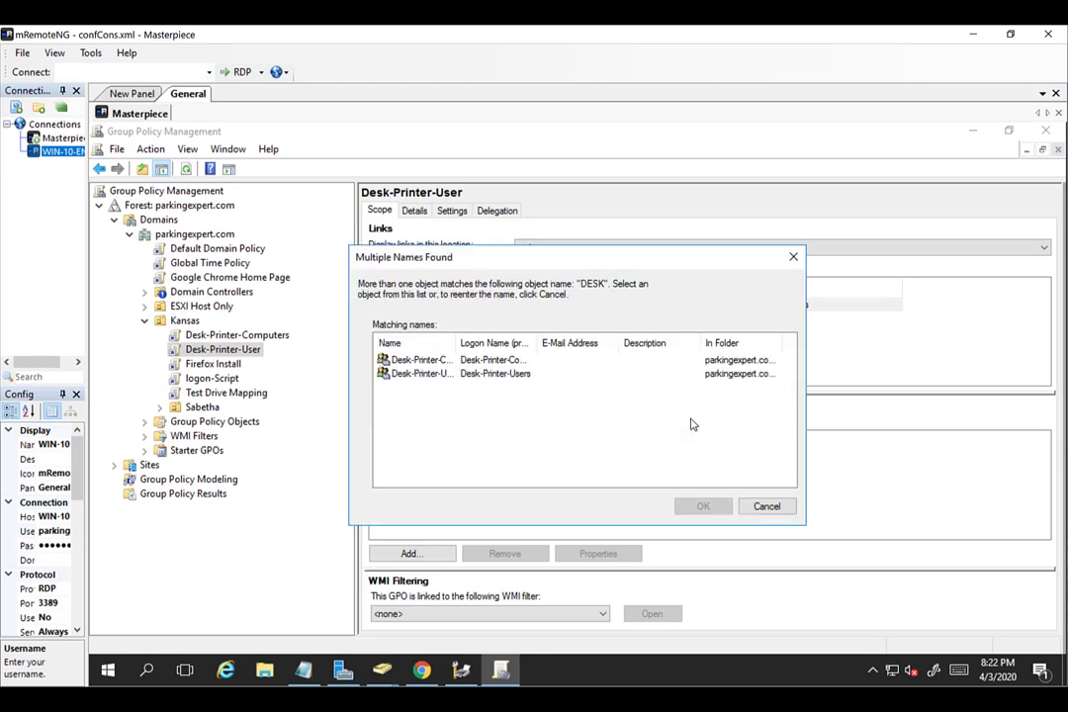
left_click(449, 375)
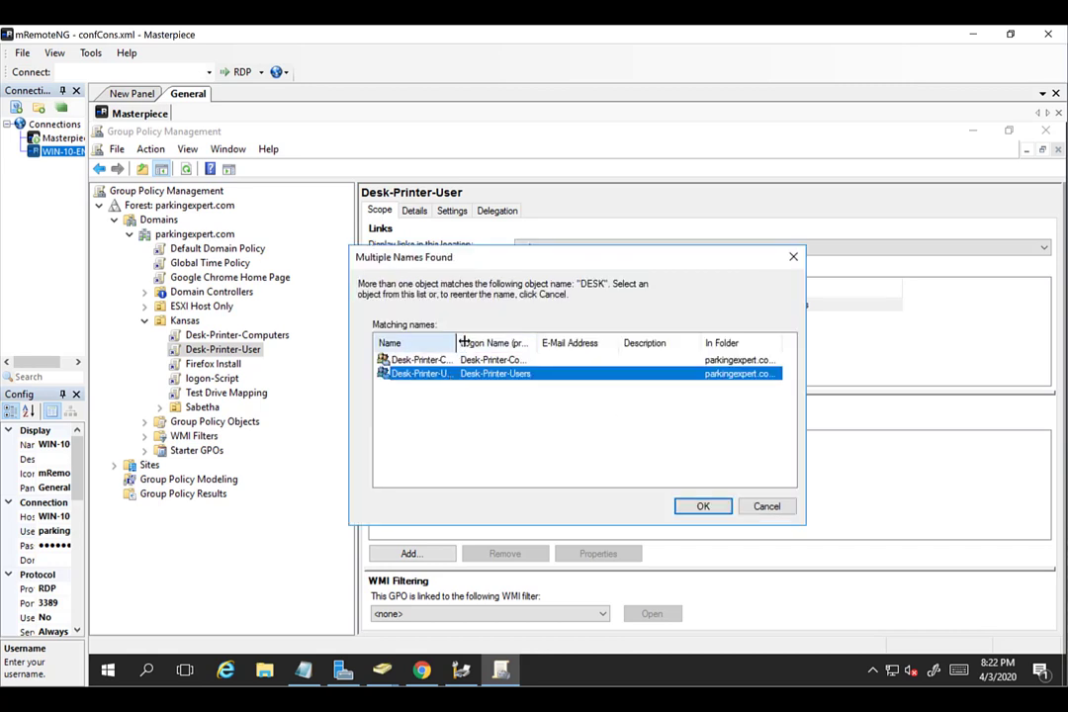
left_click_drag(457, 343, 487, 343)
left_click(704, 505)
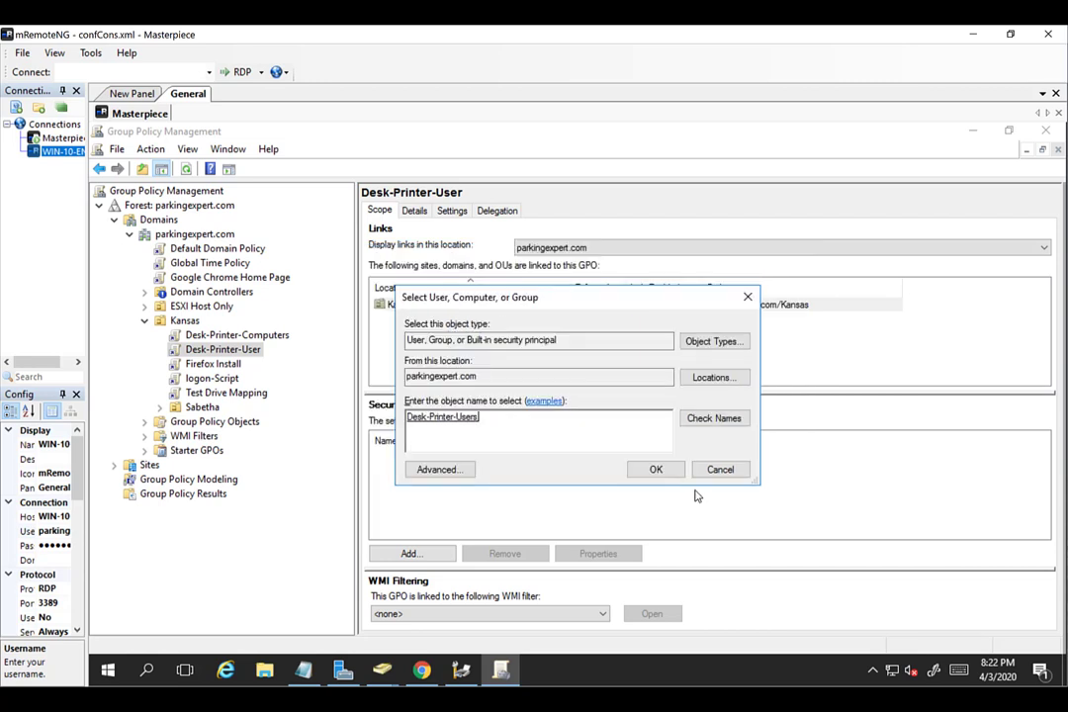
left_click(655, 469)
Review the GPO's delegation permissions and the Desk-Printer-Users security filter entry.
left_click(506, 212)
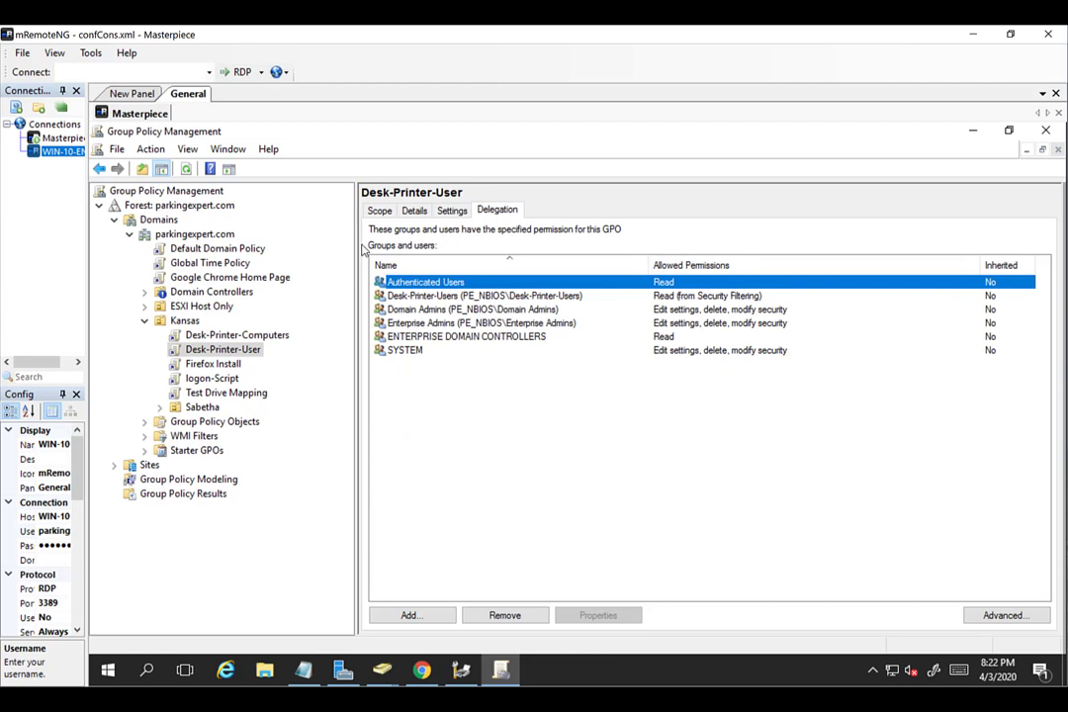
left_click(380, 212)
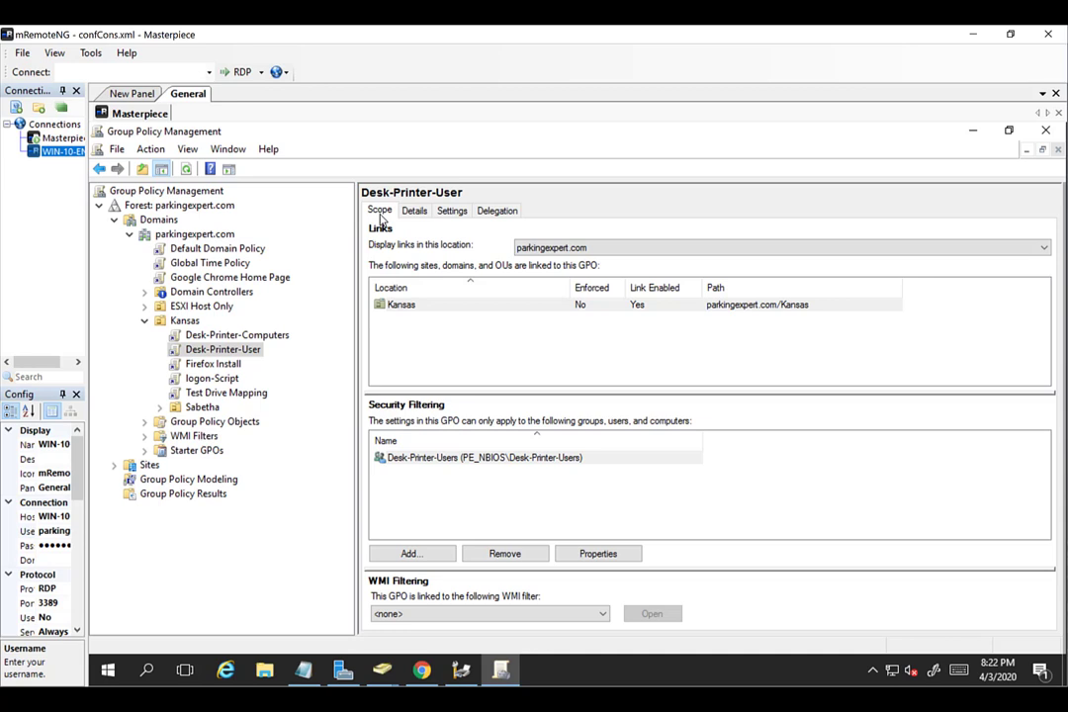
left_click(505, 212)
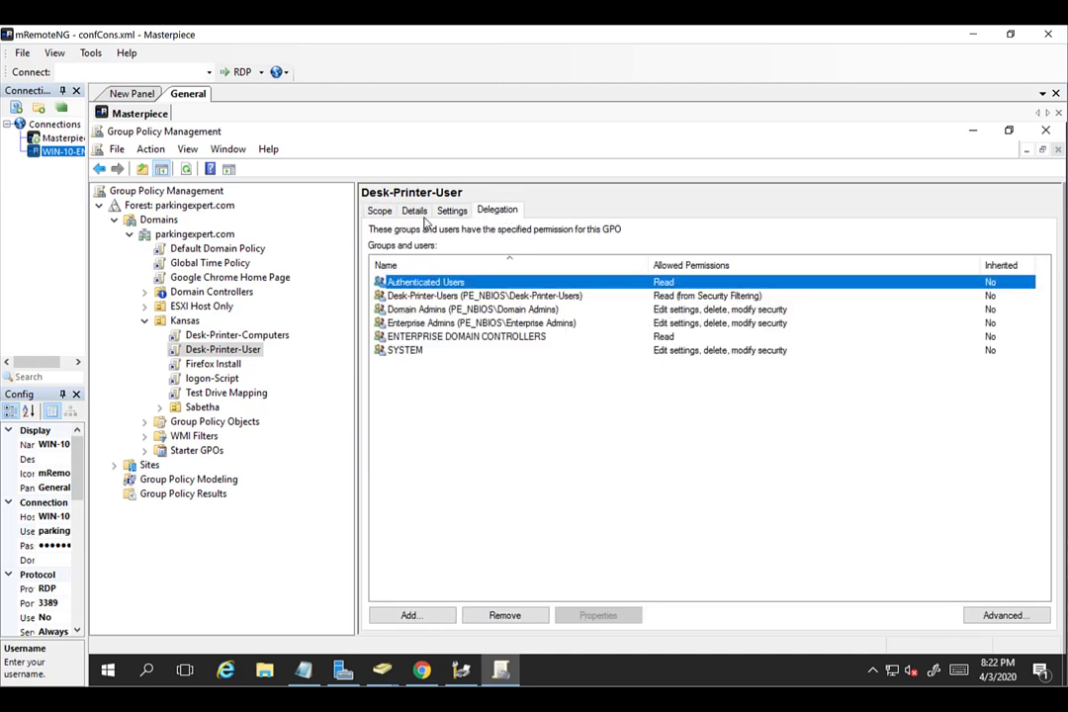
left_click(381, 214)
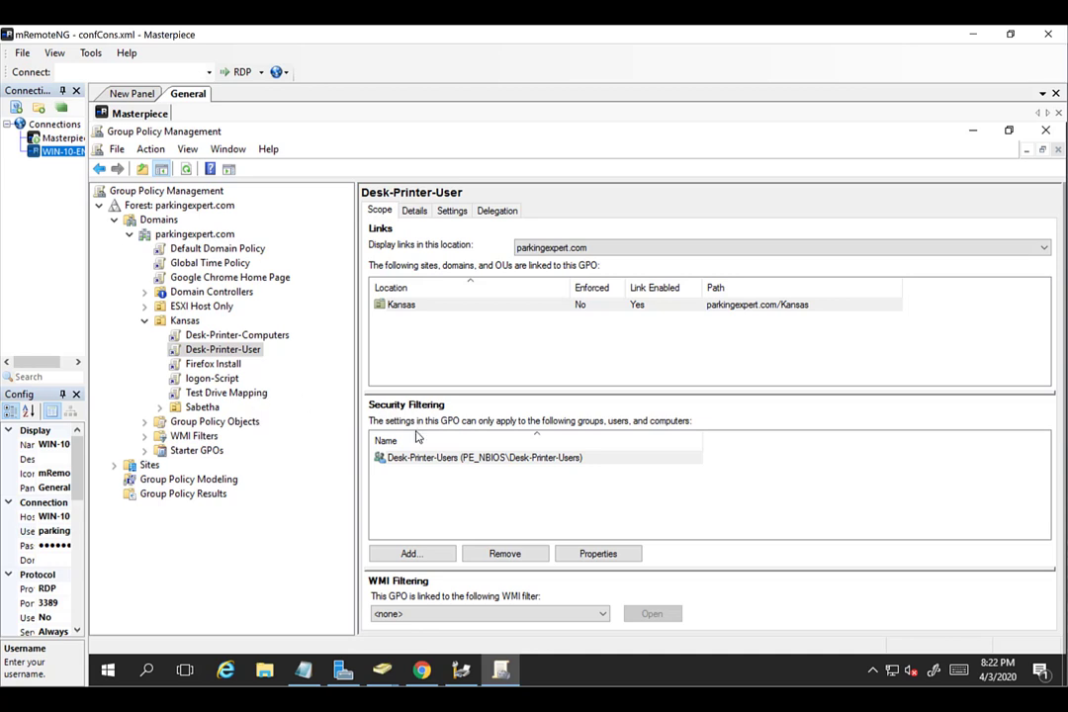
left_click(423, 463)
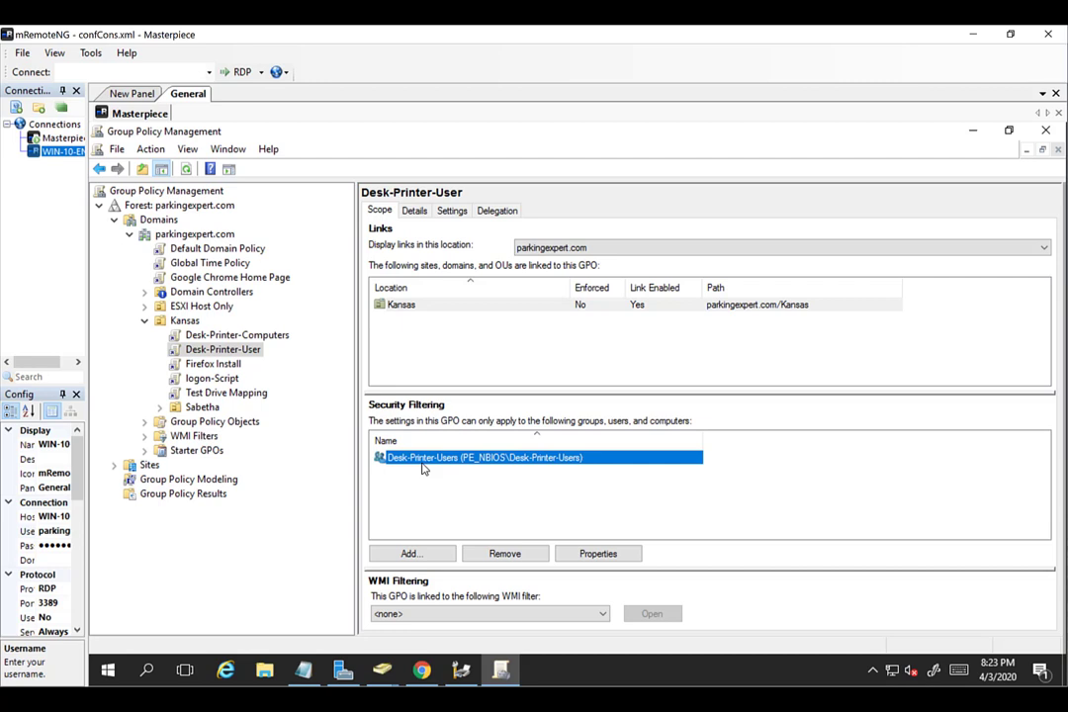
Minimize Group Policy Management, AD Users and Computers, Print Management and Server Manager.
left_click(976, 133)
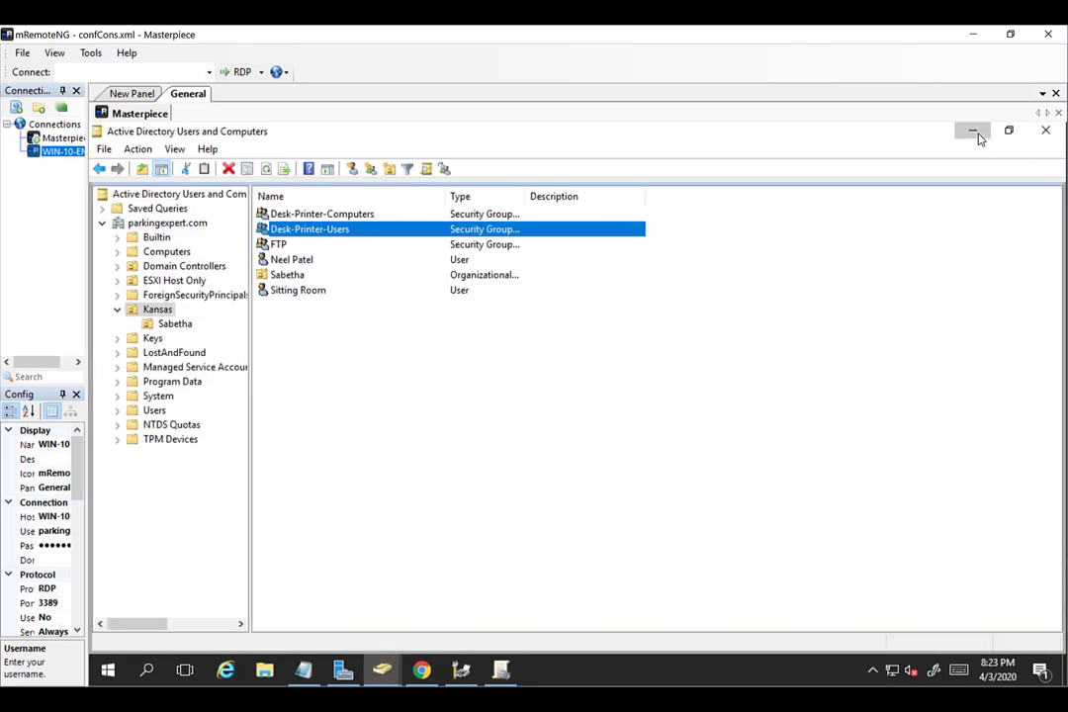
left_click(973, 133)
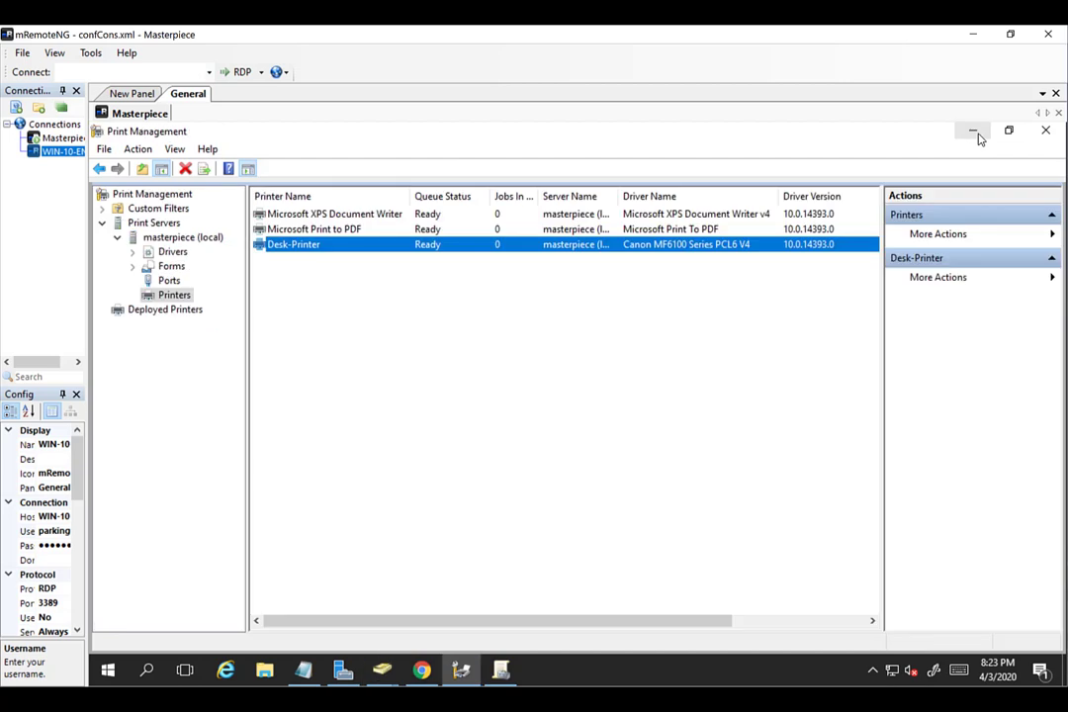
left_click(975, 132)
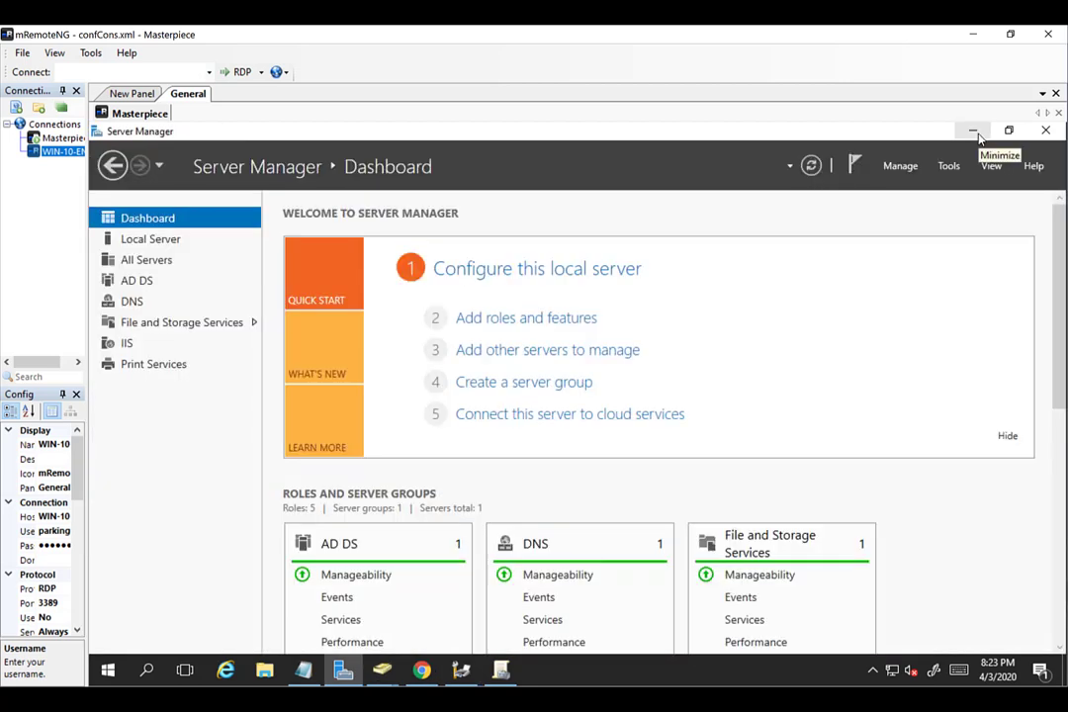
left_click(976, 133)
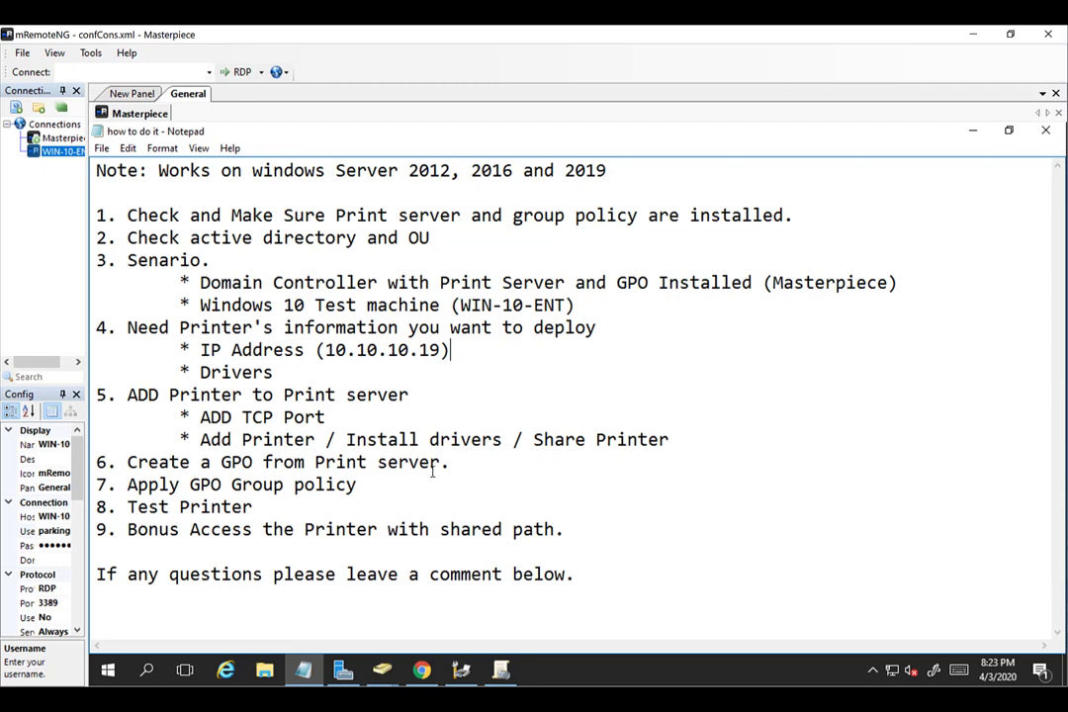
Review Notepad steps 7–9, then connect to the WIN-10-ENT machine.
left_click(382, 484)
left_click(270, 505)
left_click(557, 529)
left_click_drag(599, 530, 129, 537)
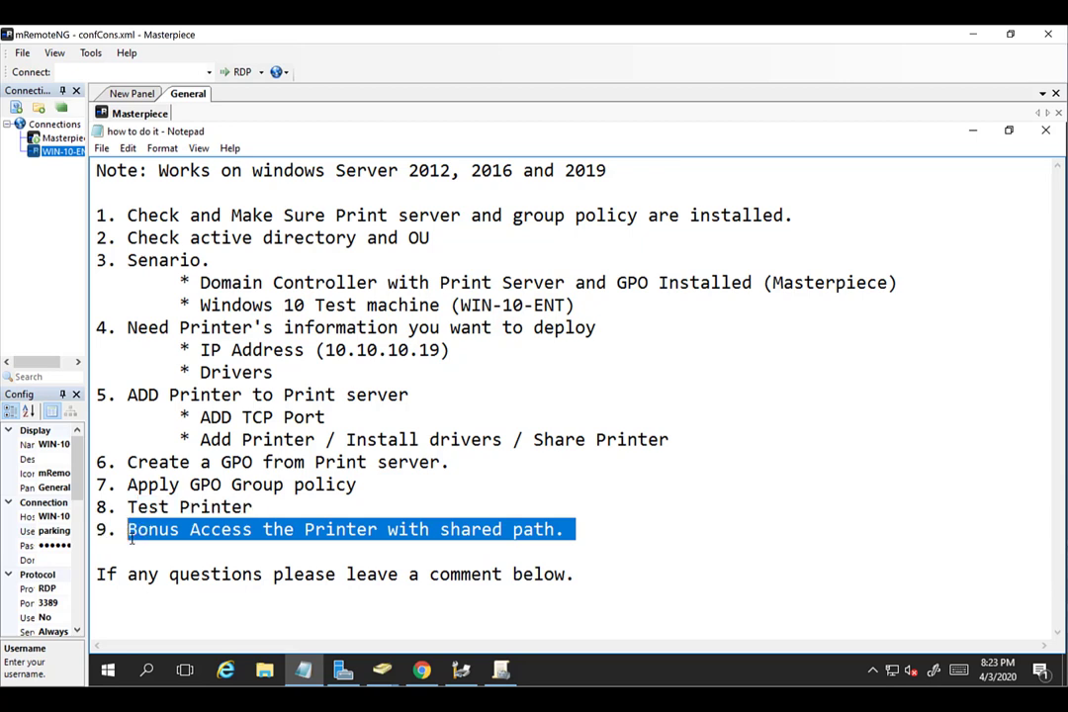
left_click(130, 537)
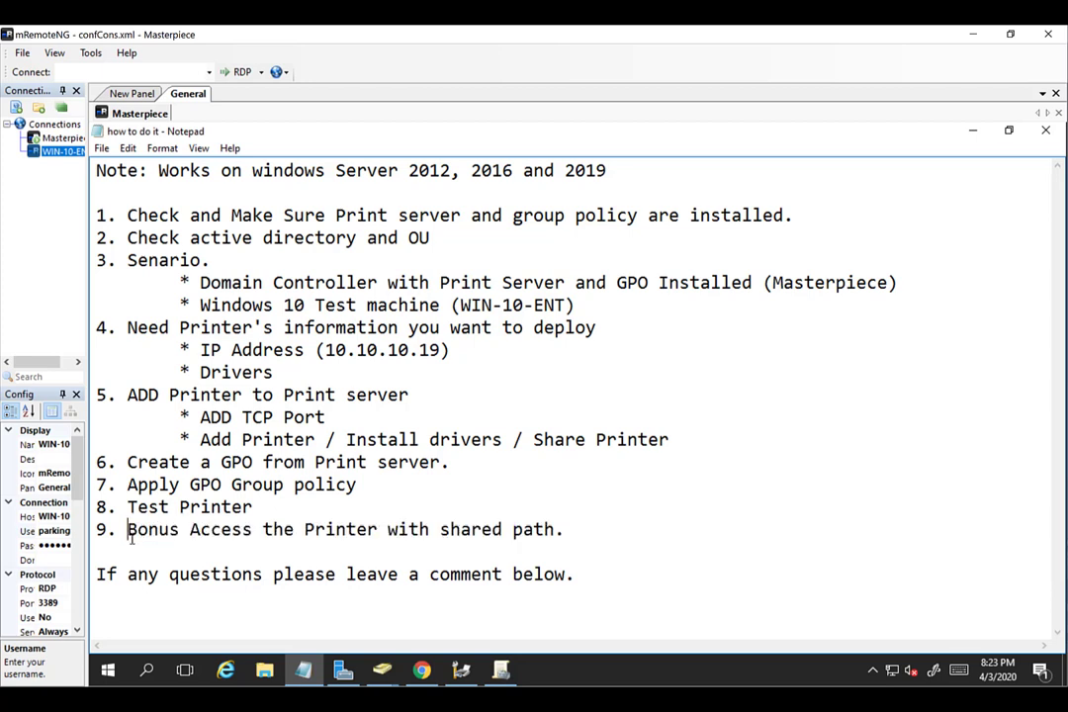
double_click(59, 151)
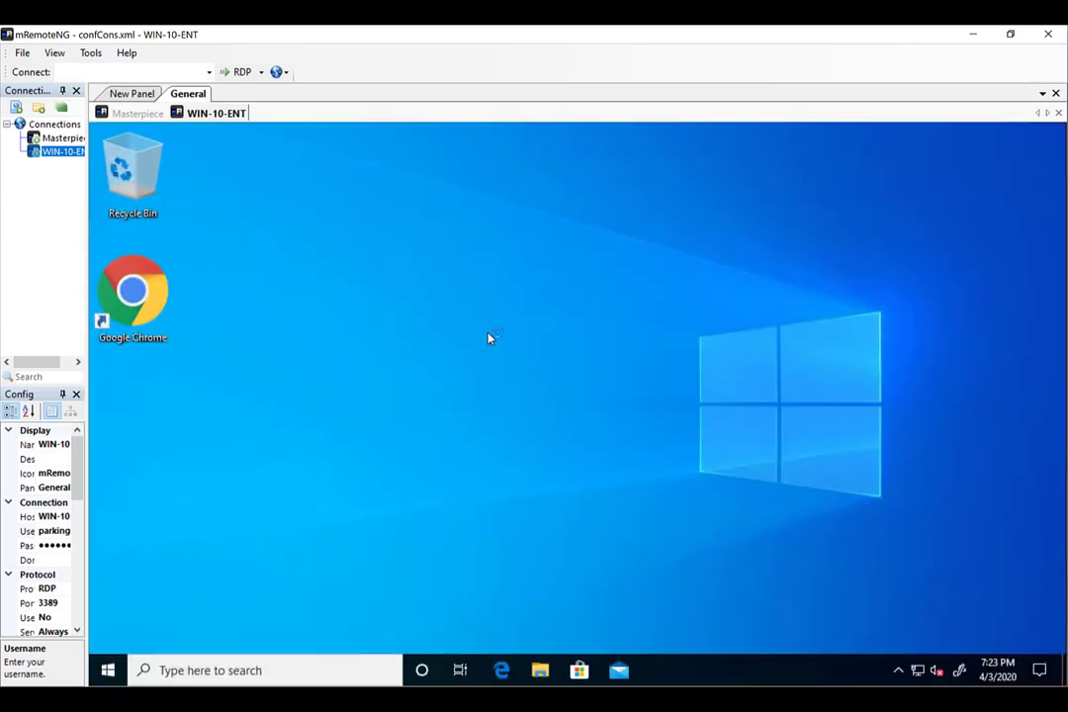
left_click(131, 113)
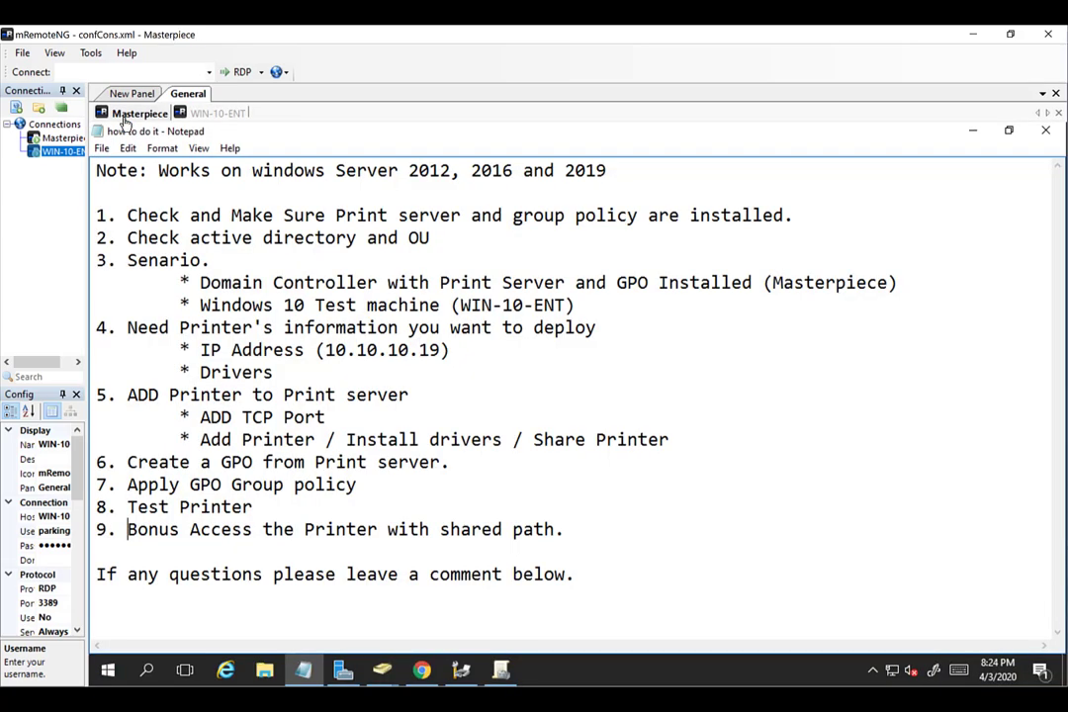
key("alt+Tab")
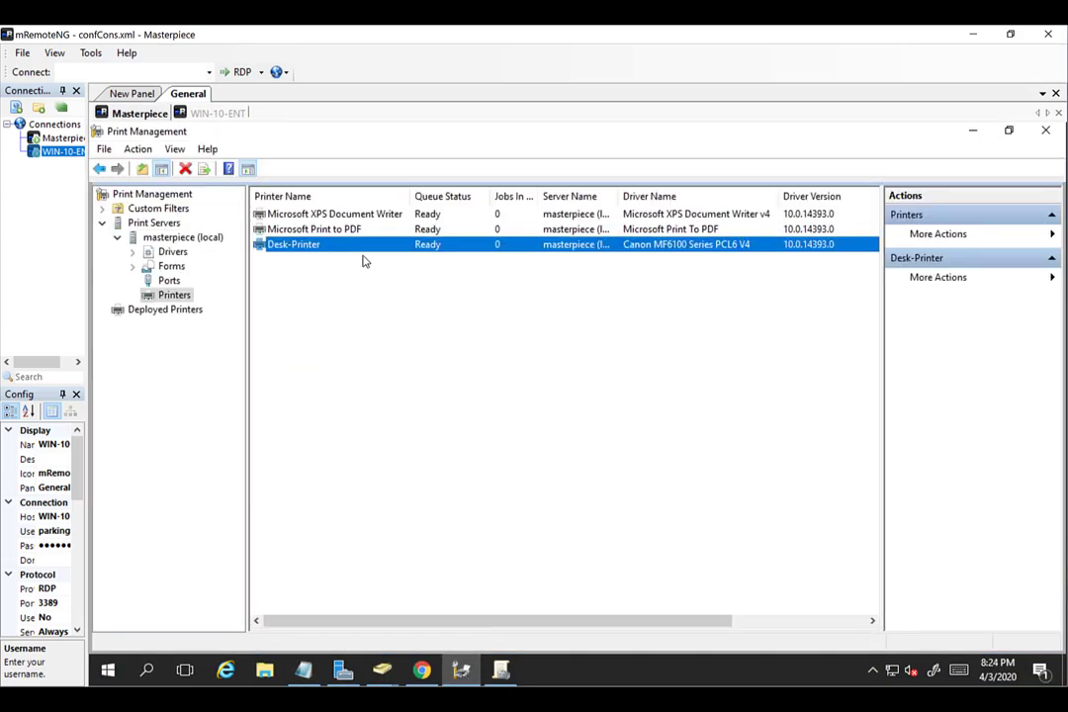
right_click(340, 249)
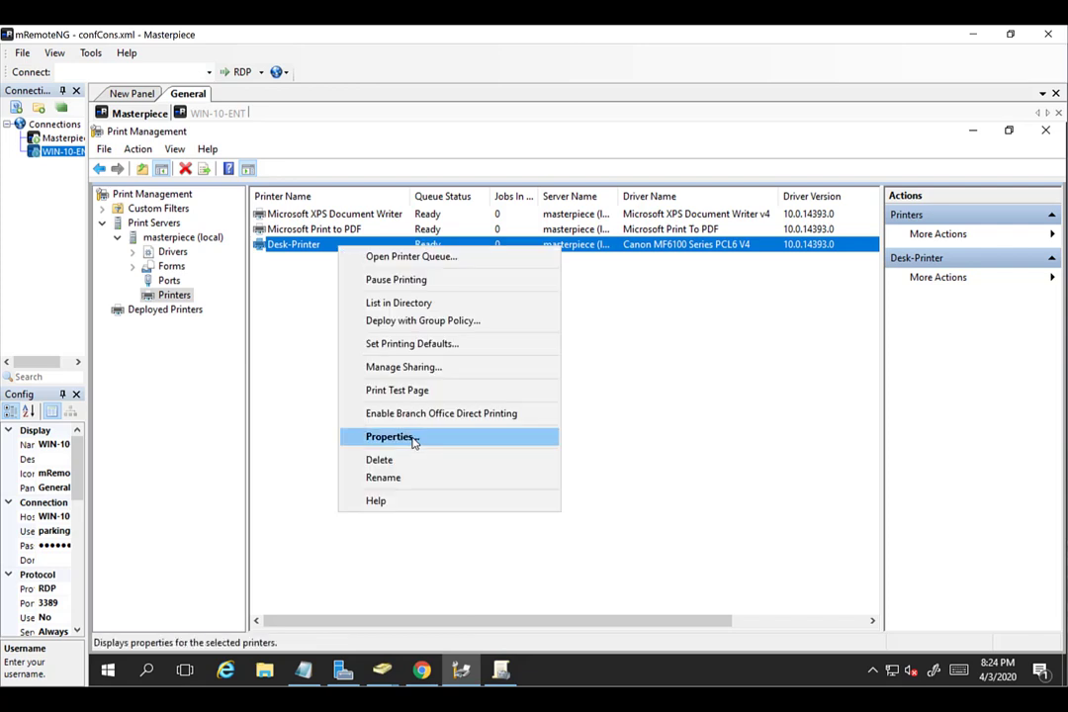
left_click(413, 442)
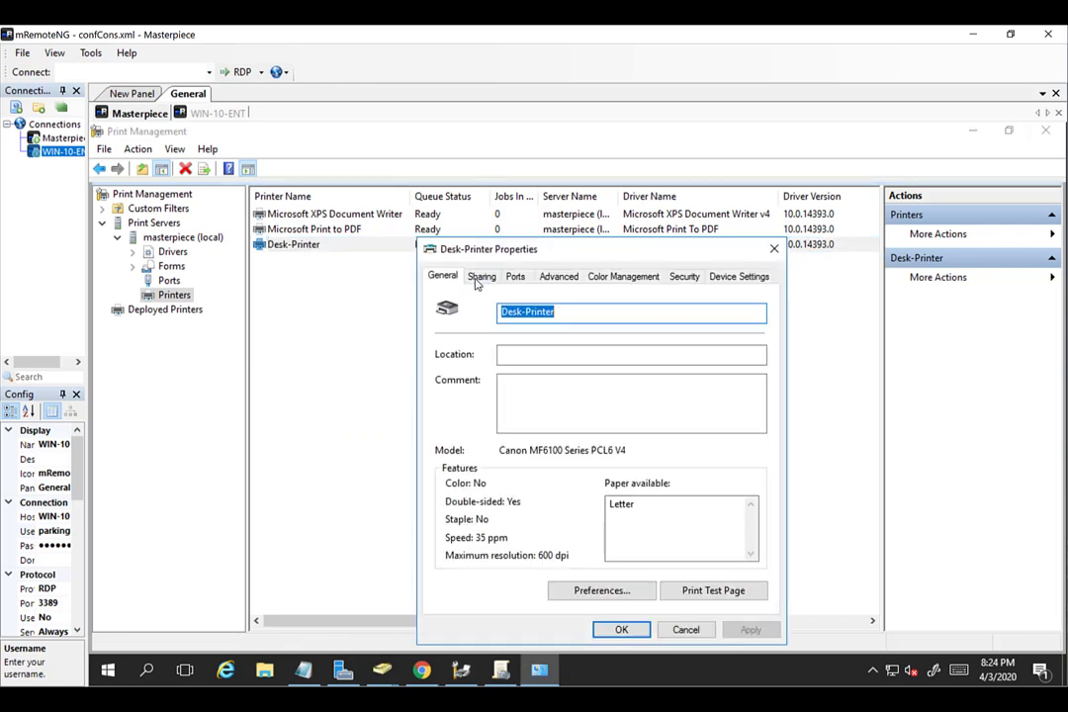
left_click(478, 279)
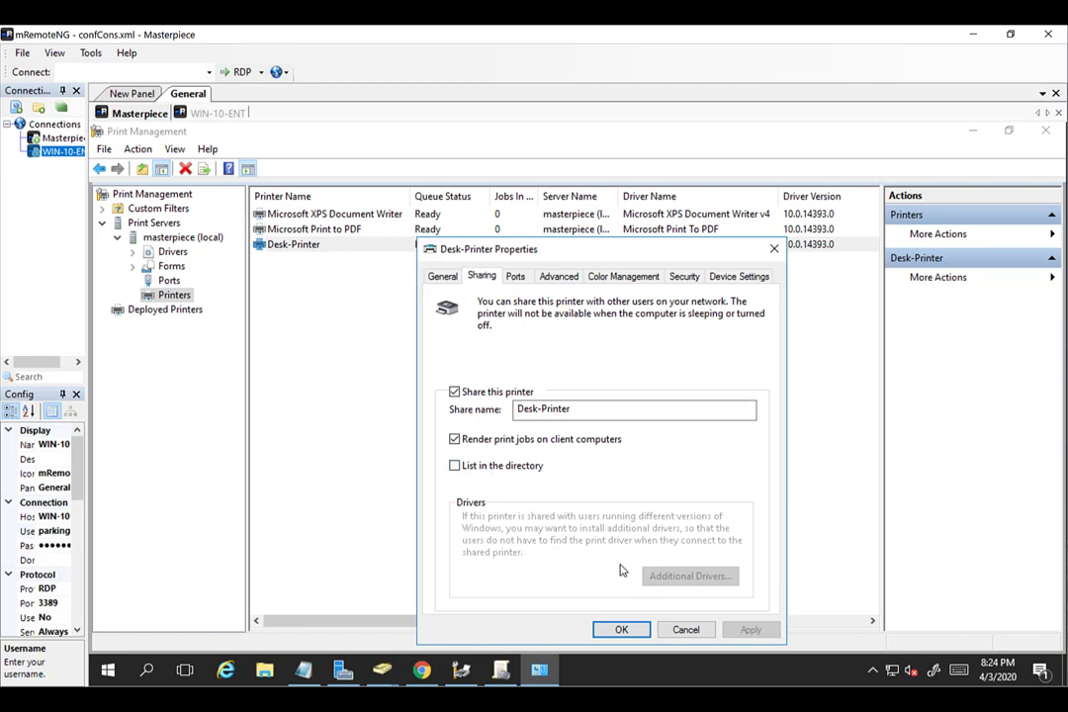
left_click(689, 634)
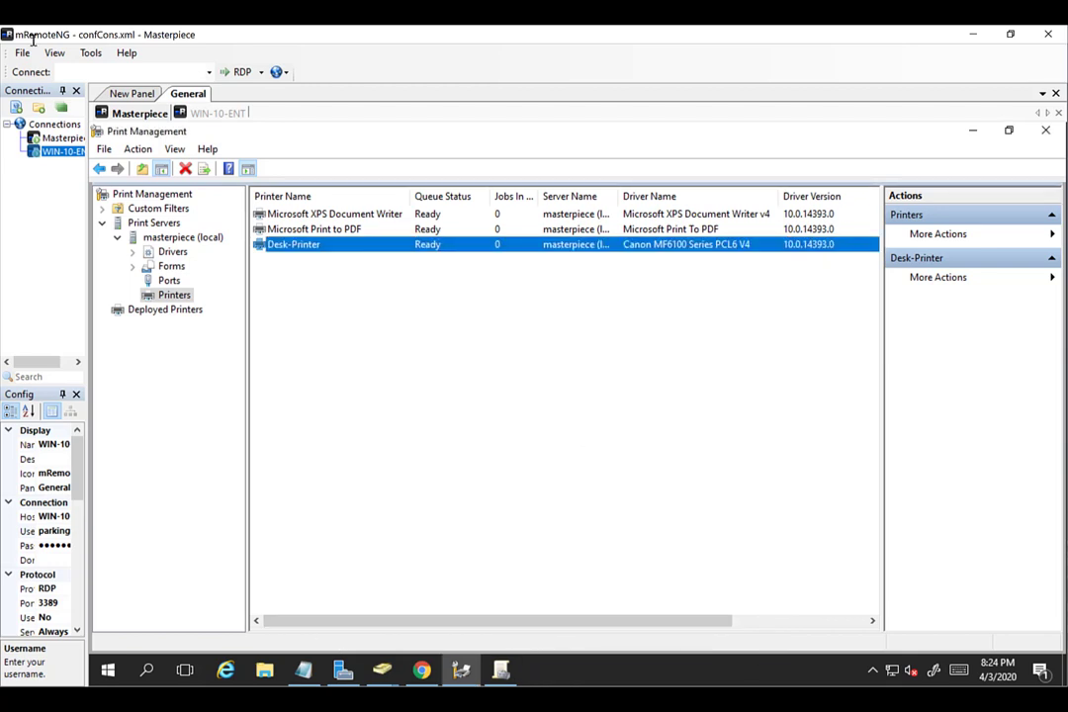
left_click(184, 114)
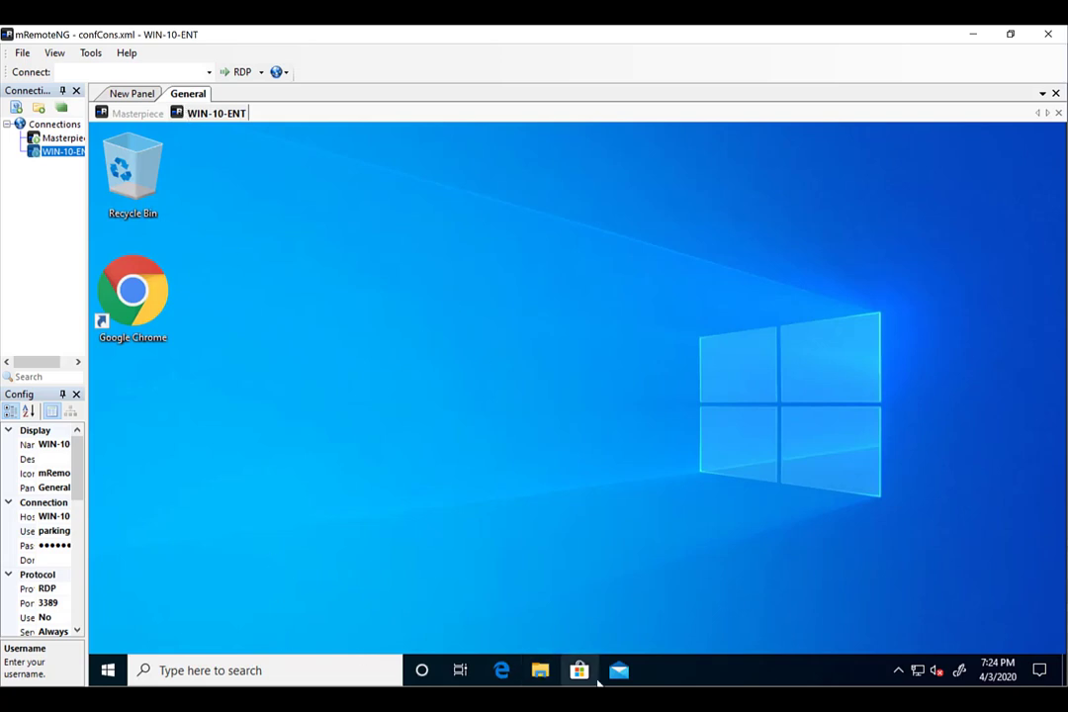
Browse \\masterpiece in File Explorer on WIN-10-ENT and confirm the Desk-Printer share.
left_click(541, 673)
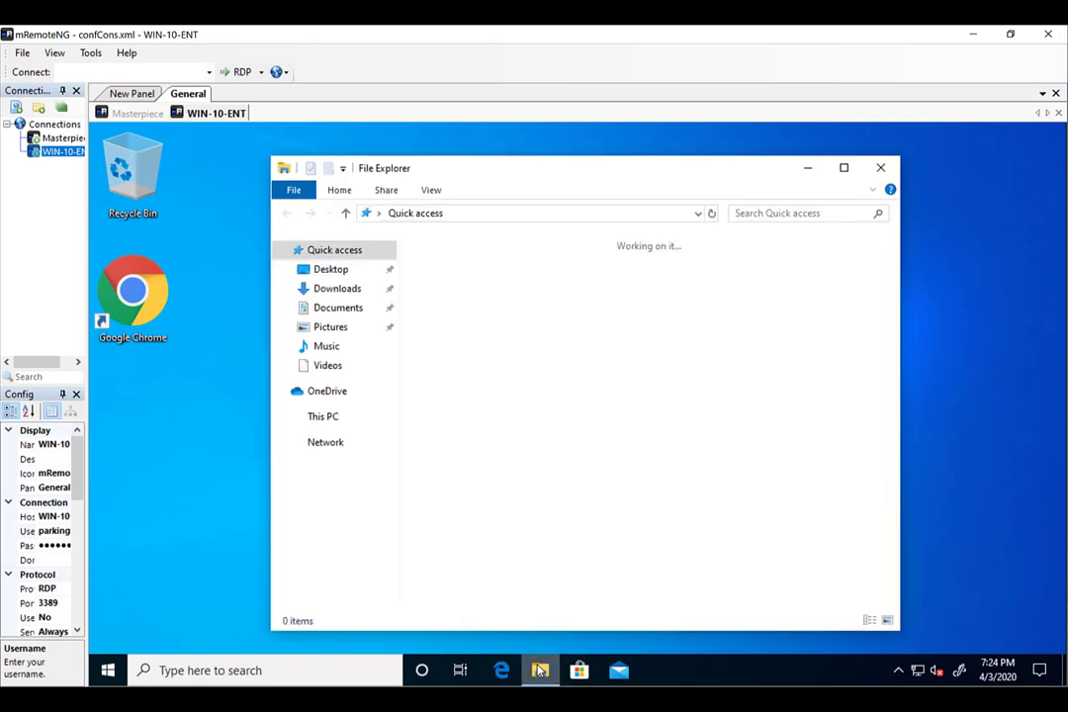
left_click(532, 217)
type("\\\\mas")
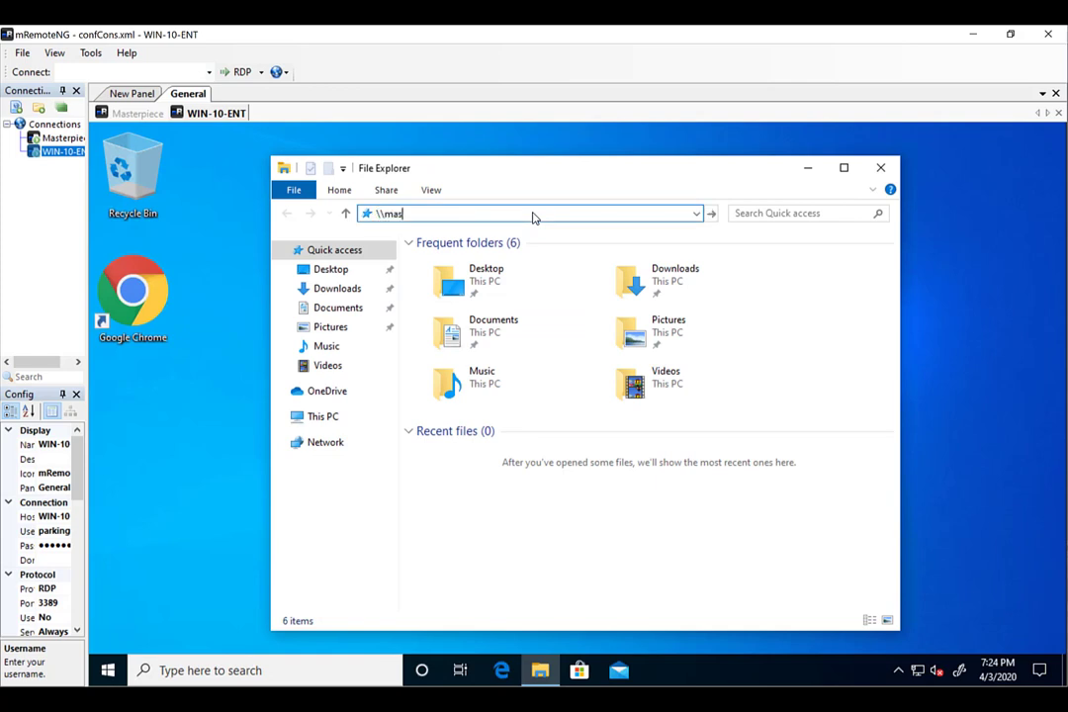
type("terprece")
key("Return")
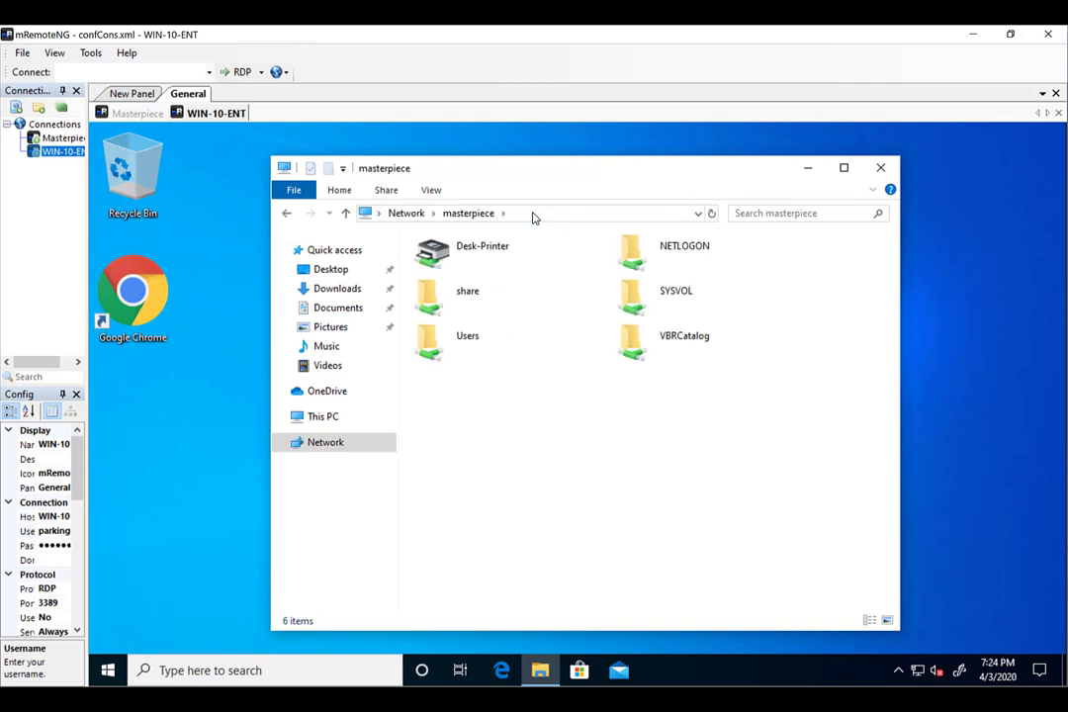
left_click(495, 255)
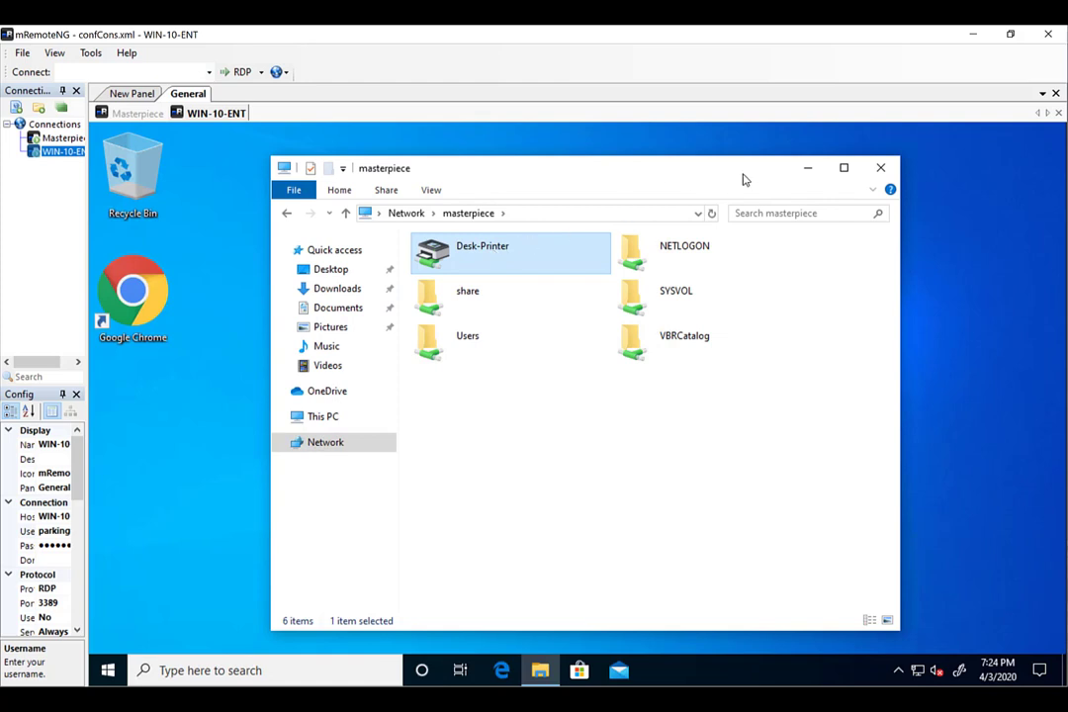
left_click(878, 171)
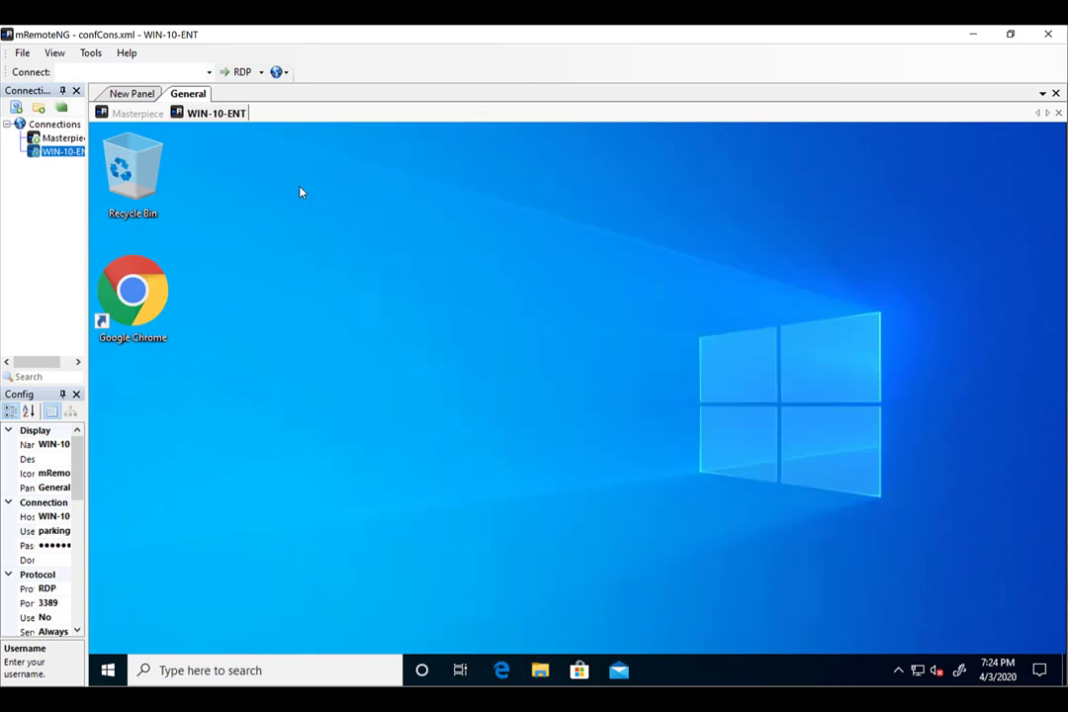
On the Masterpiece session, minimize Print Management and Notepad to show the desktop.
left_click(134, 114)
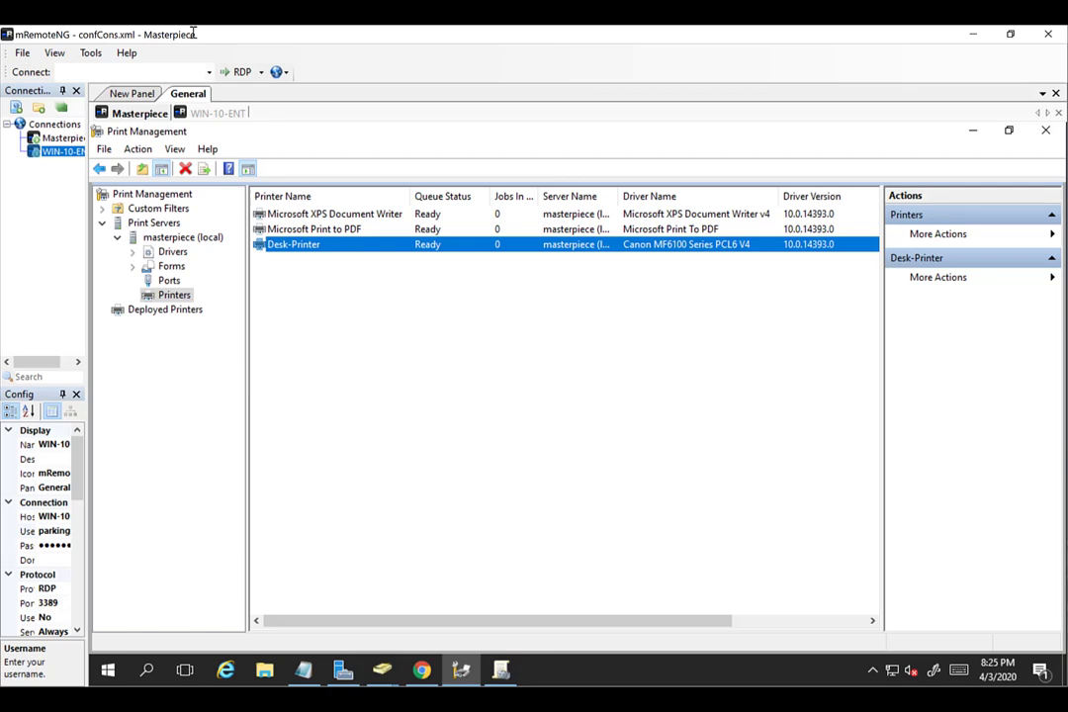
left_click(974, 132)
left_click(974, 133)
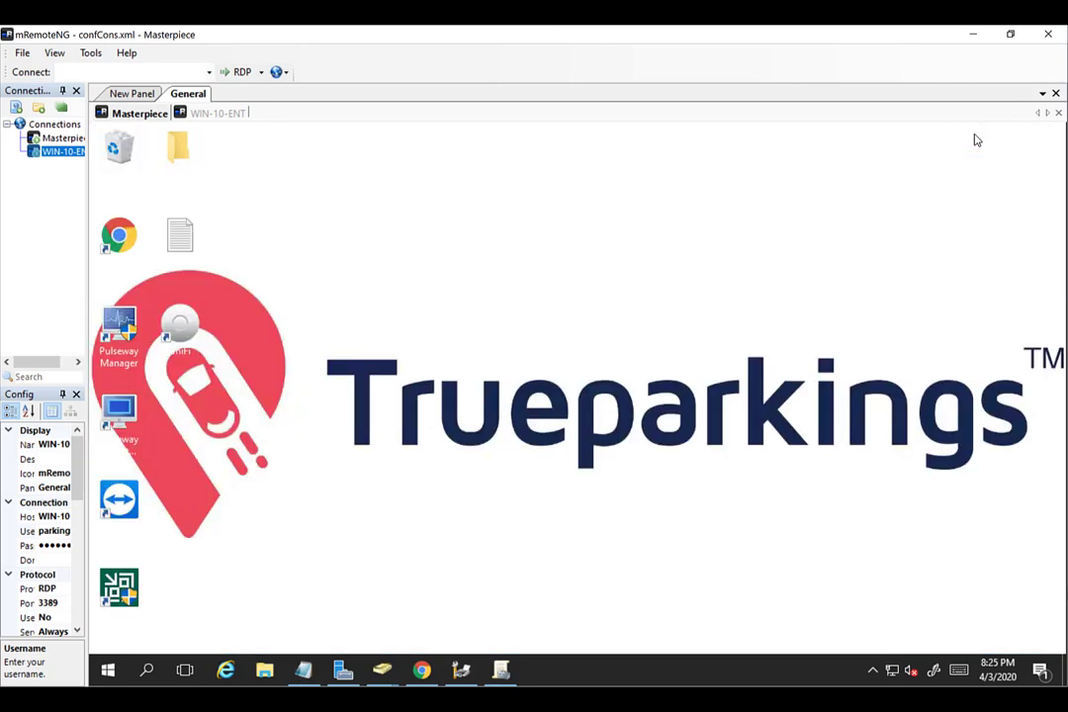